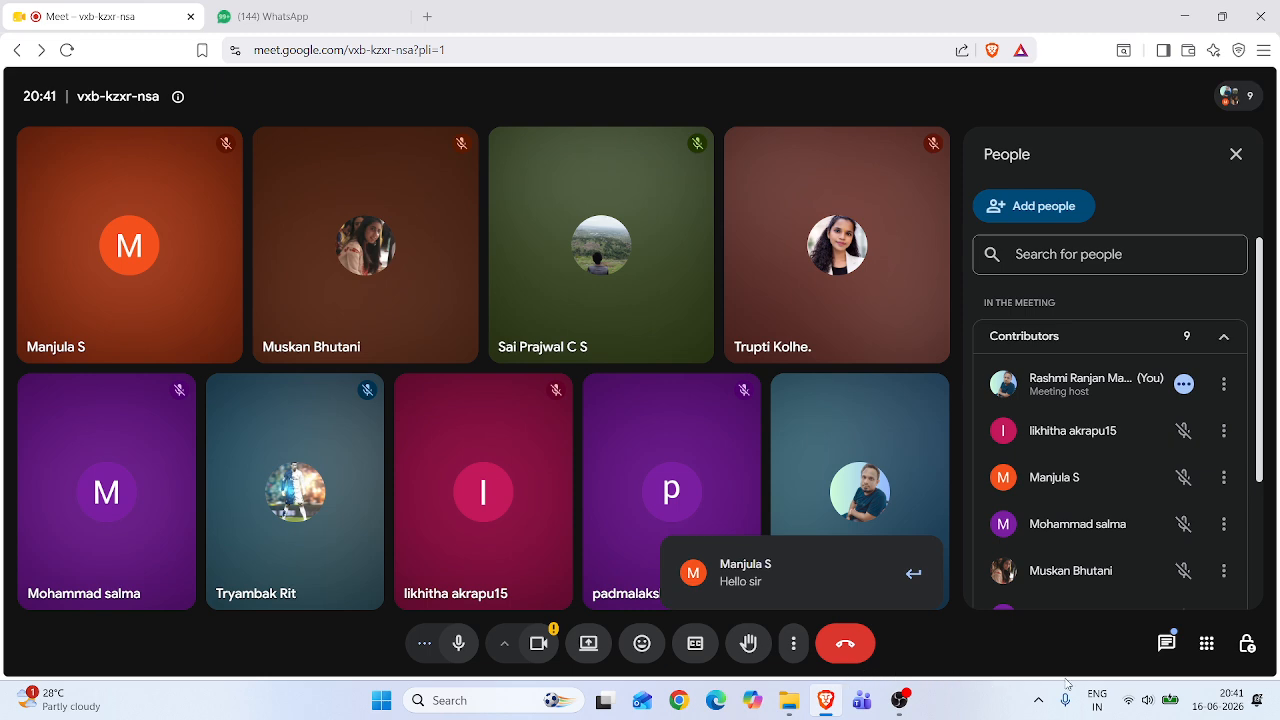
Check the in-call messages and open the sales_data file from the Downloads folder in Excel
left_click(1166, 643)
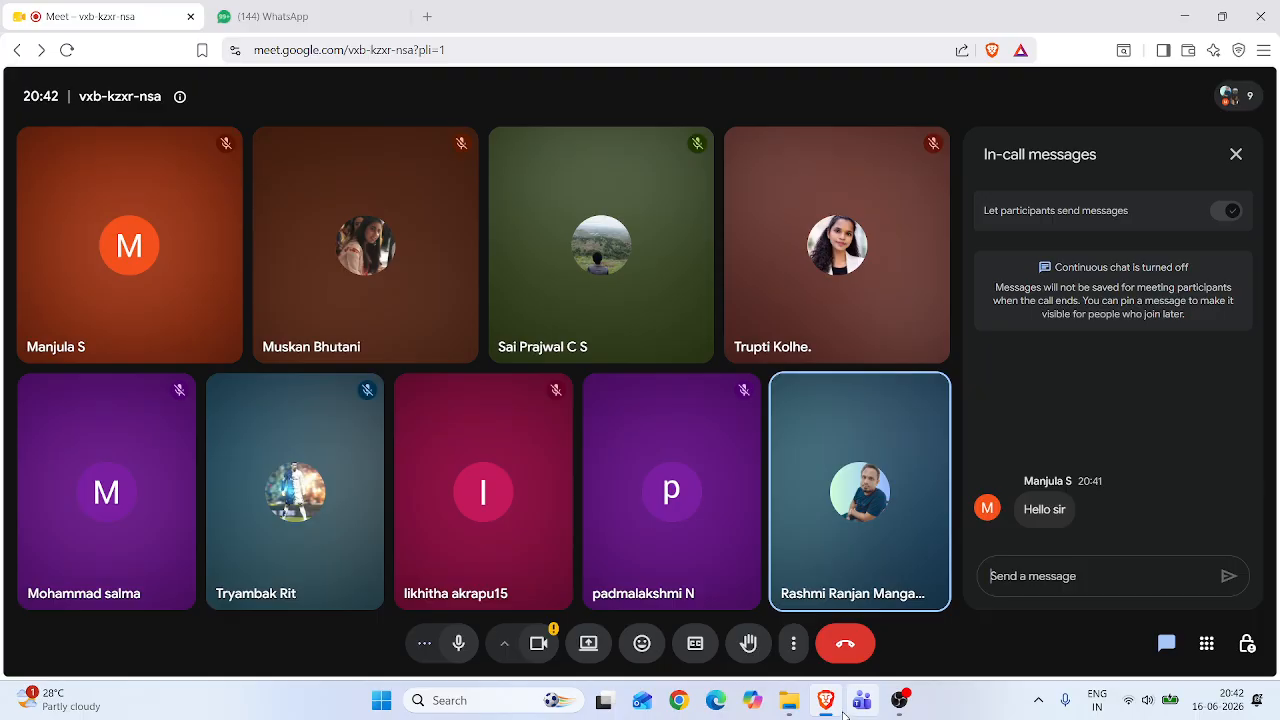
mouse_move(795, 710)
left_click(839, 618)
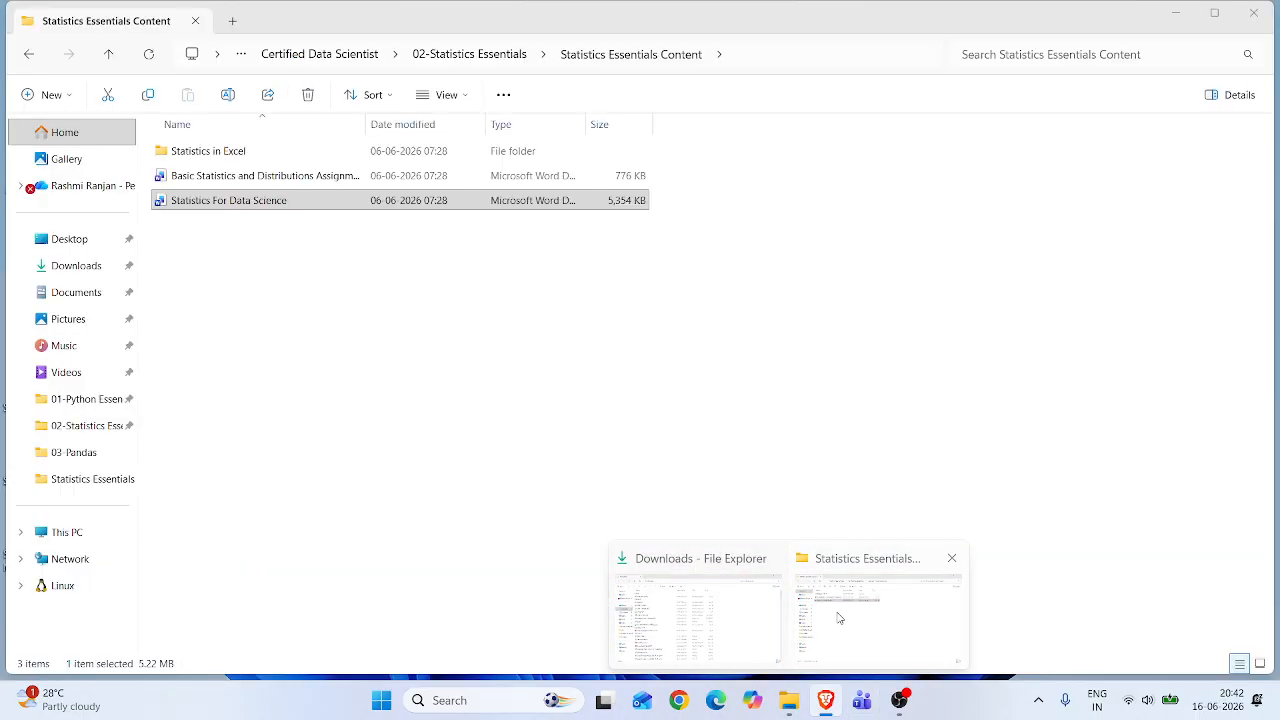
left_click(725, 640)
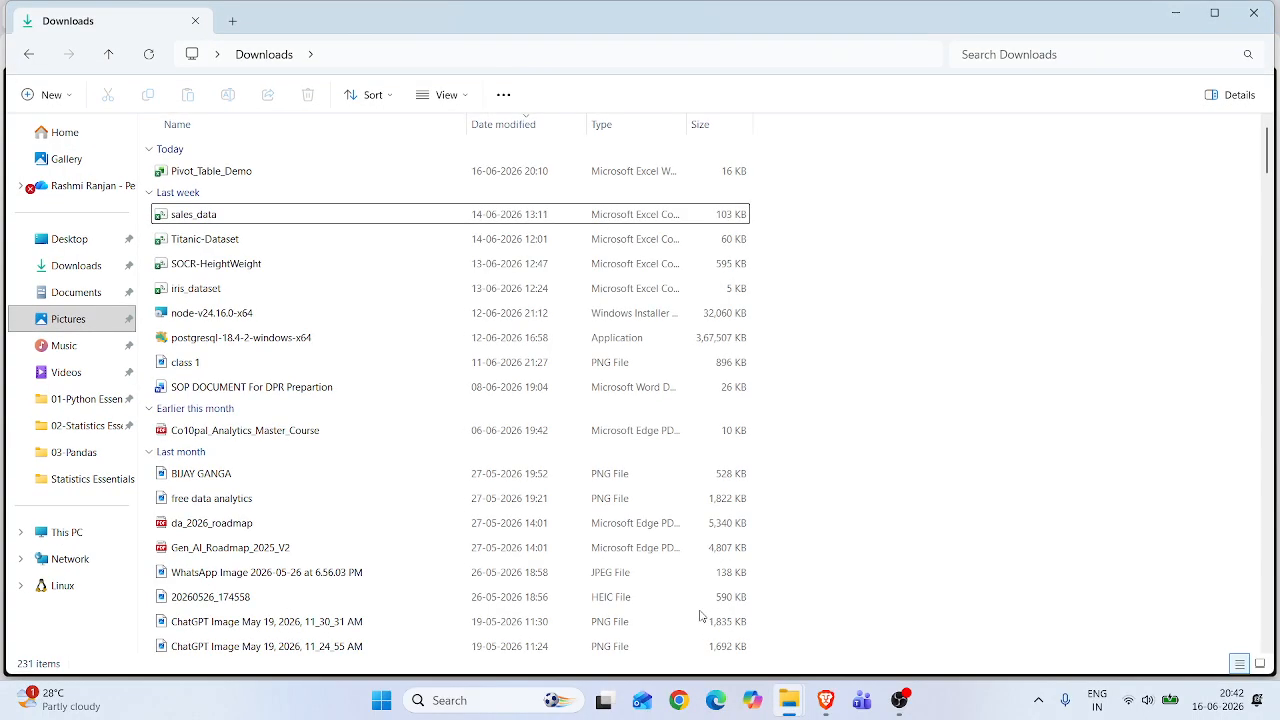
double_click(290, 214)
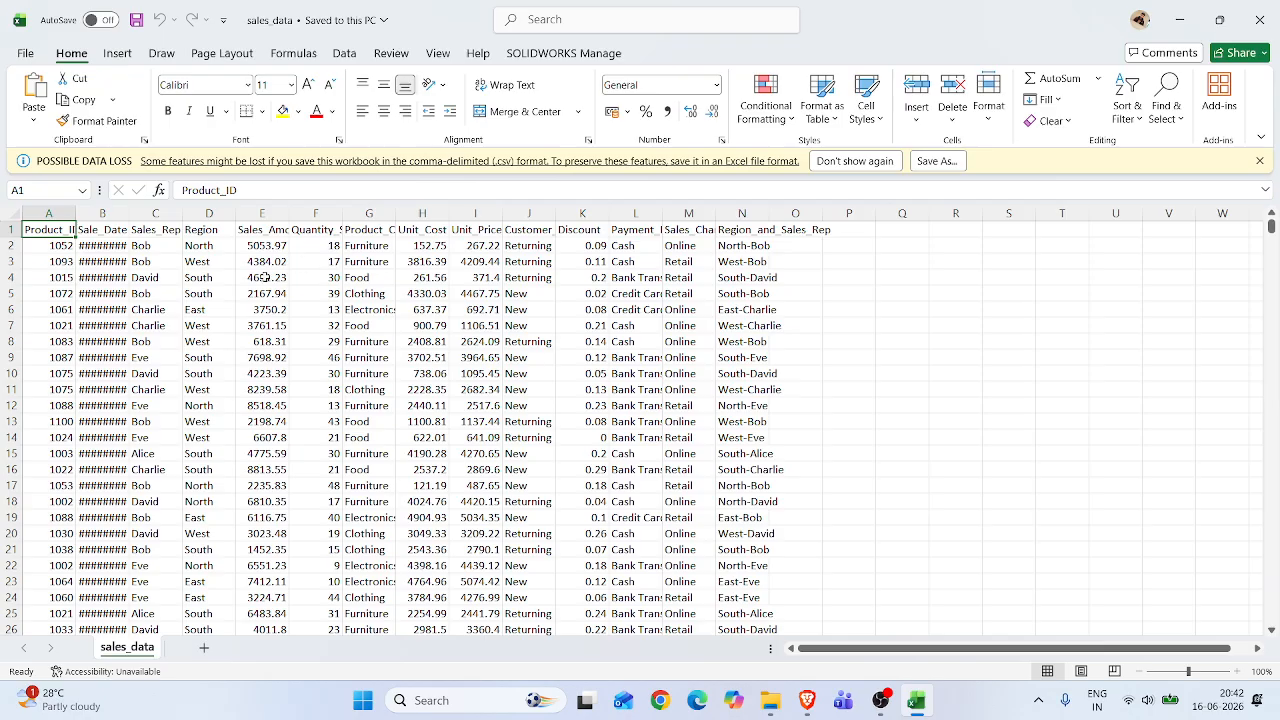
Autofit the widths of the data columns from Product_ID to Region_and_Sales_Rep so headers and dates fit
left_click_drag(76, 213, 73, 213)
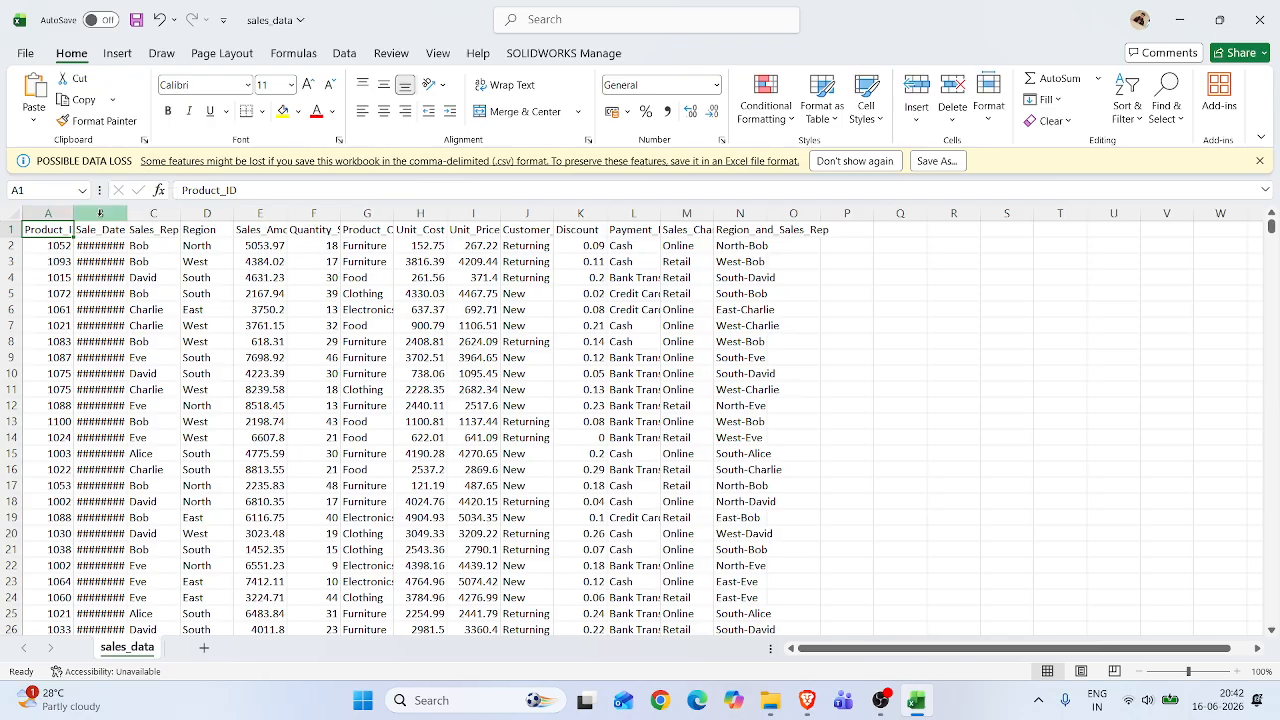
double_click(75, 213)
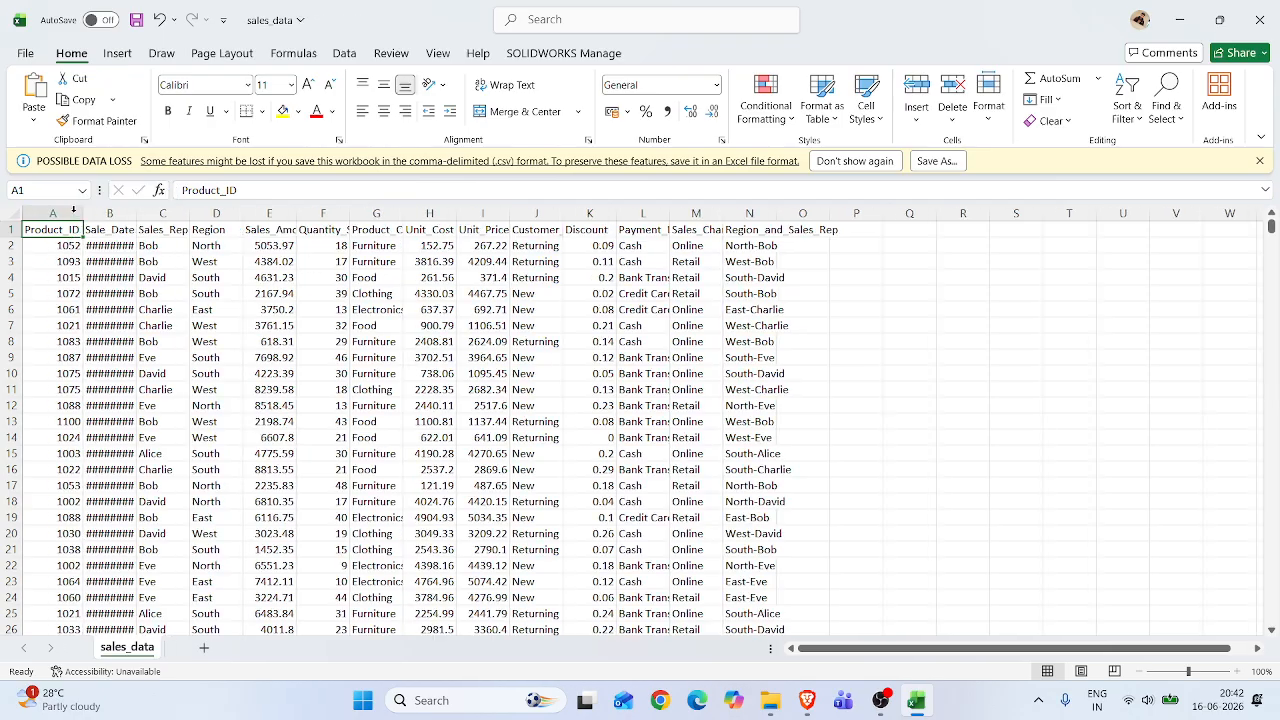
double_click(136, 213)
double_click(199, 213)
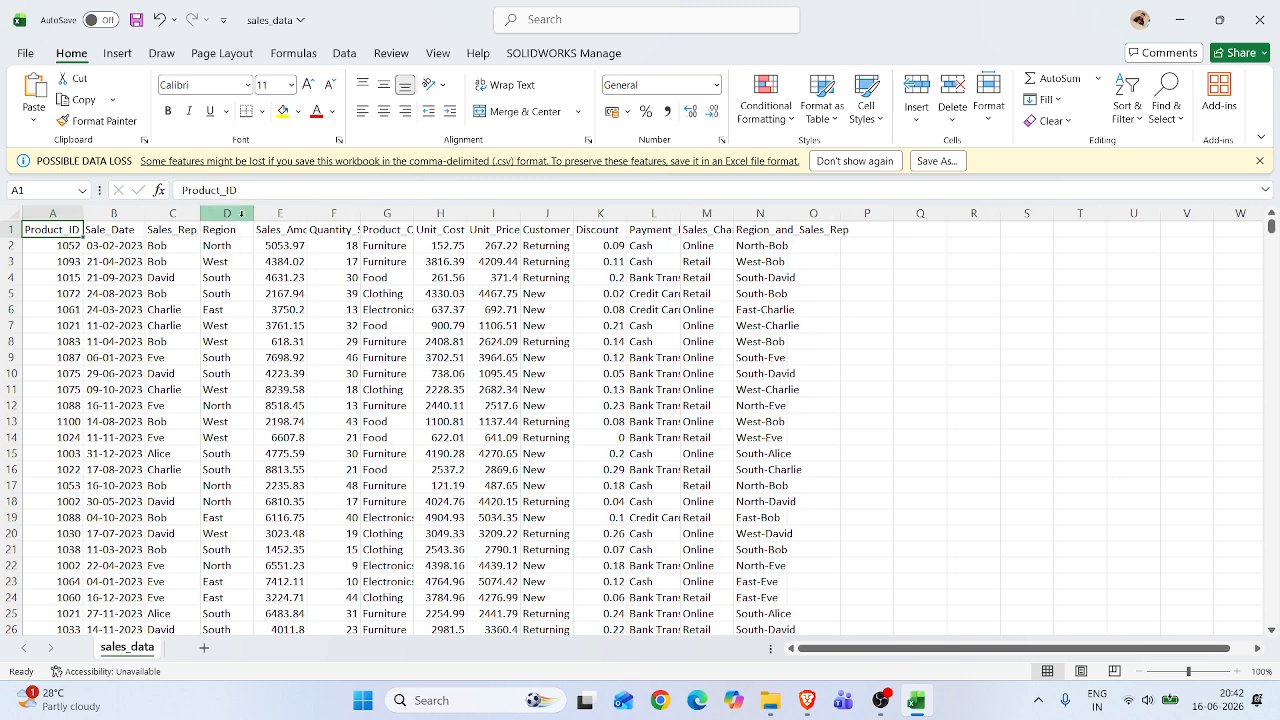
double_click(309, 213)
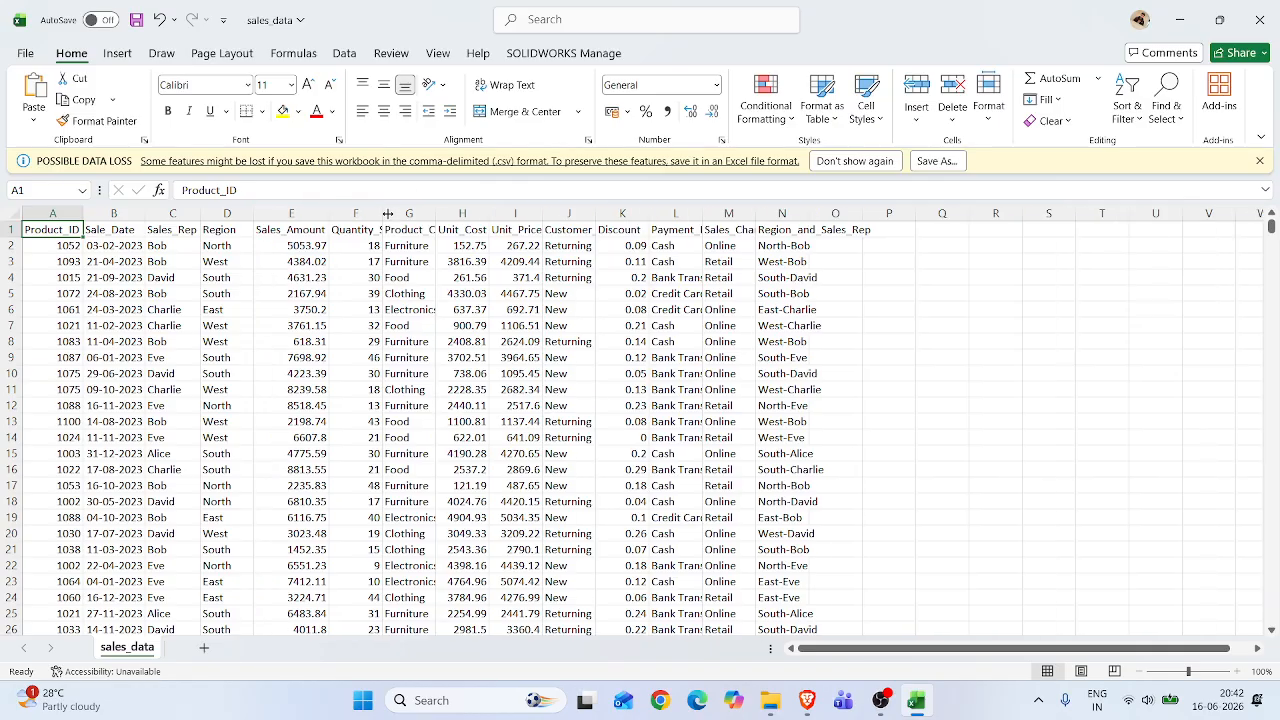
double_click(382, 213)
double_click(456, 213)
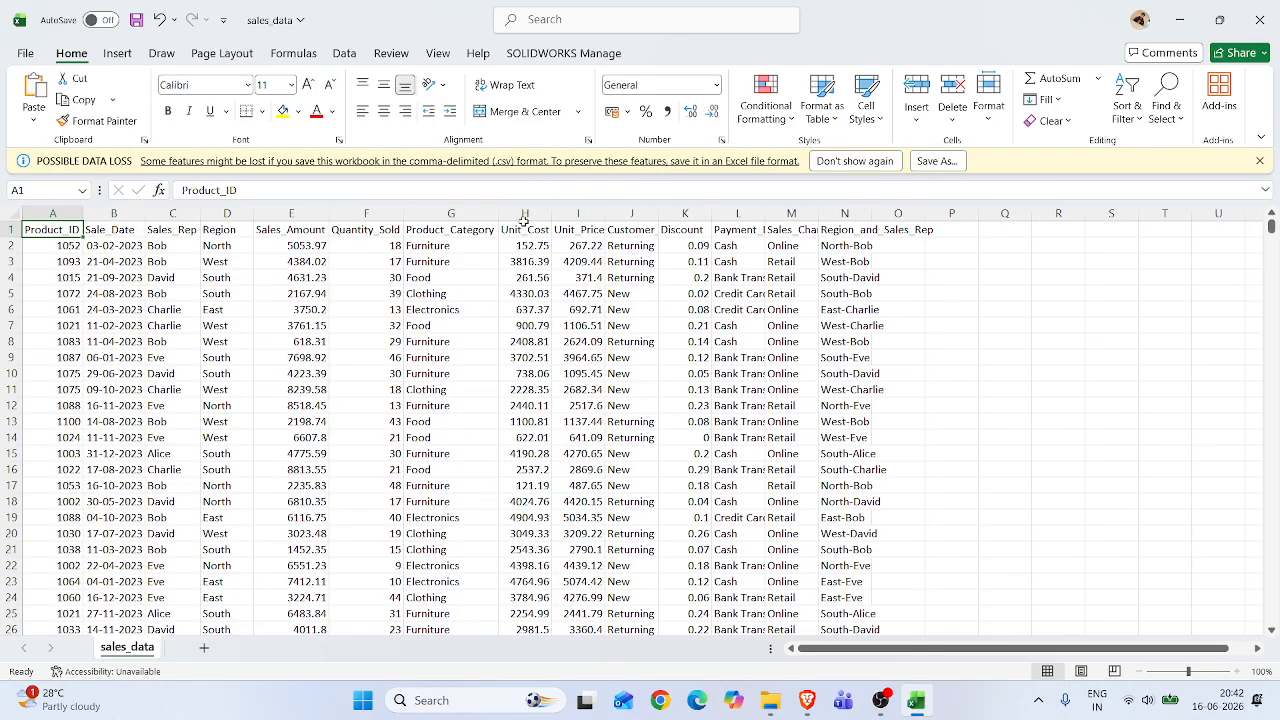
double_click(548, 213)
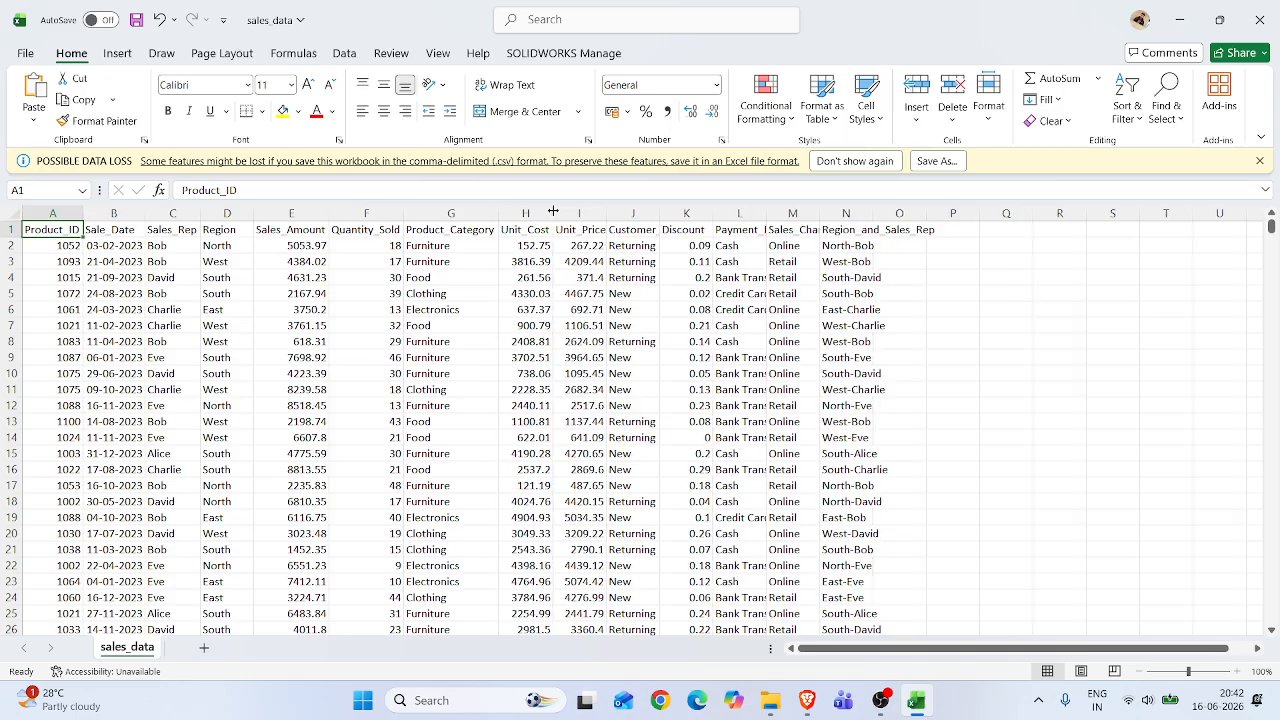
double_click(606, 213)
double_click(661, 213)
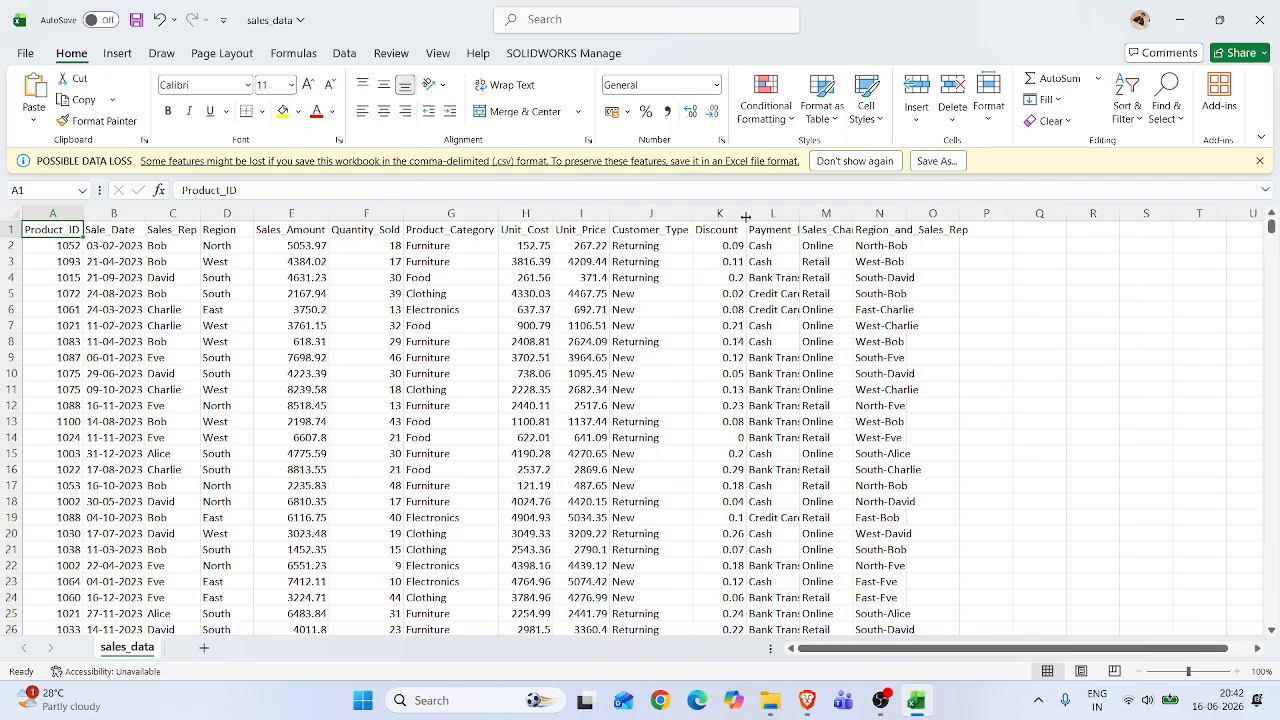
double_click(745, 213)
double_click(797, 213)
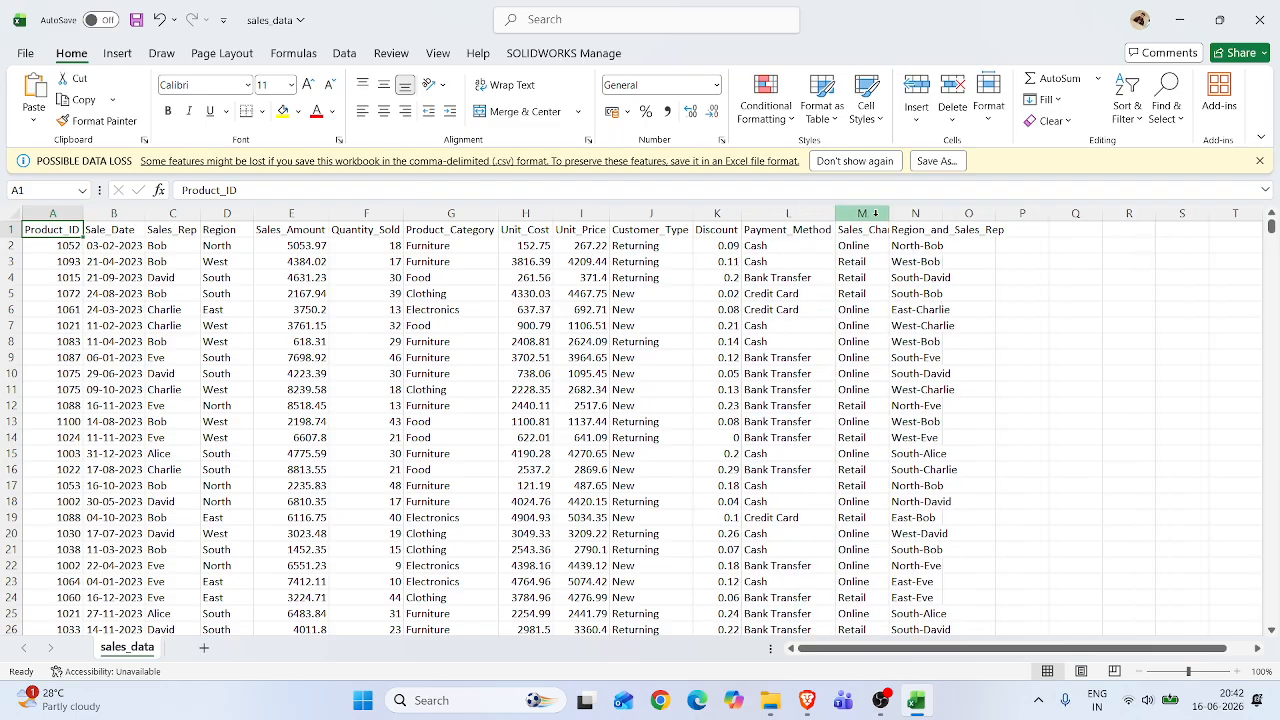
double_click(886, 213)
double_click(963, 213)
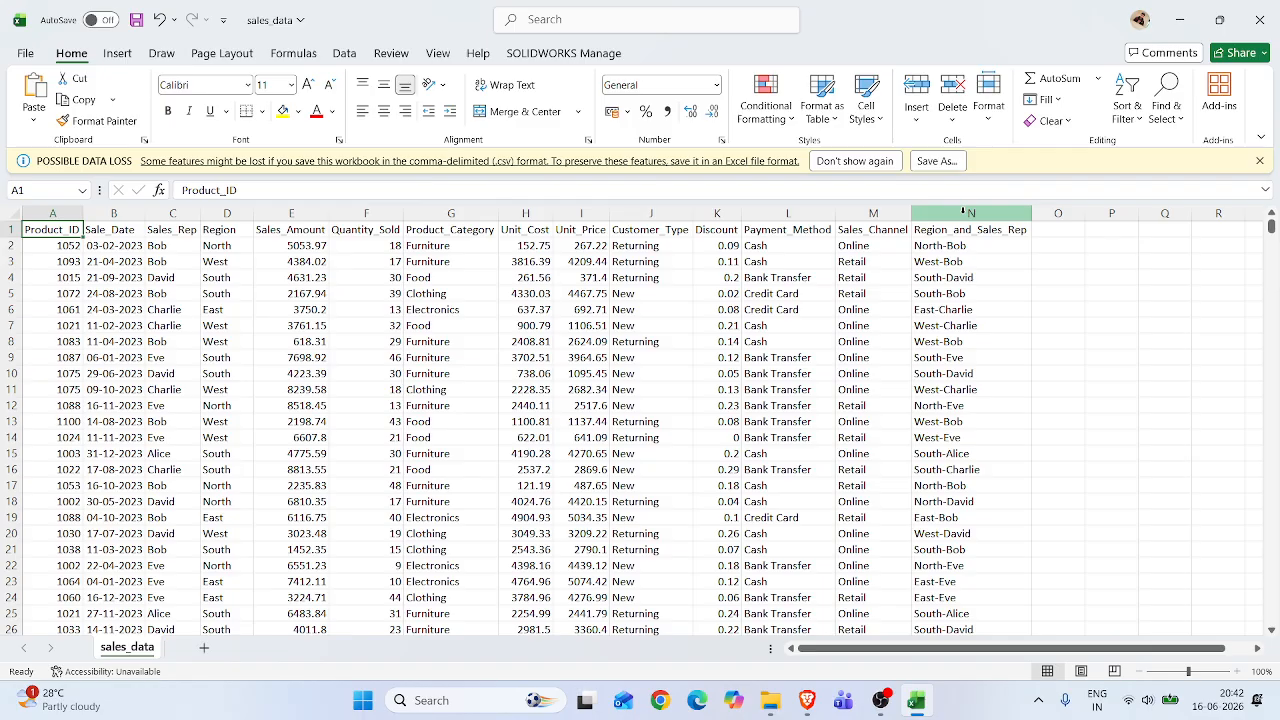
Switch to the Google Meet call and admit all guests waiting to join
left_click(807, 699)
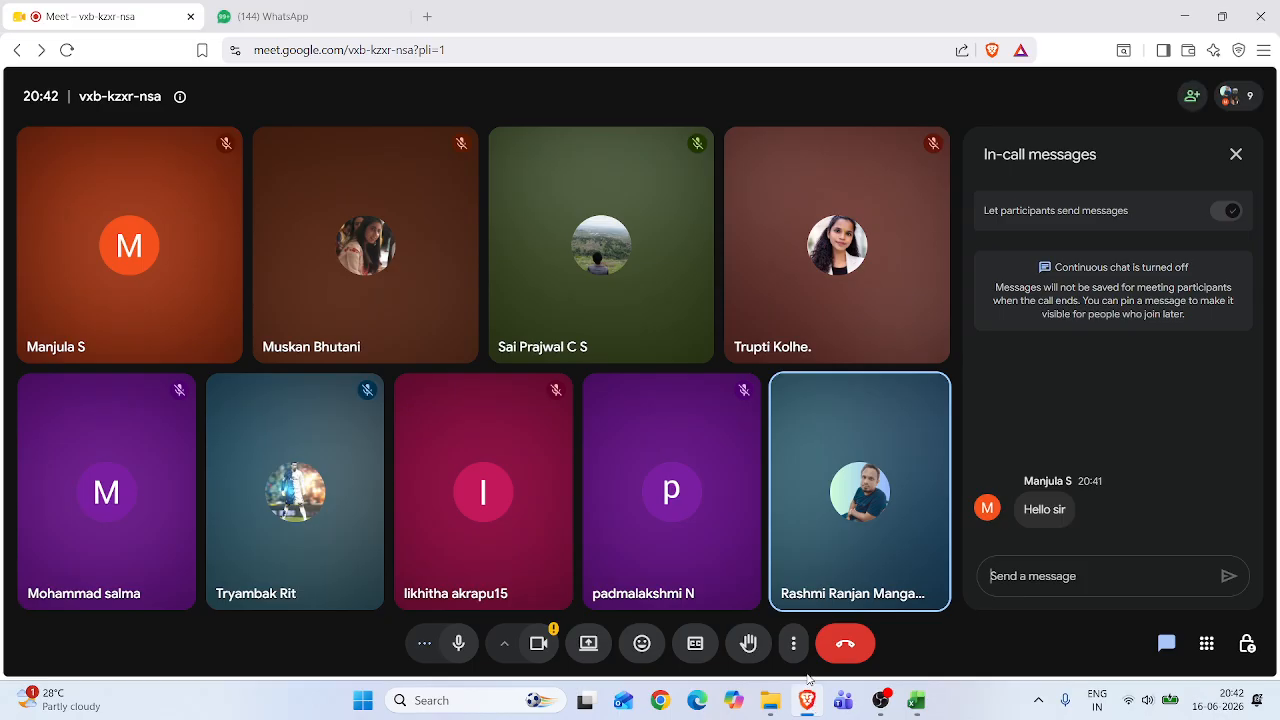
left_click(1236, 154)
left_click(1151, 104)
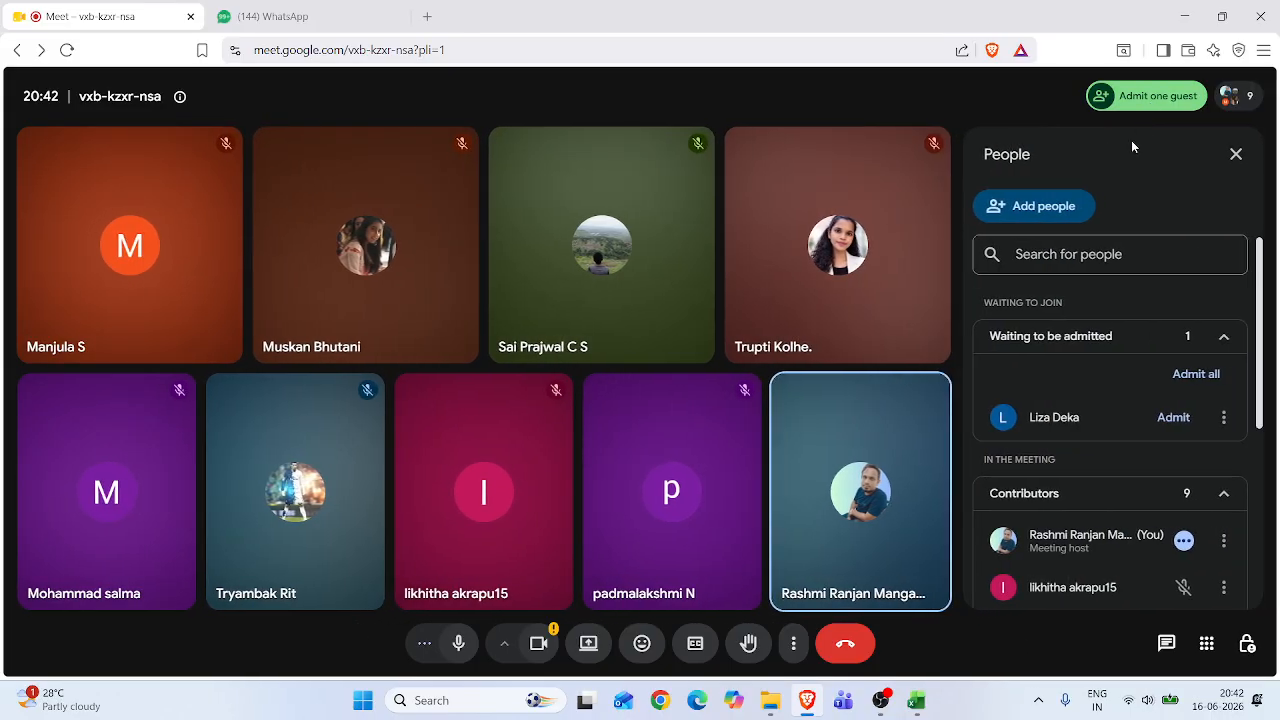
left_click(1190, 374)
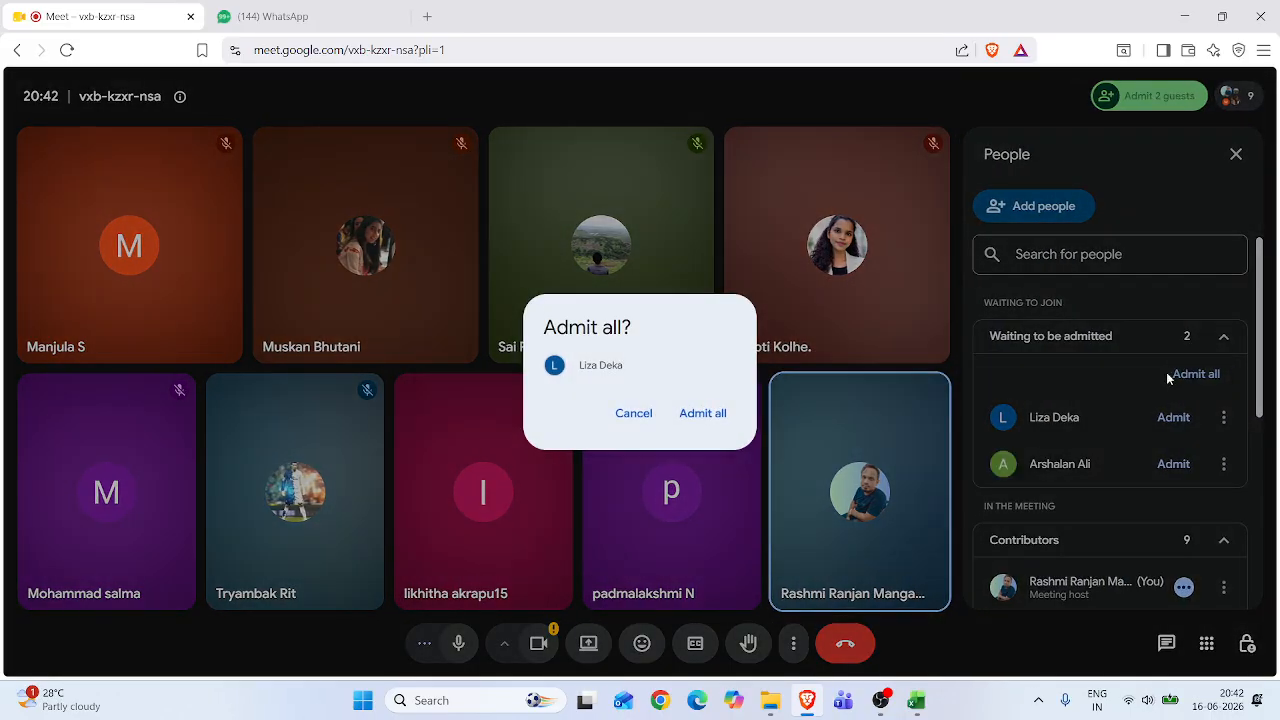
left_click(703, 413)
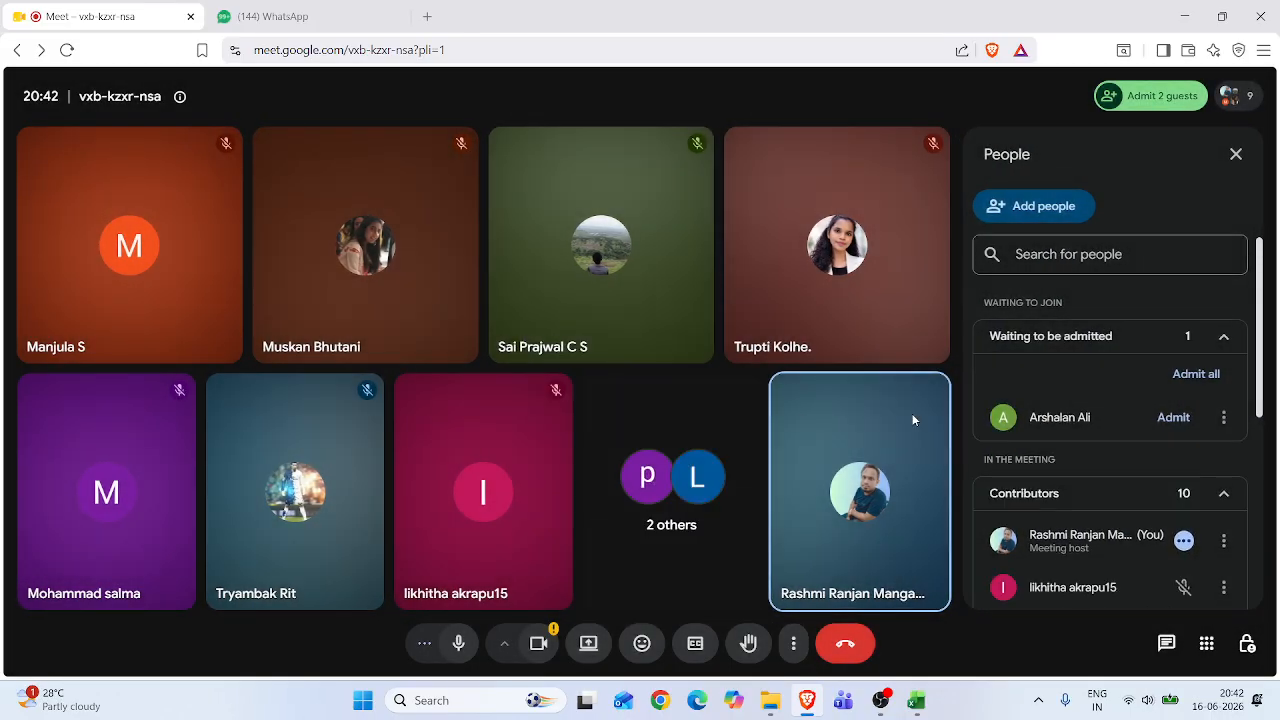
left_click(1191, 376)
left_click(703, 413)
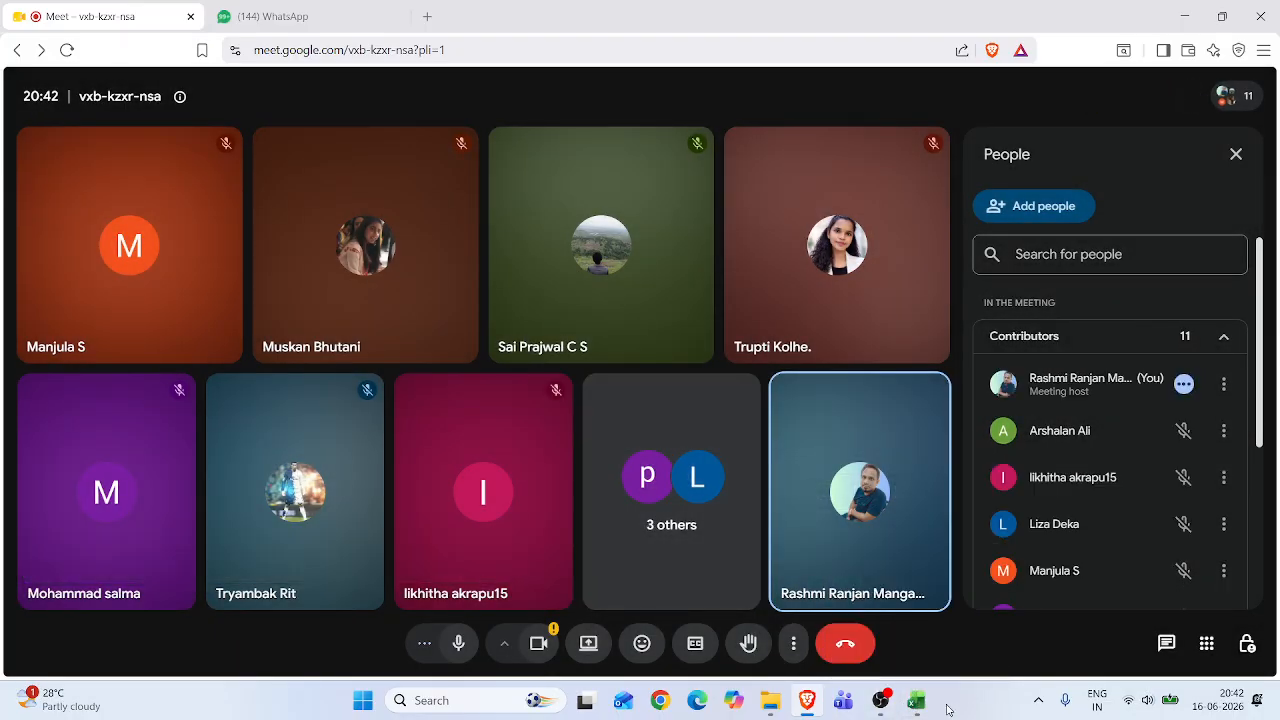
Switch to Excel and create a PivotTable from sales_data range A1:N1001, placed on the existing worksheet at cell Q8
left_click(918, 702)
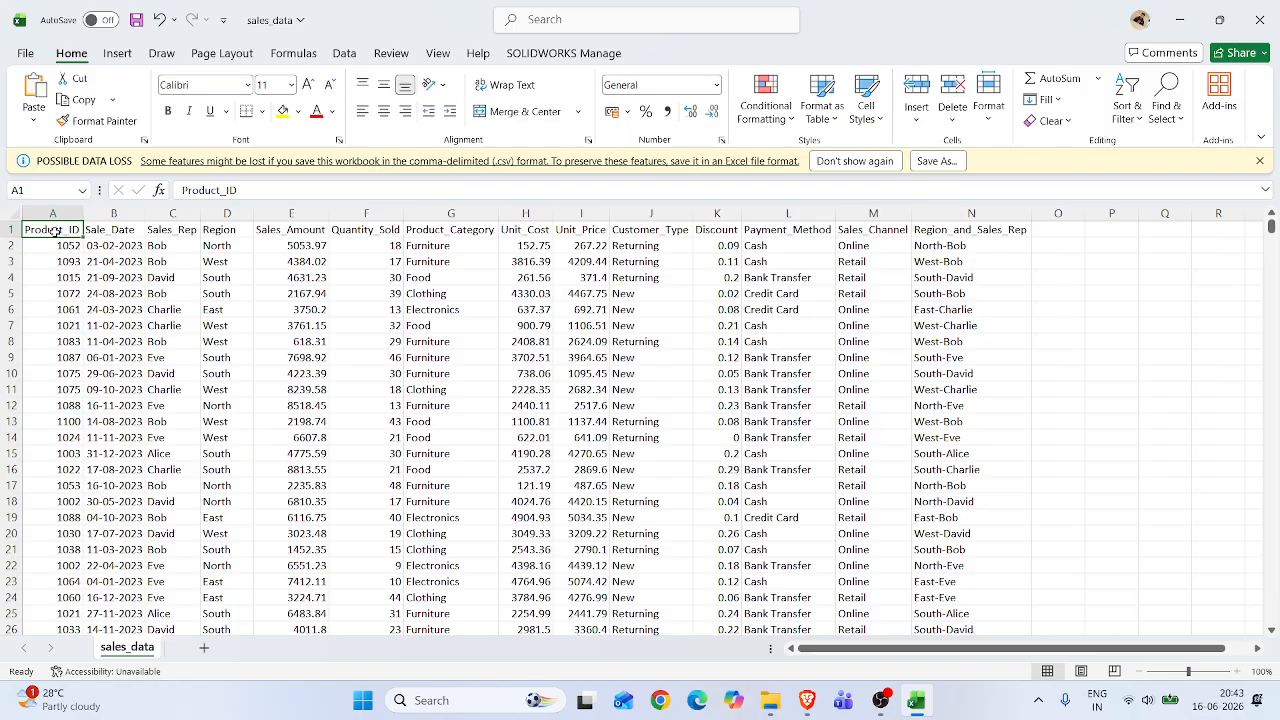
left_click_drag(55, 231, 957, 645)
key("ctrl+shift+Down")
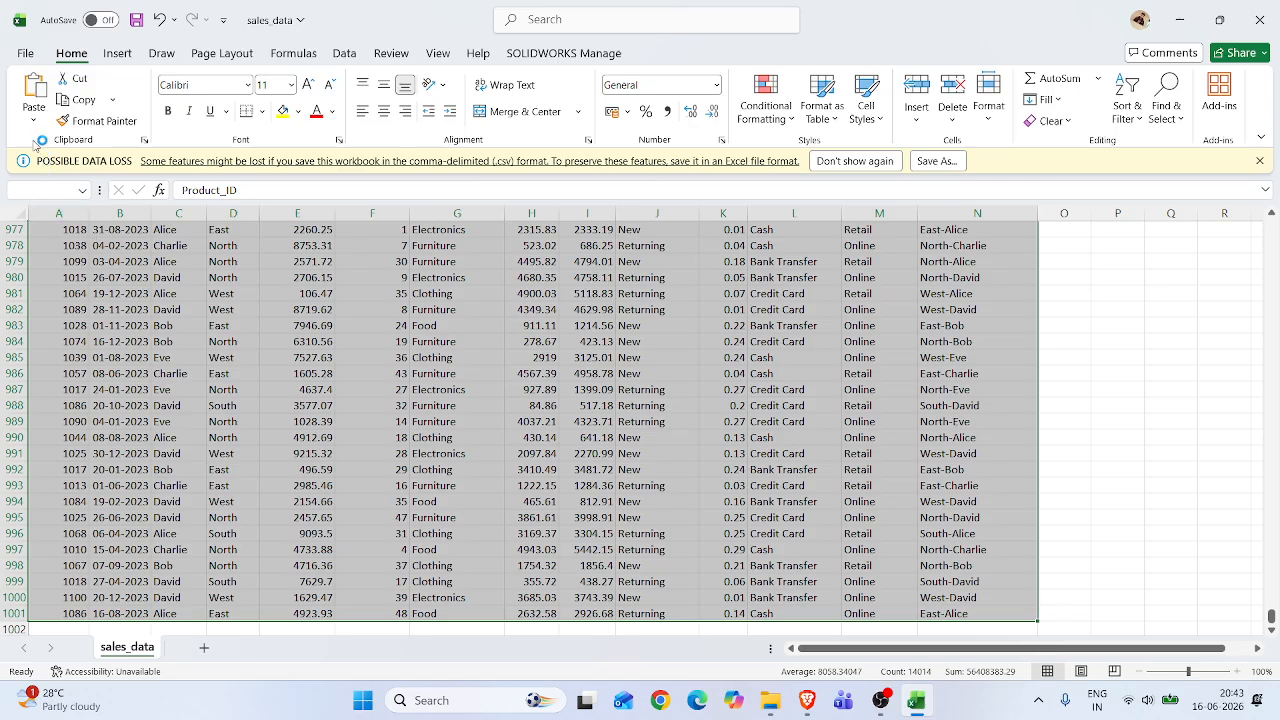
left_click(117, 54)
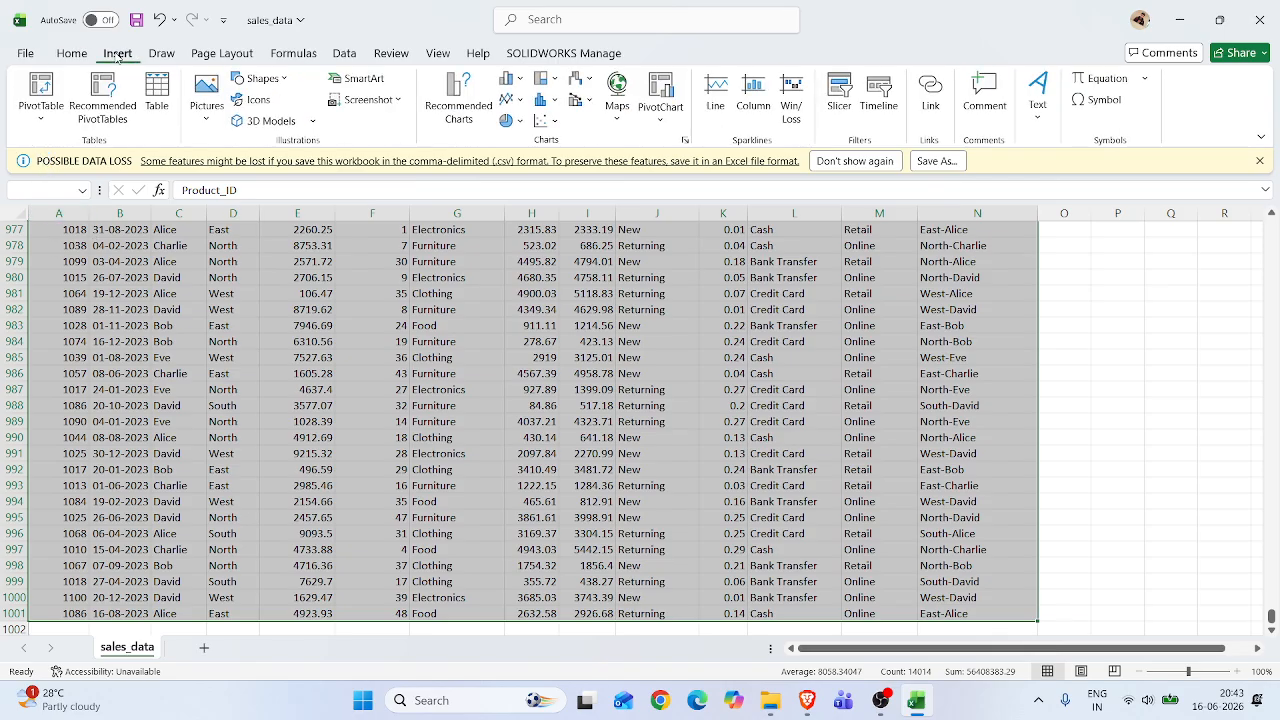
left_click(38, 112)
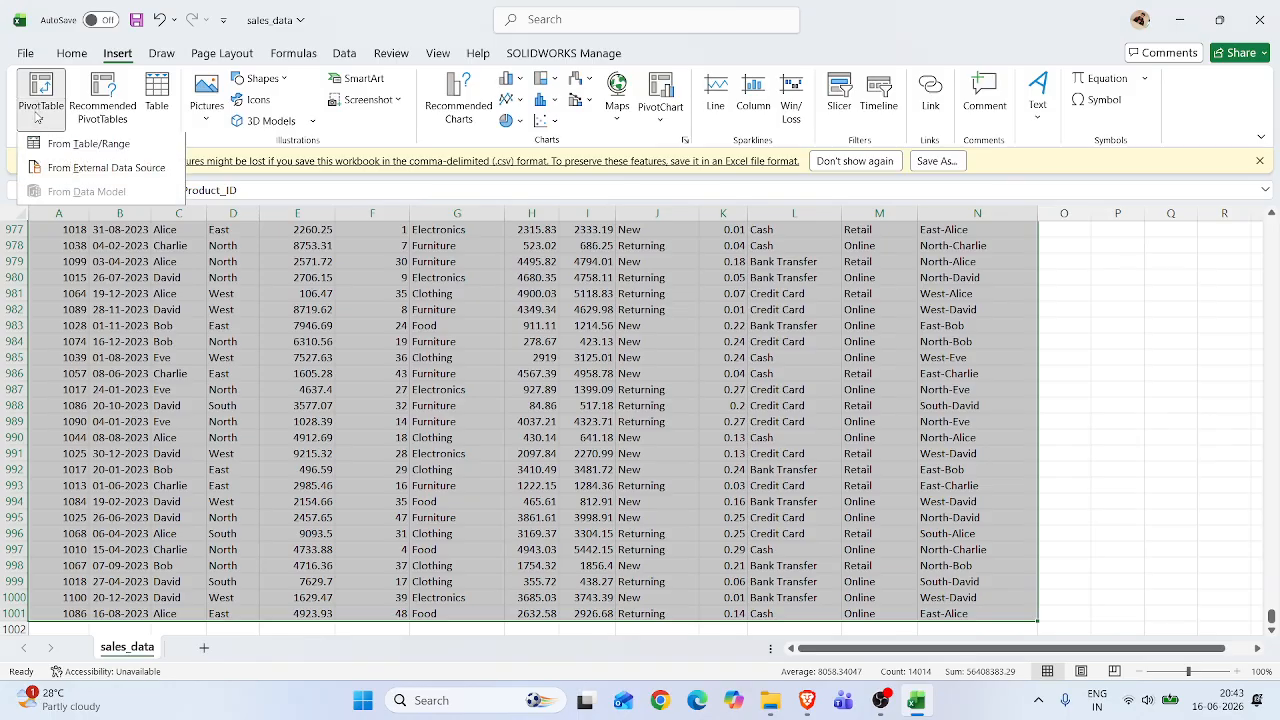
left_click(86, 153)
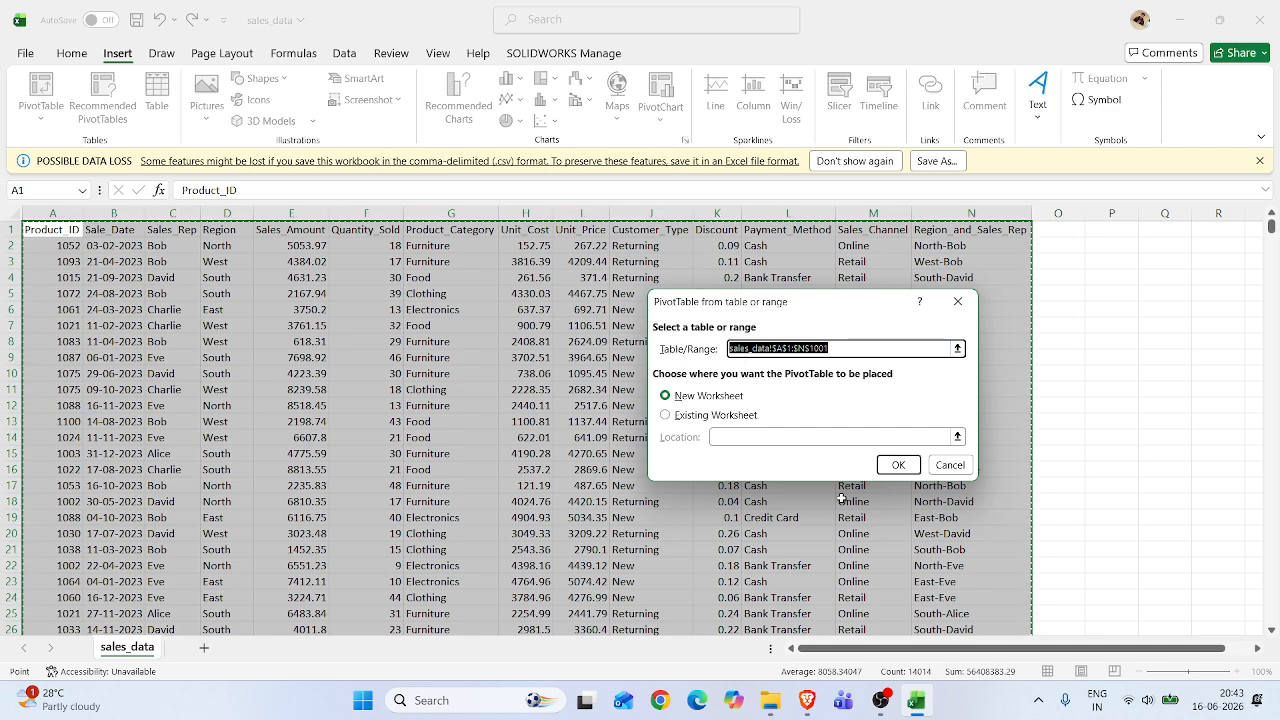
left_click(666, 415)
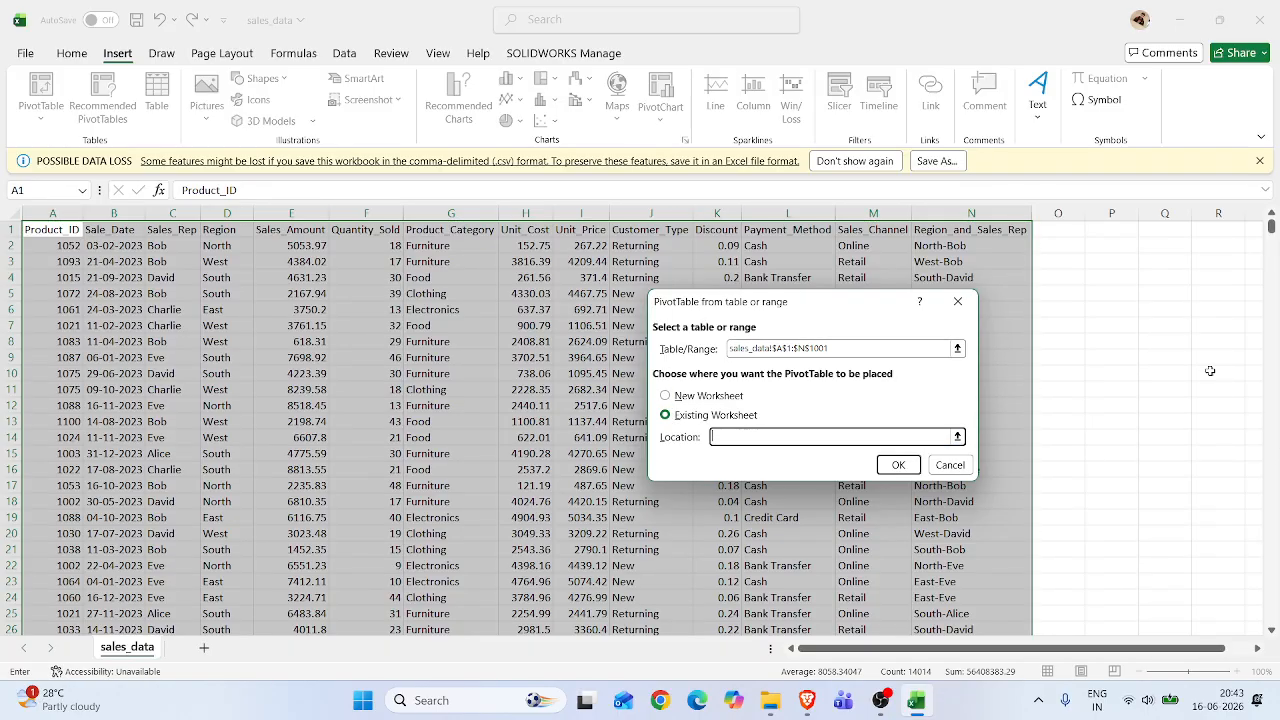
left_click(1168, 343)
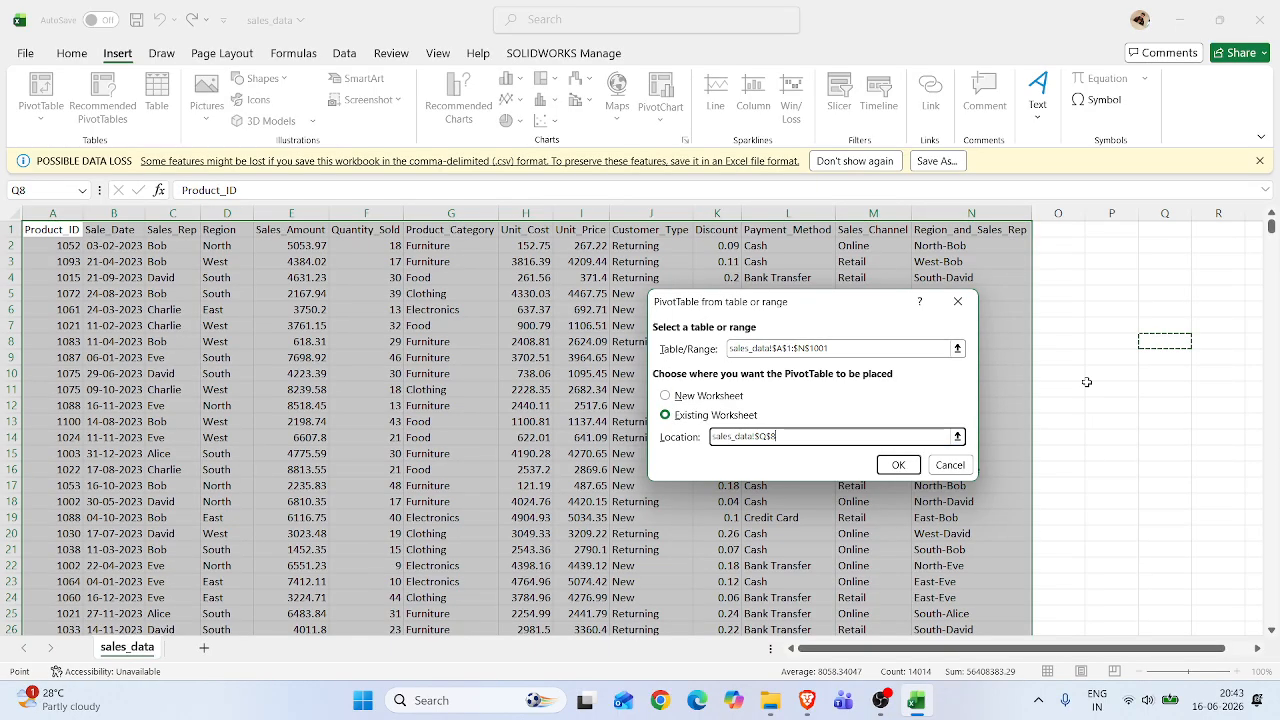
left_click(901, 468)
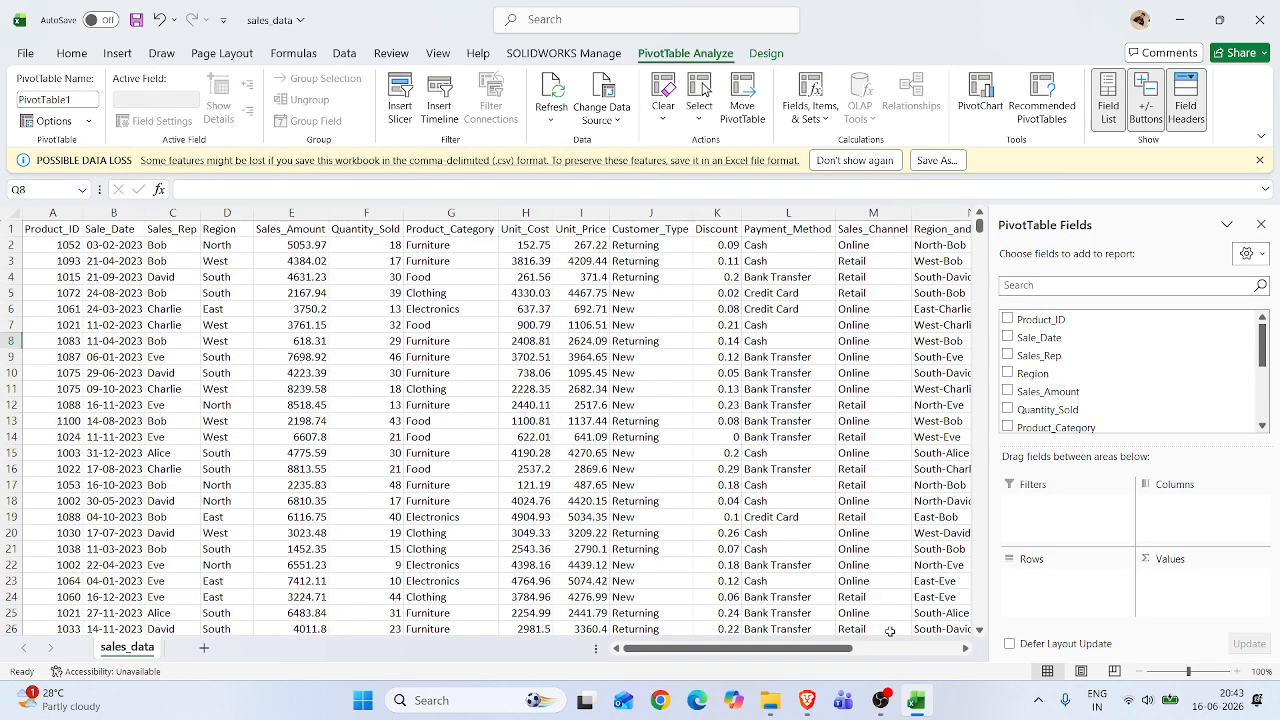
Return to the Google Meet call and admit everyone in the waiting list
left_click(807, 700)
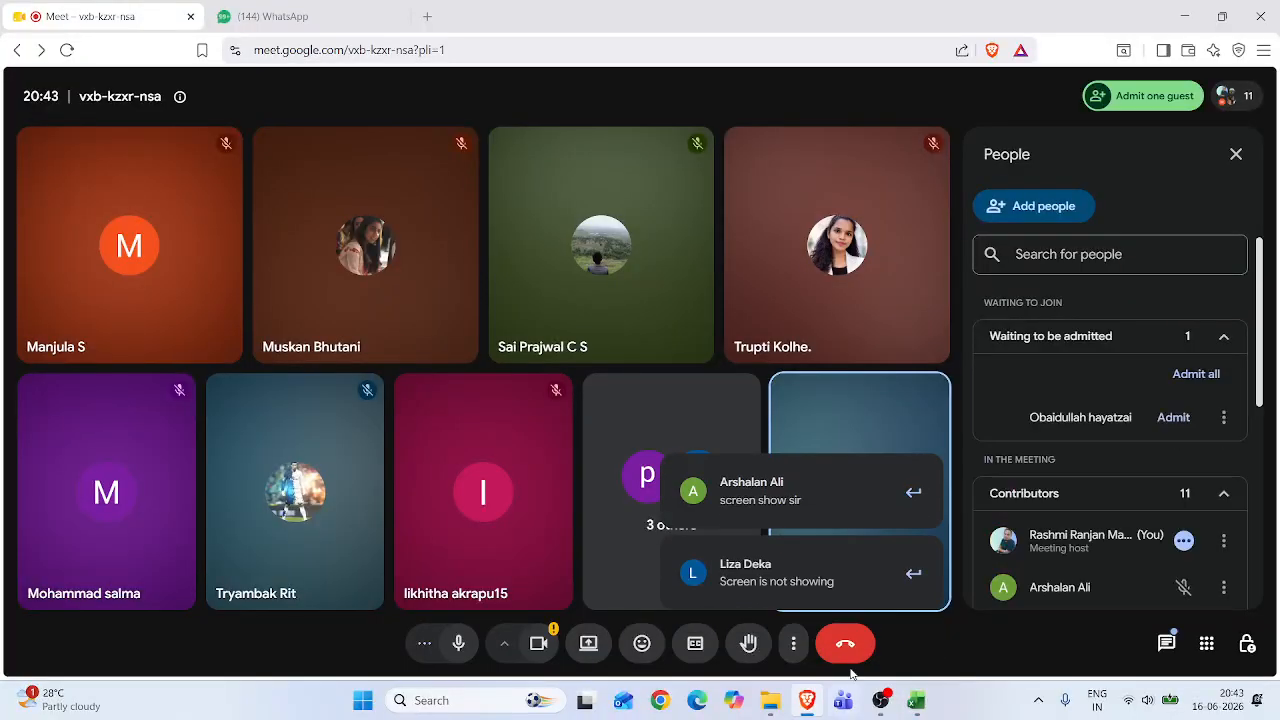
left_click(1198, 378)
left_click(726, 416)
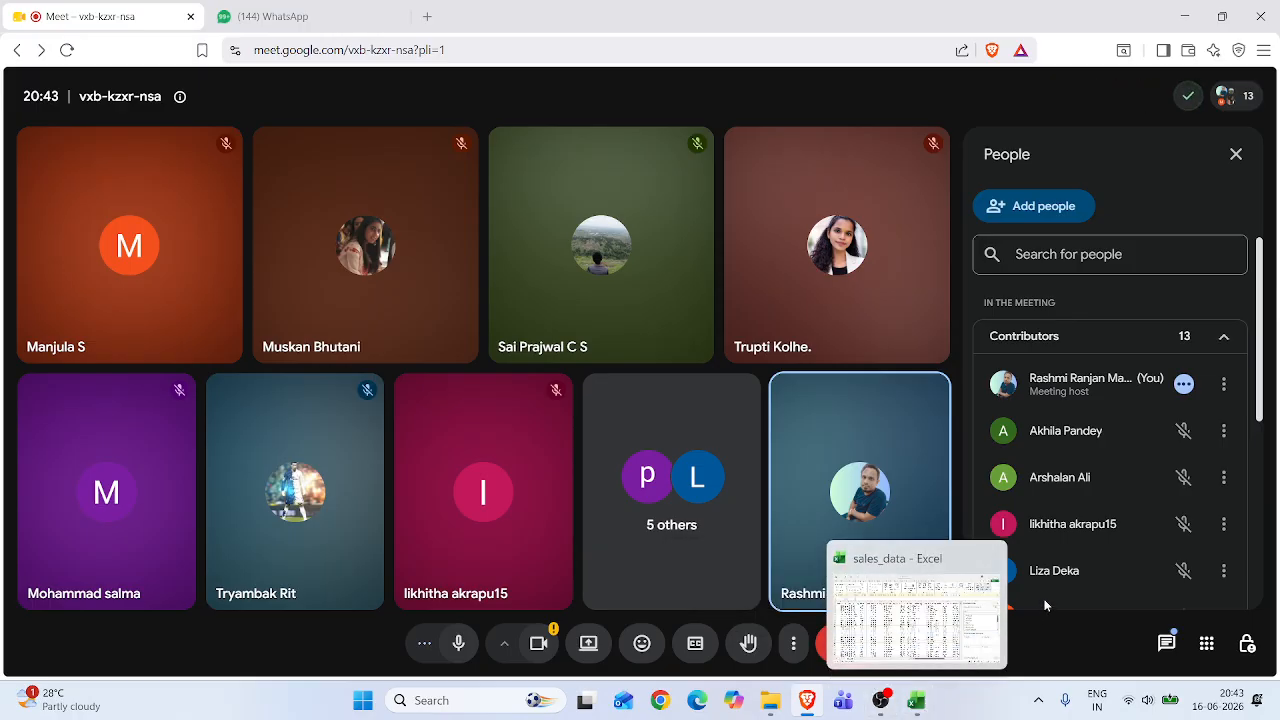
Present the entire screen in the meeting and close the picture-in-picture window
left_click(600, 643)
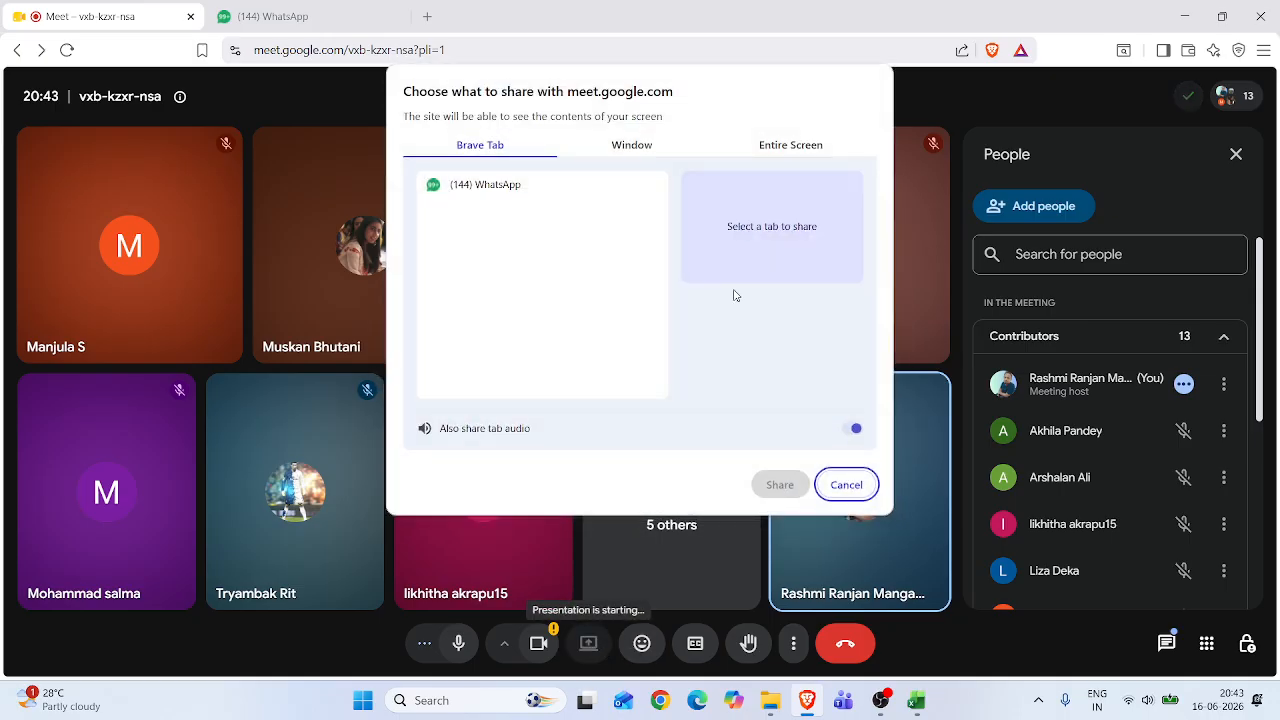
left_click(798, 145)
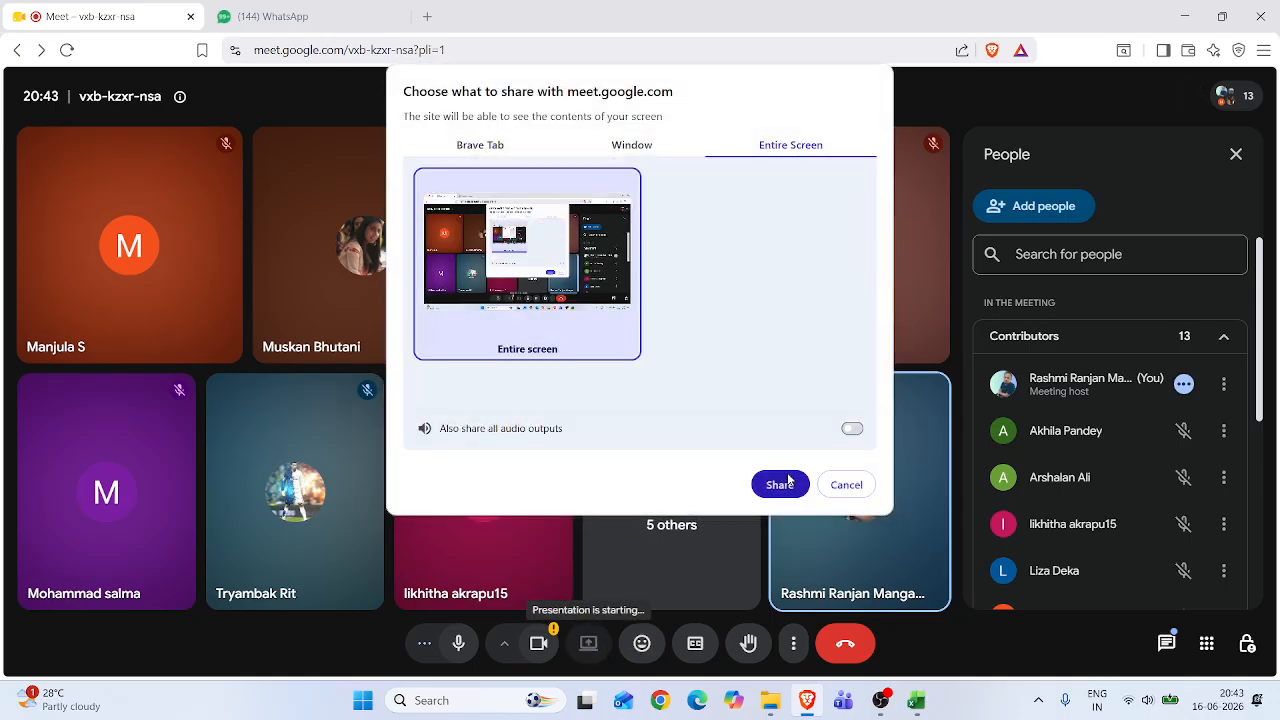
left_click(780, 484)
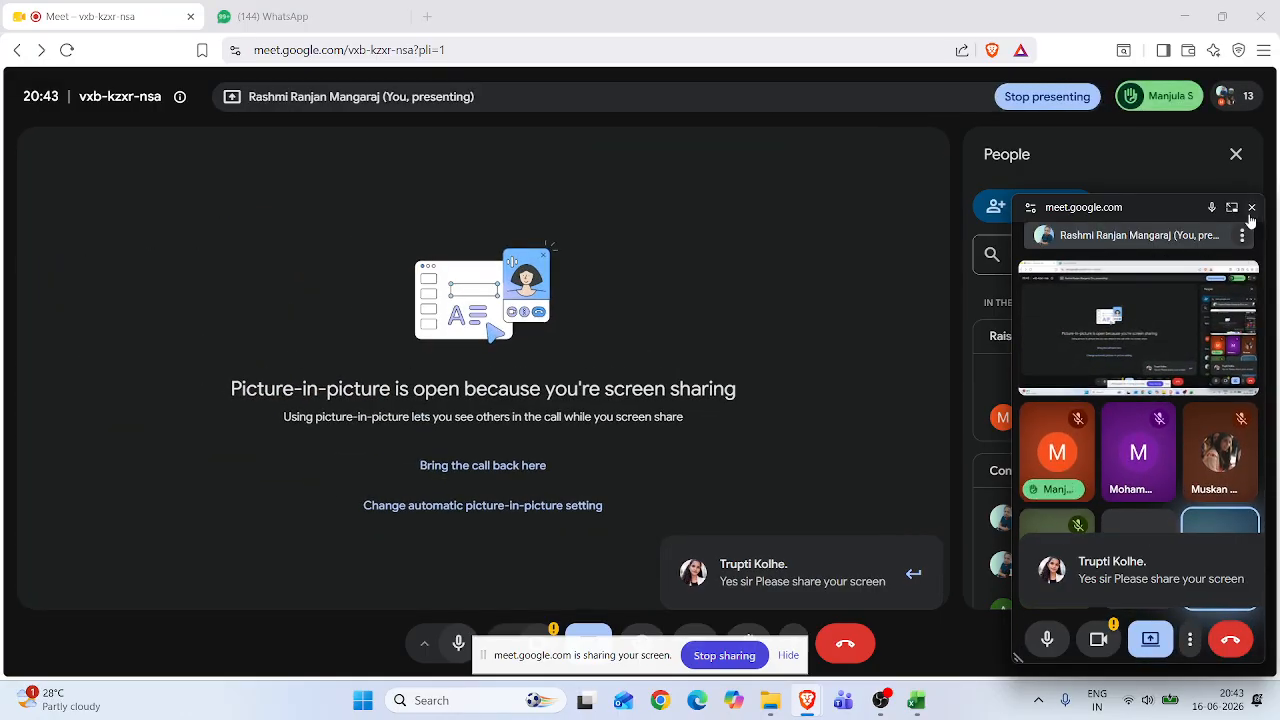
left_click(1251, 208)
Open the in-call messages, and switch back to the sales_data workbook in Excel with the screen-sharing notice hidden
left_click(1167, 645)
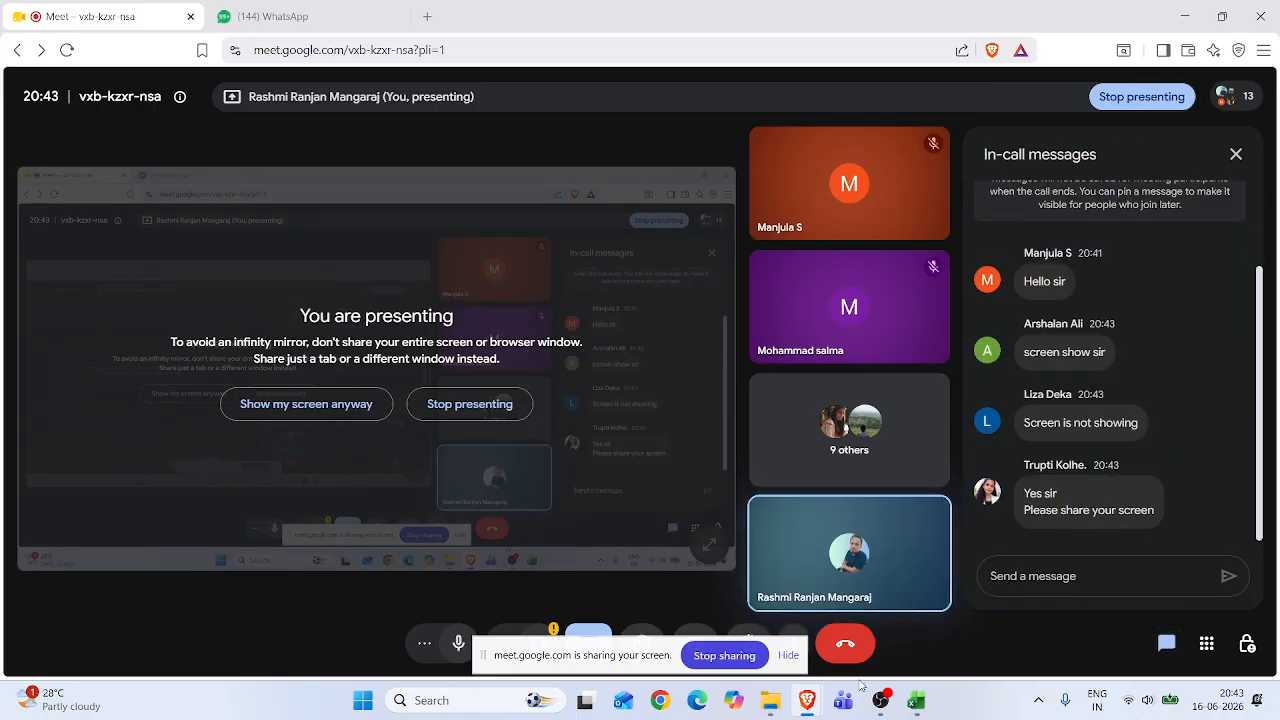
left_click(917, 707)
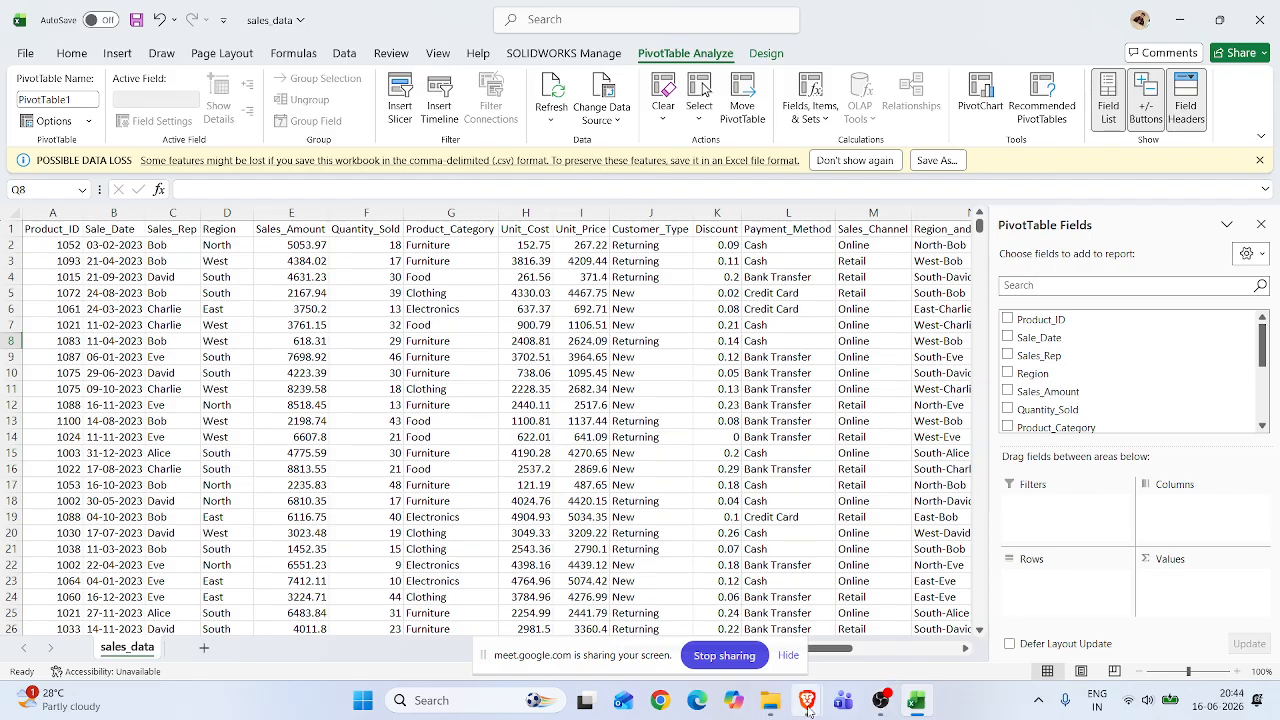
mouse_move(807, 701)
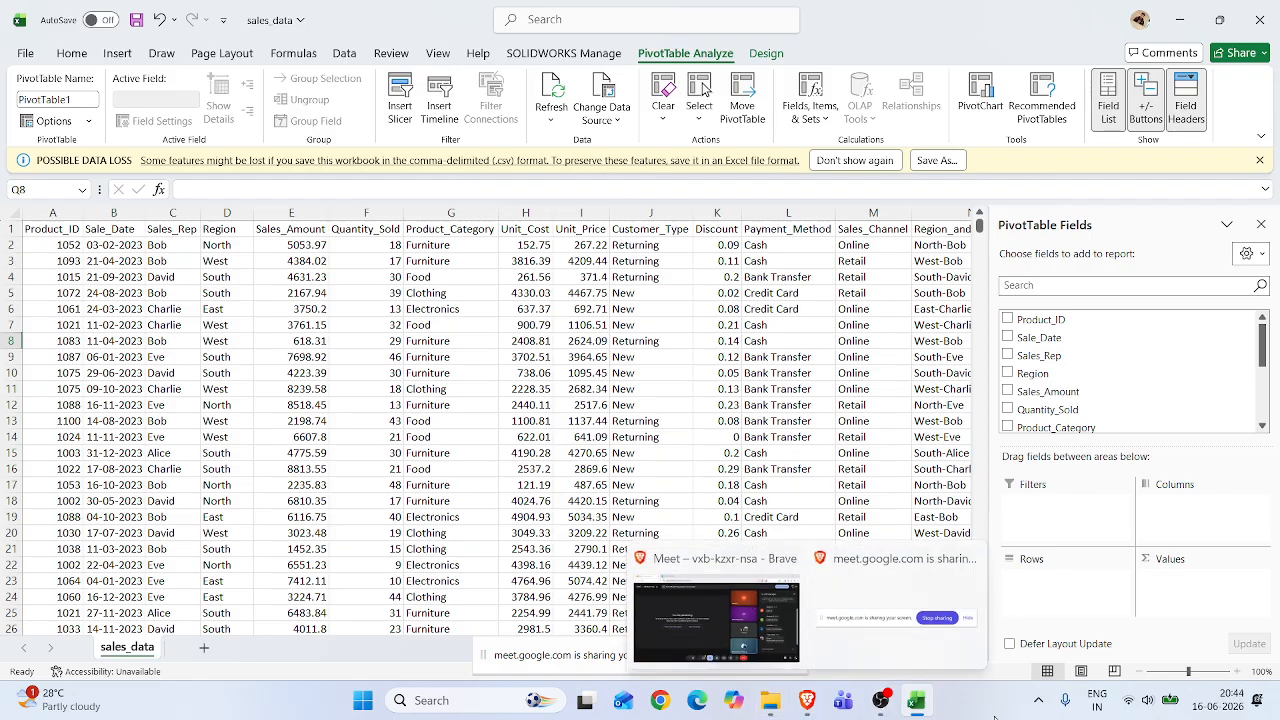
left_click(787, 658)
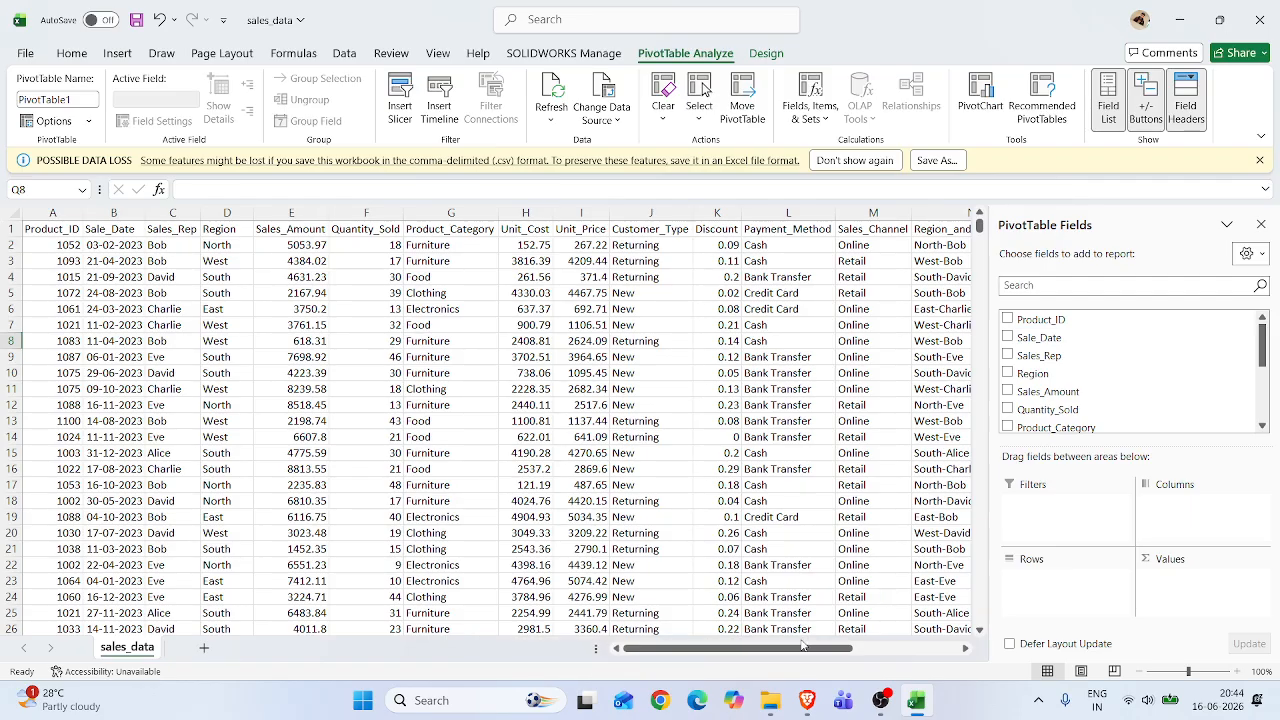
Examine the empty PivotTable placeholder at cell Q8 and the list of fields available for the report
left_click_drag(800, 645, 907, 650)
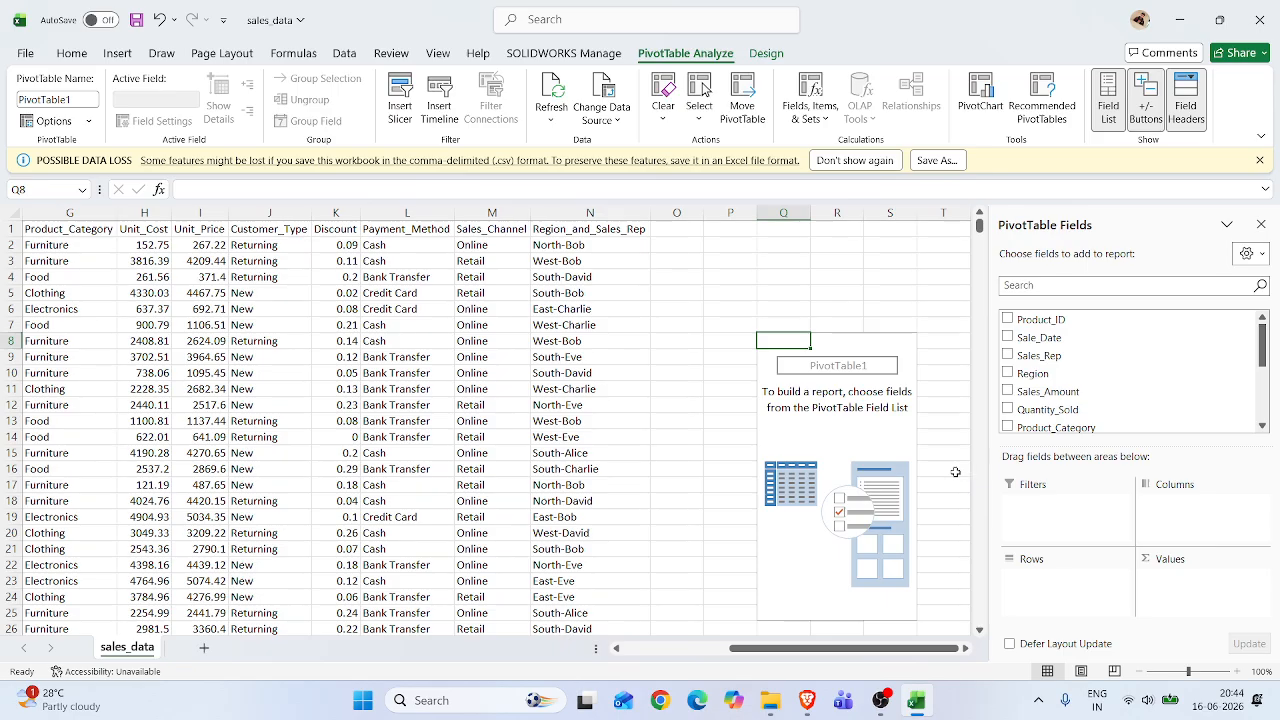
scroll(1143, 342, "down", 3)
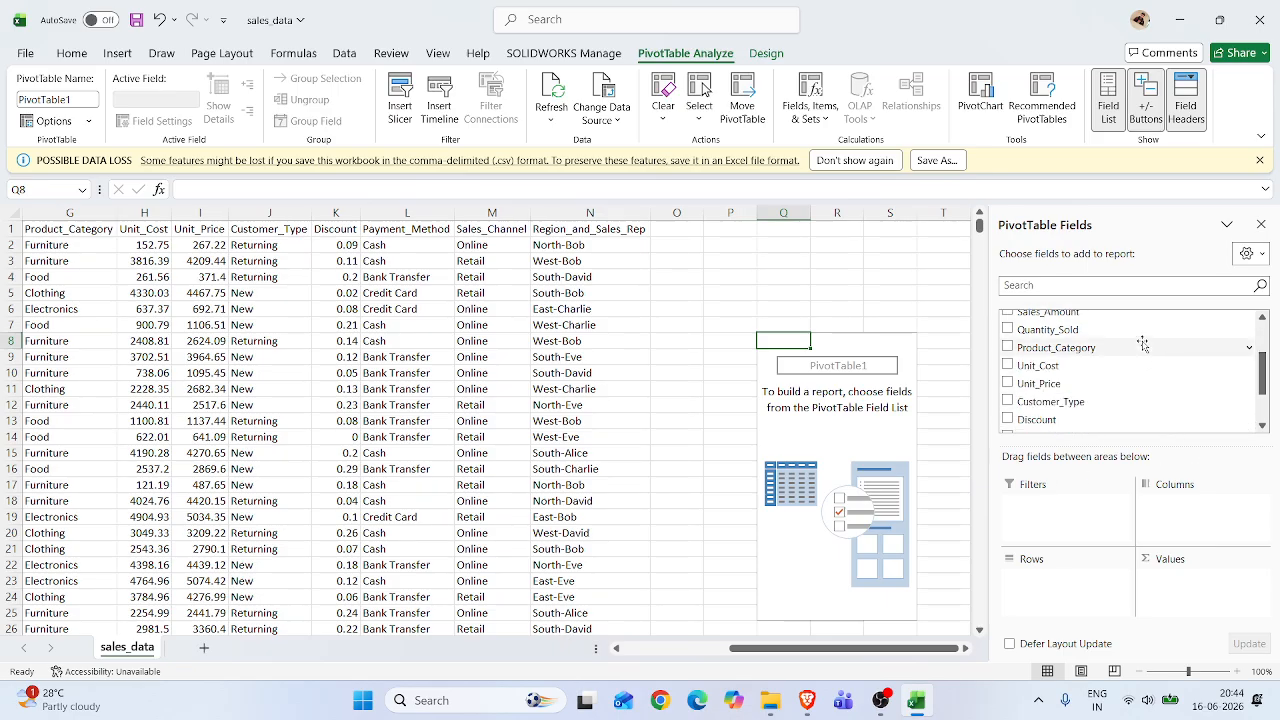
scroll(1143, 344, "up", 3)
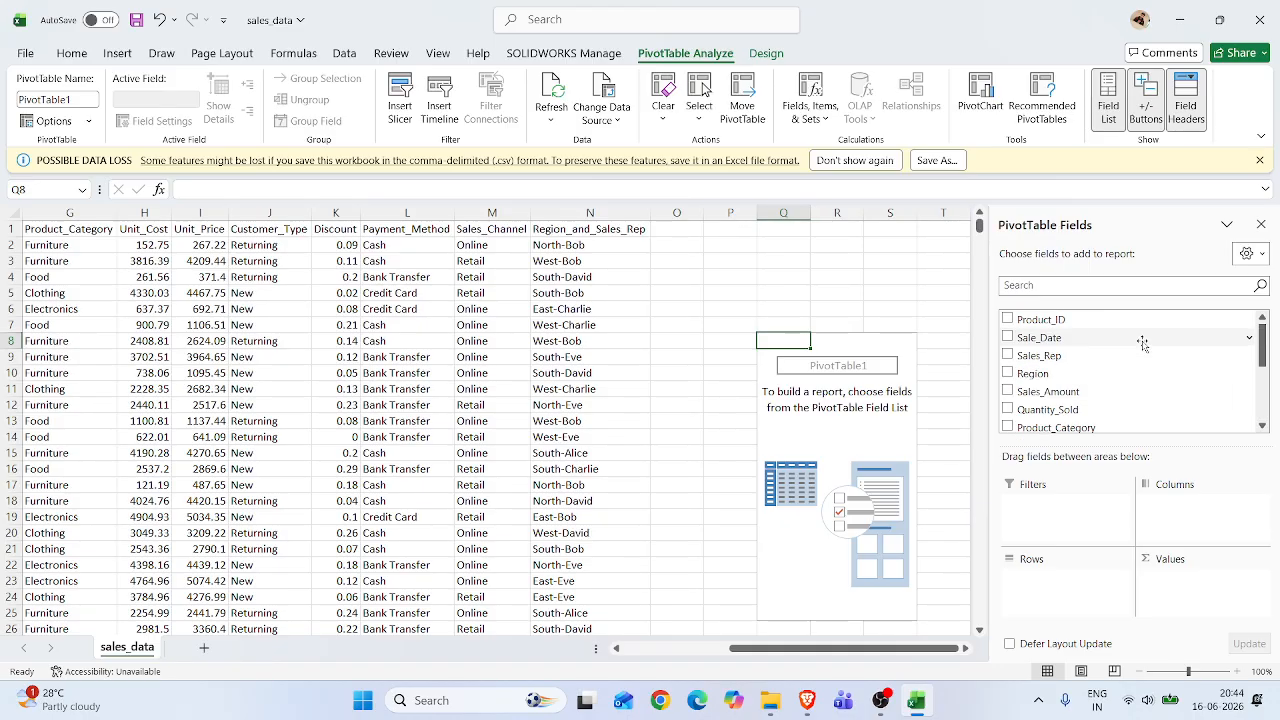
scroll(1124, 348, "down", 3)
scroll(1124, 348, "up", 3)
scroll(1124, 348, "down", 3)
scroll(1124, 348, "up", 3)
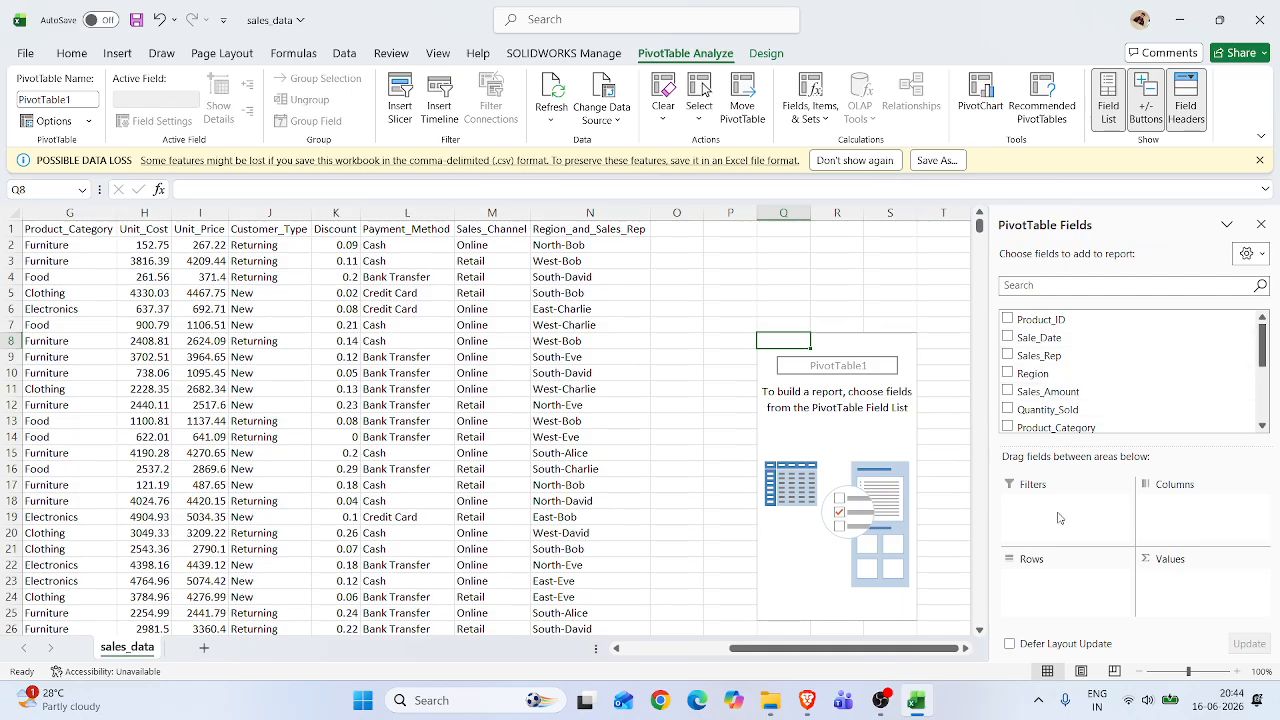
Switch to the Google Meet call, admit everyone waiting to join, and return to the sales_data workbook in Excel
mouse_move(807, 700)
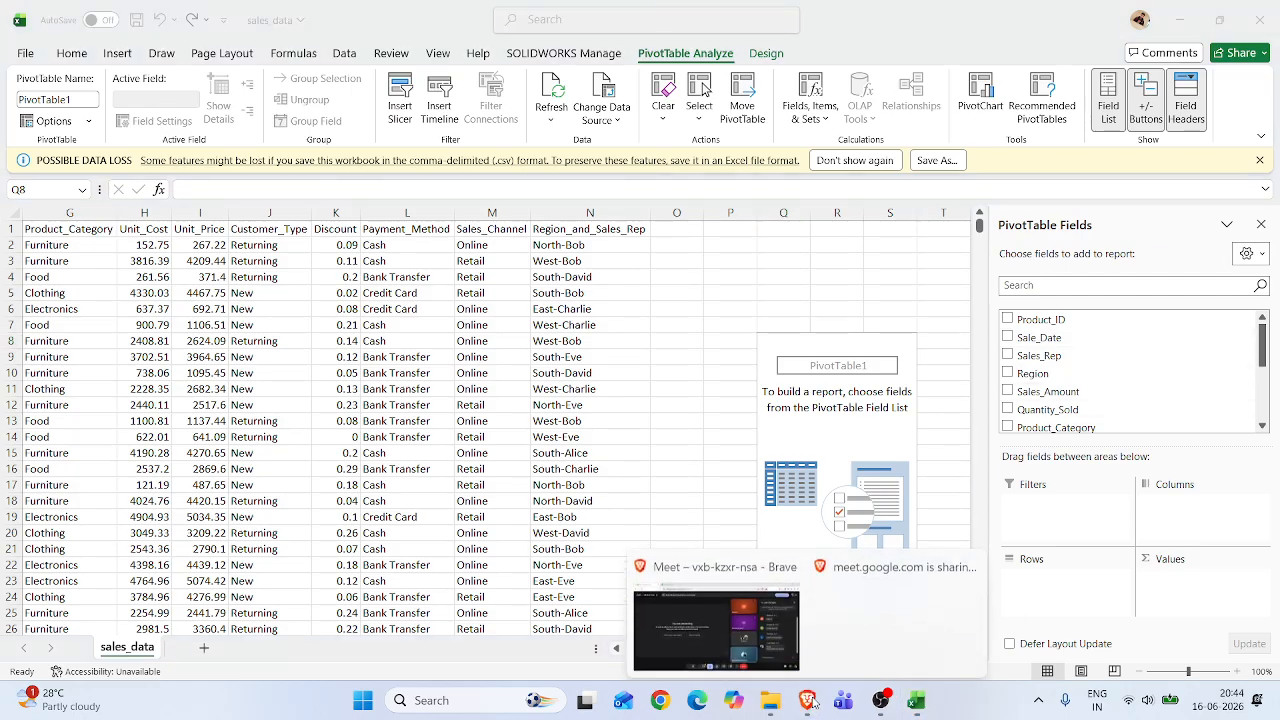
left_click(713, 612)
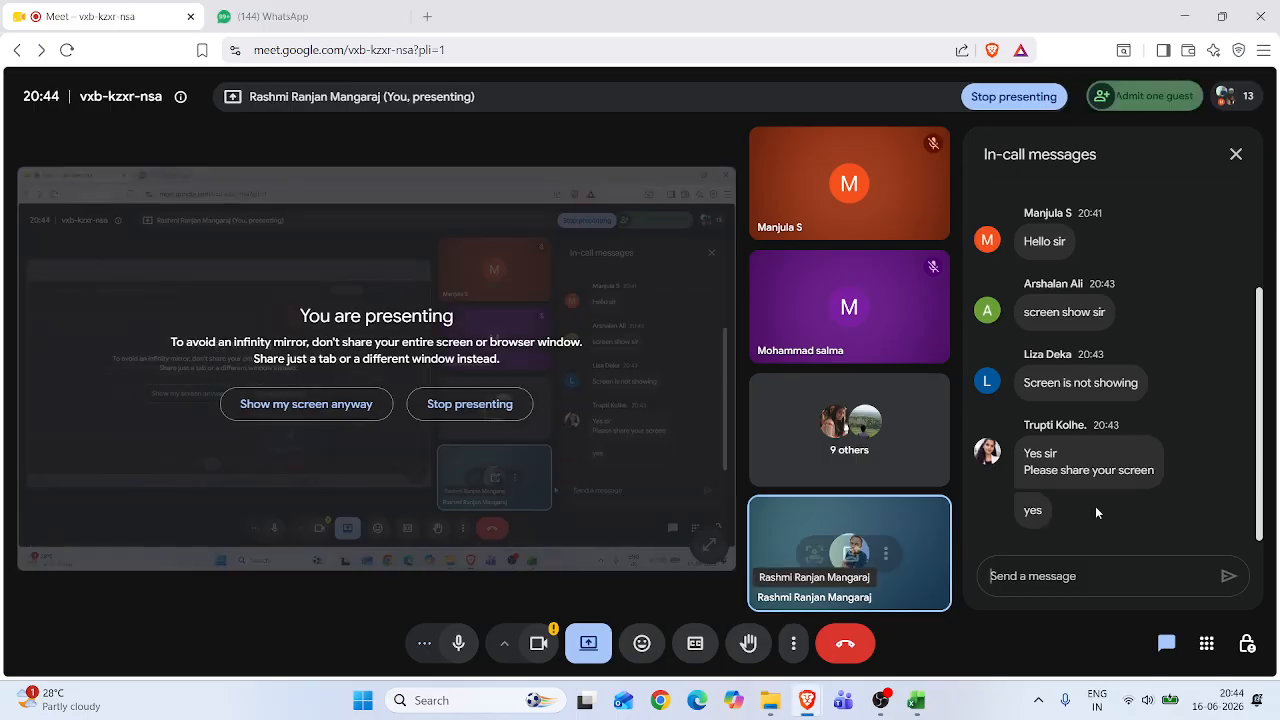
left_click(1154, 98)
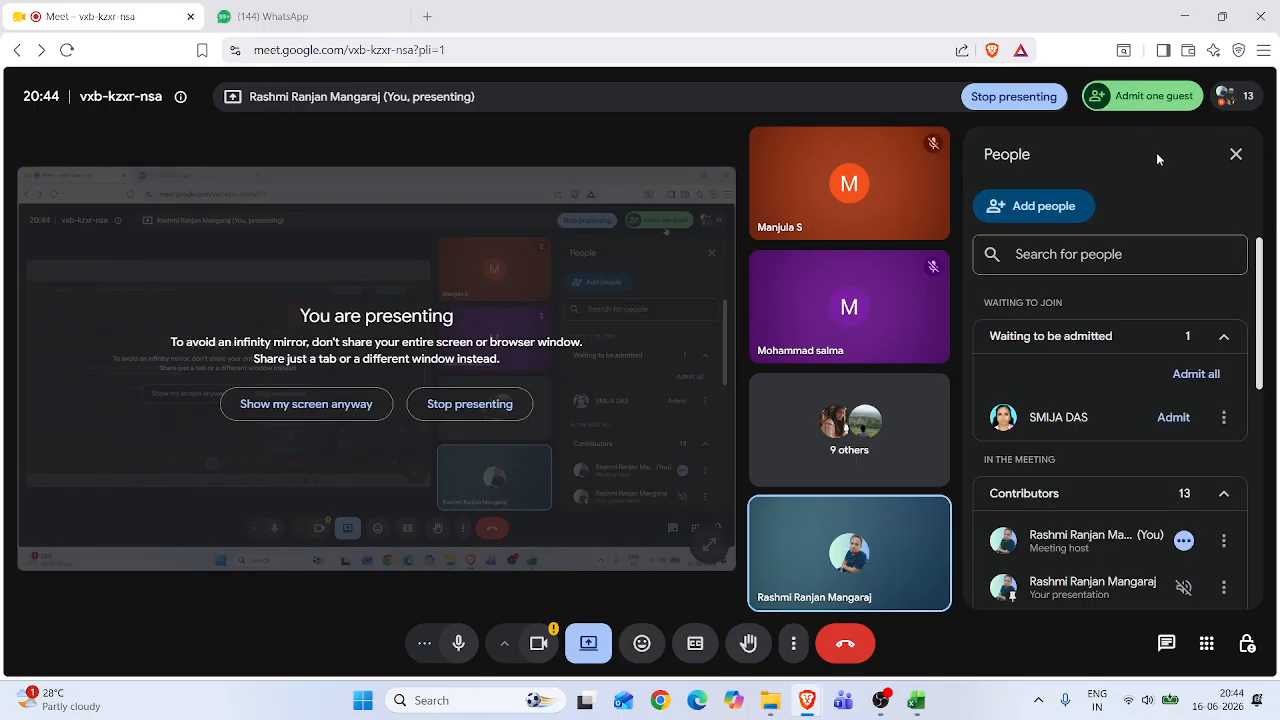
left_click(1196, 374)
left_click(700, 411)
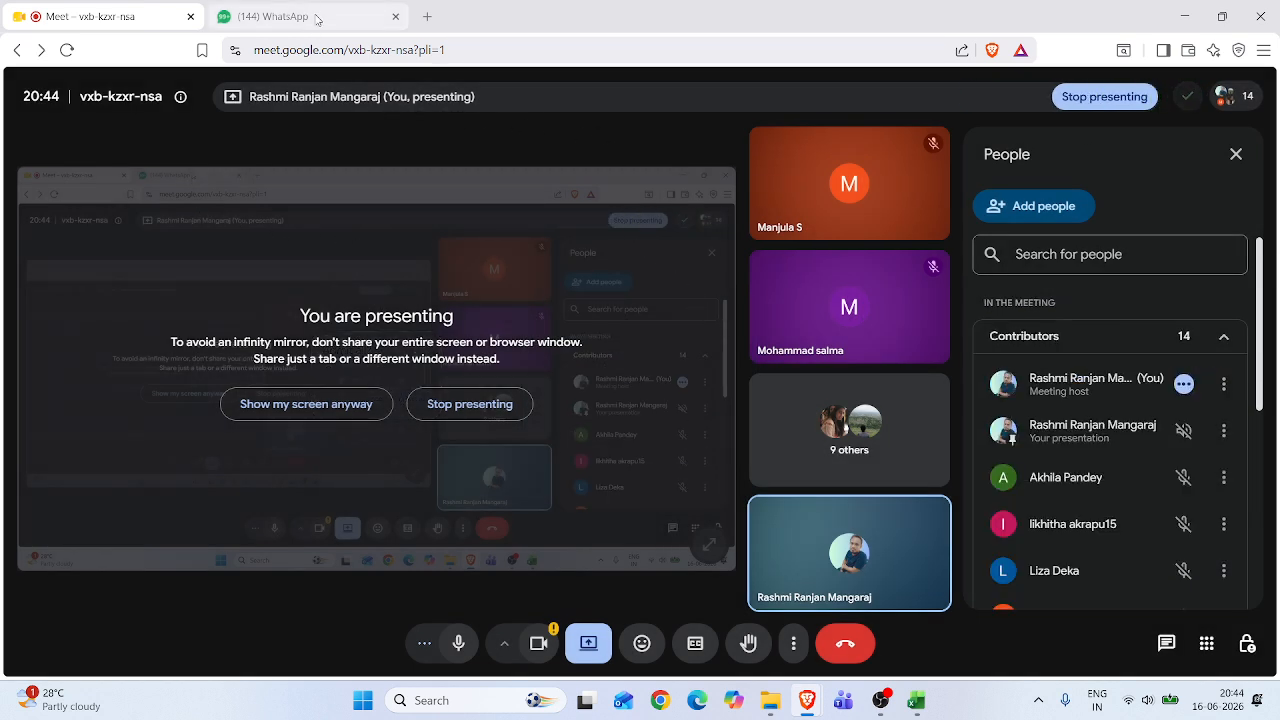
left_click(915, 700)
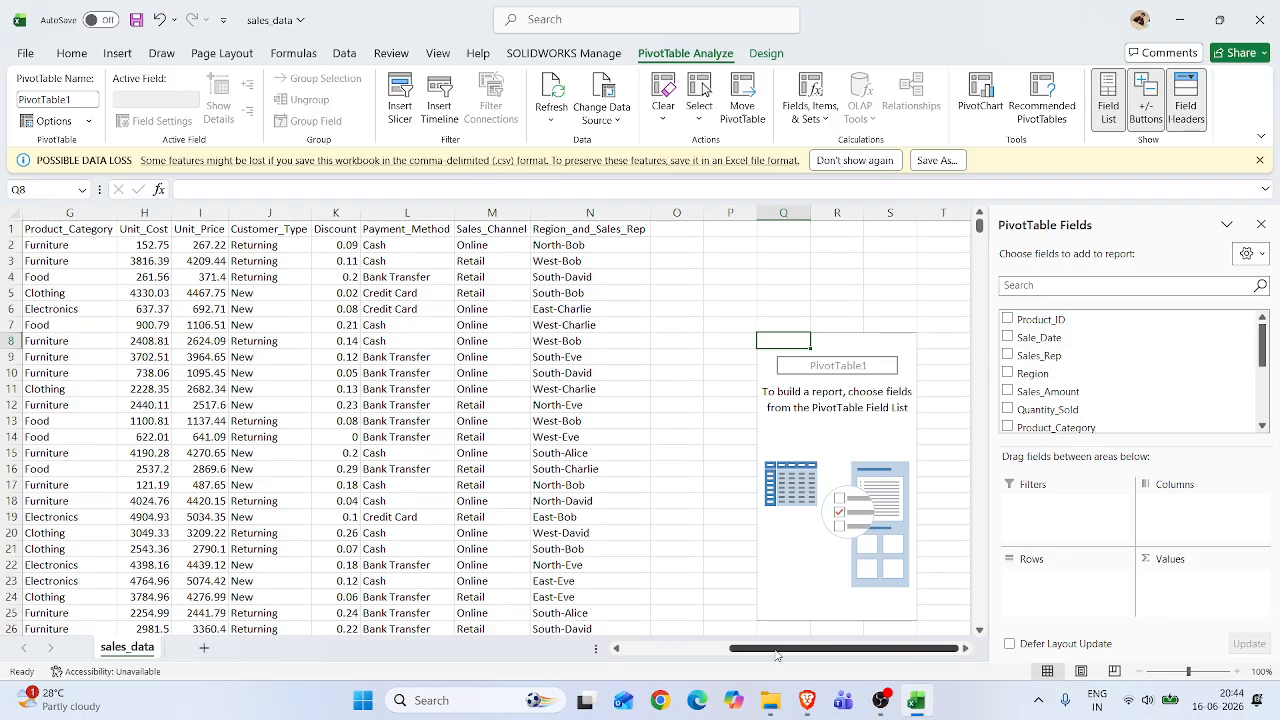
Build the PivotTable at Q8 with Sales_Rep as rows and the sum of Sales_Amount as values
left_click(666, 651)
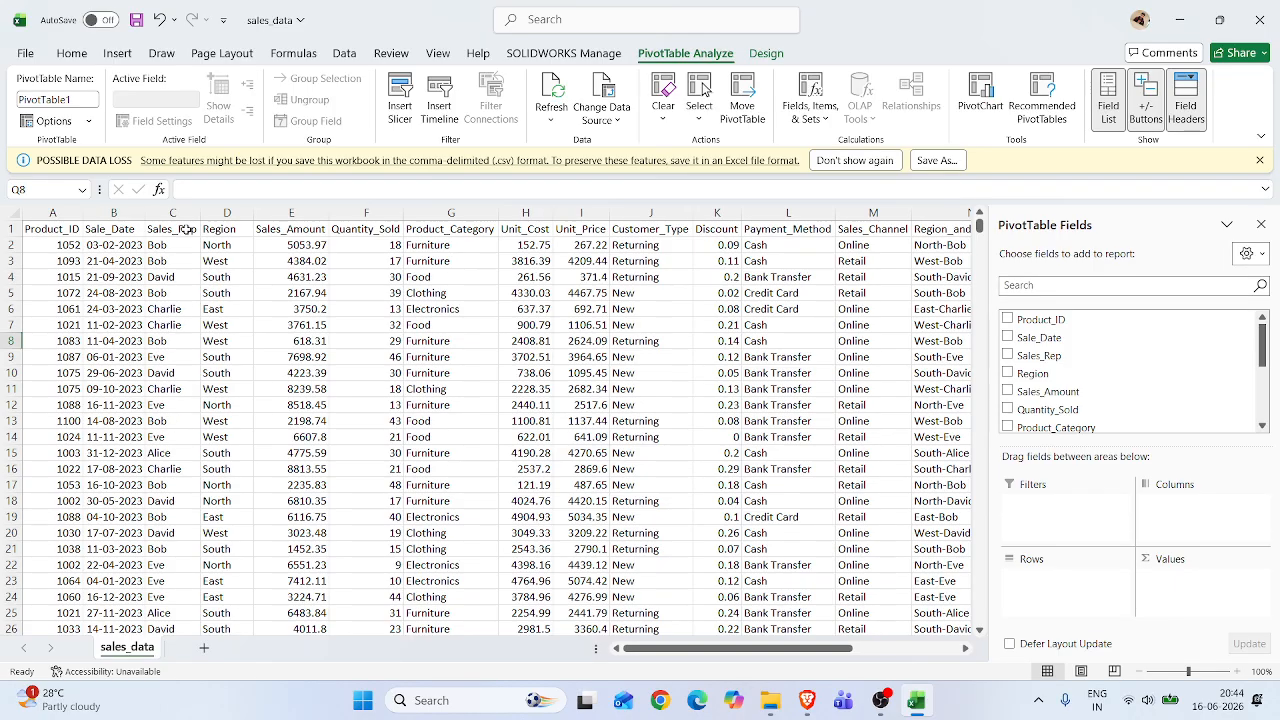
left_click(1007, 356)
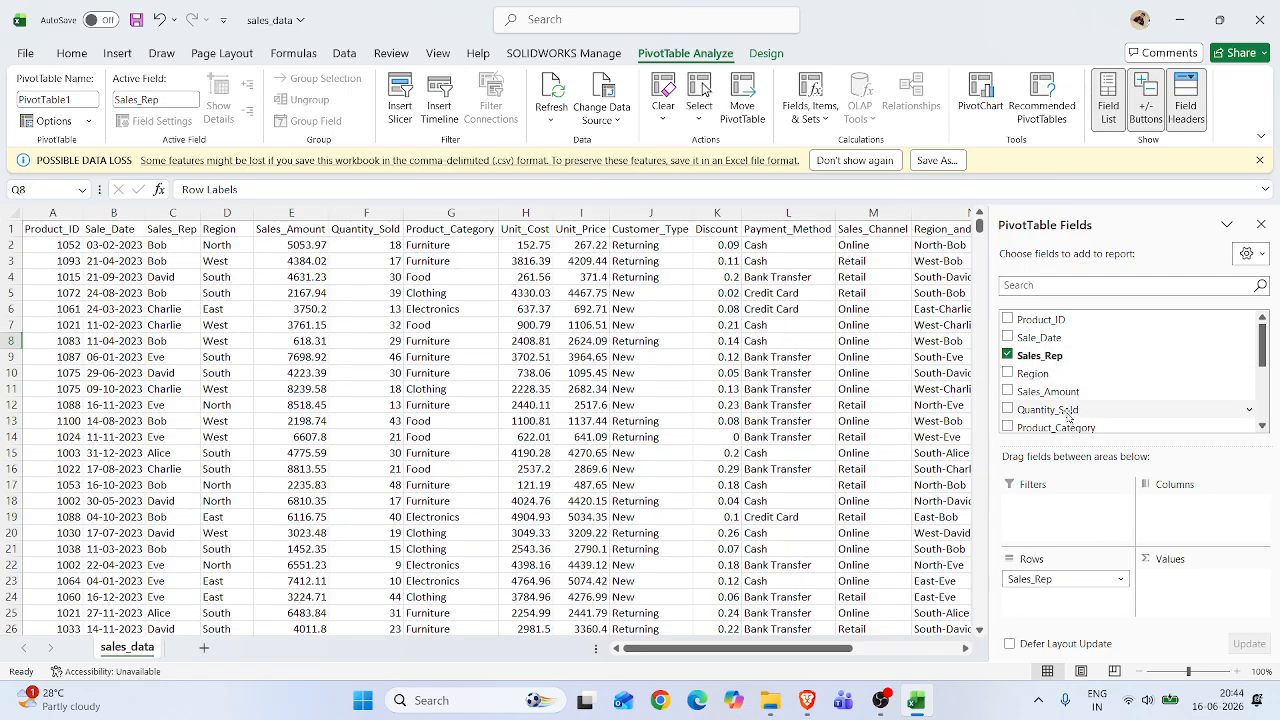
left_click(1007, 392)
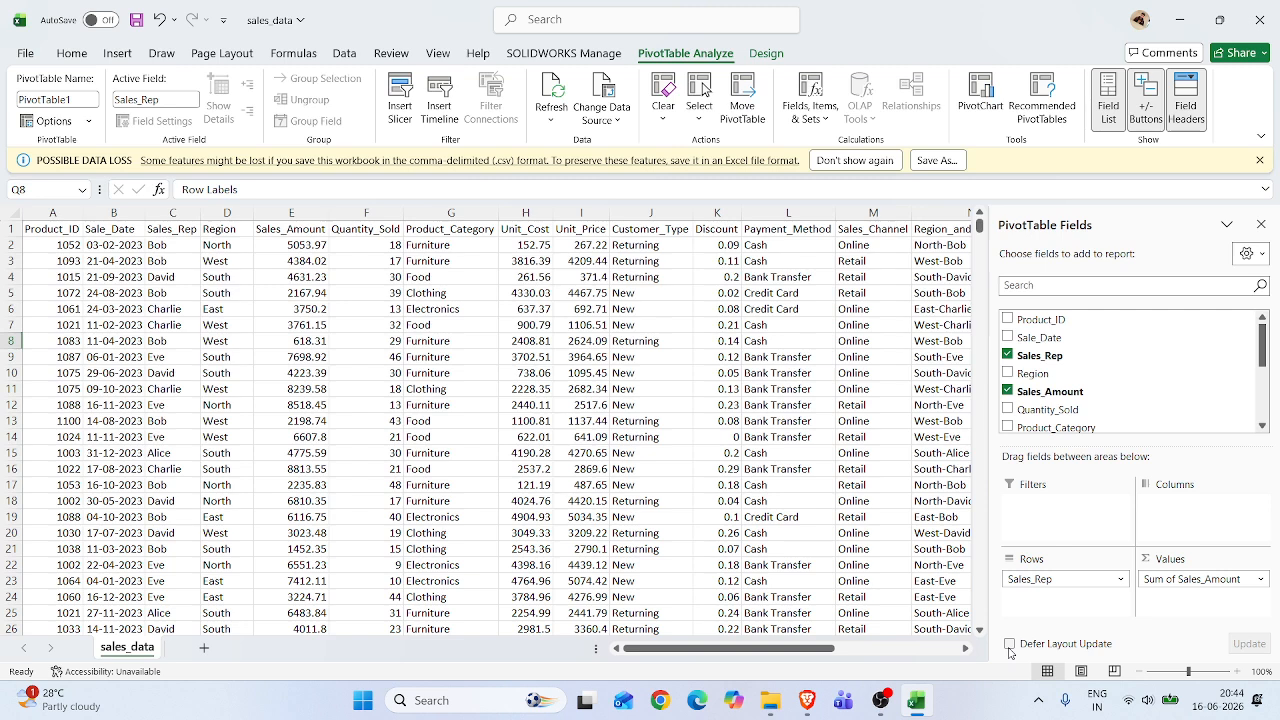
left_click_drag(800, 648, 885, 628)
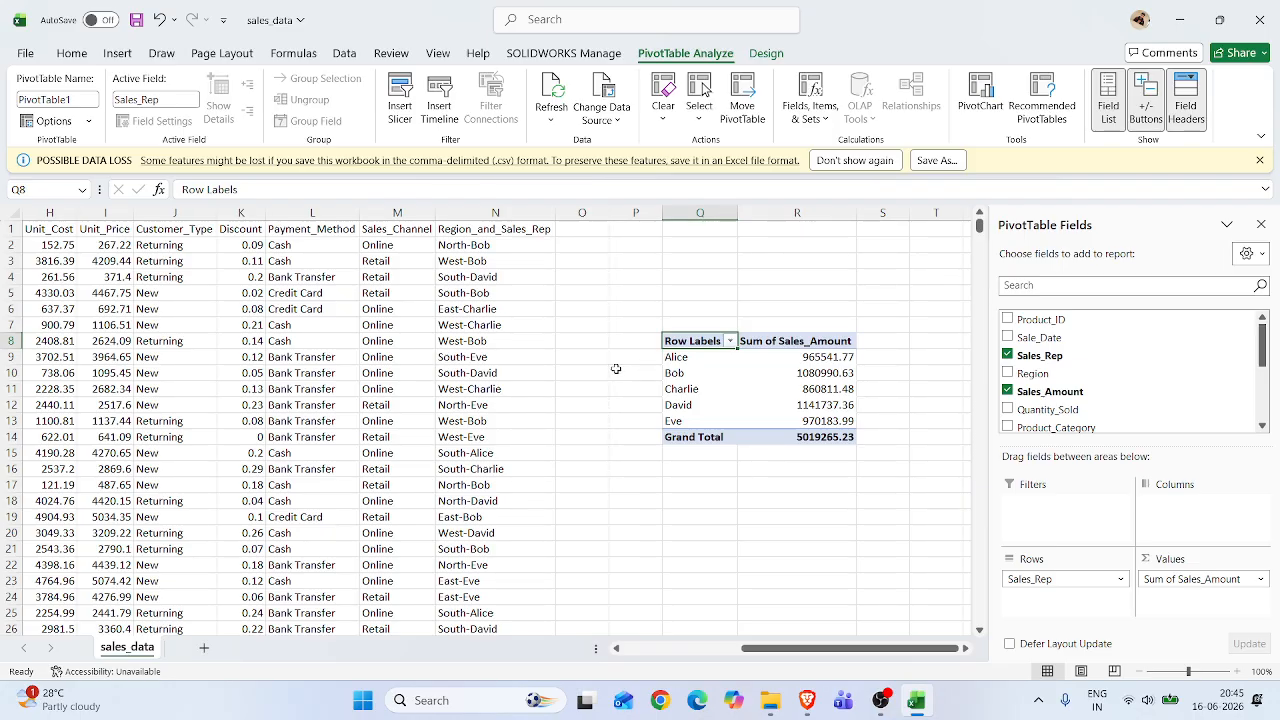
left_click_drag(842, 657, 603, 586)
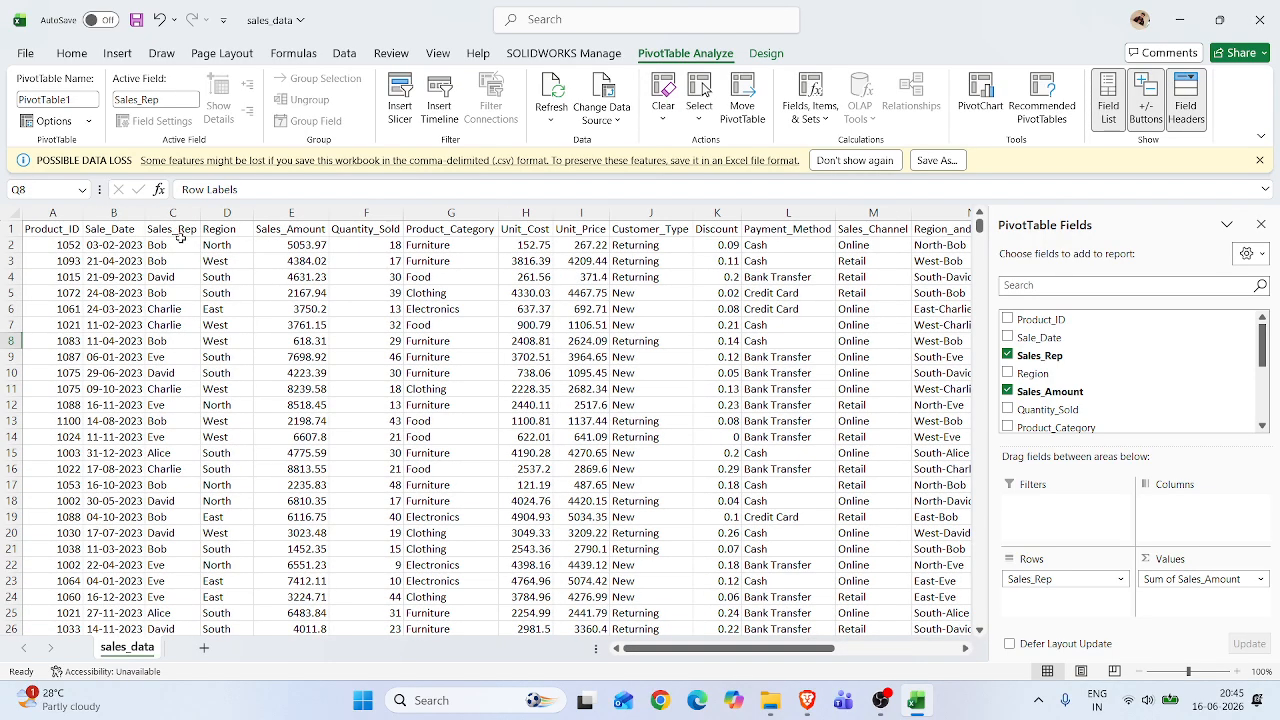
left_click_drag(728, 651, 845, 651)
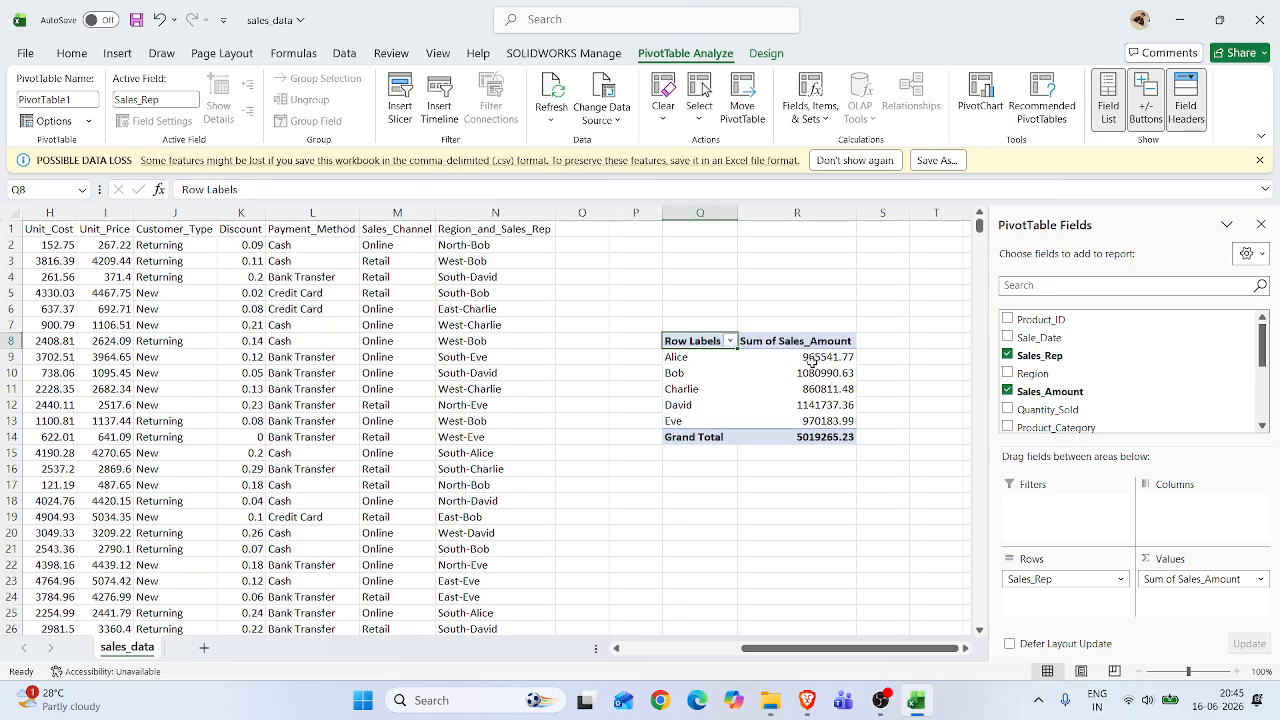
mouse_move(810, 365)
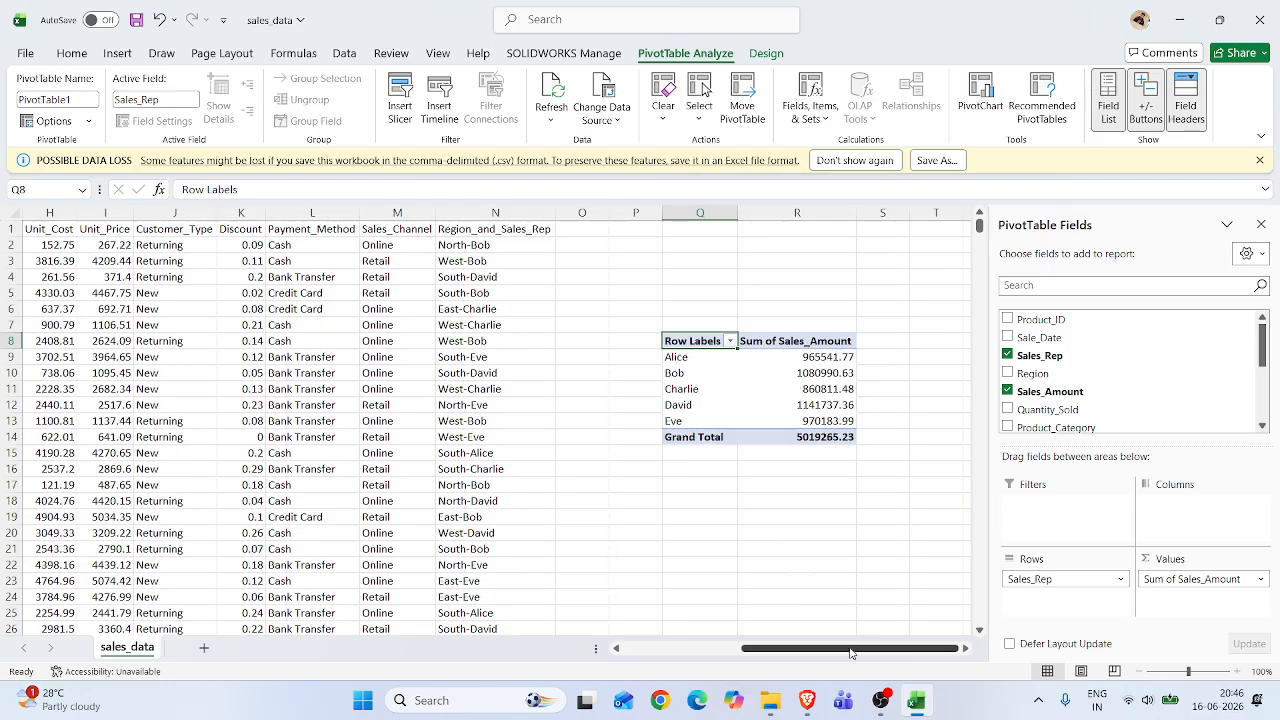
Create a second PivotTable from sales_data range A1:N1001, placed on the existing worksheet at cell Q18
left_click_drag(850, 648, 730, 648)
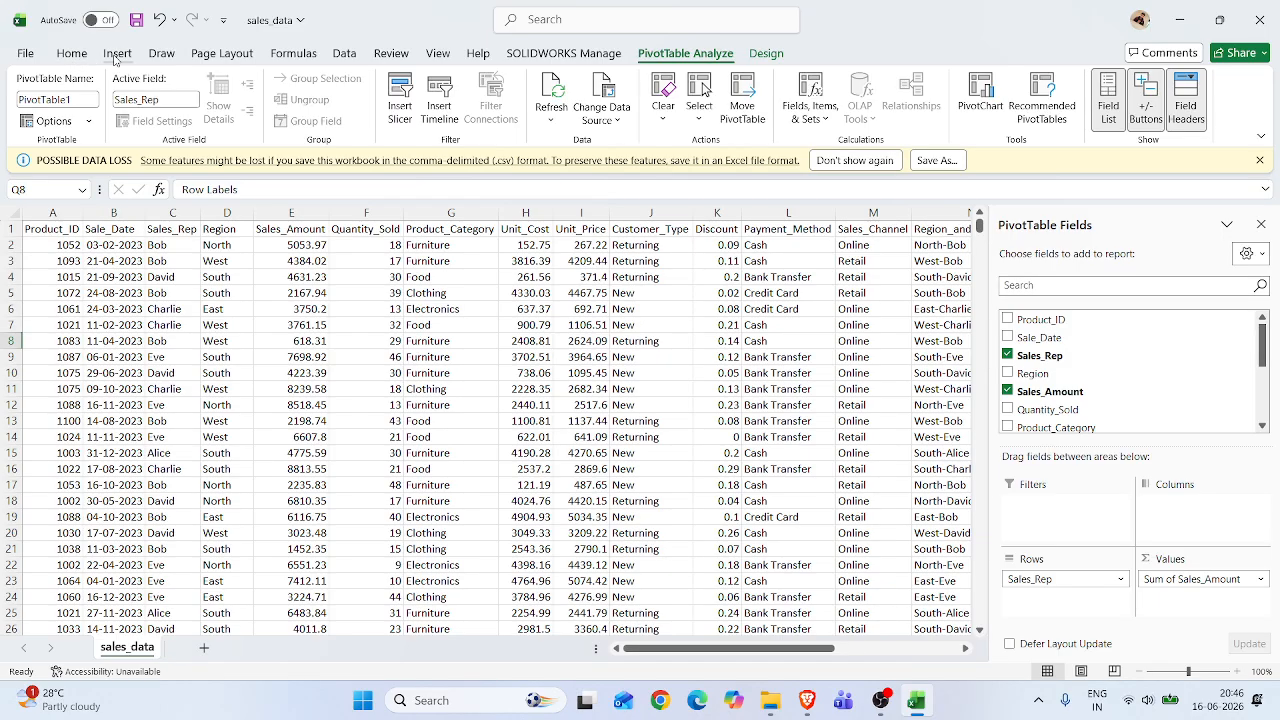
left_click(42, 228)
left_click_drag(42, 228, 206, 320)
key("ctrl+shift+Down")
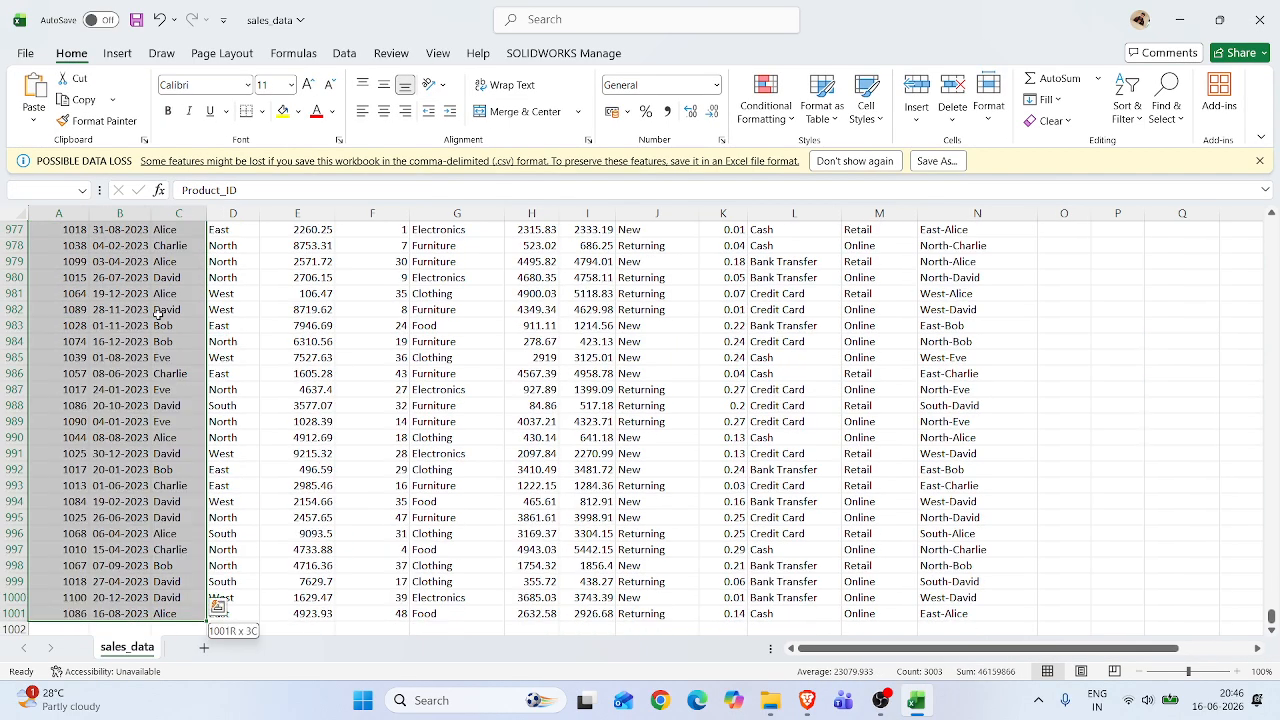
key("ctrl+shift+Right")
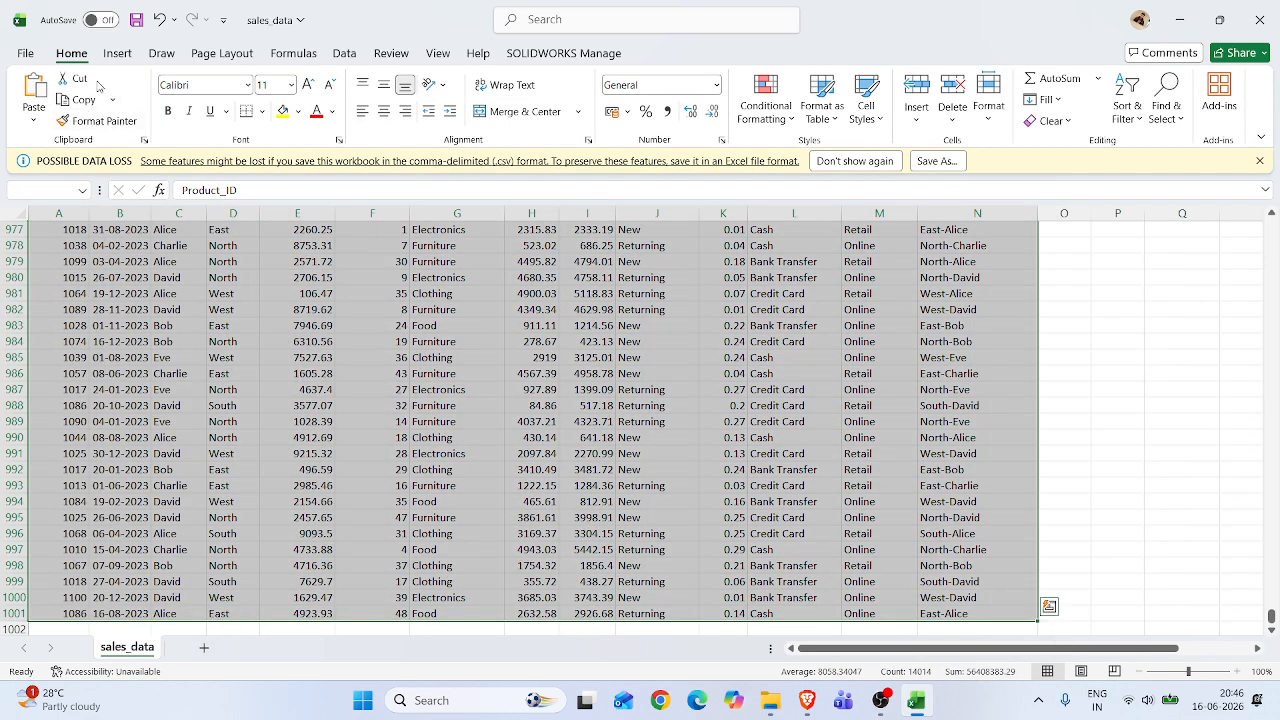
scroll(335, 437, "up", 1)
scroll(335, 437, "up", 11)
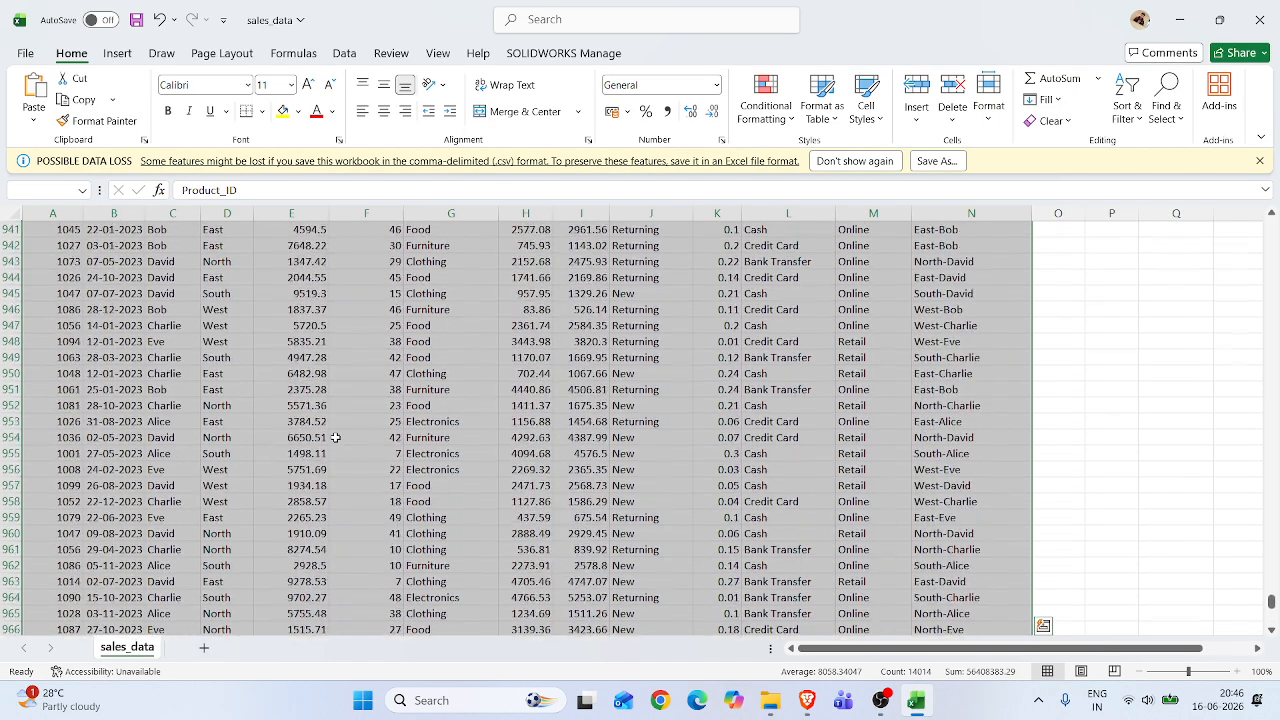
left_click(118, 55)
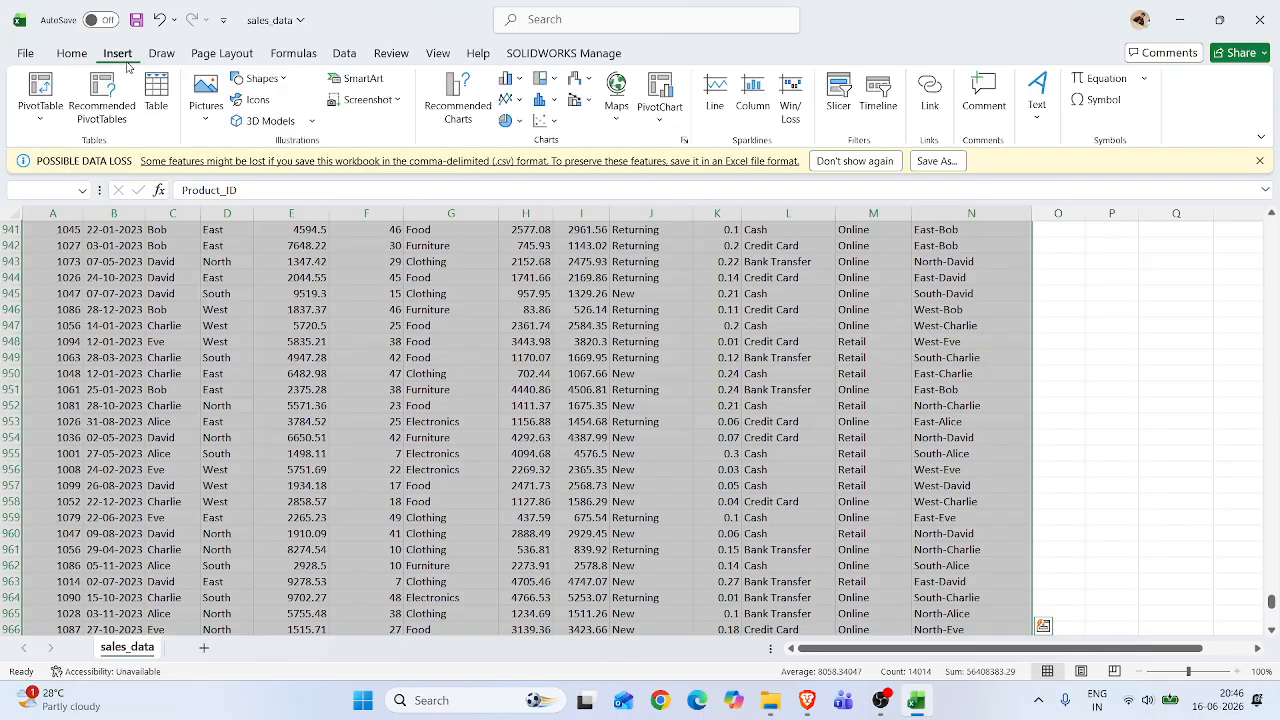
left_click(44, 116)
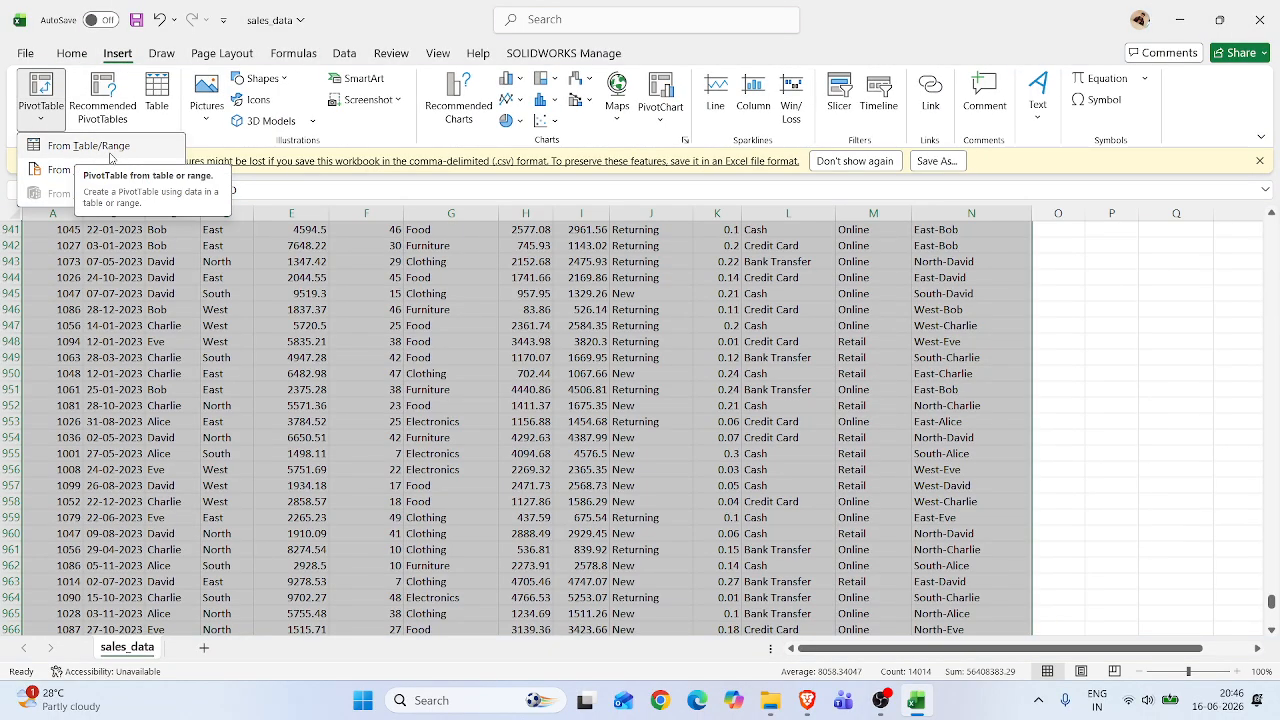
left_click(84, 146)
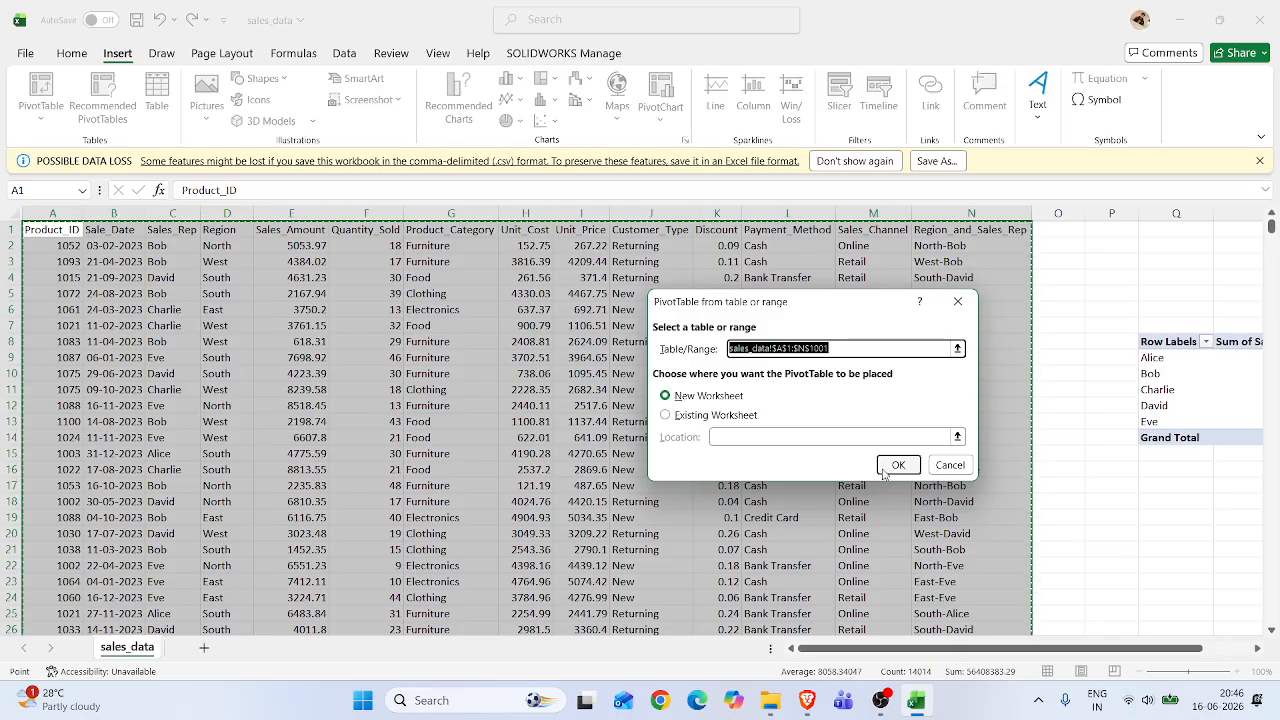
left_click(680, 416)
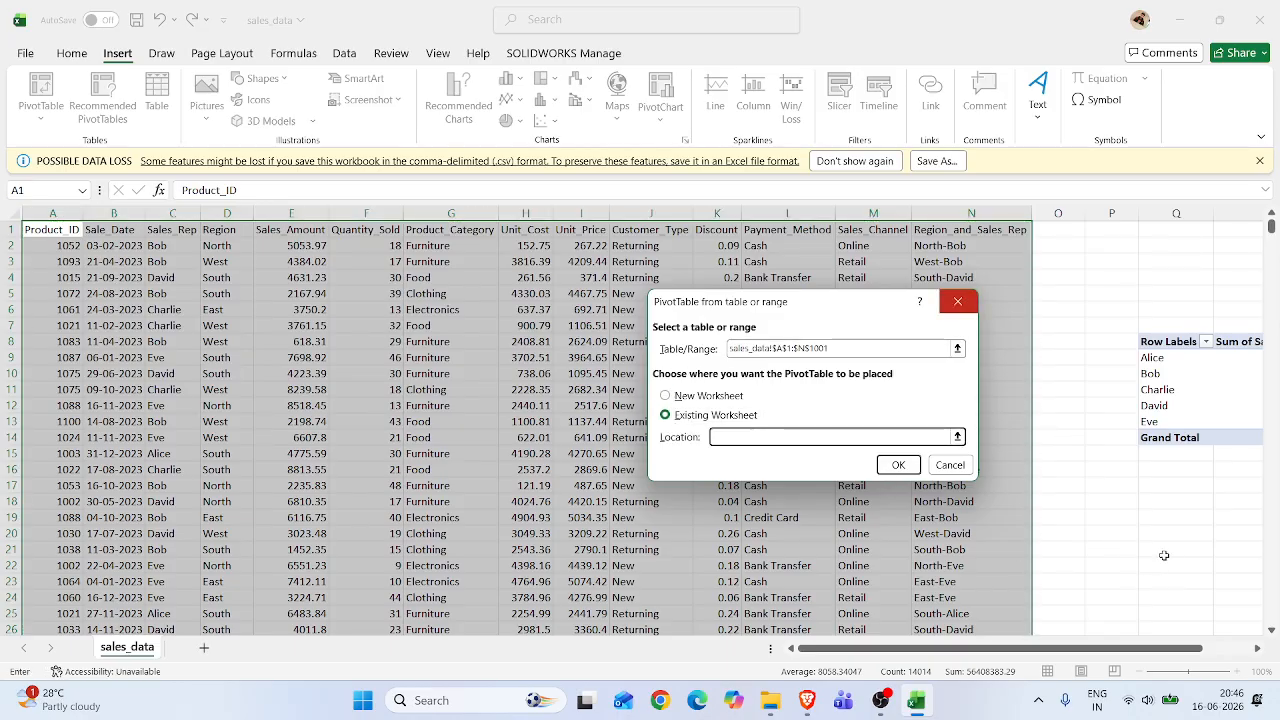
left_click(1156, 500)
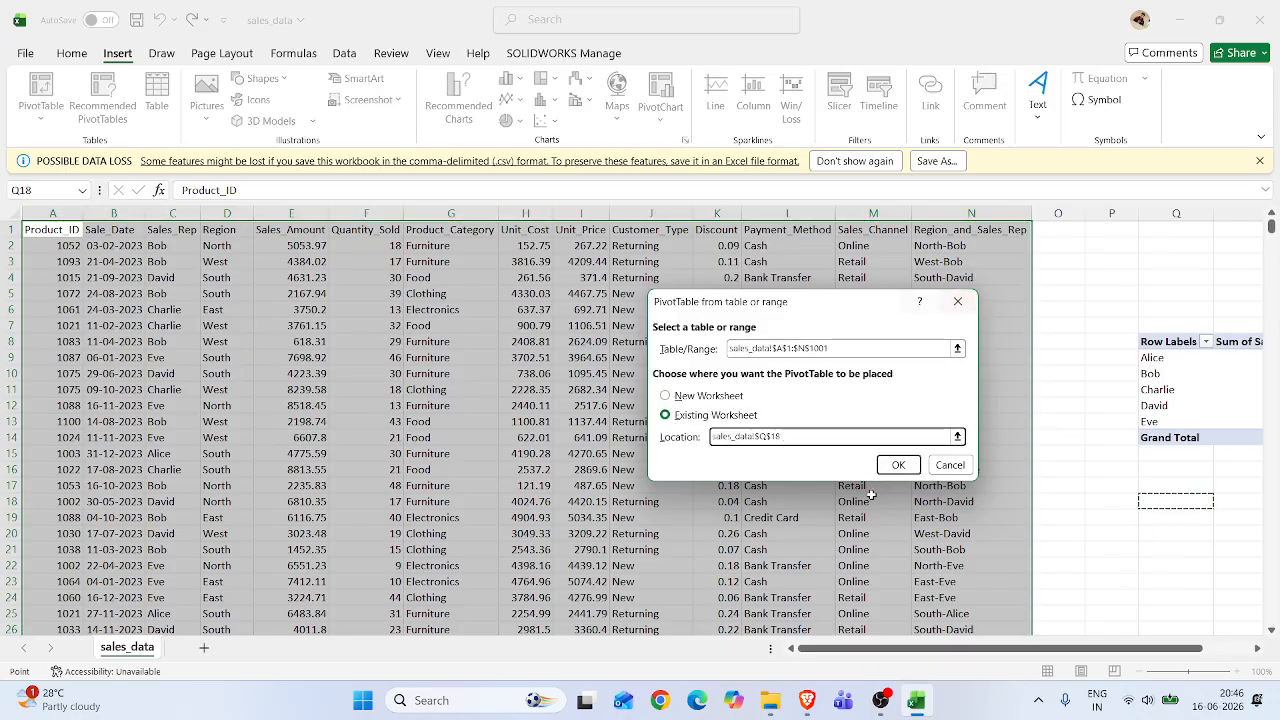
left_click(897, 466)
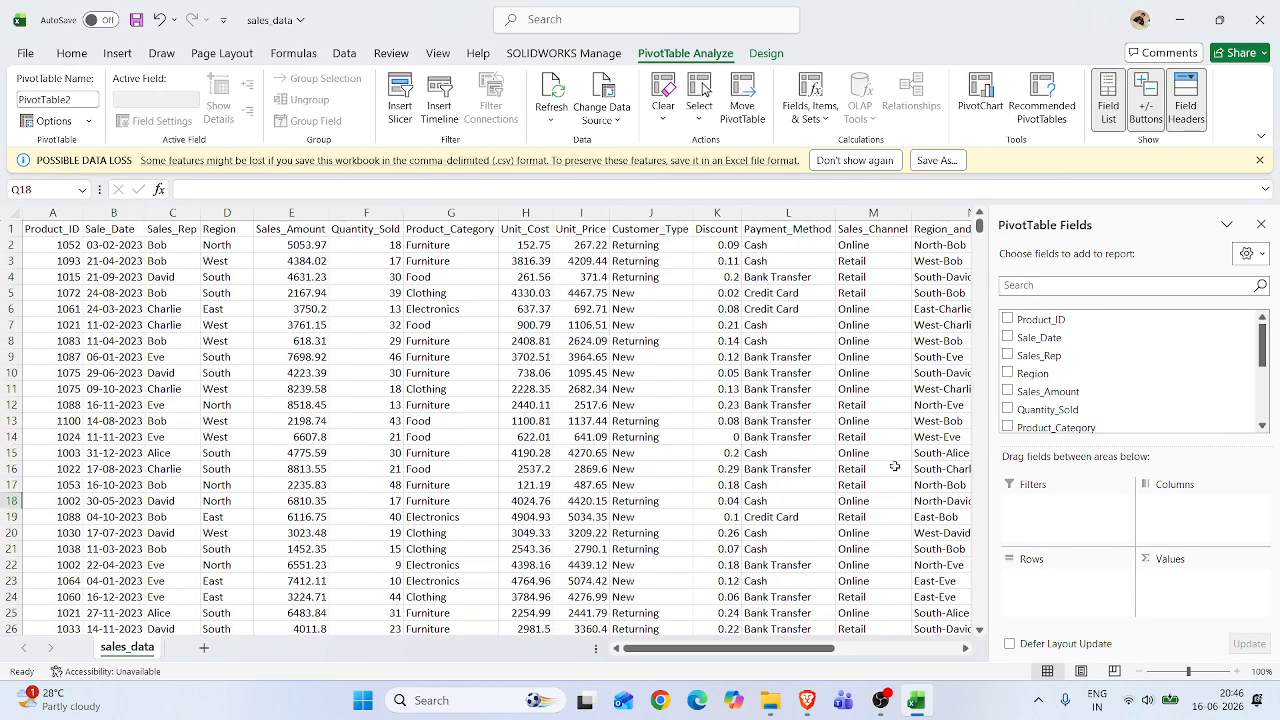
Build the PivotTable at Q18 with Region as rows and the sum of Quantity_Sold as values
left_click_drag(800, 654, 918, 650)
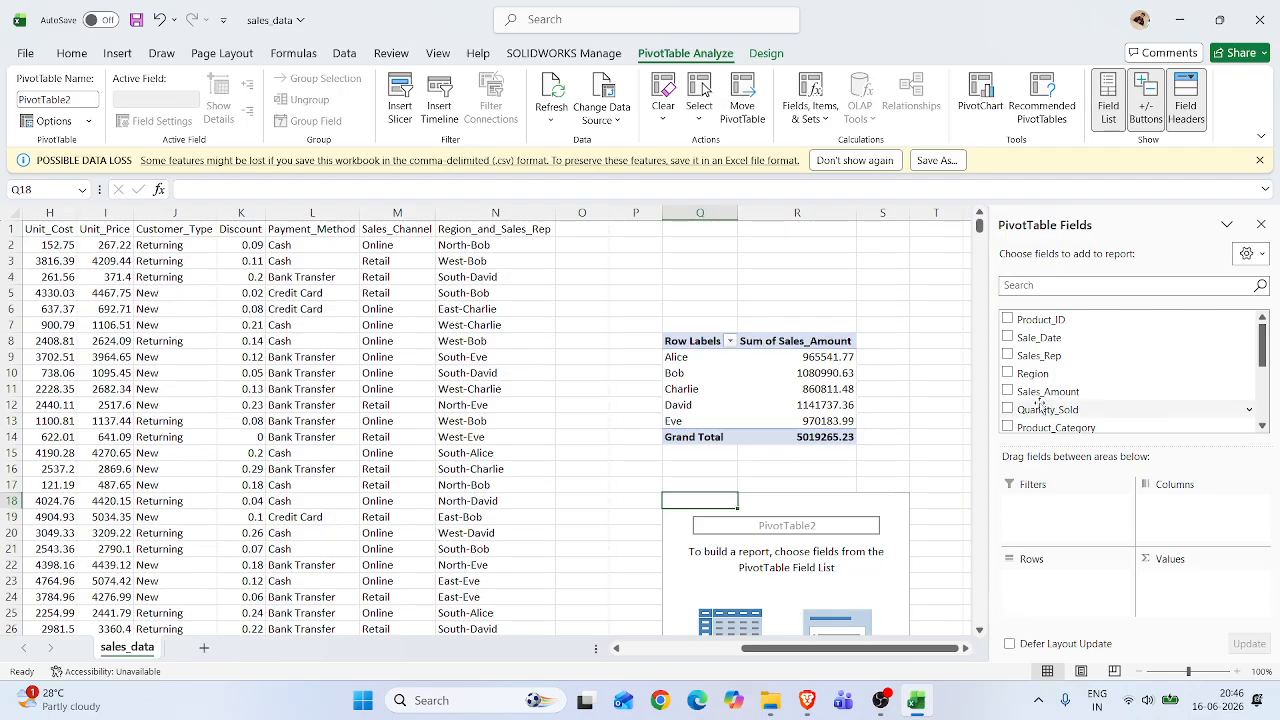
scroll(1040, 405, "down", 2)
left_click(1008, 334)
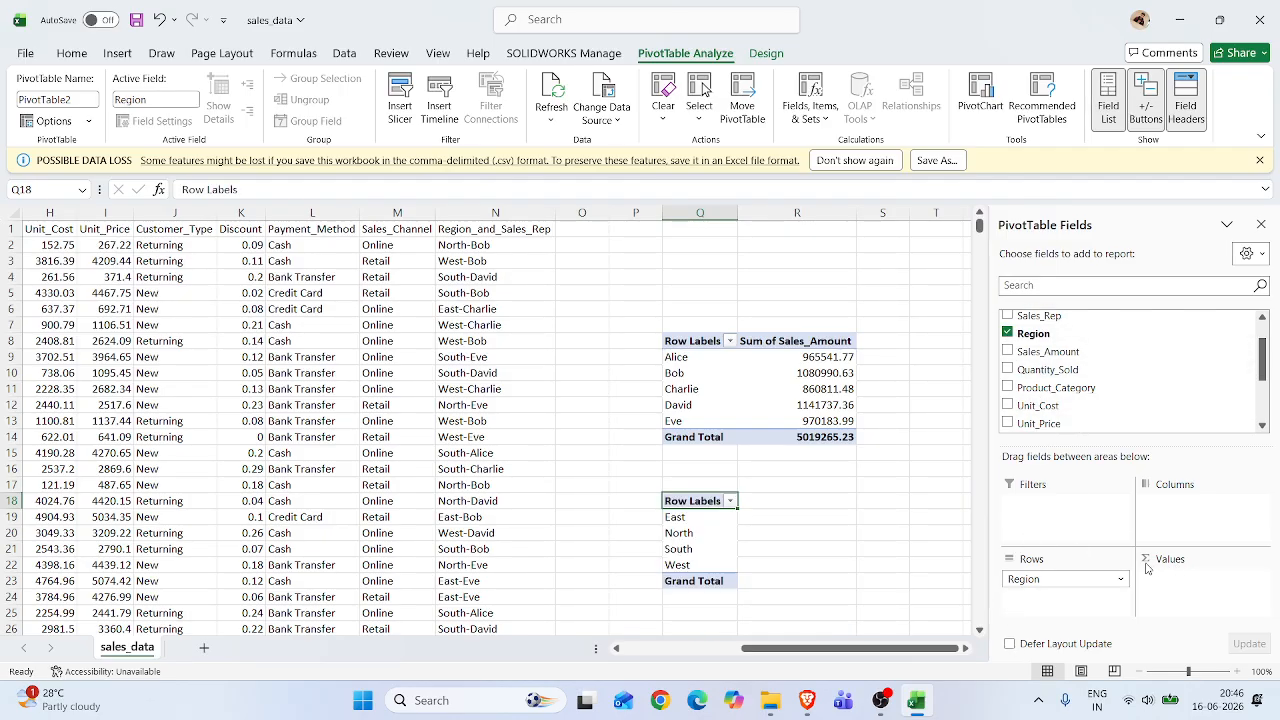
left_click(1008, 370)
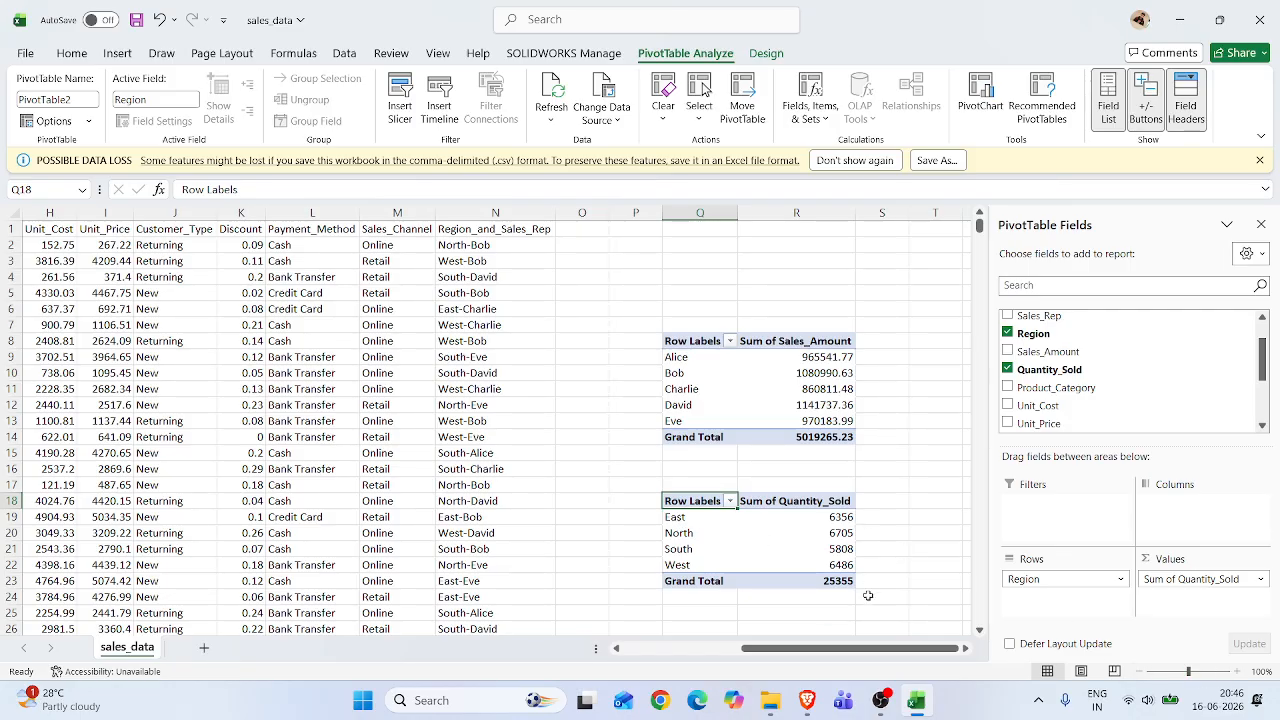
left_click(815, 600)
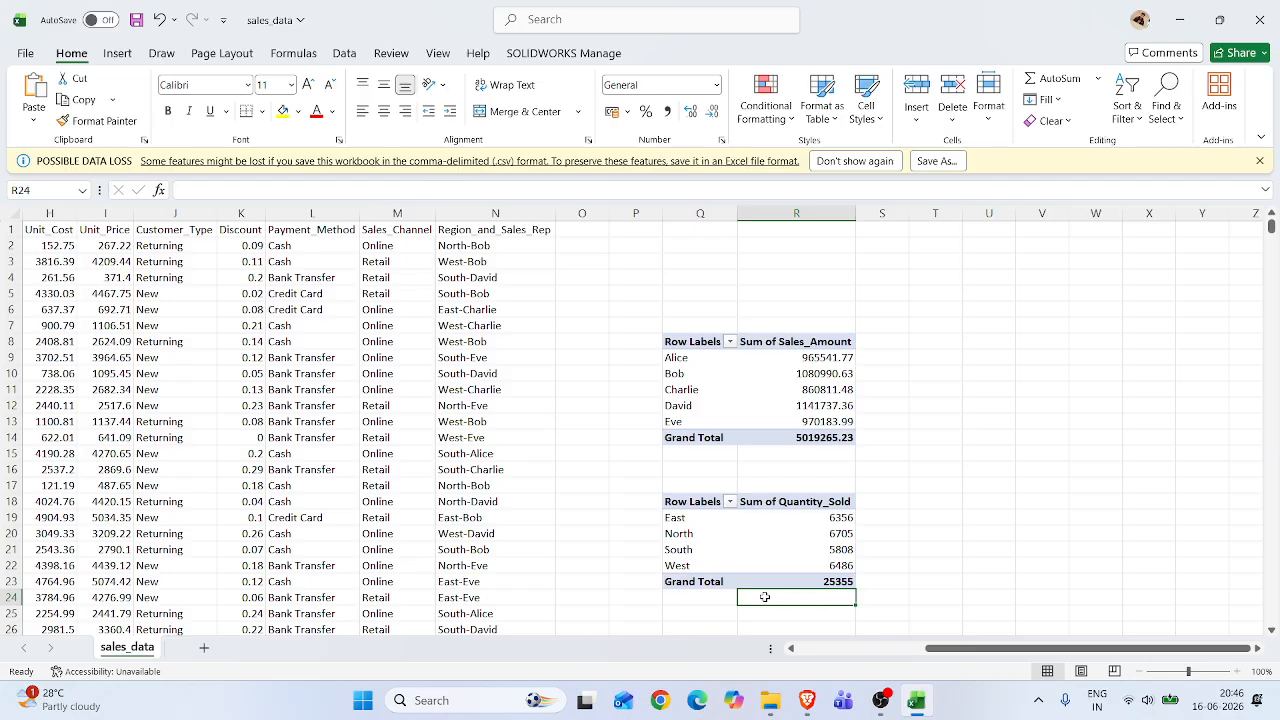
left_click(730, 502)
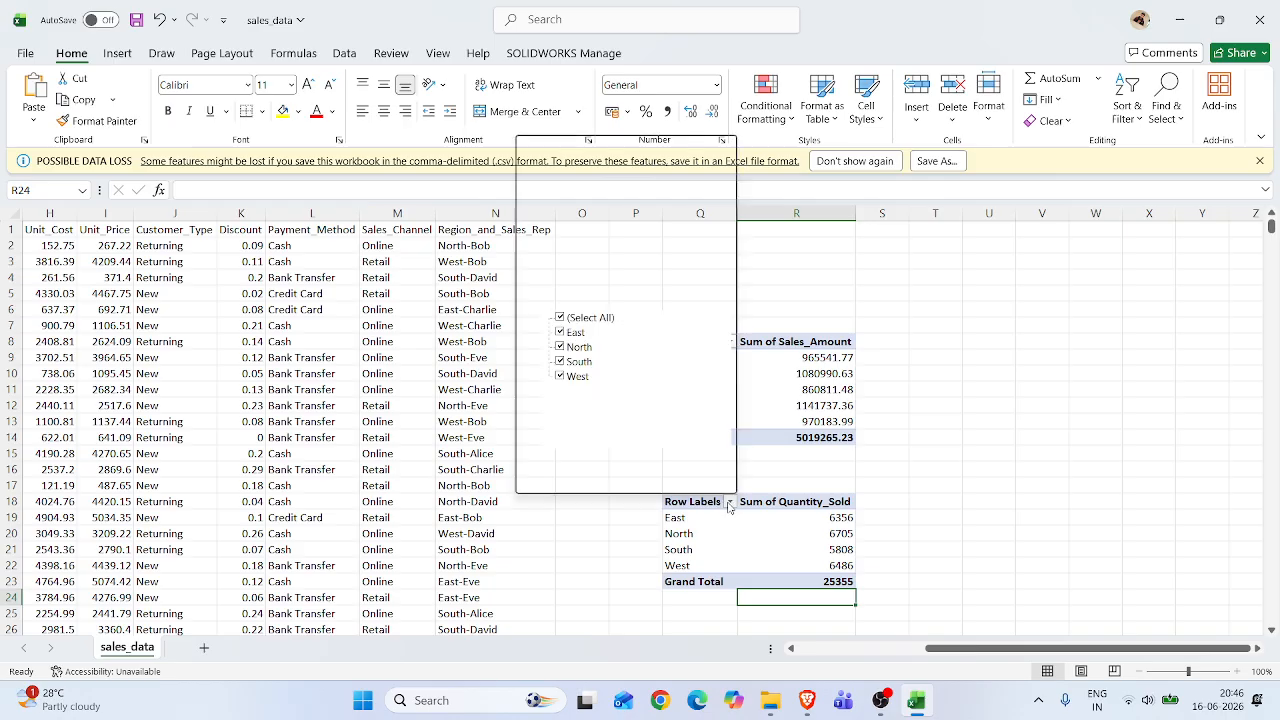
left_click(729, 507)
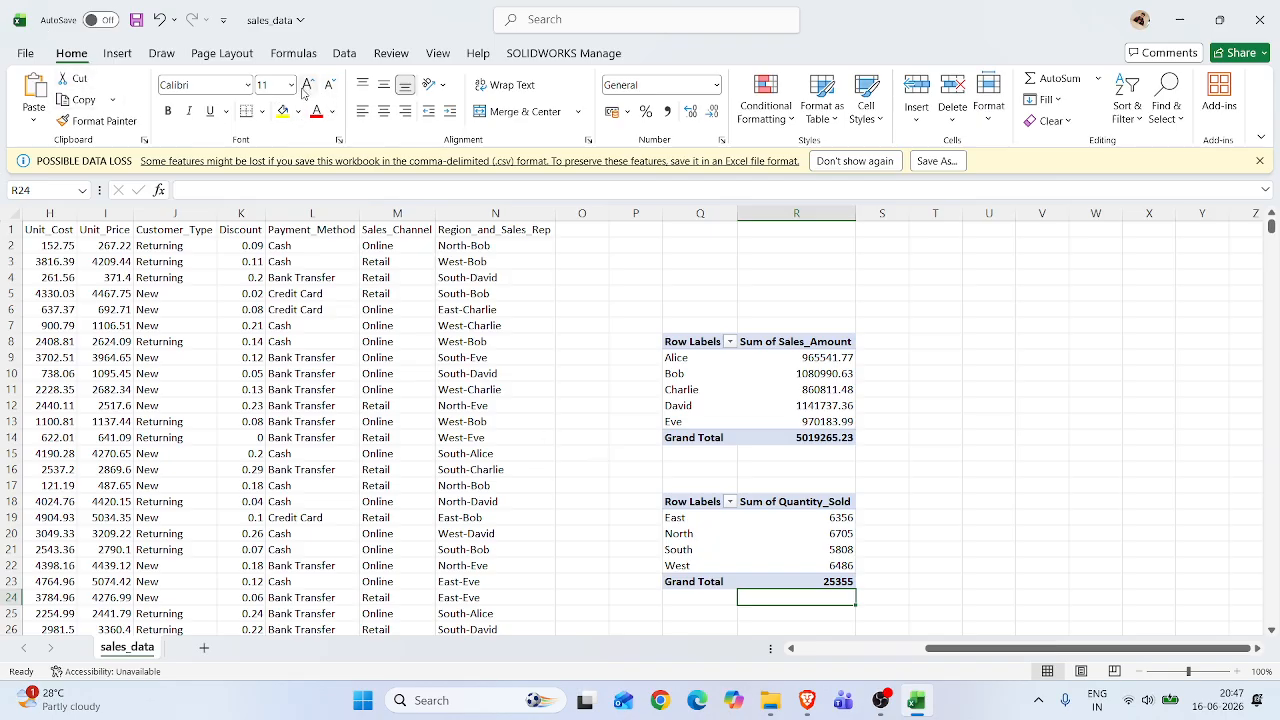
Enter the heading "What is the most quantity sold in a region" in cell Q17 above the region PivotTable
double_click(687, 483)
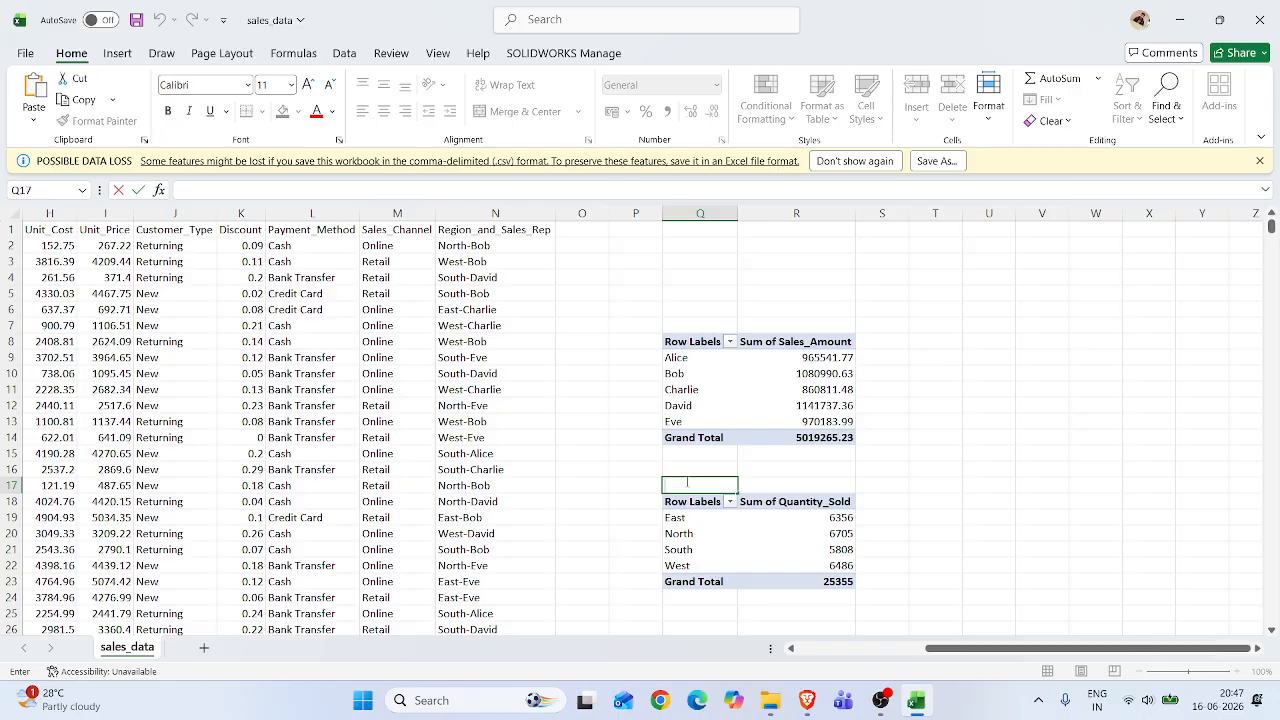
type("What is the most")
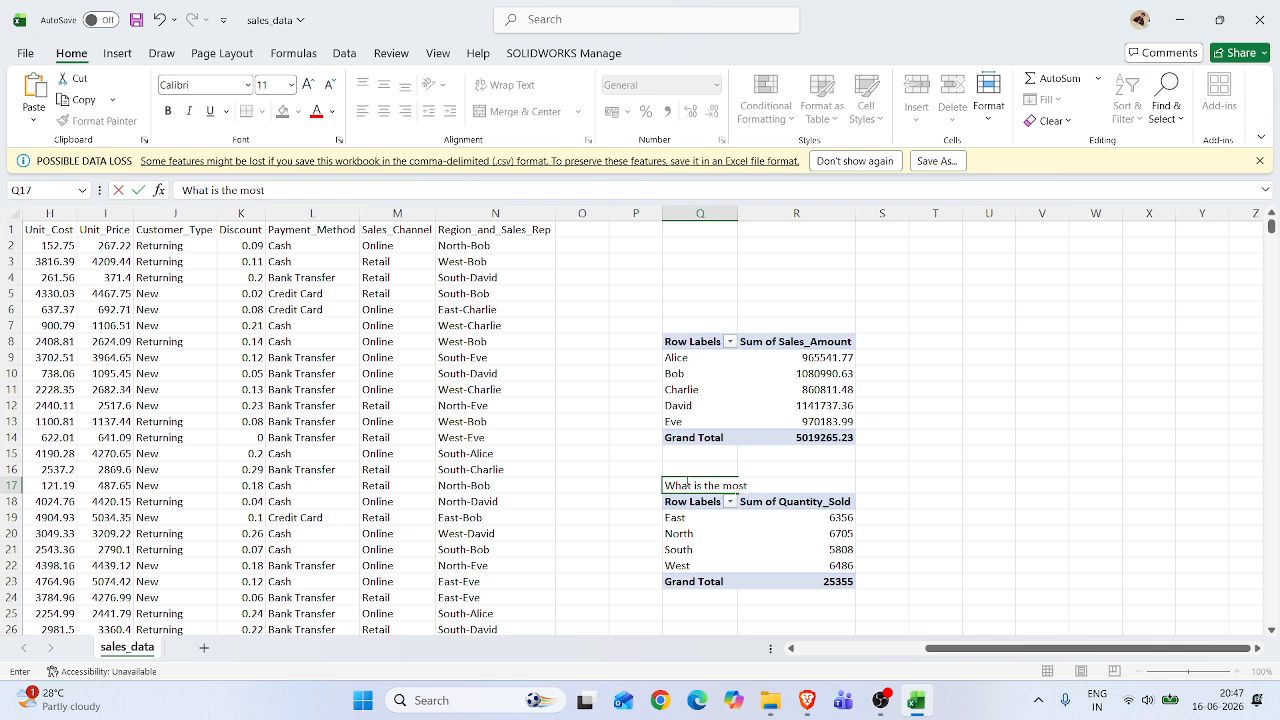
type("quantity sold in a region")
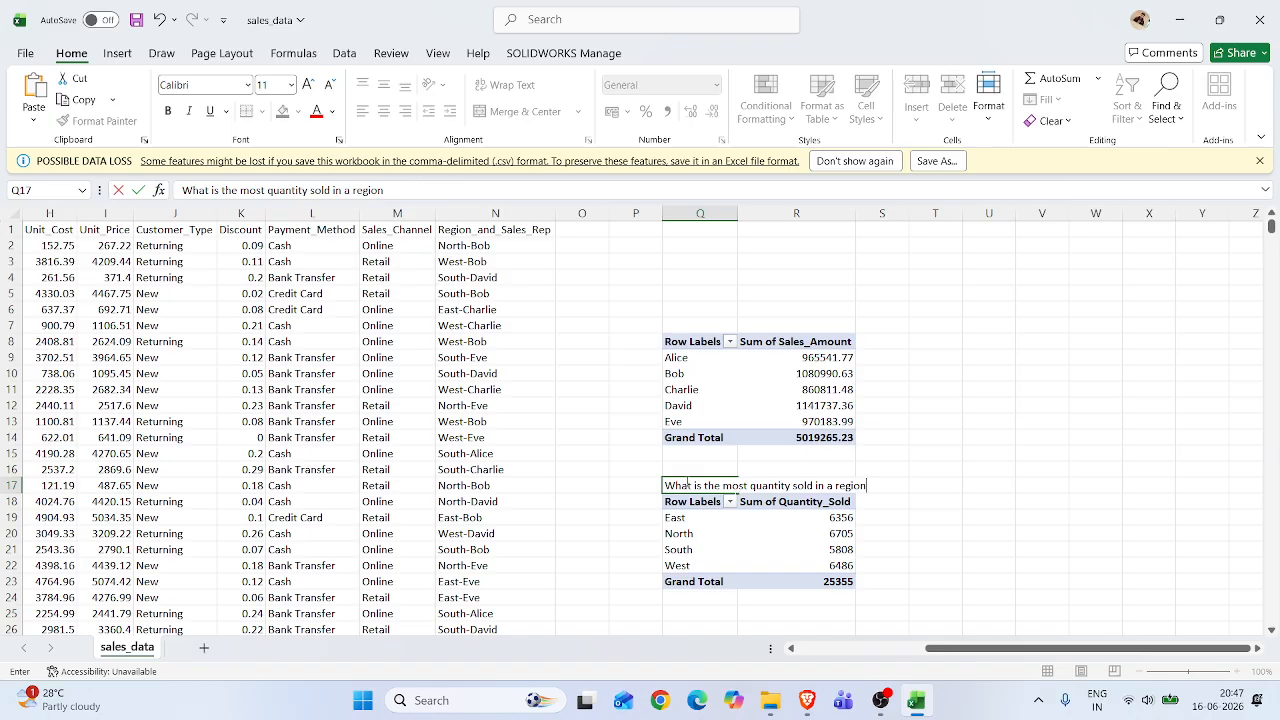
left_click(988, 548)
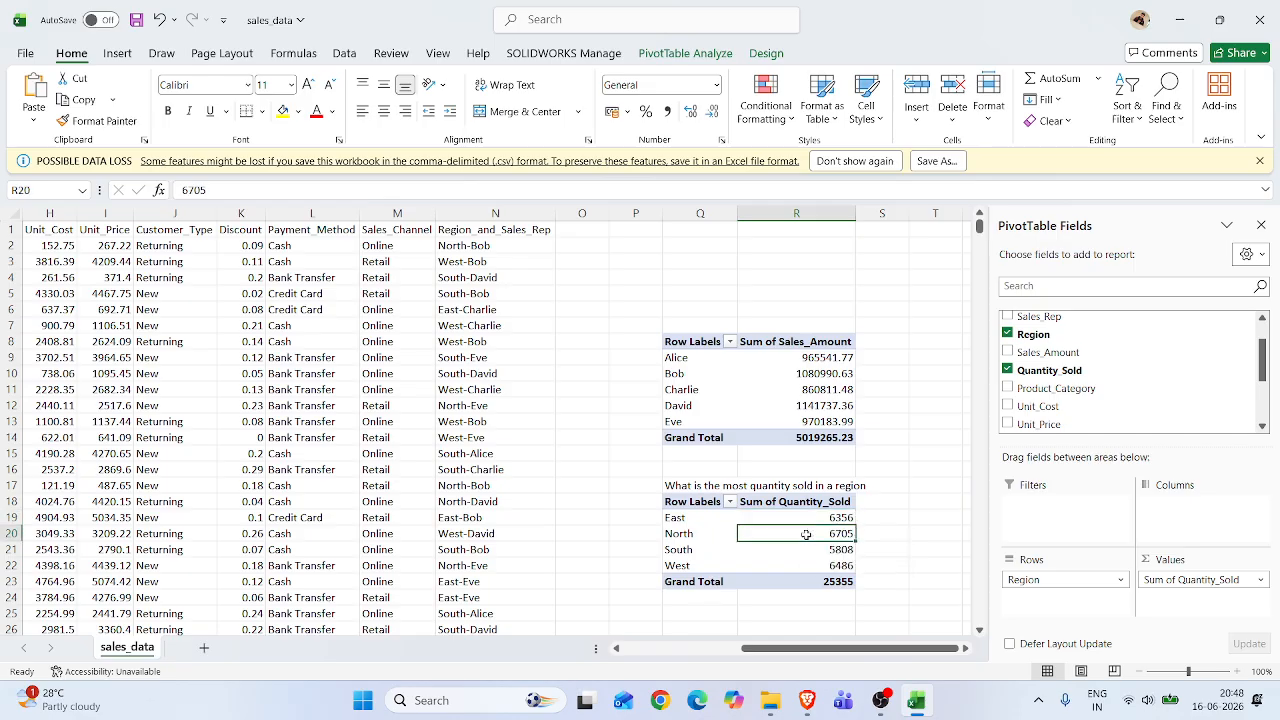
mouse_move(820, 533)
Switch to the Google Meet call, admit all waiting participants, and return to the sales_data workbook in Excel
mouse_move(808, 700)
left_click(747, 632)
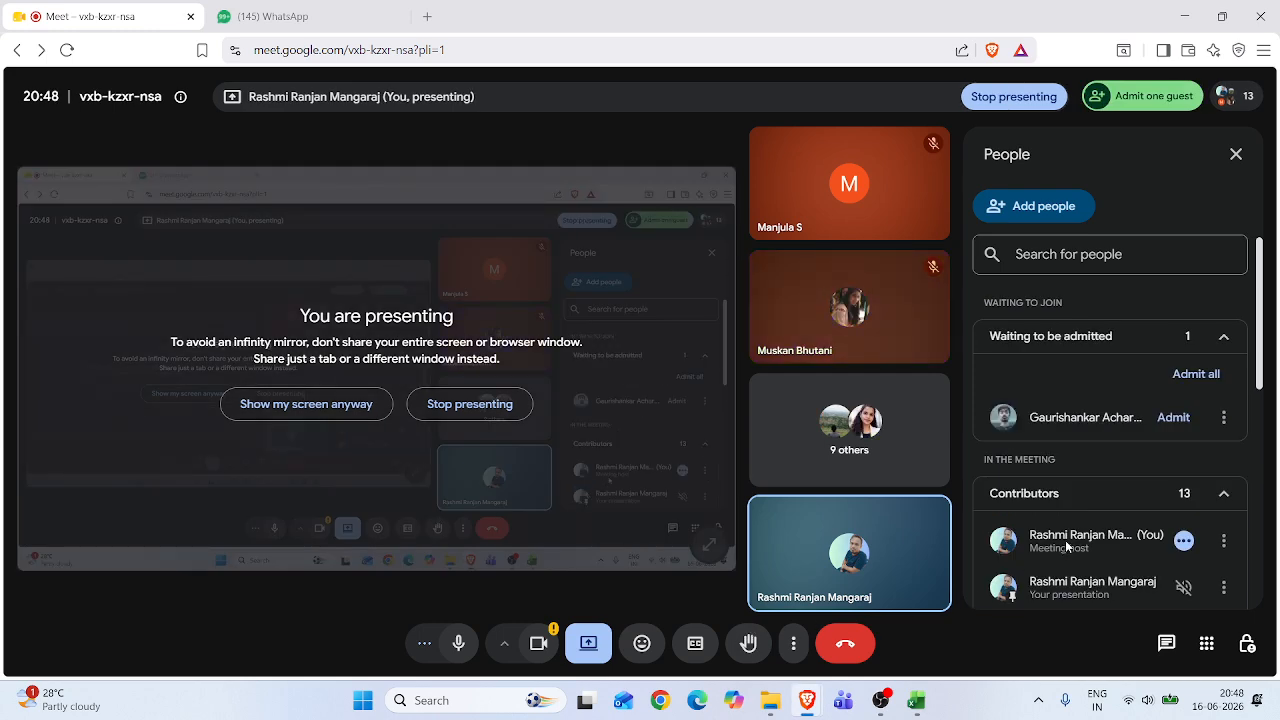
left_click(1202, 375)
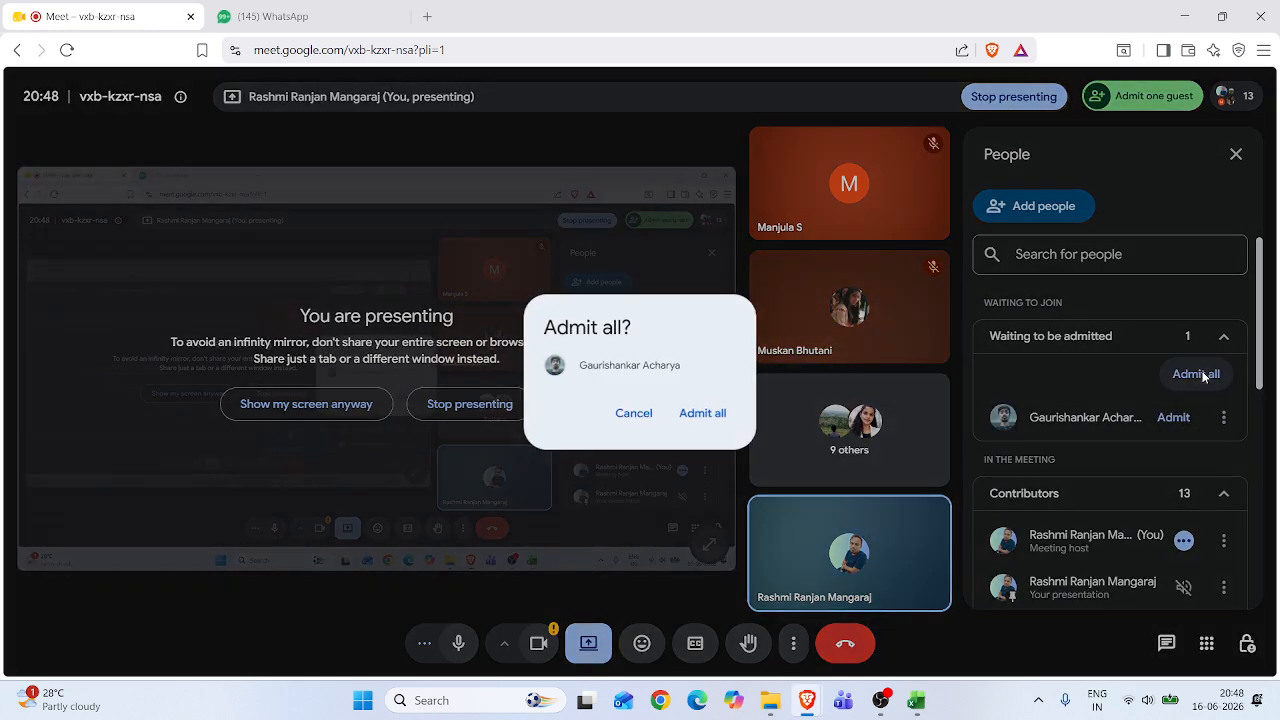
left_click(709, 420)
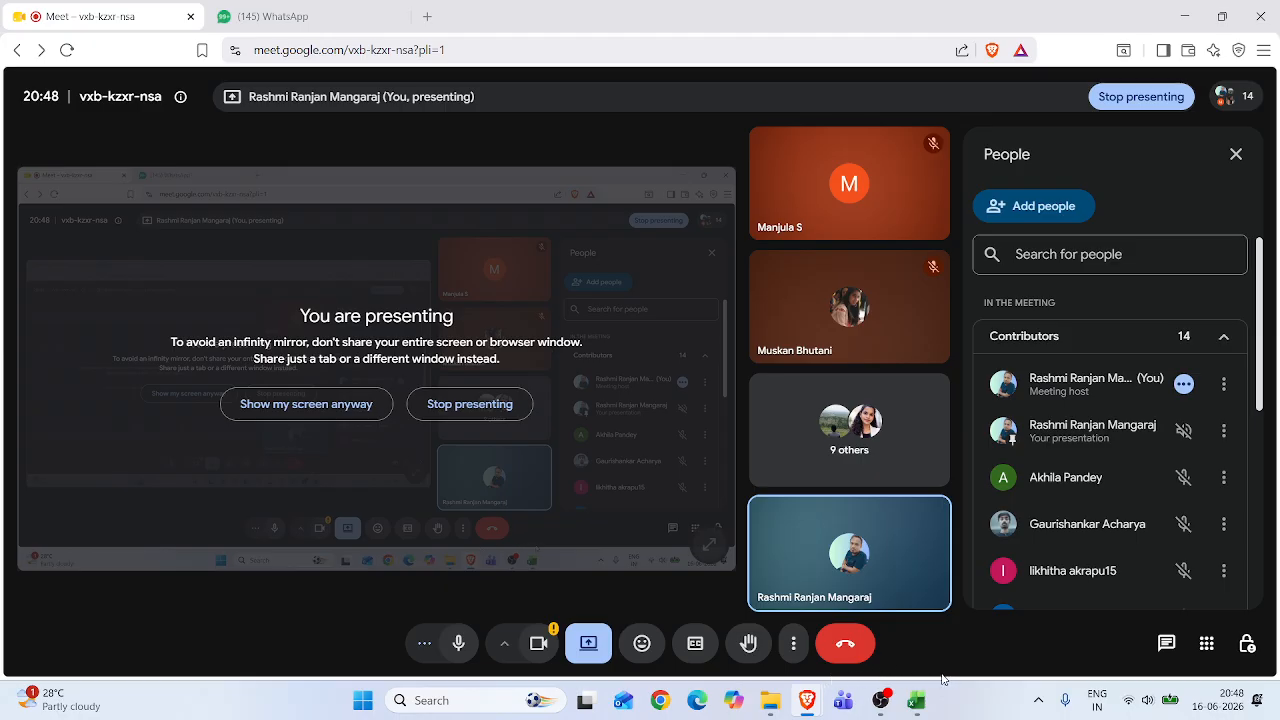
left_click(916, 700)
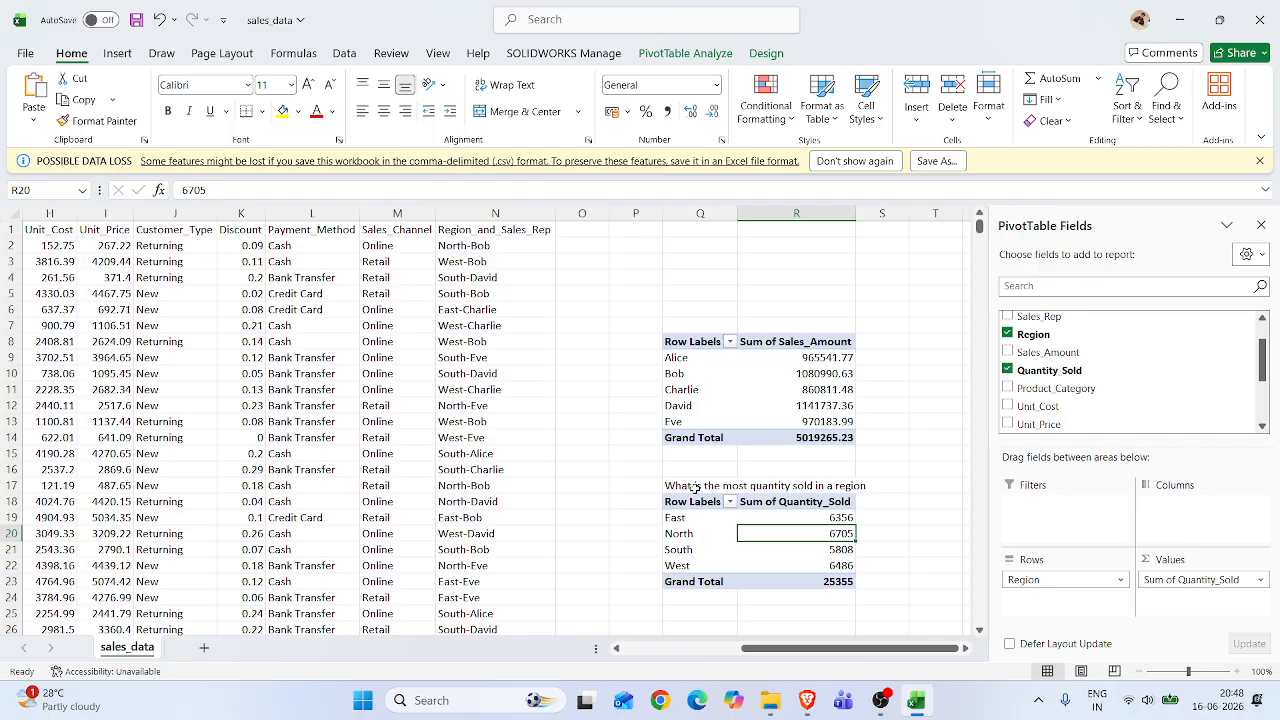
Enter the heading "Which Sales Rep accountated for maximum sales" in cell Q7 above the sales rep PivotTable
left_click(687, 323)
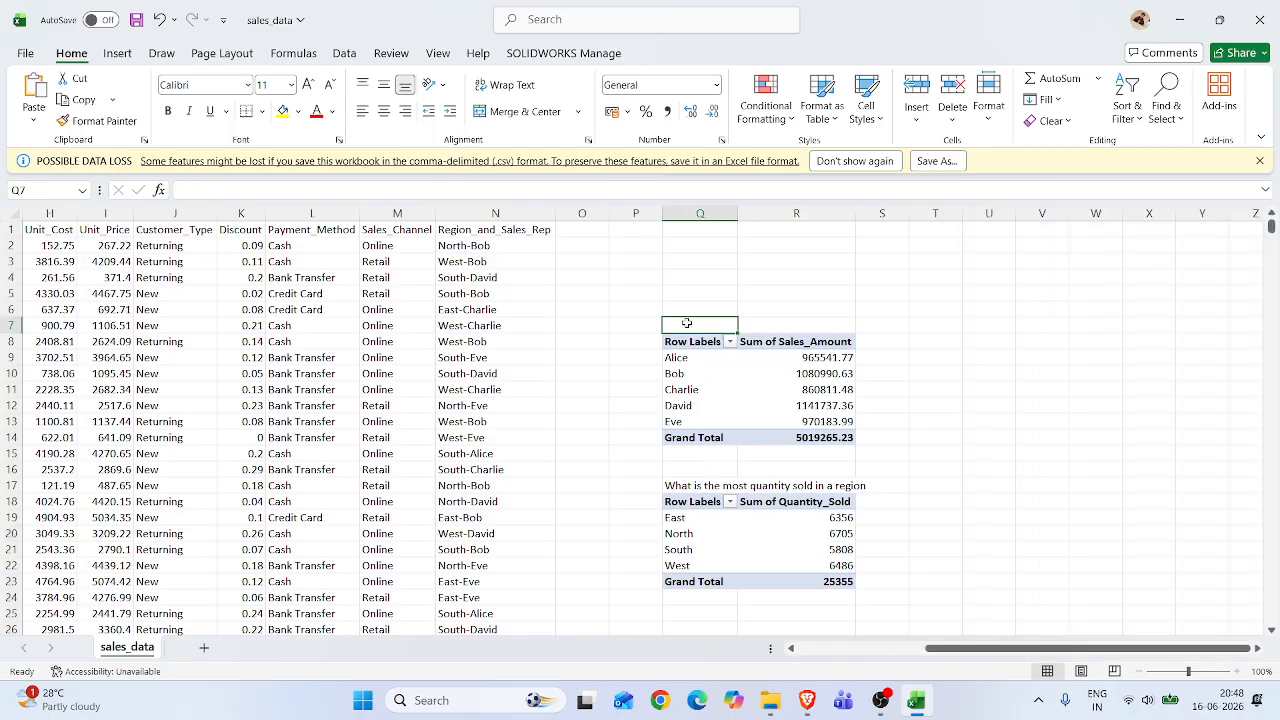
type("Whic")
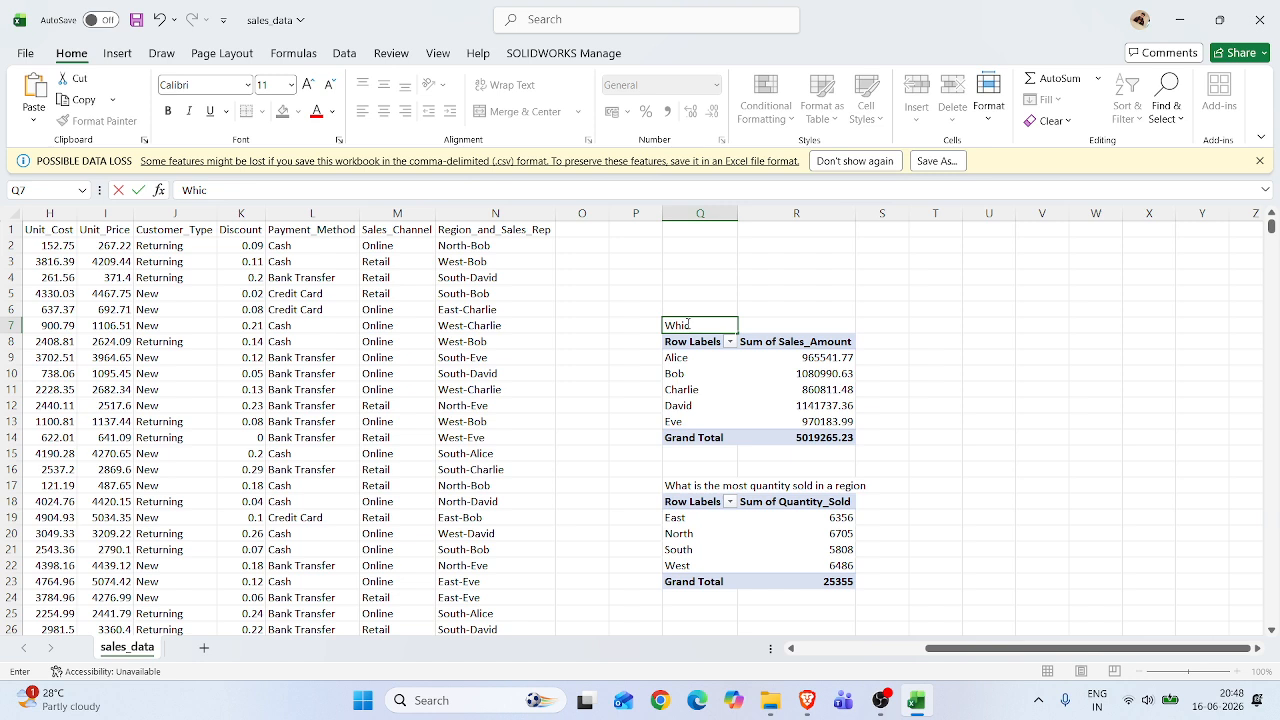
type("h Sales Rep accountated for")
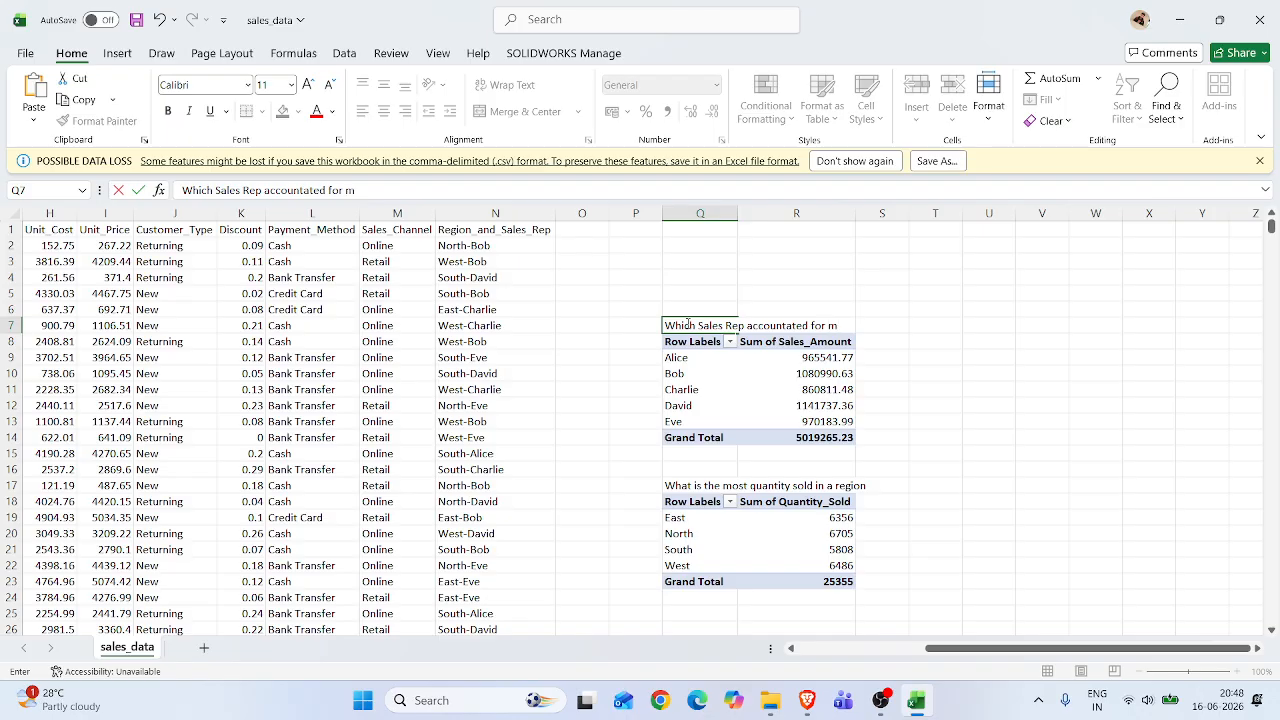
type("mum sales")
left_click(723, 409)
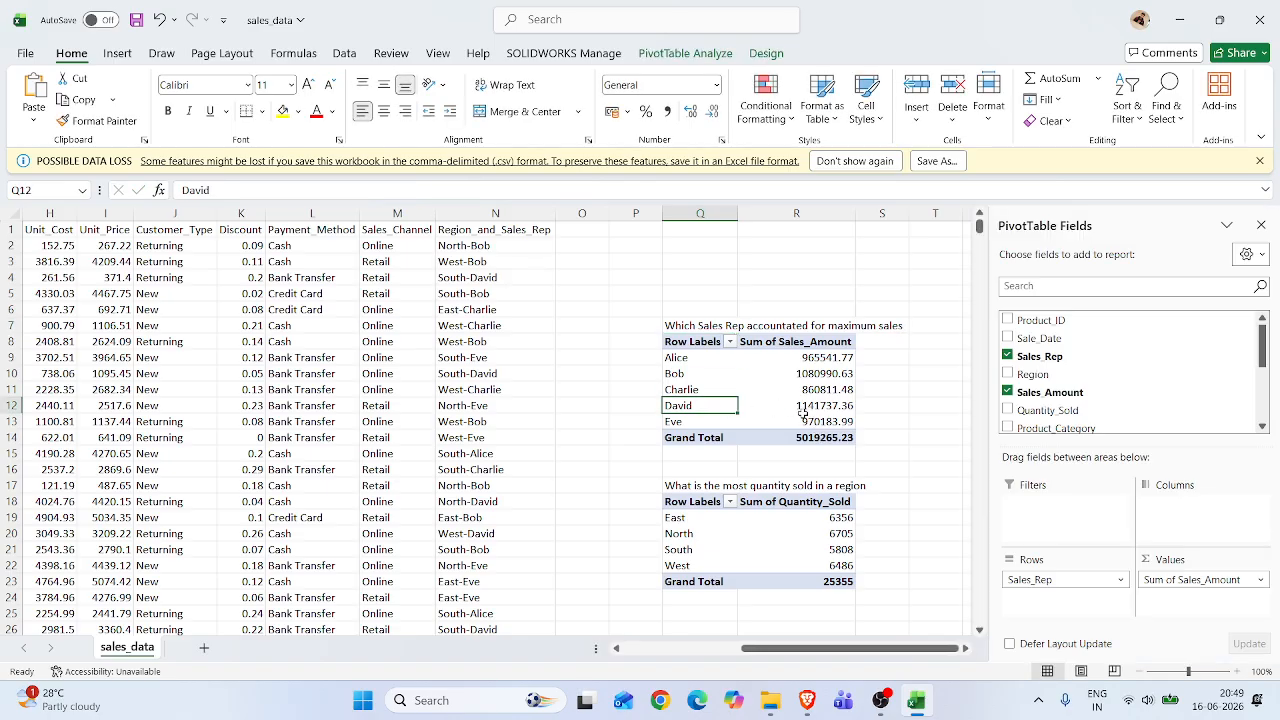
mouse_move(814, 413)
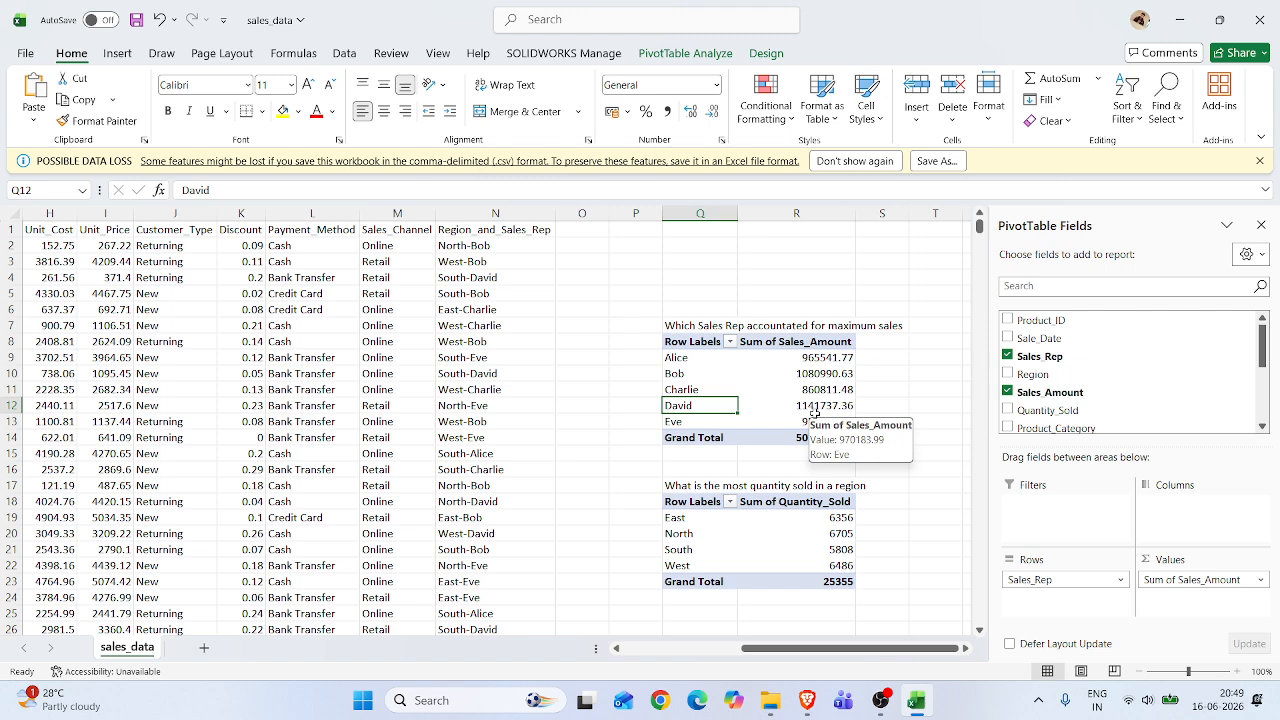
Check the participants in the Google Meet call and return to the sales_data workbook in Excel
mouse_move(807, 700)
left_click(749, 645)
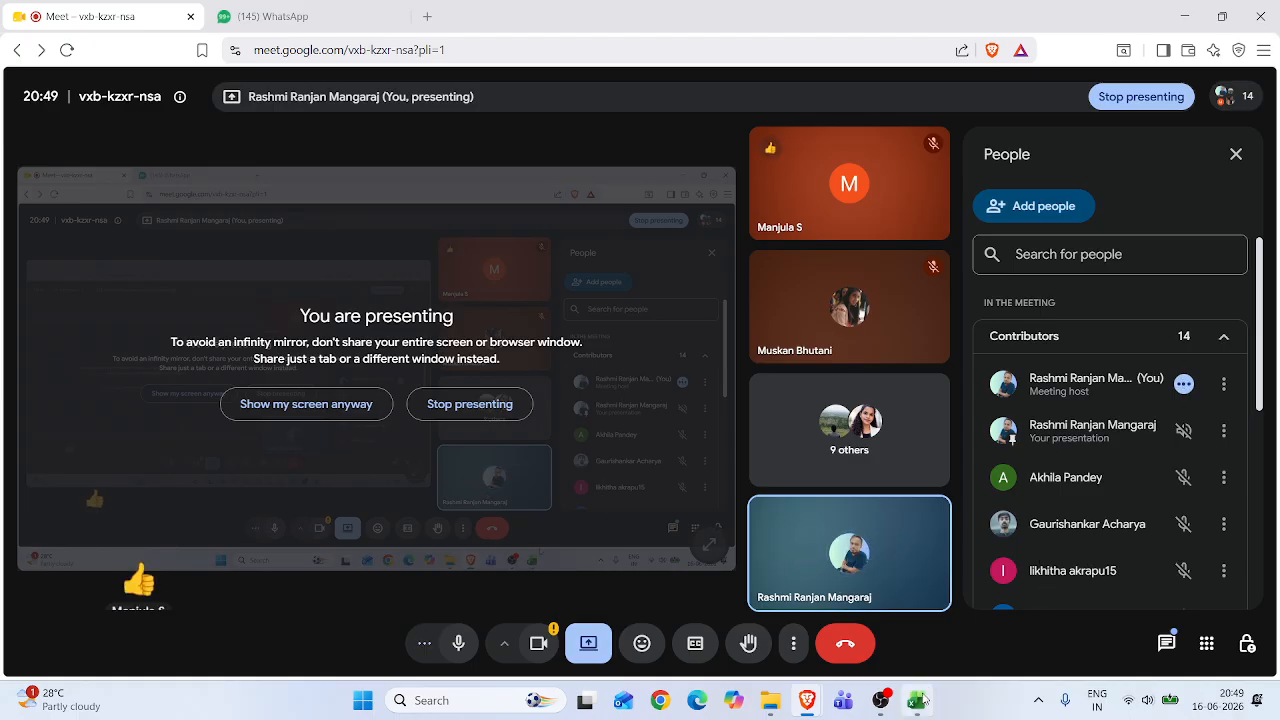
mouse_move(916, 704)
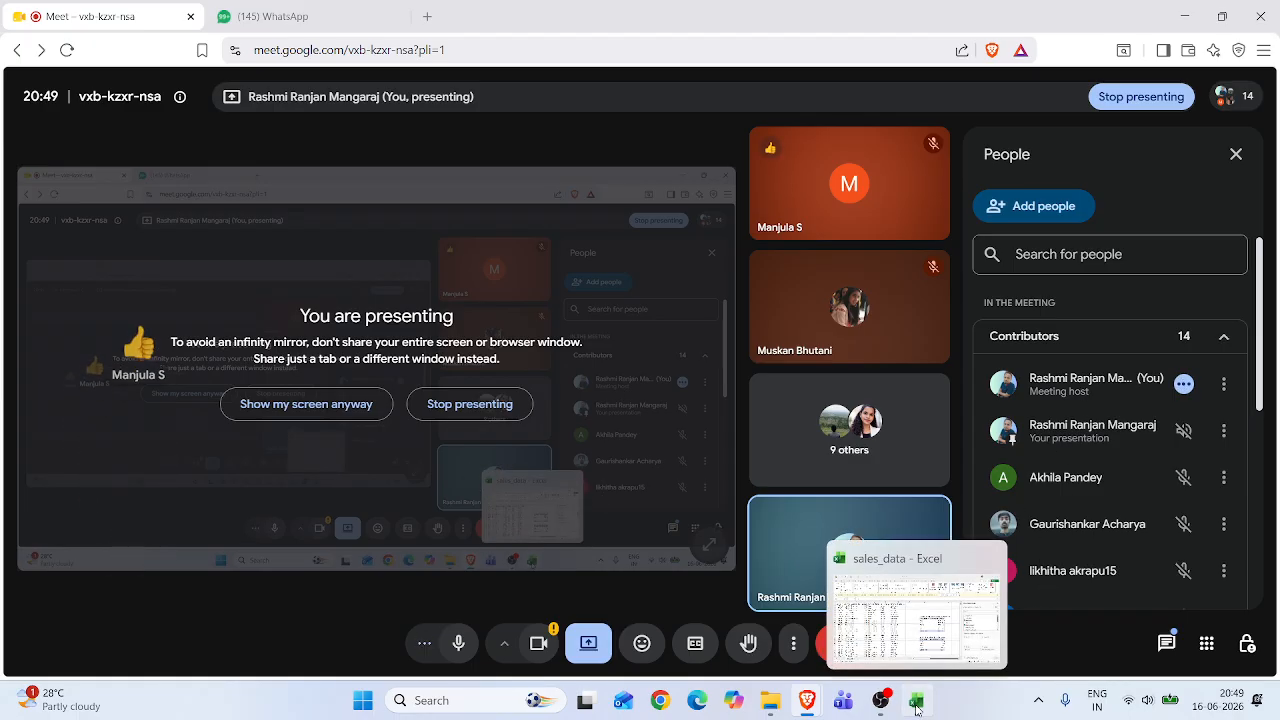
left_click(916, 704)
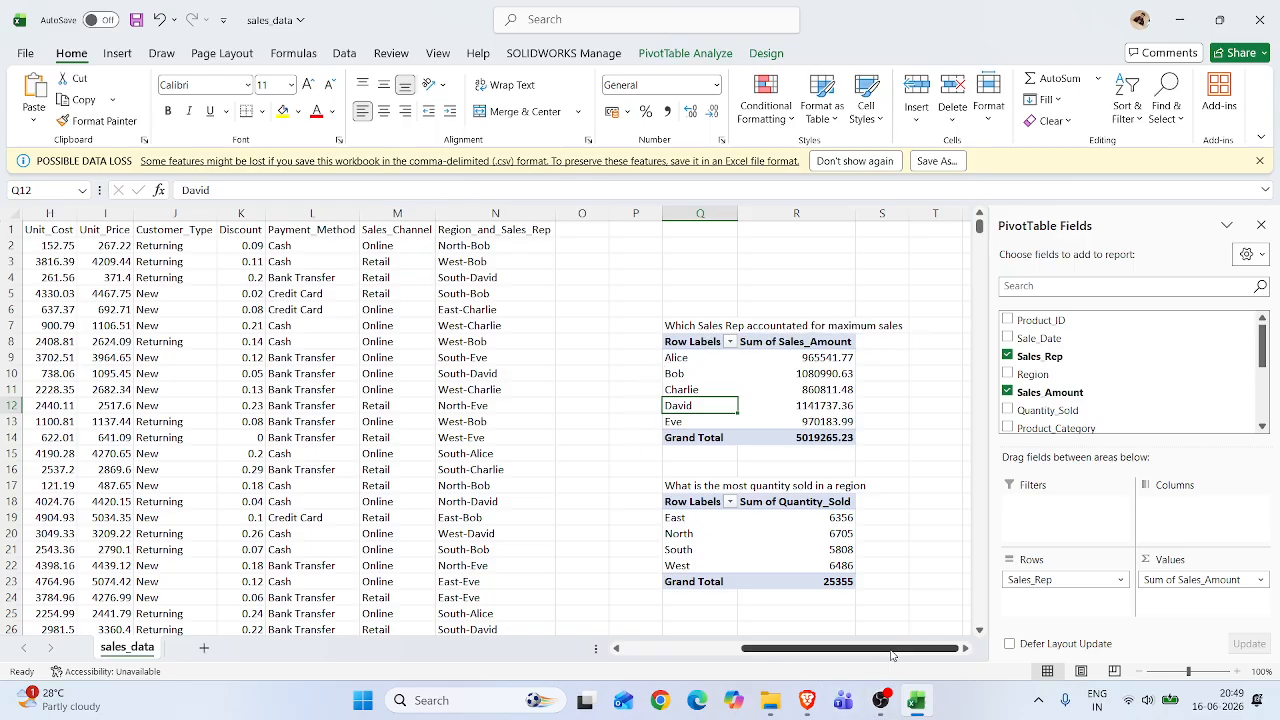
Add Product_Category as a report filter to the sales rep PivotTable
left_click_drag(891, 649, 765, 652)
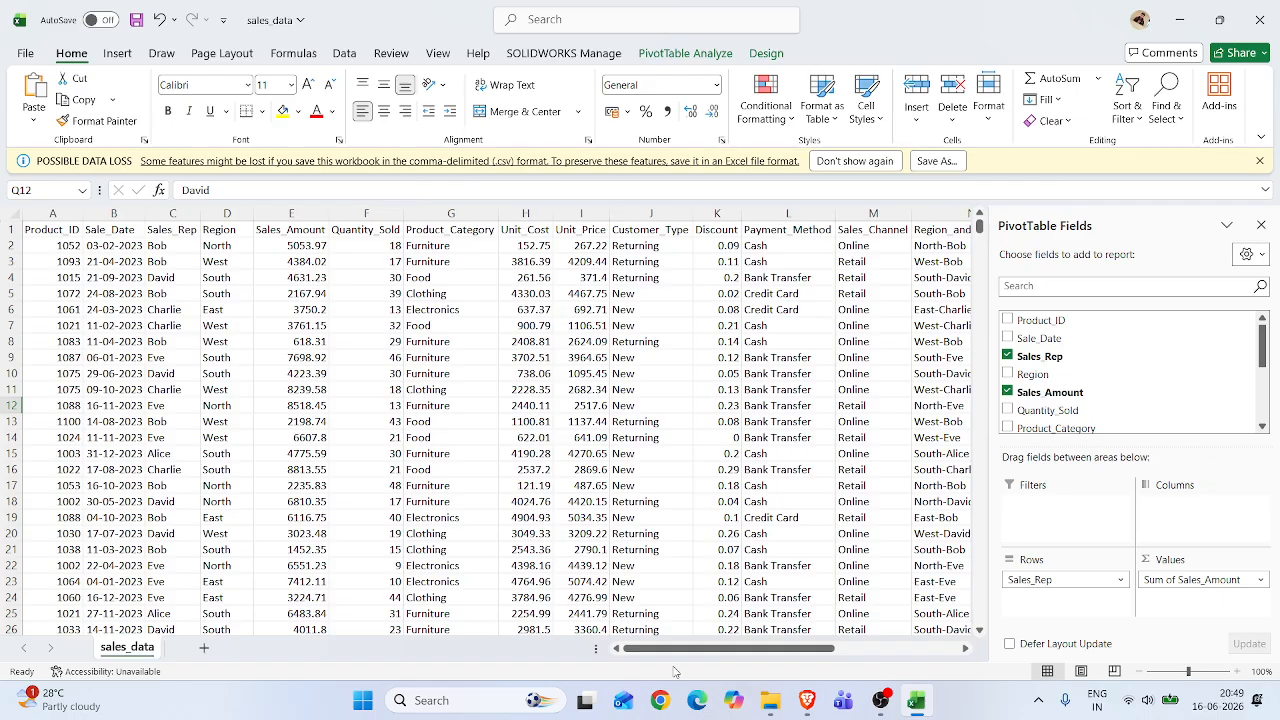
left_click(963, 651)
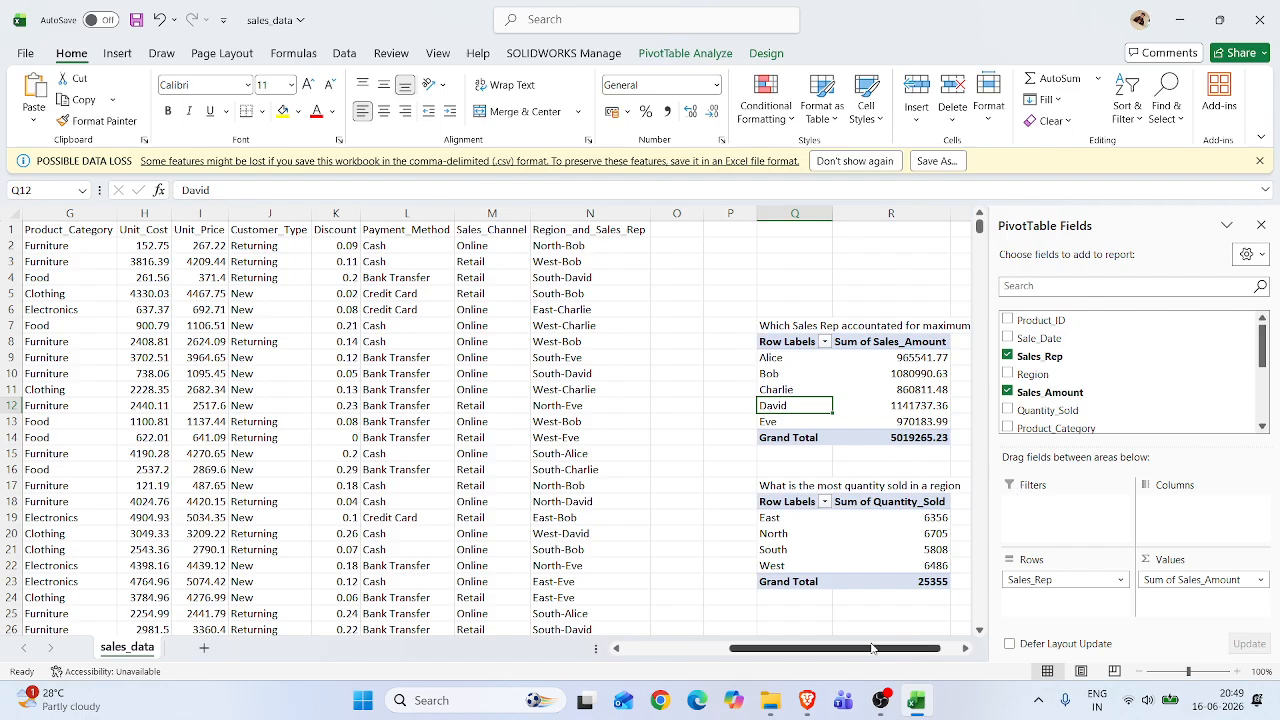
left_click_drag(871, 651, 765, 651)
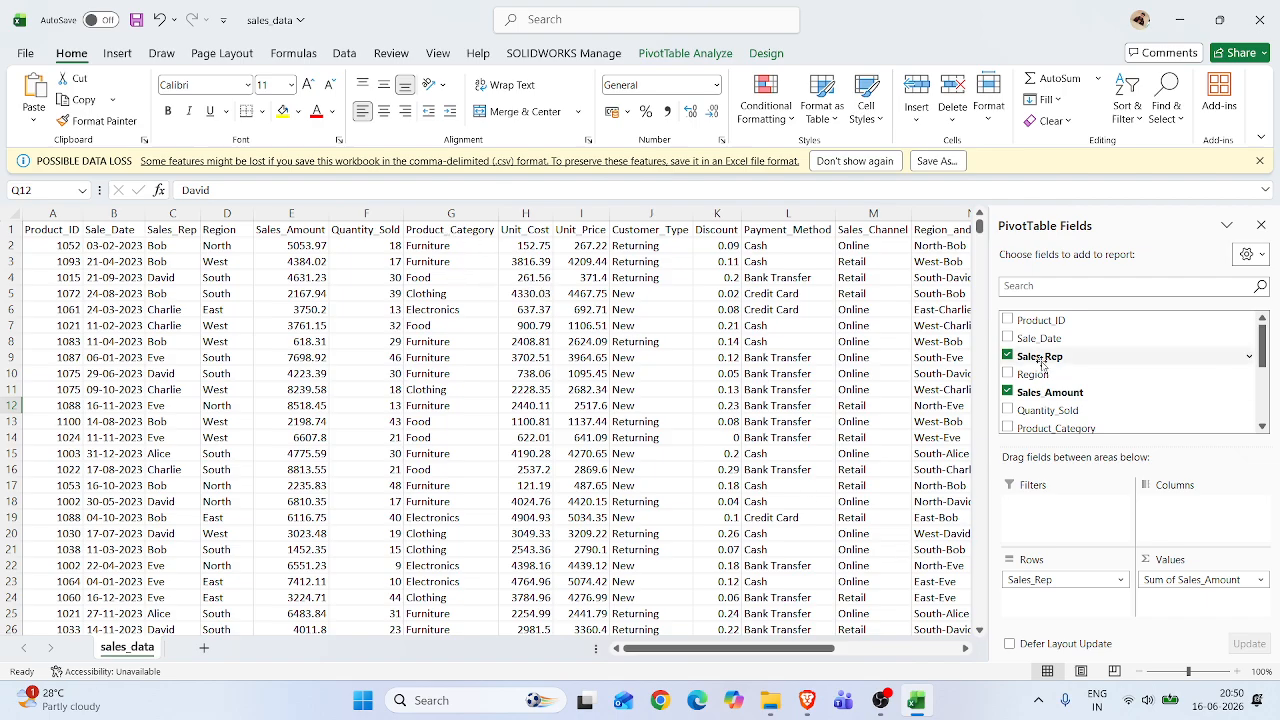
left_click_drag(1045, 429, 1048, 520)
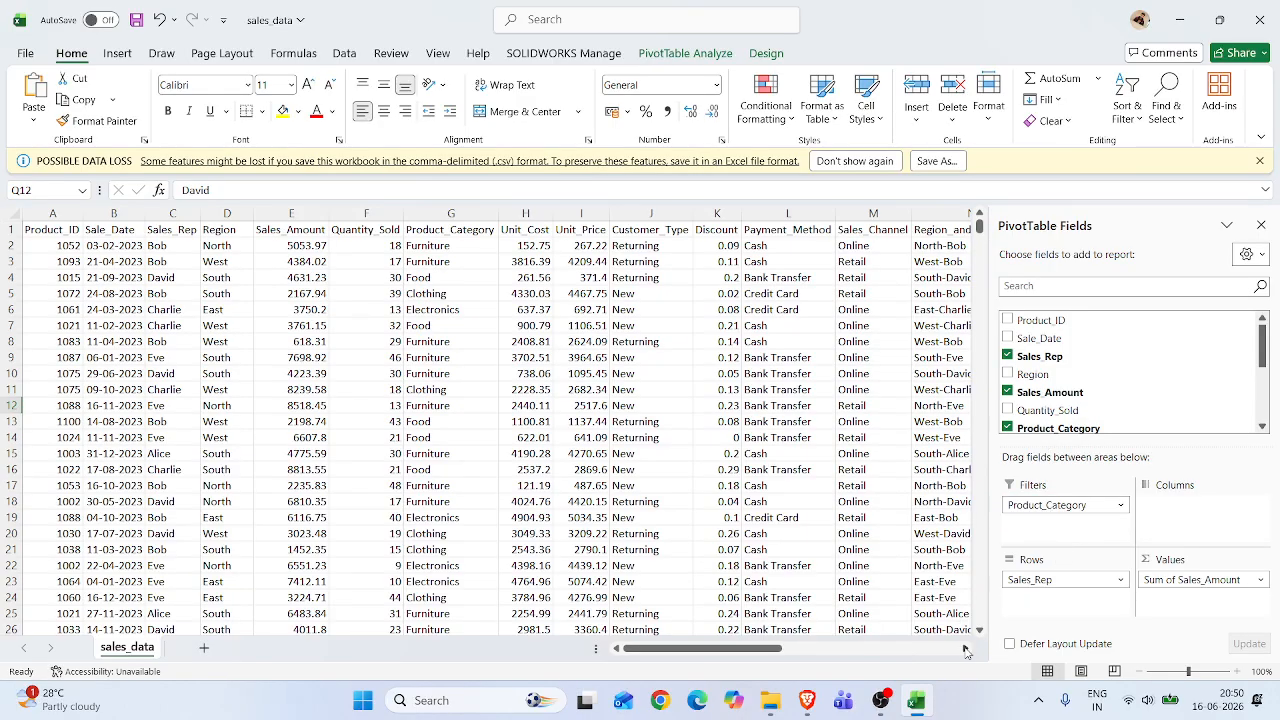
Filter the sales rep PivotTable to the Clothing product category
left_click(965, 648)
left_click(965, 648)
left_click(965, 648)
left_click(965, 648)
left_click(965, 648)
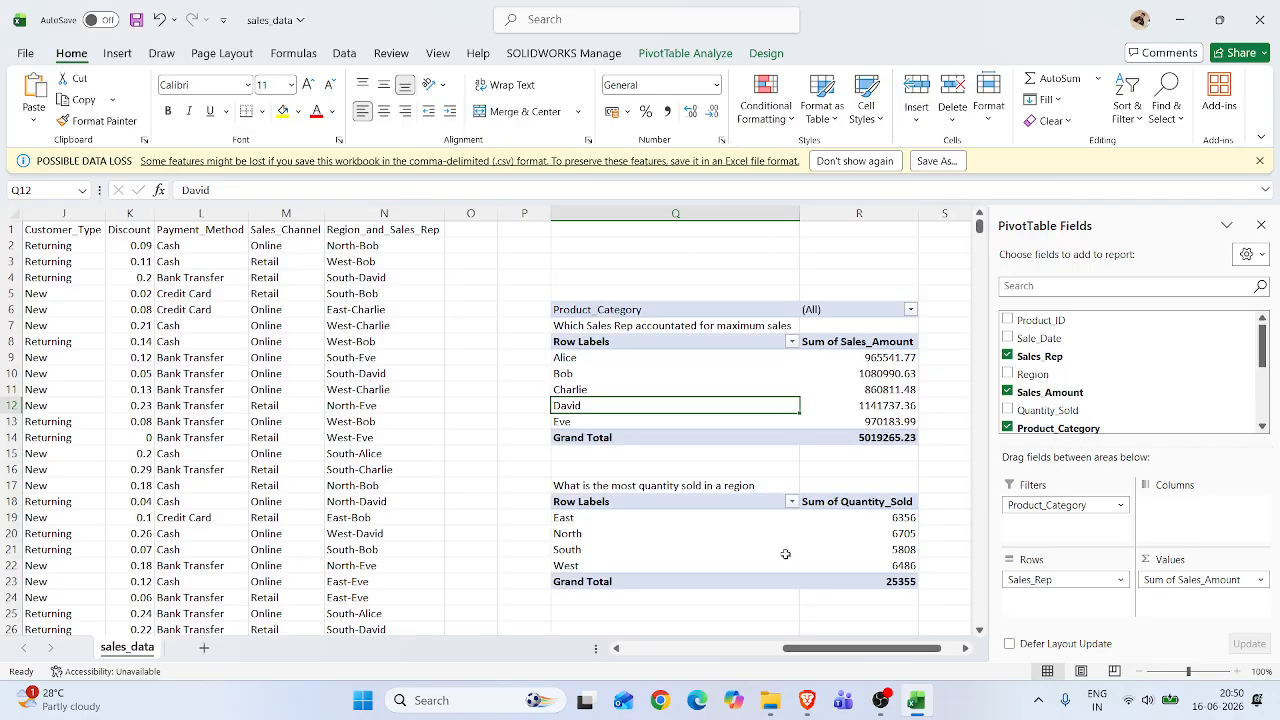
left_click(792, 502)
left_click(793, 504)
left_click(912, 310)
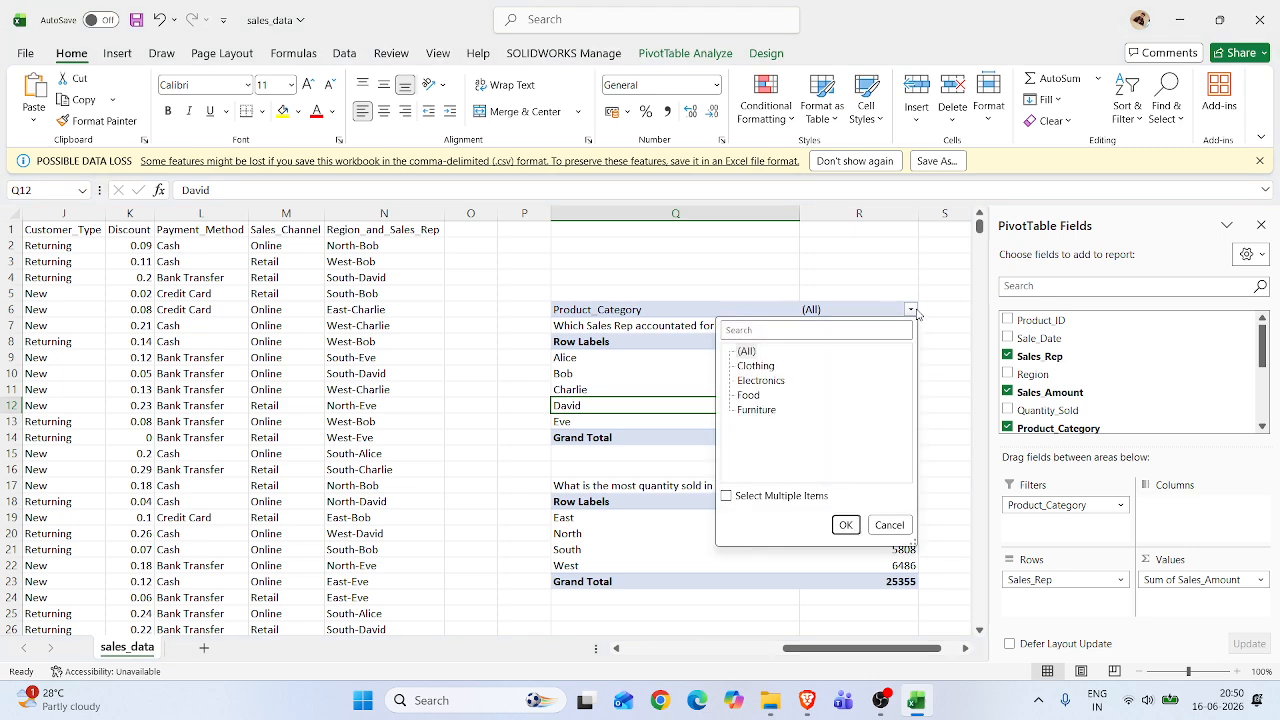
left_click(756, 366)
left_click(845, 524)
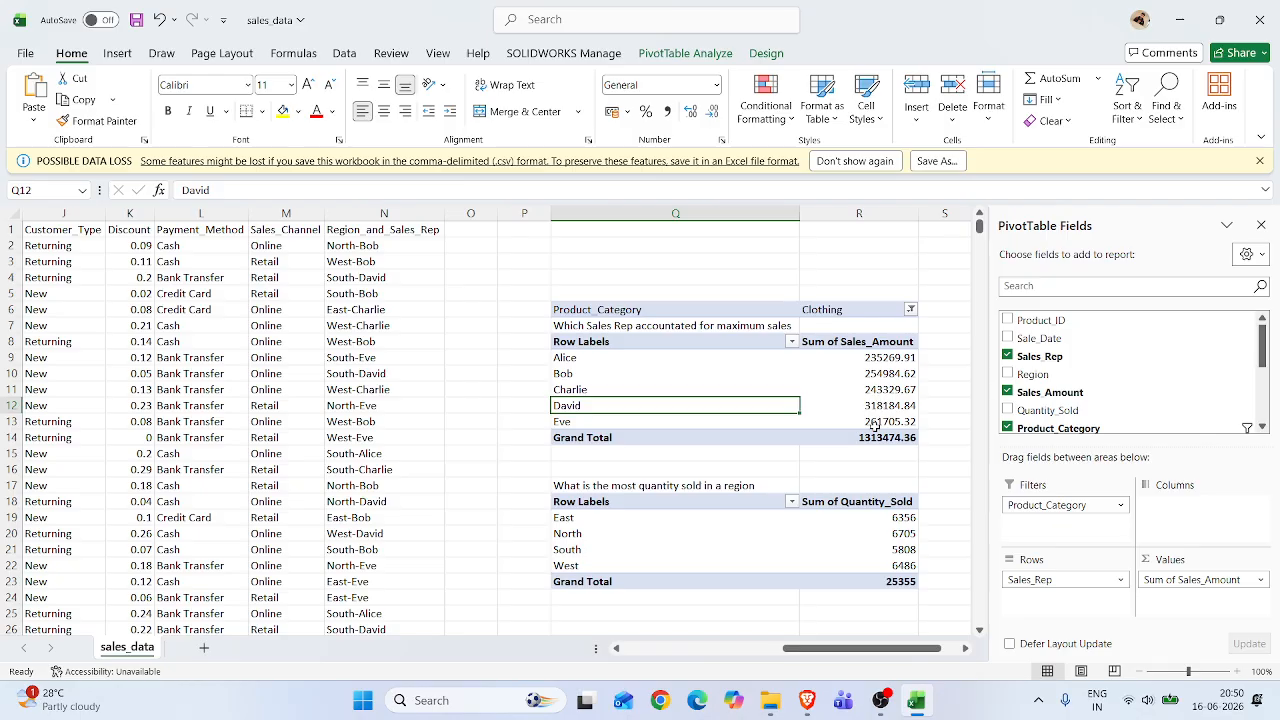
Change the Product_Category filter of the sales rep PivotTable to Electronics and then to Food
left_click(910, 309)
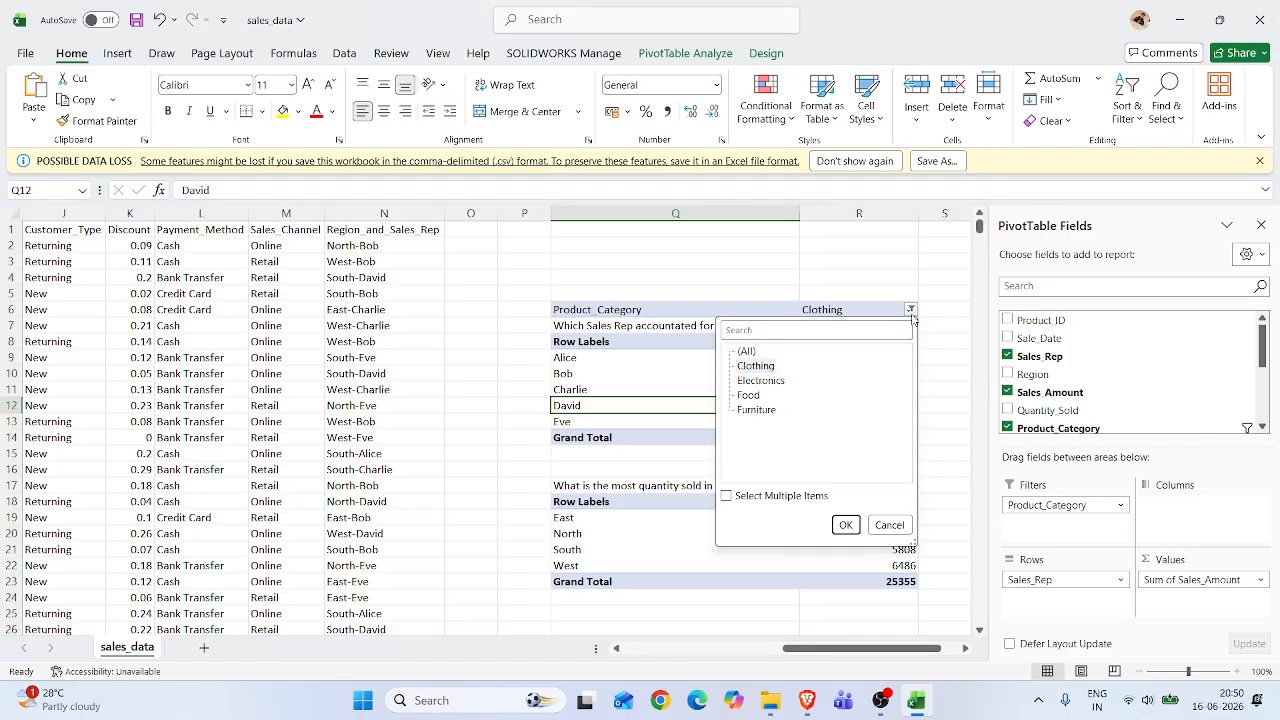
left_click(755, 381)
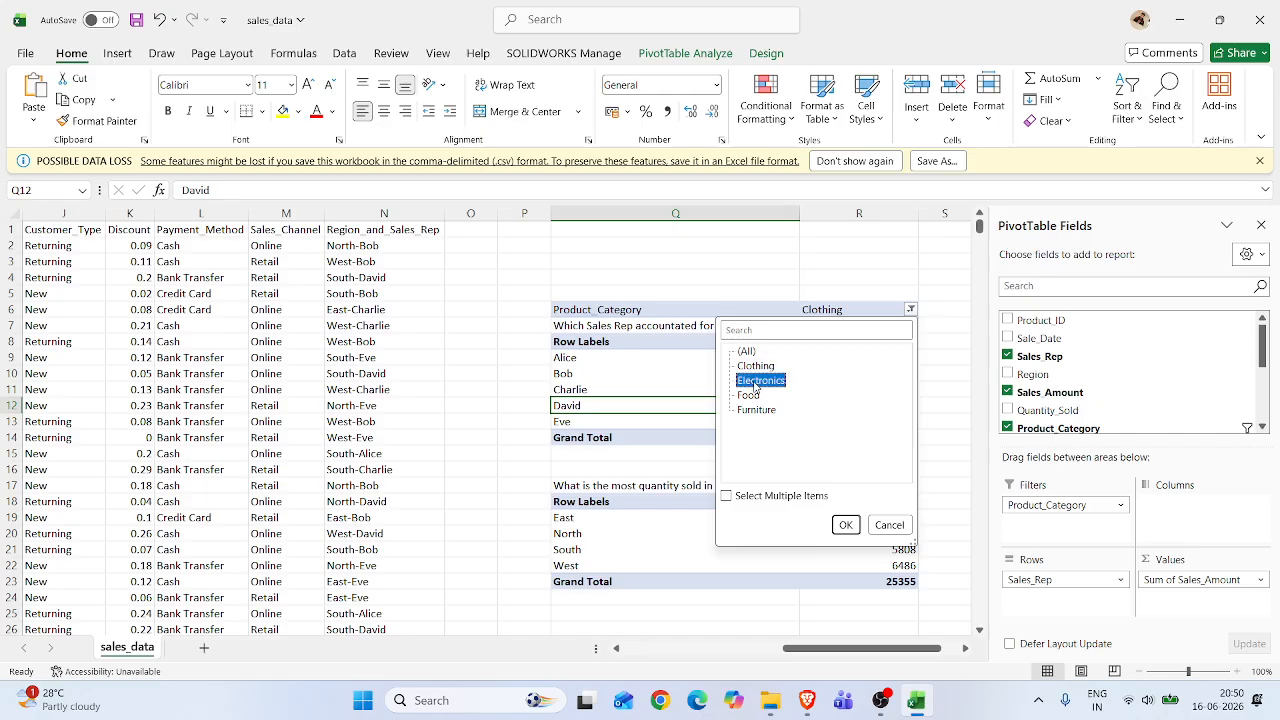
left_click(845, 524)
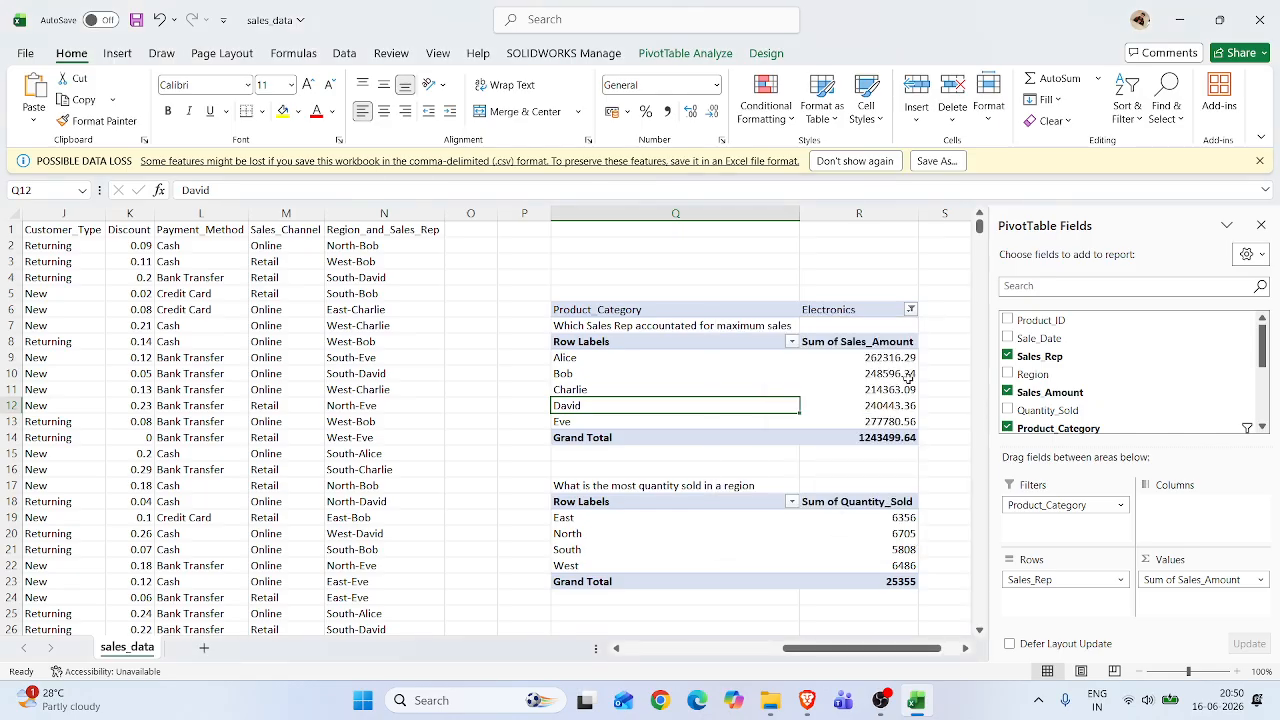
left_click(910, 309)
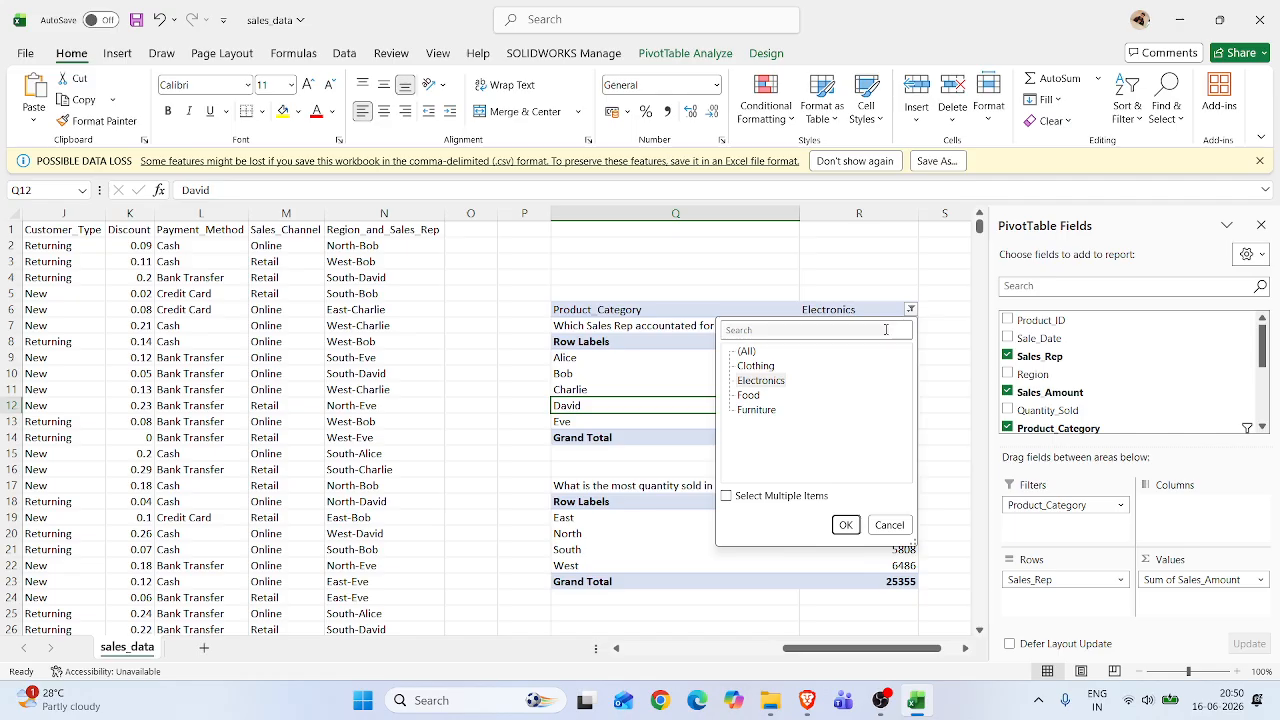
left_click(749, 395)
left_click(845, 524)
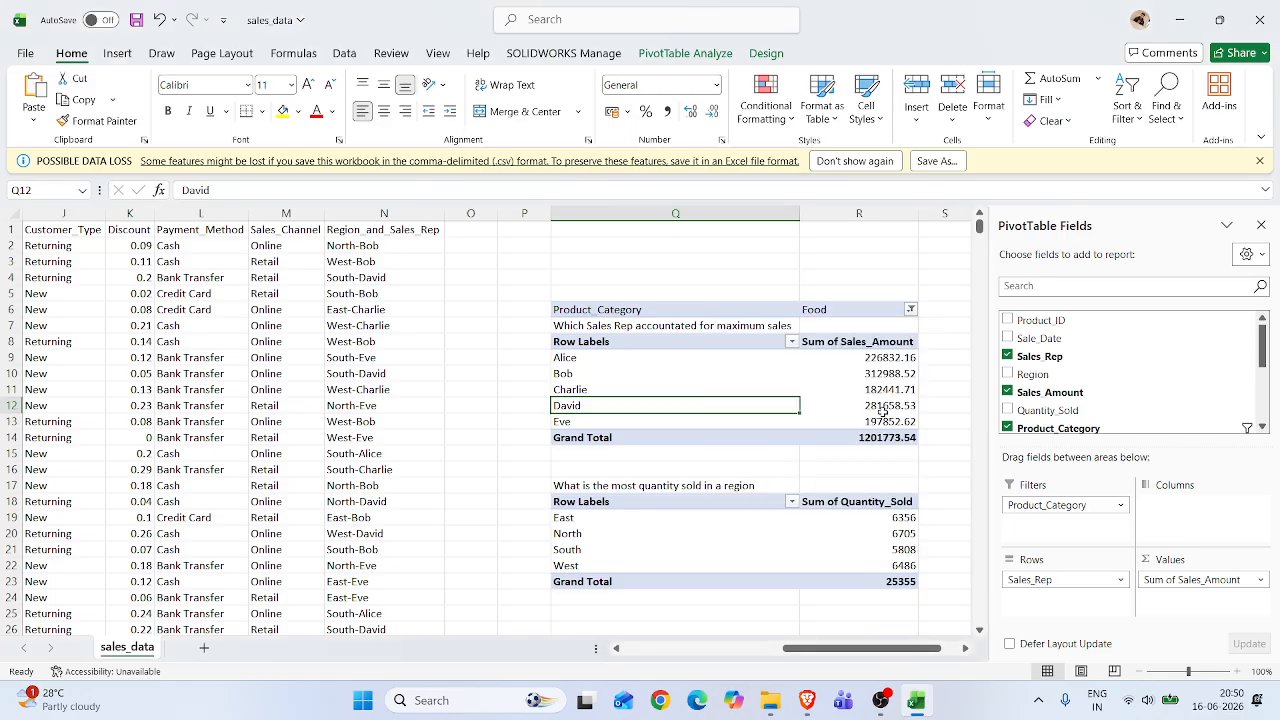
Reset the Product_Category filter of the sales rep PivotTable to (All)
left_click(910, 309)
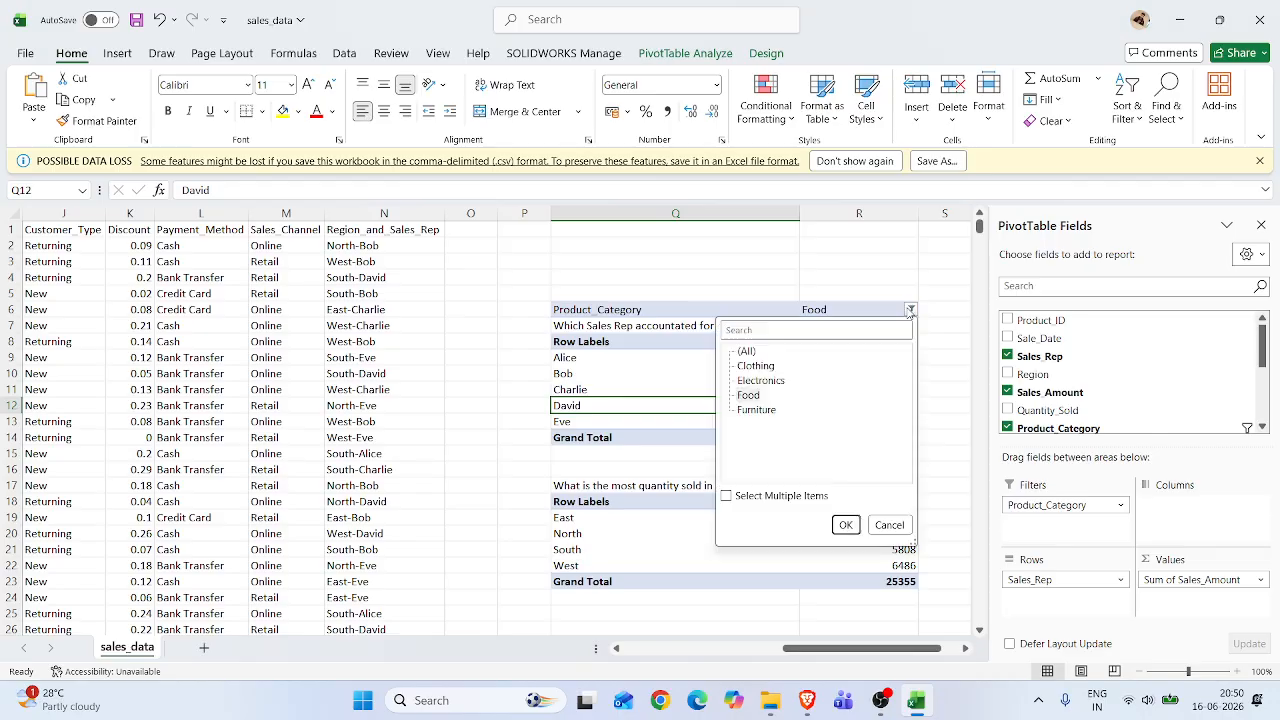
left_click(745, 352)
left_click(845, 524)
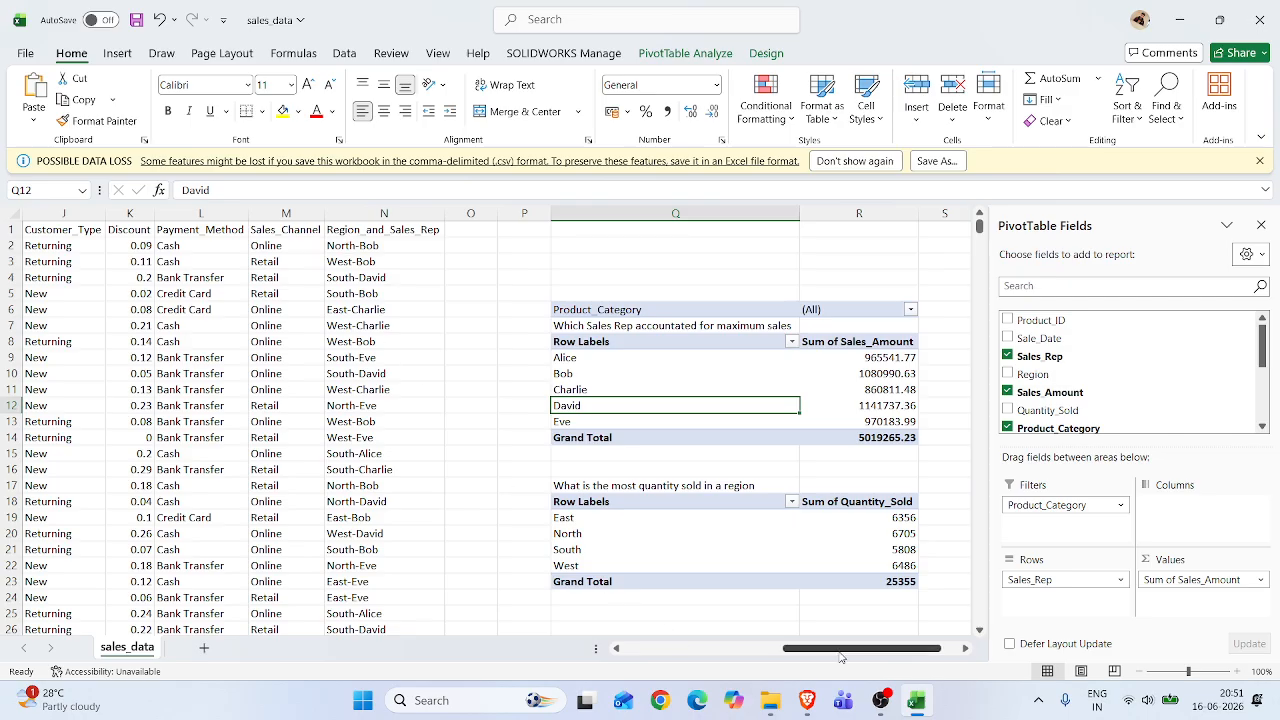
Copy the headers and first data rows of the sales data, range A1:N13
left_click_drag(843, 650, 736, 654)
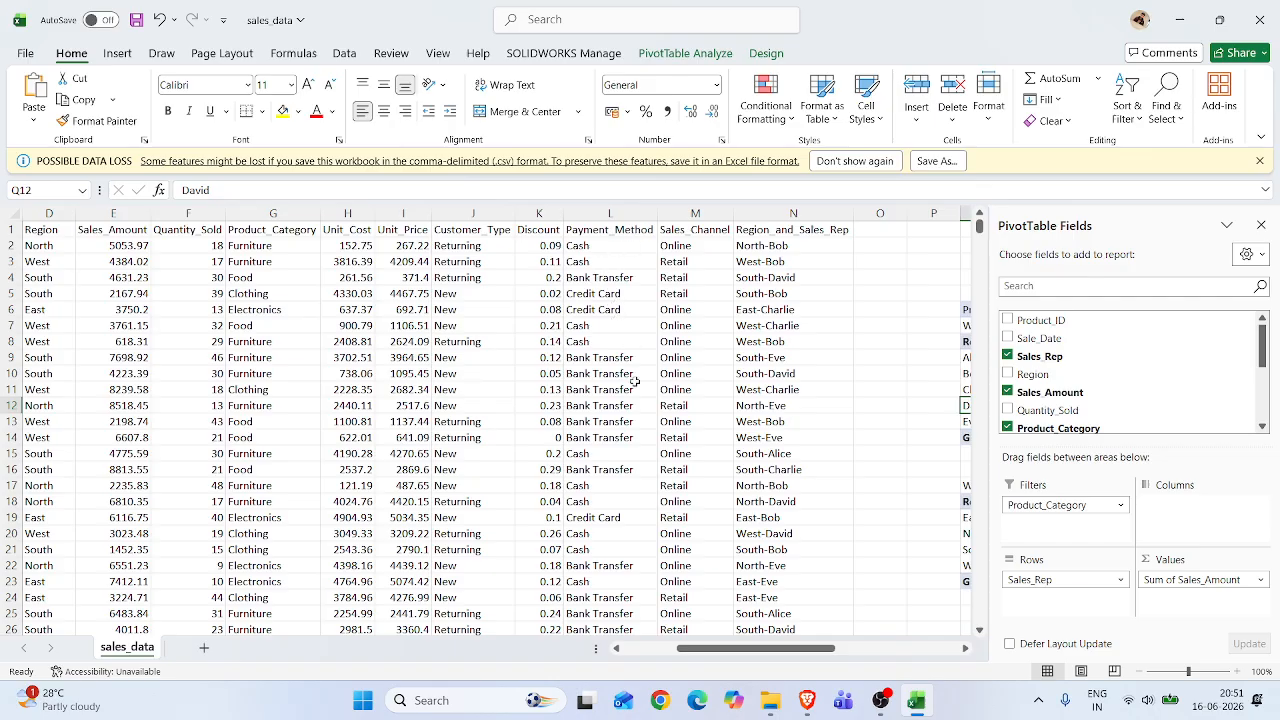
left_click_drag(782, 648, 728, 648)
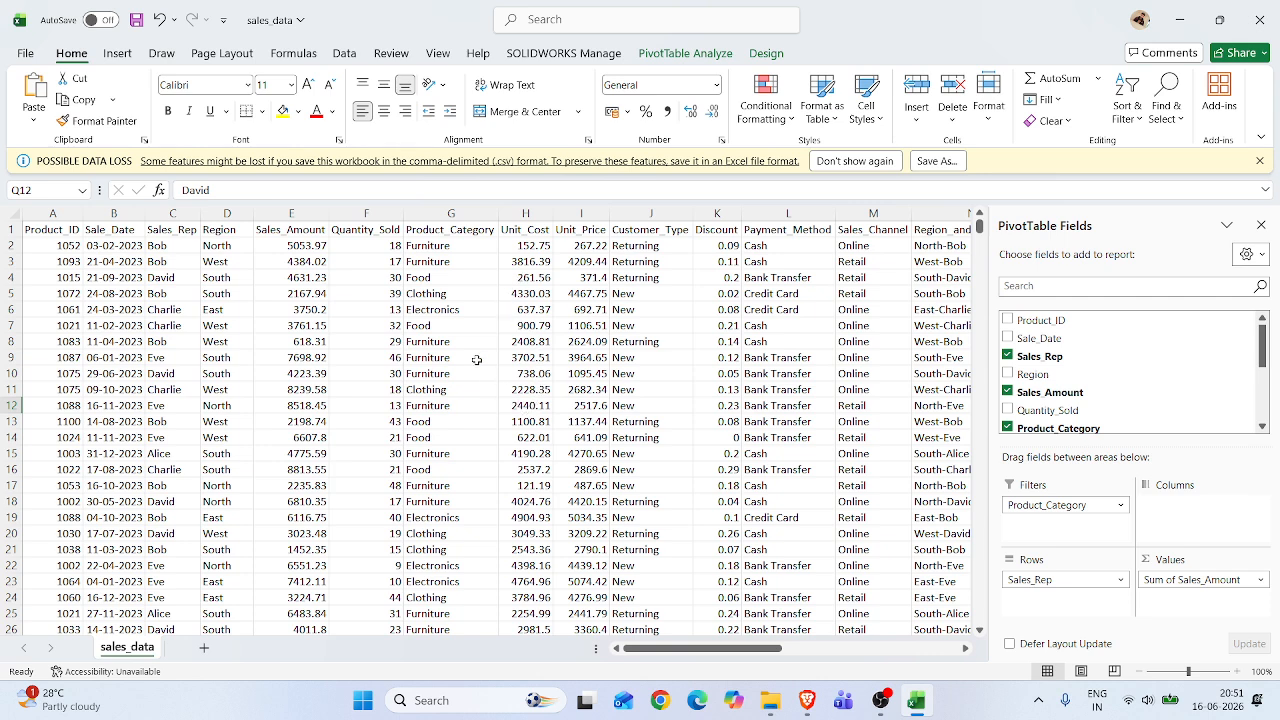
mouse_move(755, 649)
left_mouse_down()
mouse_move(895, 662)
mouse_move(745, 645)
left_mouse_up()
left_click_drag(66, 232, 794, 414)
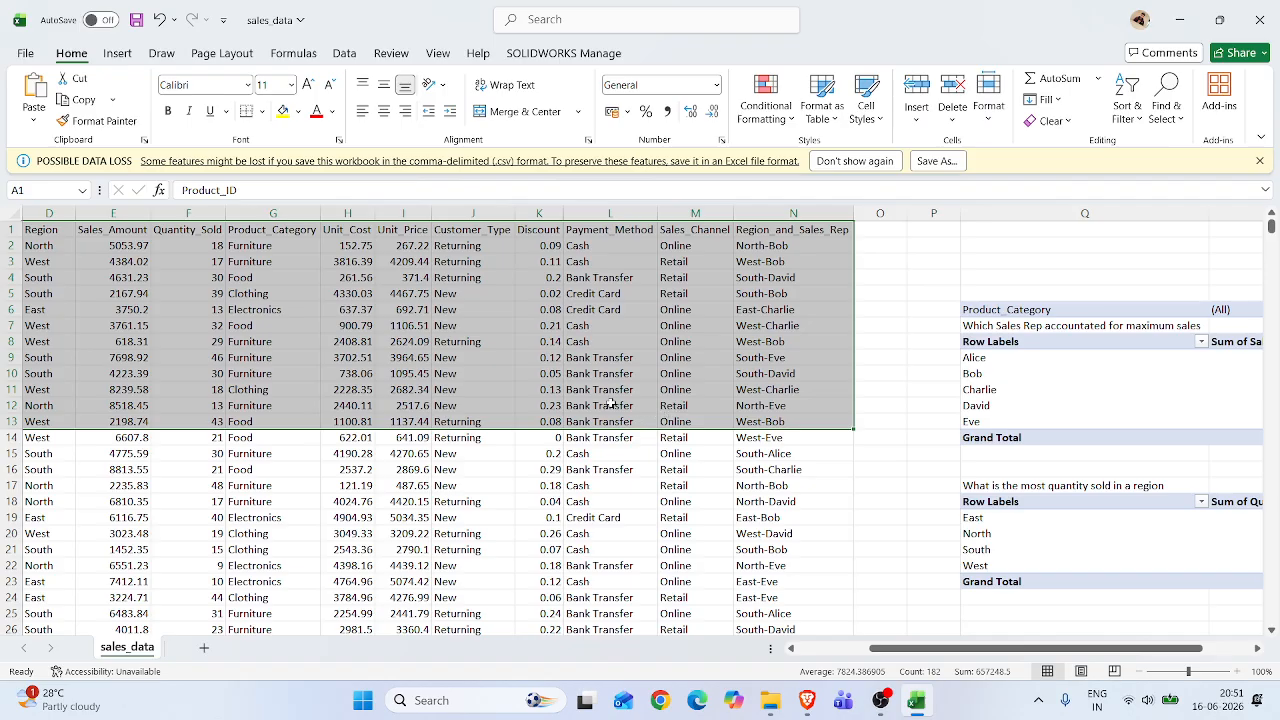
key("ctrl+c")
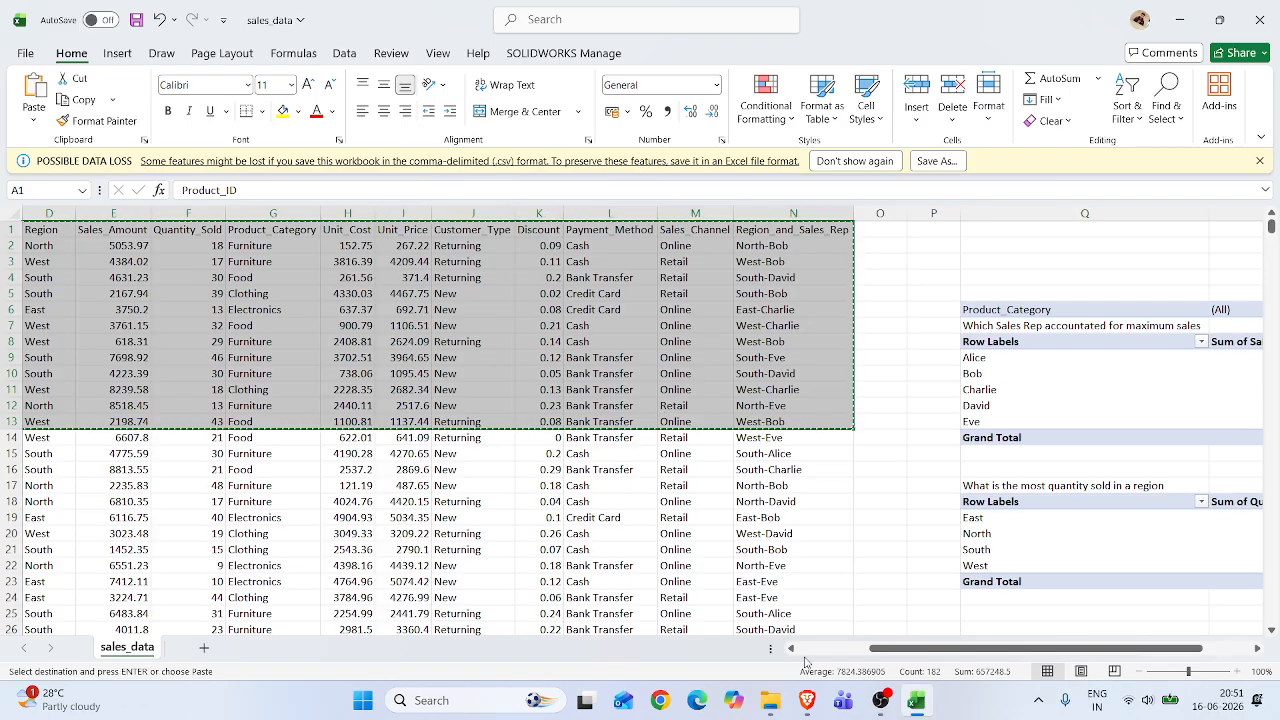
Switch to the Brave browser, open chatgpt.com in a new tab and dismiss the Meet picture-in-picture prompt
left_click(810, 705)
left_click(792, 647)
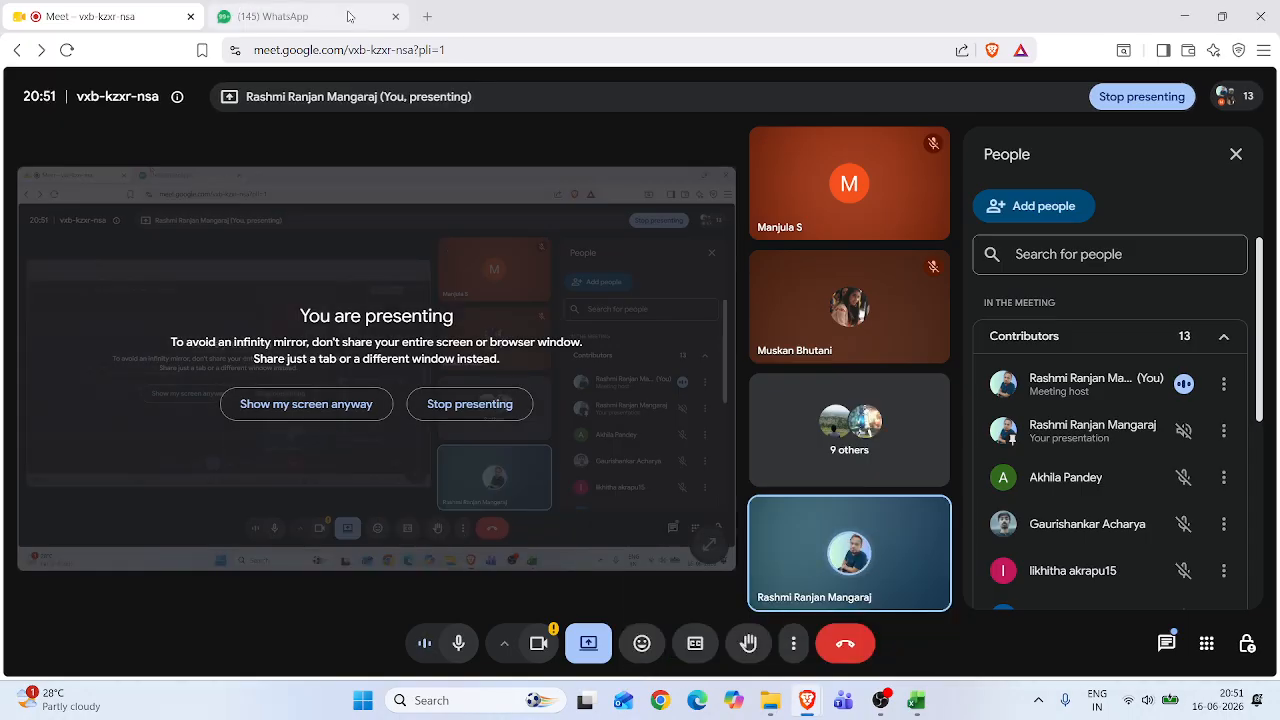
left_click(427, 16)
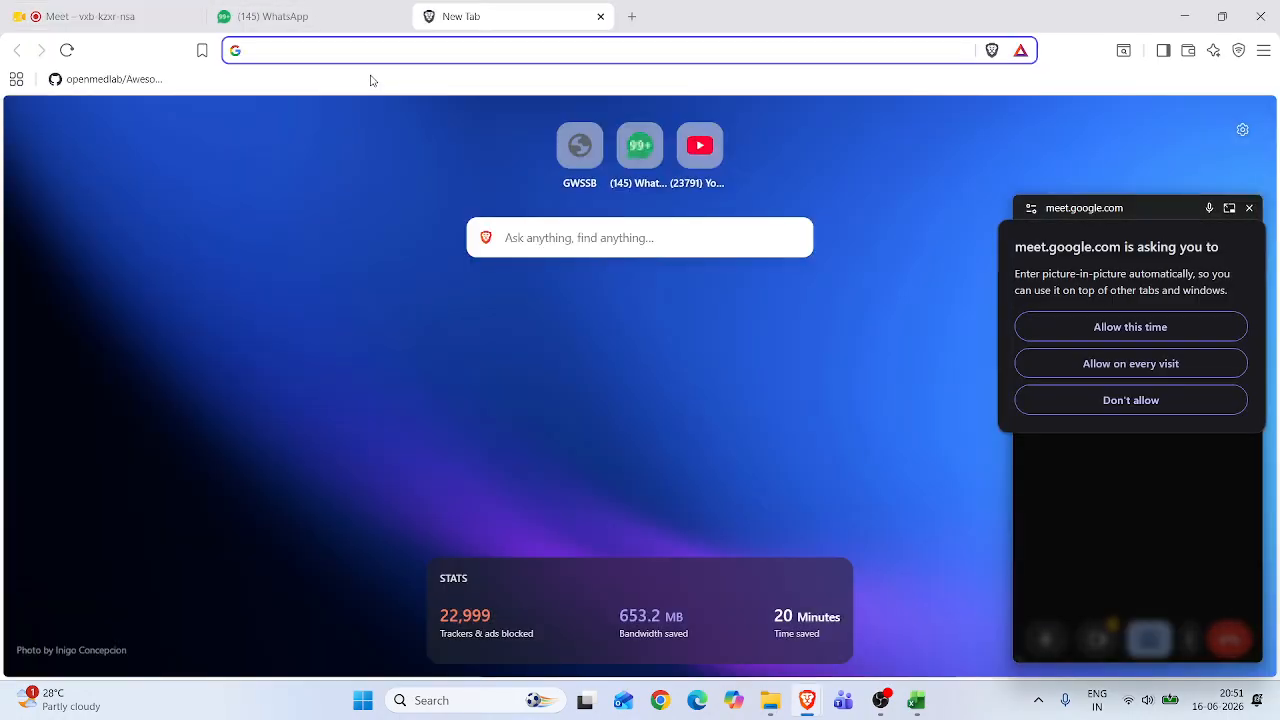
type("chat")
key("Return")
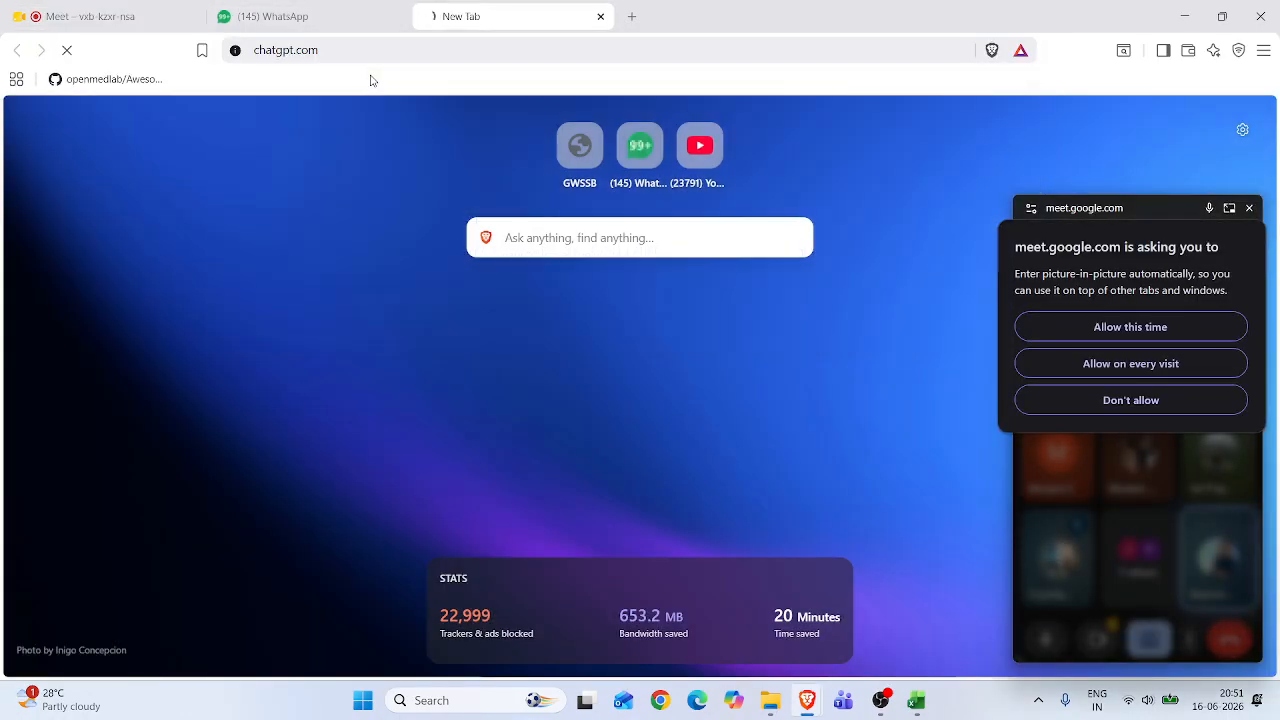
left_click(1249, 208)
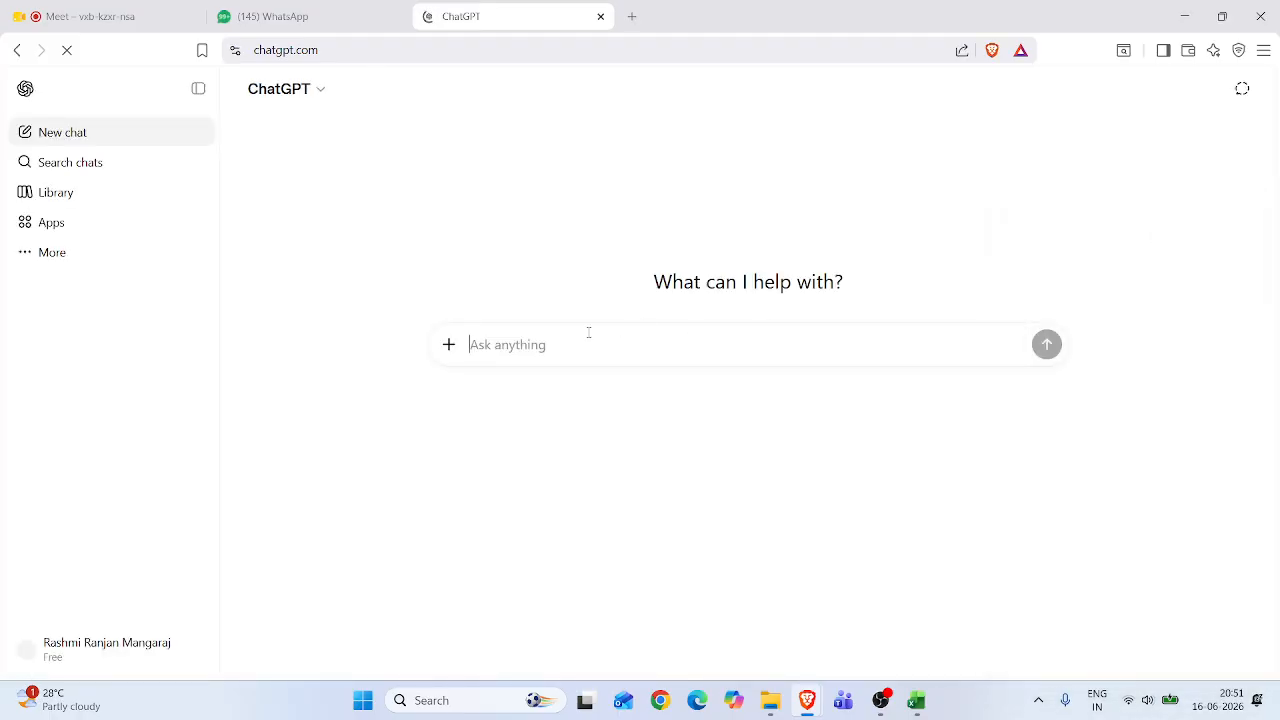
Paste the copied sales data rows into the ChatGPT prompt and add blank lines below them
left_click(506, 347)
key("ctrl+v")
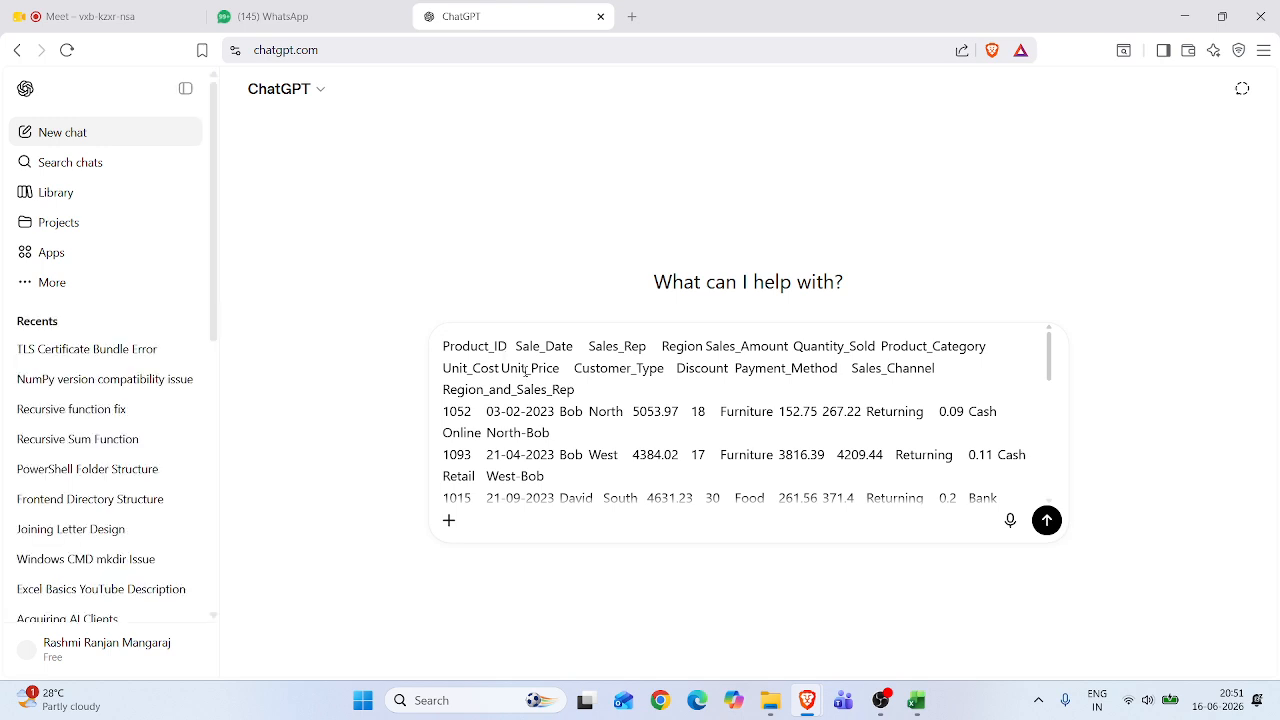
scroll(594, 453, "down", 5)
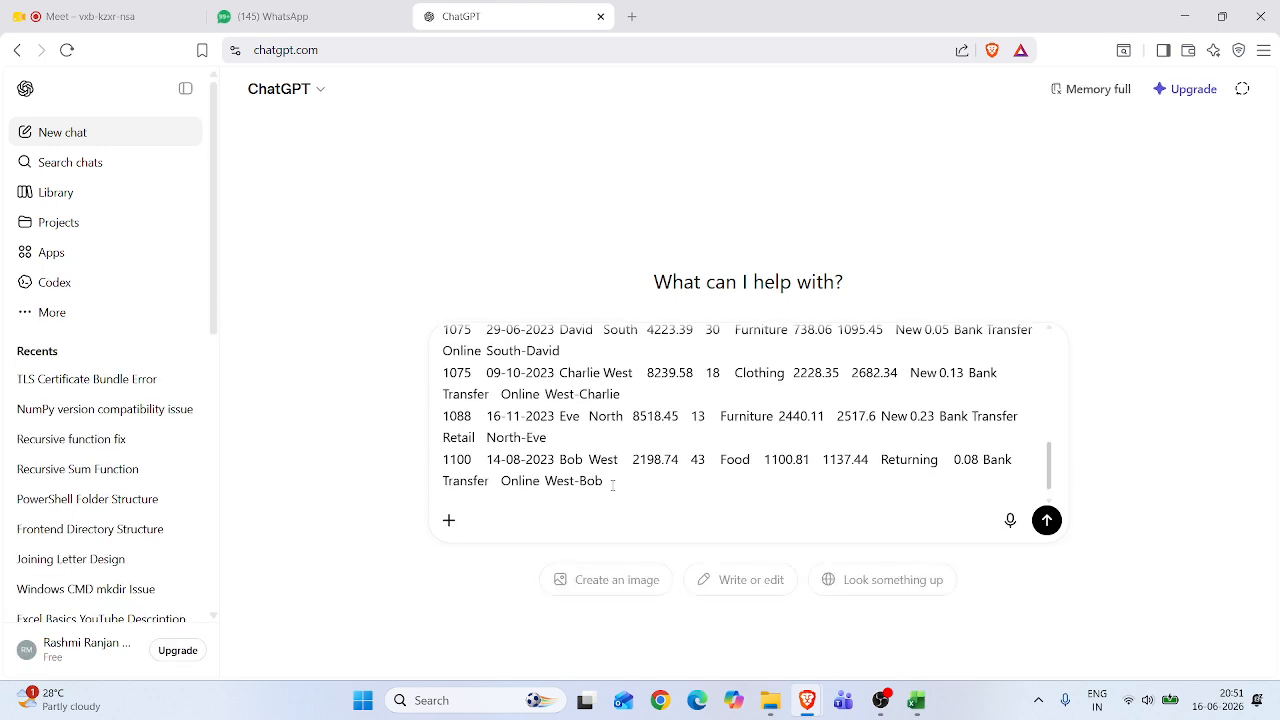
key("shift+Return")
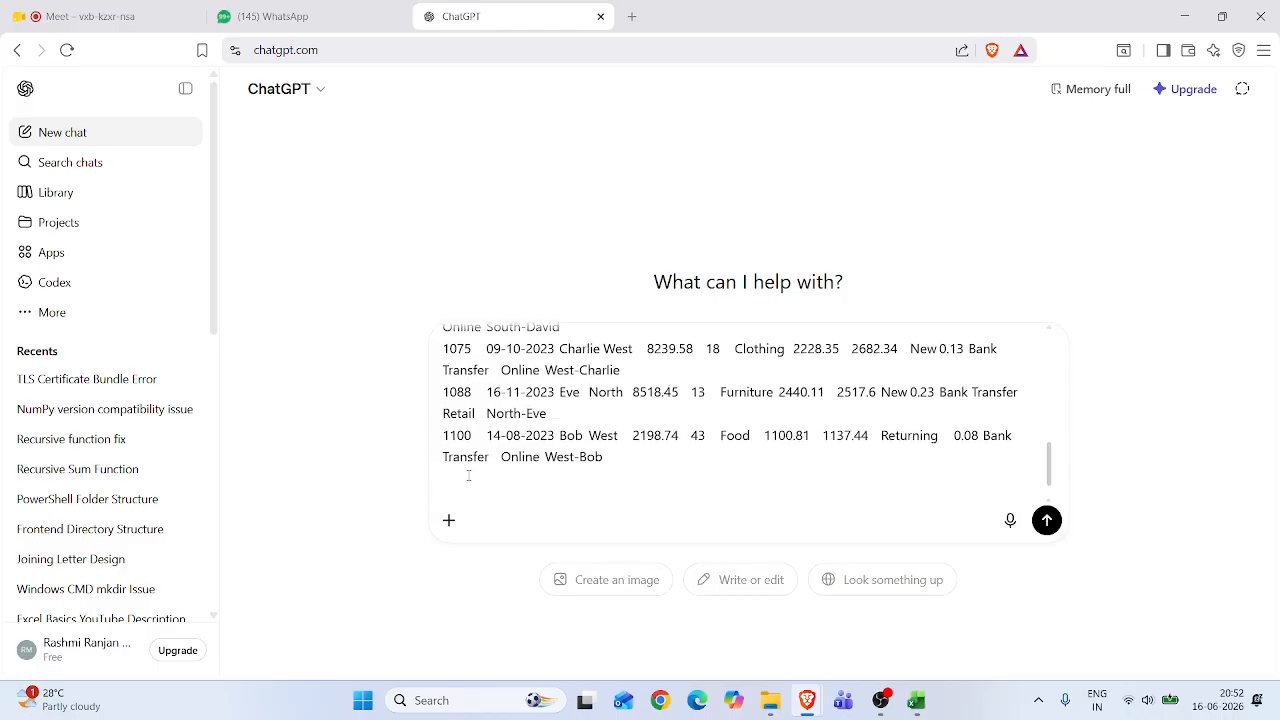
key("shift+Return")
key("shift+Return")
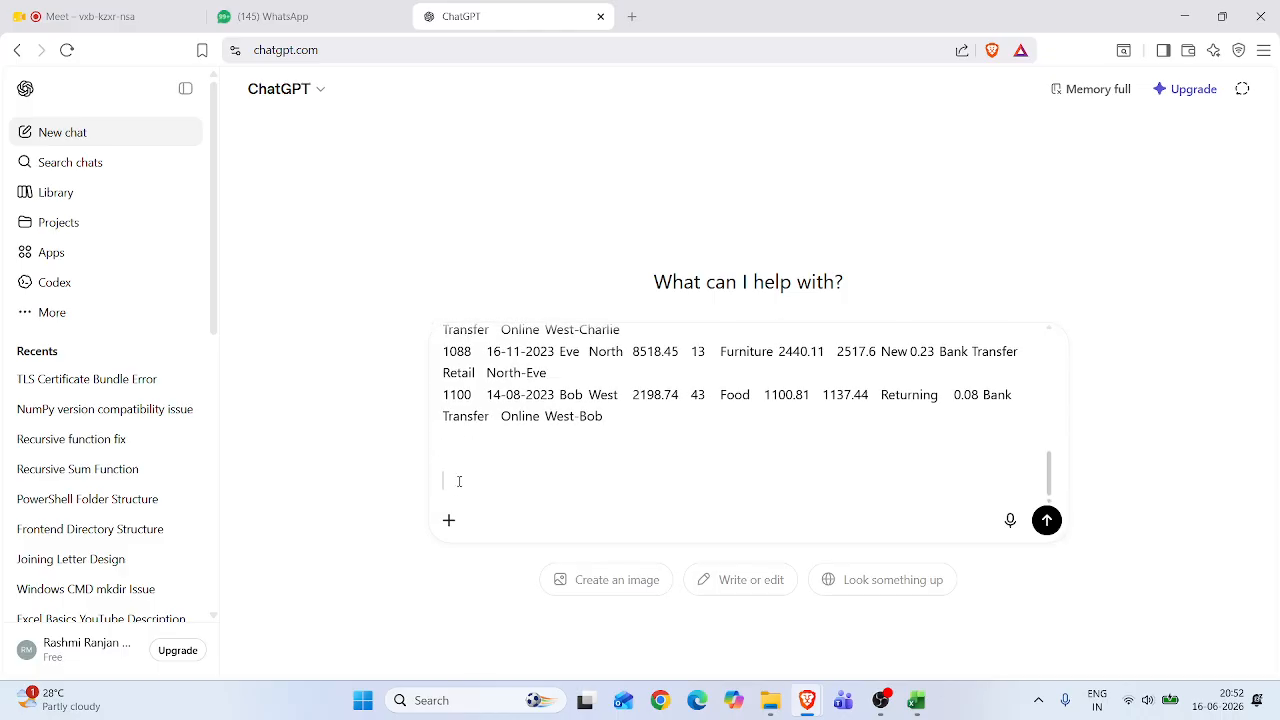
Add "give me some analytical questions to do in pivot table" below the pasted data and send the prompt
type("give me some analytical questions")
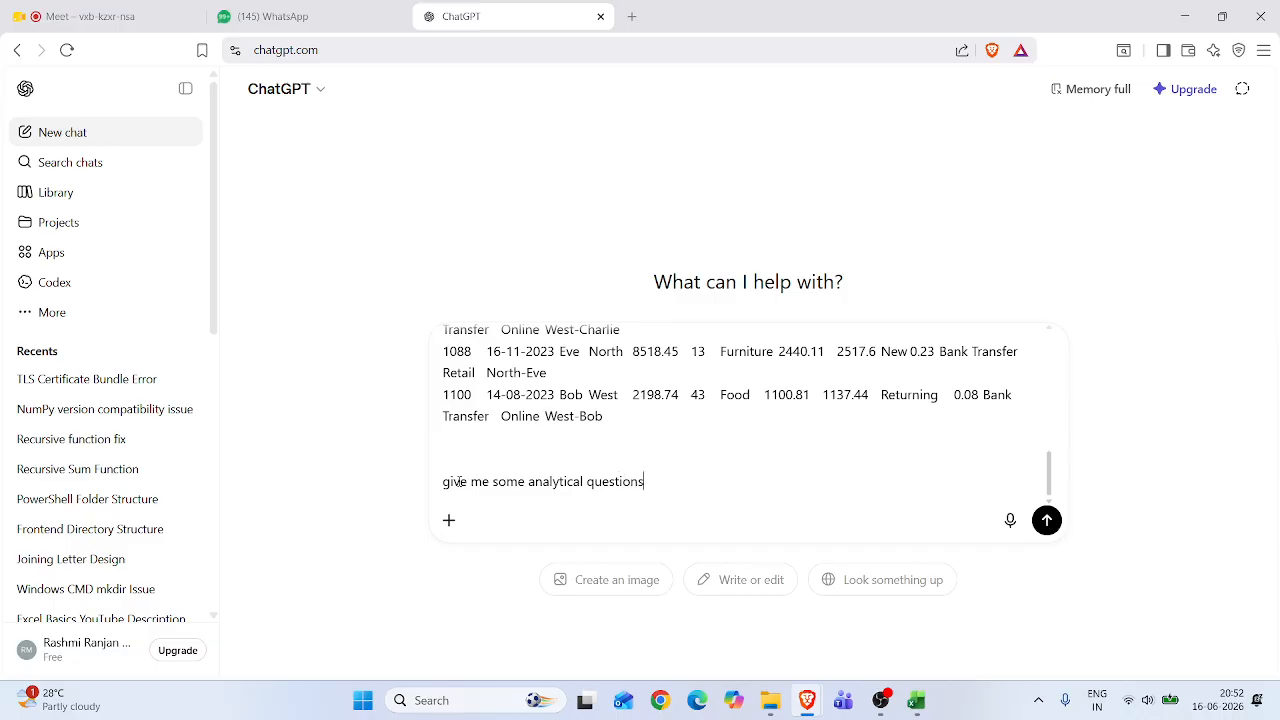
type(" to do in pivot table")
key("Return")
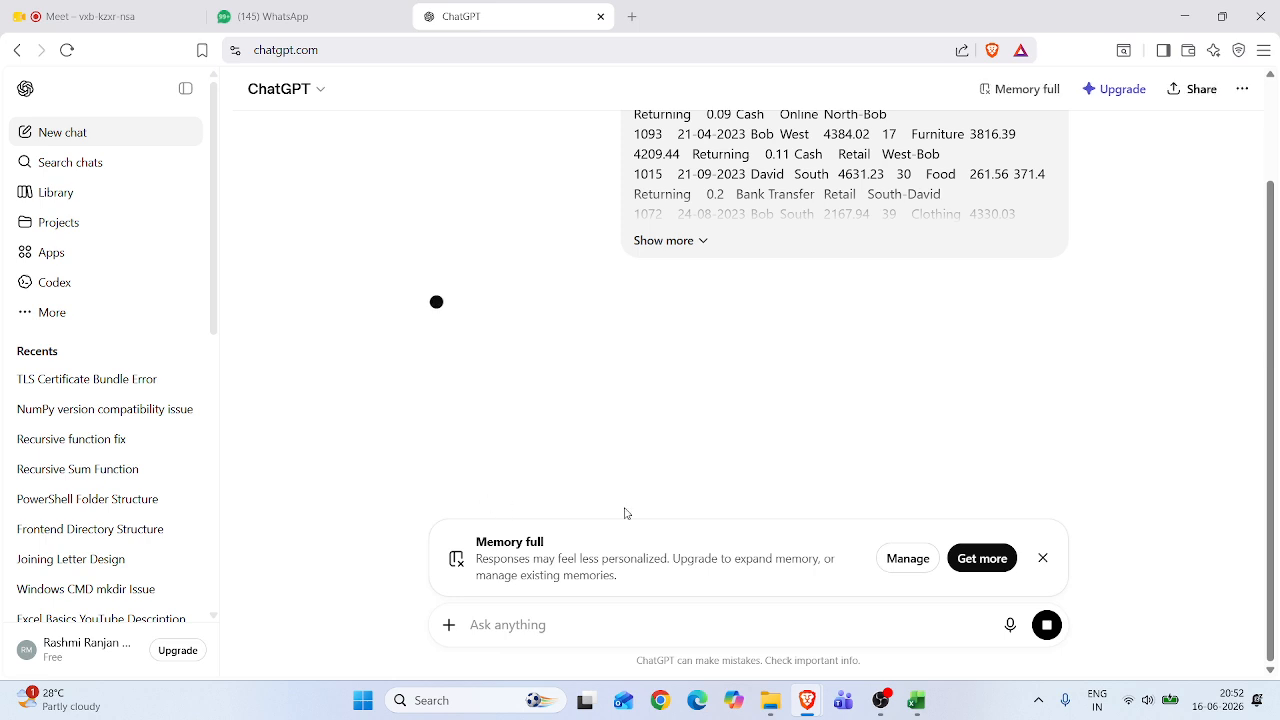
Dismiss the memory notice and review the suggested Discount Analysis questions for a PivotTable to build
left_click(1042, 558)
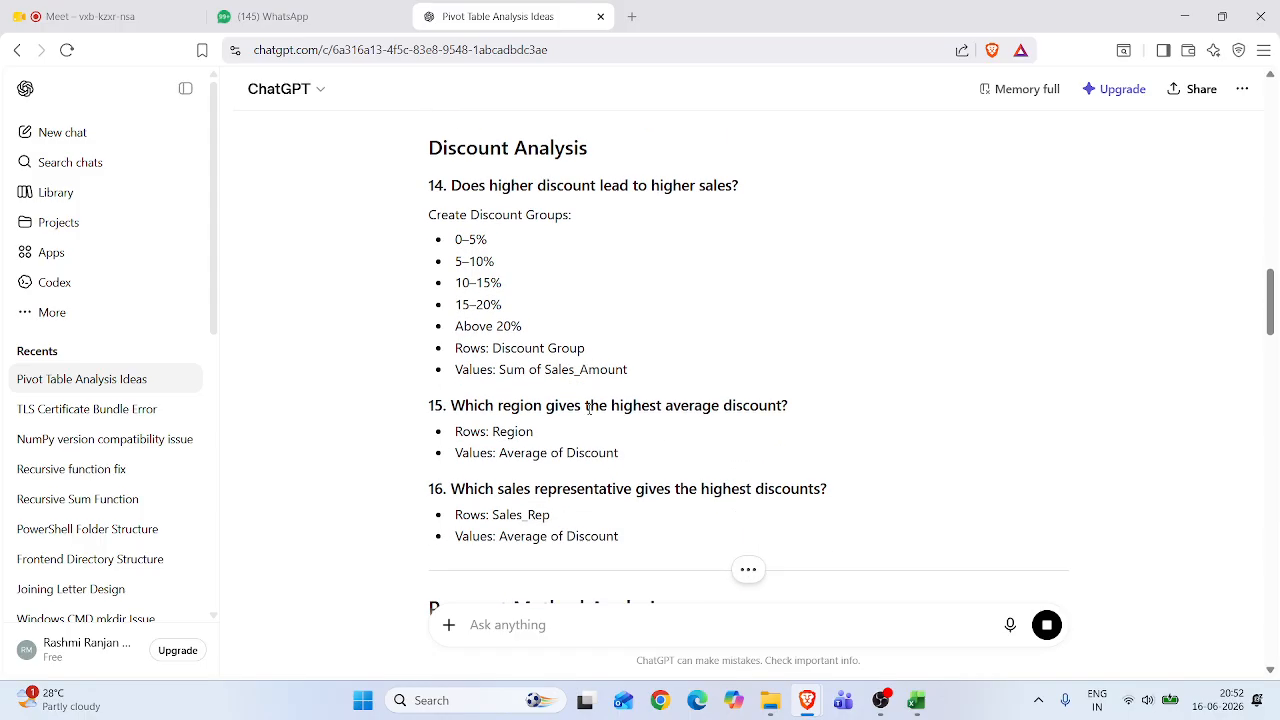
scroll(589, 409, "up", 1)
scroll(581, 421, "up", 1)
scroll(581, 421, "down", 1)
scroll(581, 421, "down", 3)
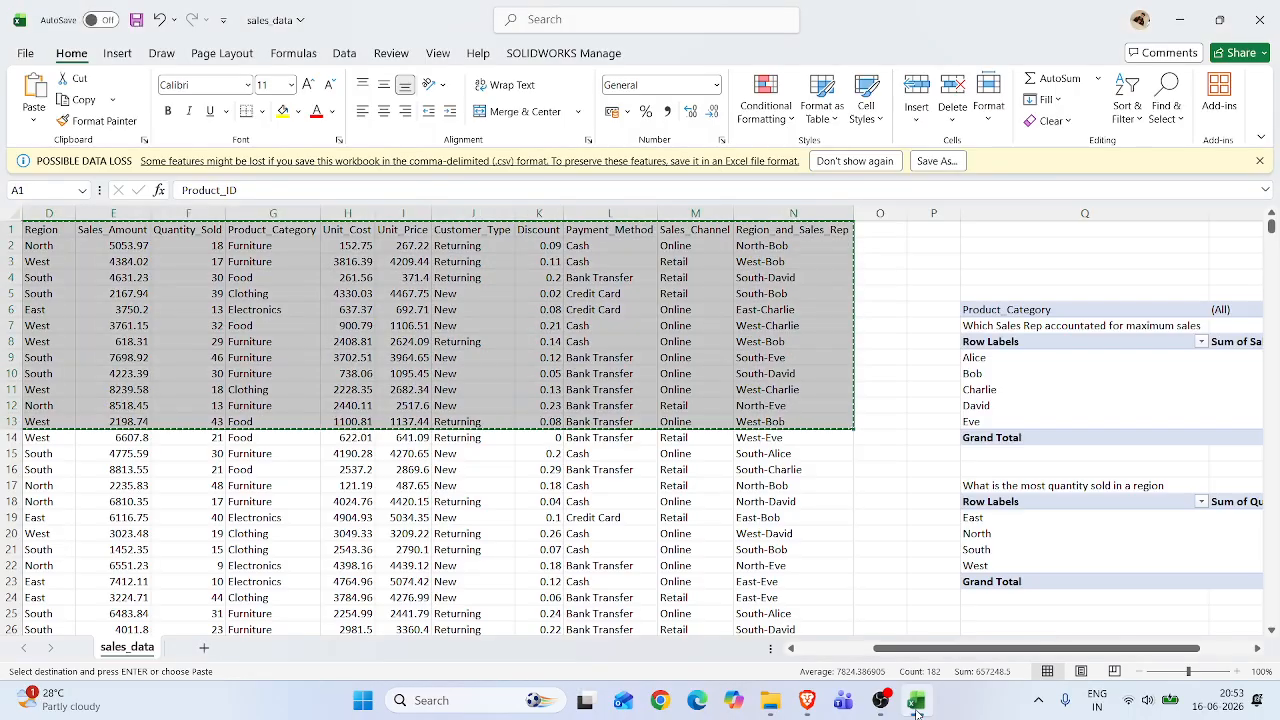
Switch to Excel and insert a PivotTable from sales_data range A1:N1001 in the existing worksheet at cell Q31
left_click(916, 700)
scroll(914, 556, "left", 3)
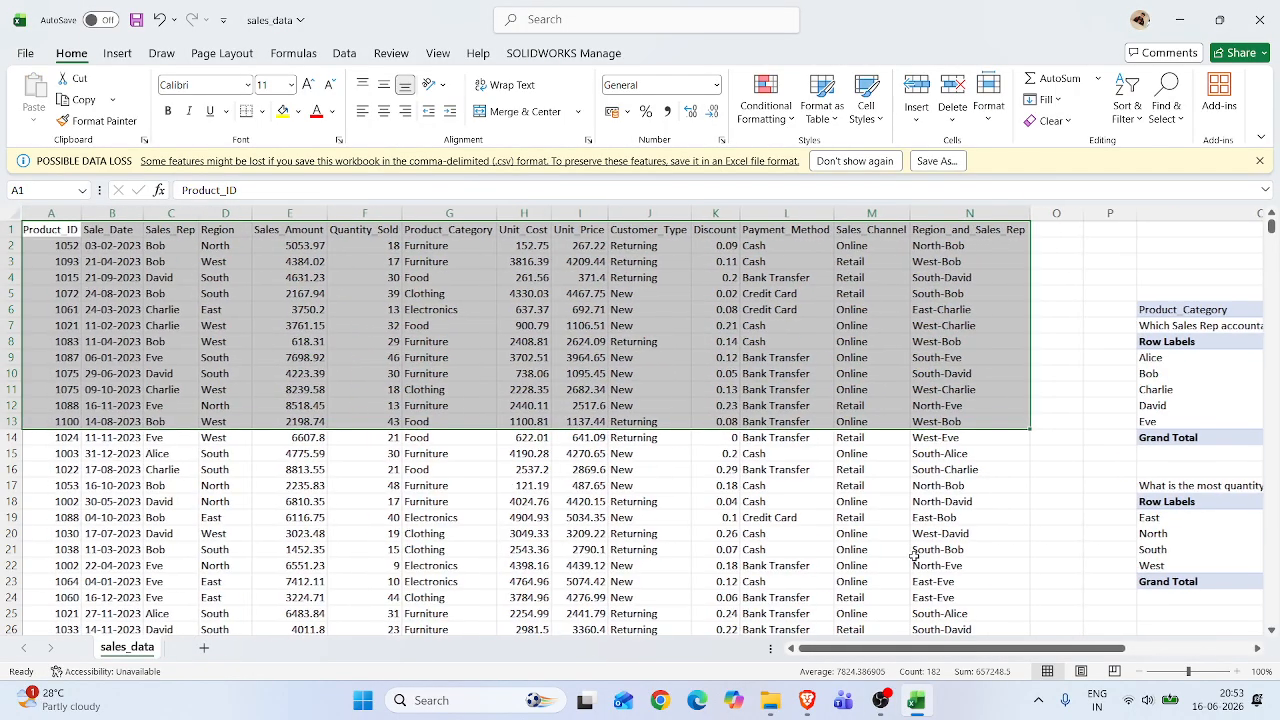
left_click(432, 487)
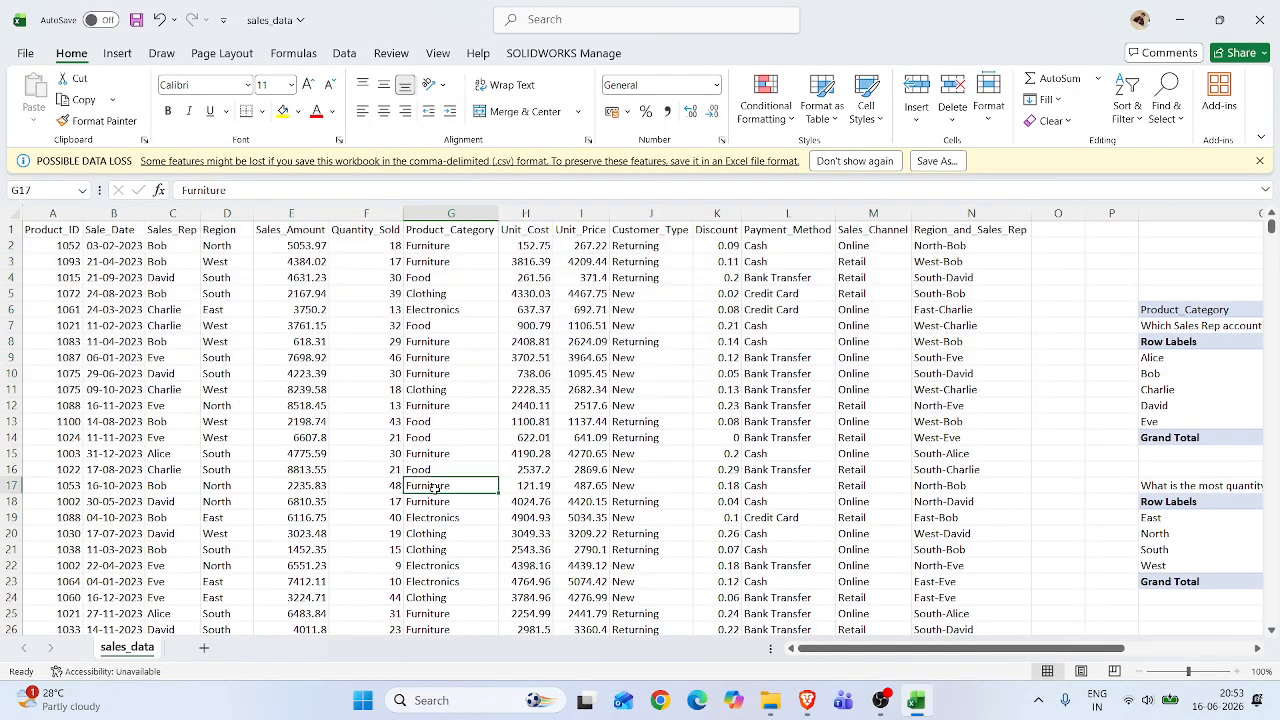
left_click(54, 230)
key("ctrl+shift+Down")
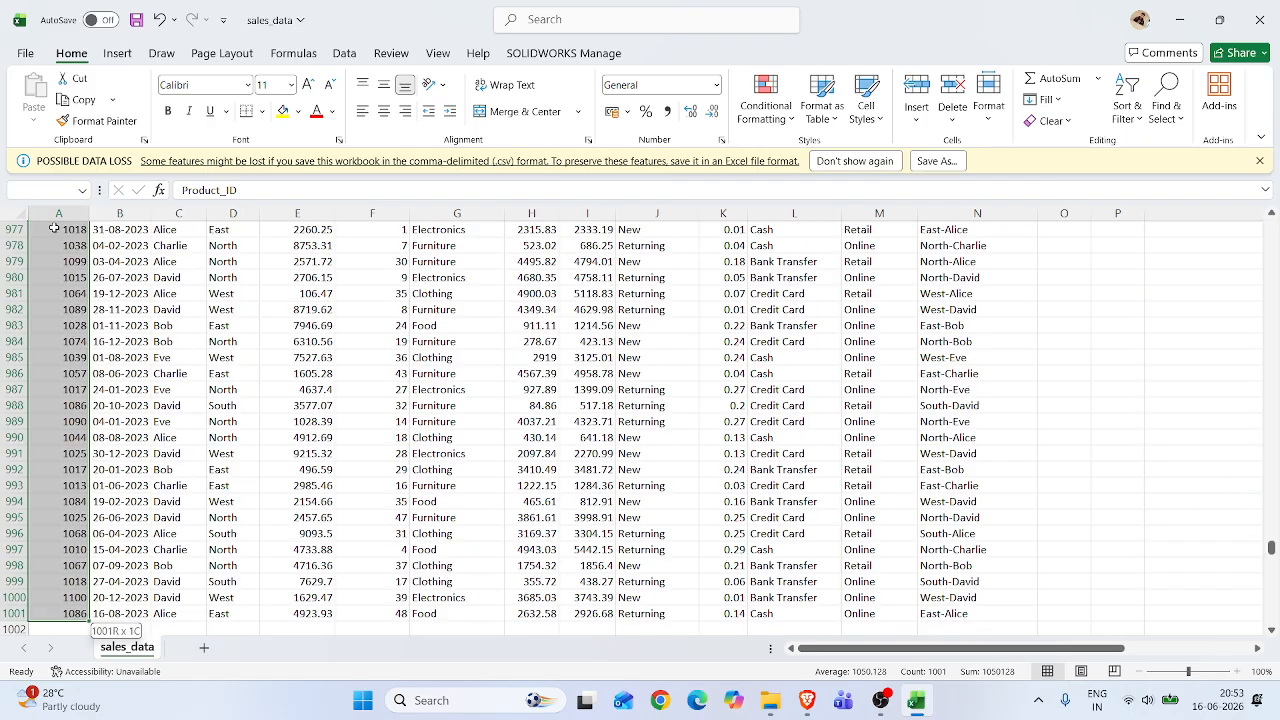
key("ctrl+shift+Right")
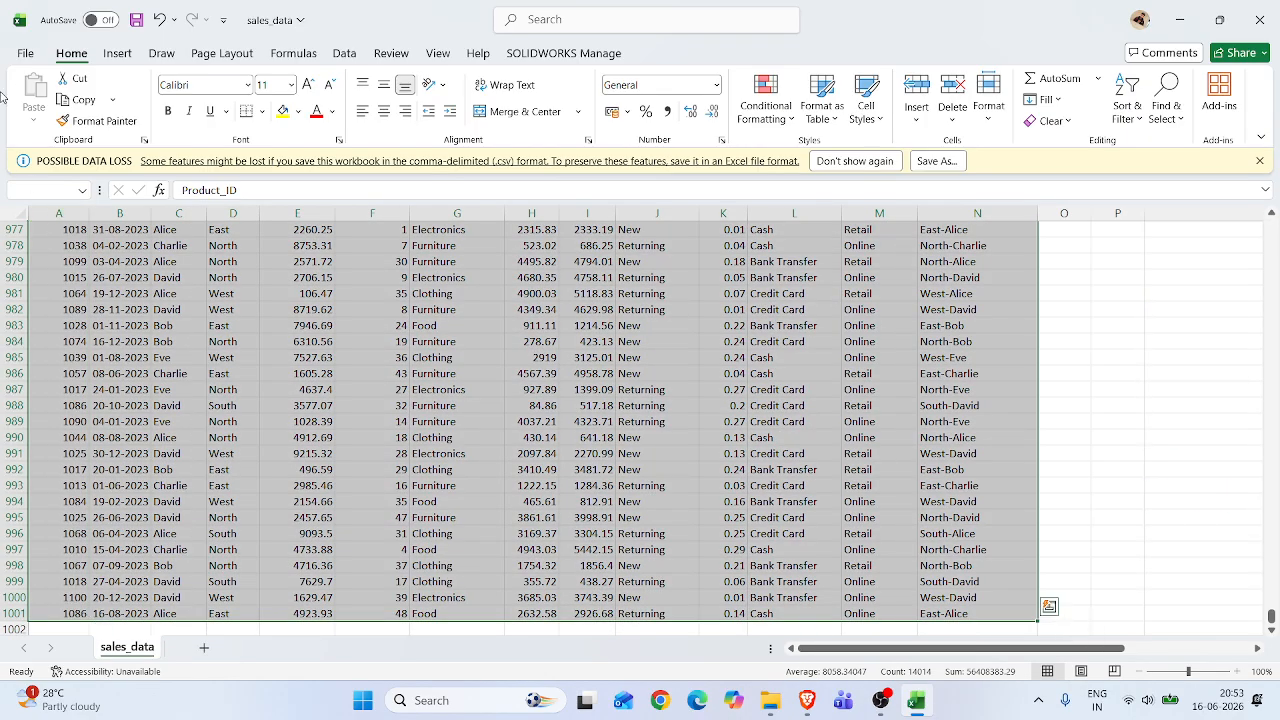
left_click(128, 56)
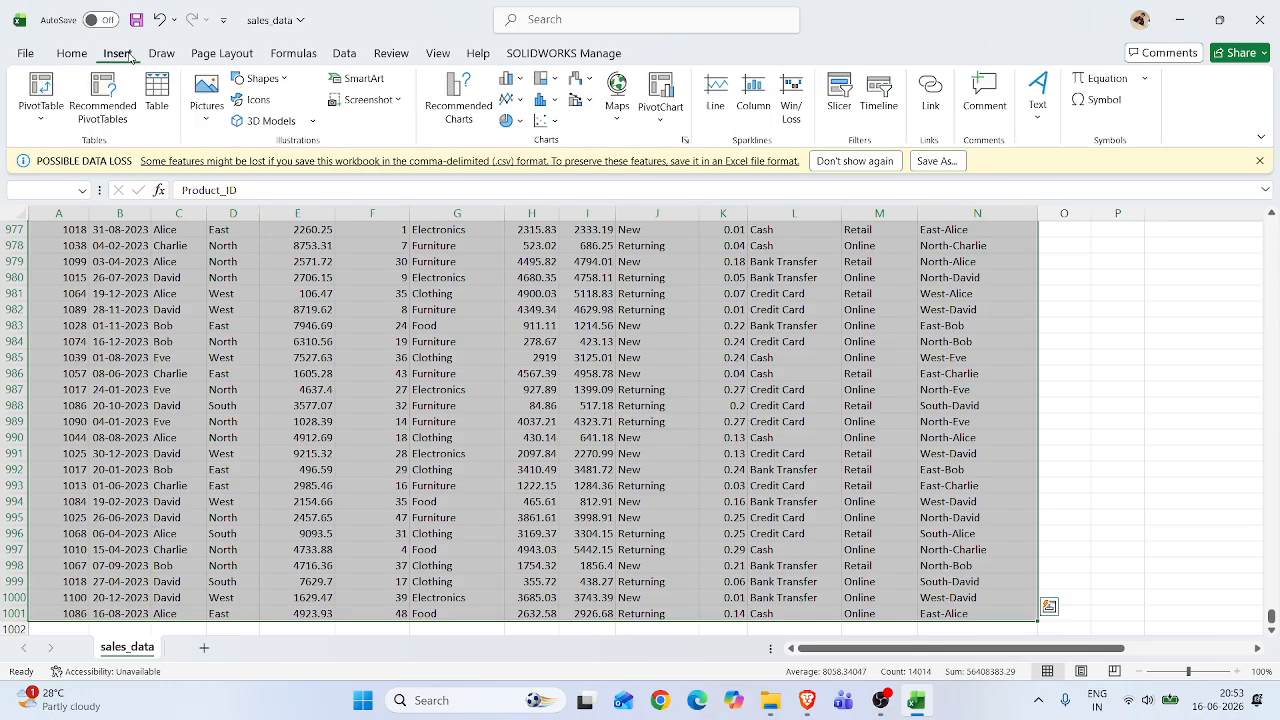
left_click(40, 117)
left_click(63, 142)
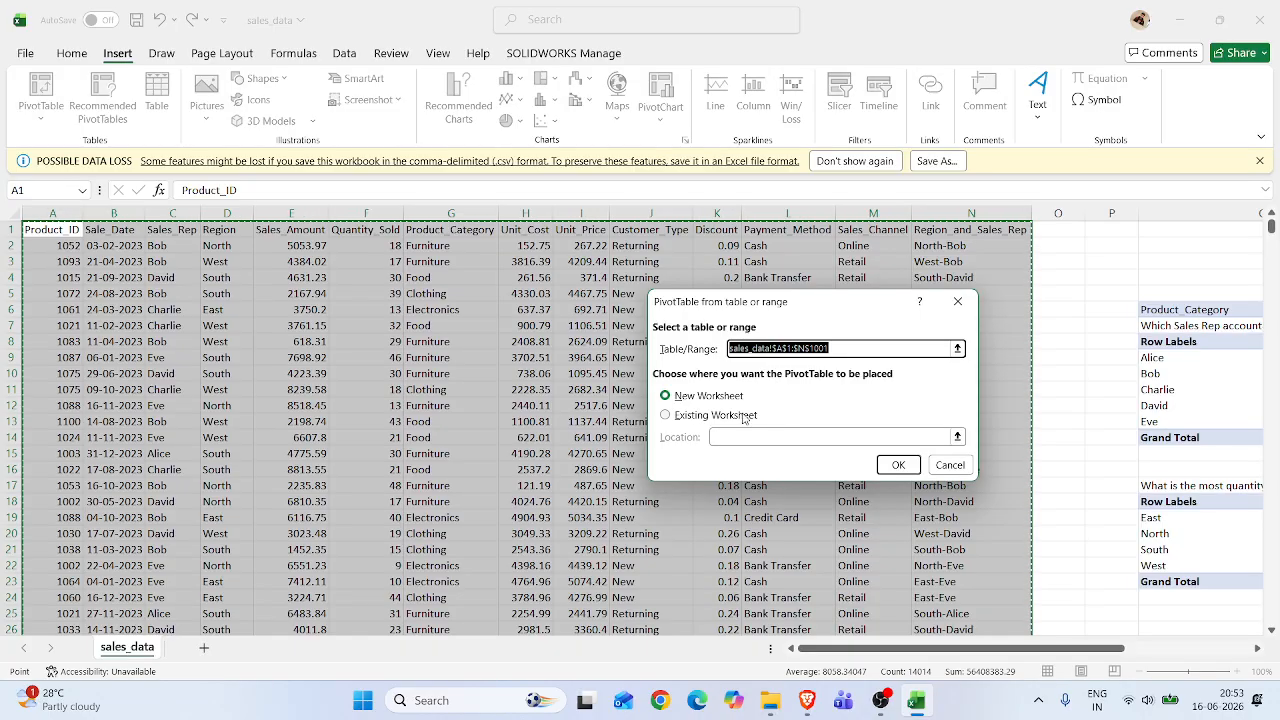
left_click(680, 415)
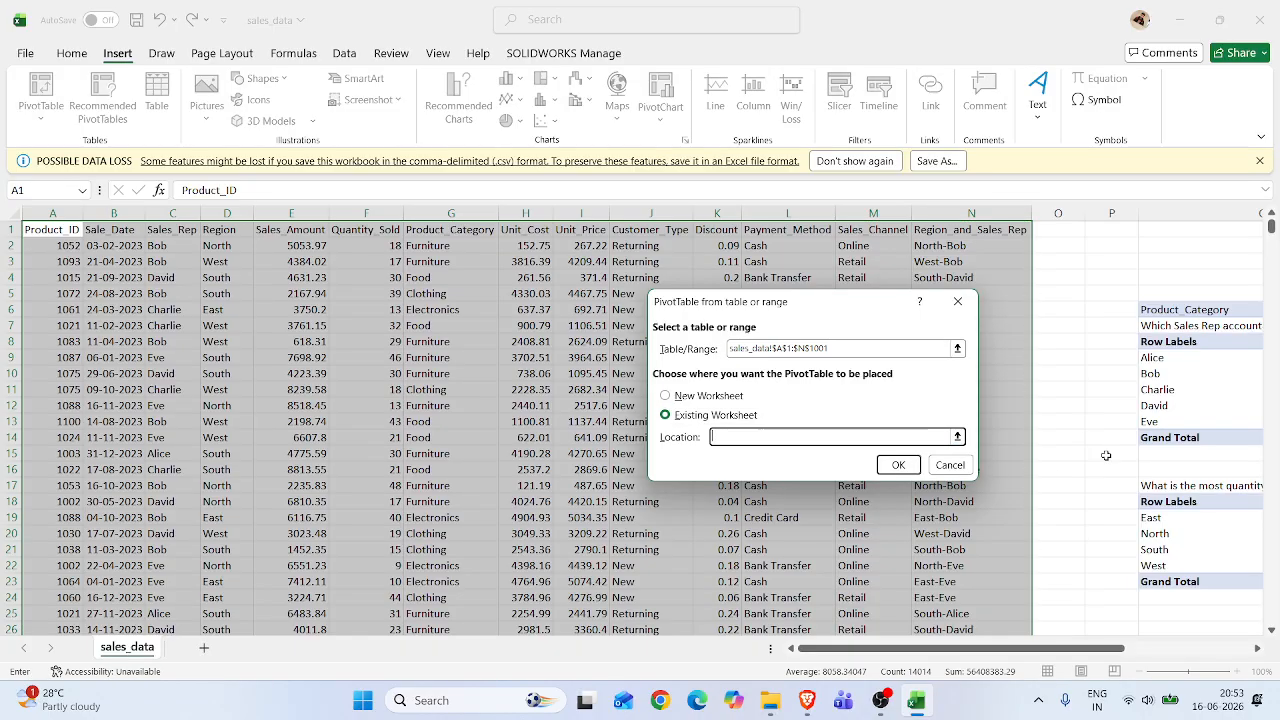
scroll(1118, 542, "down", 8)
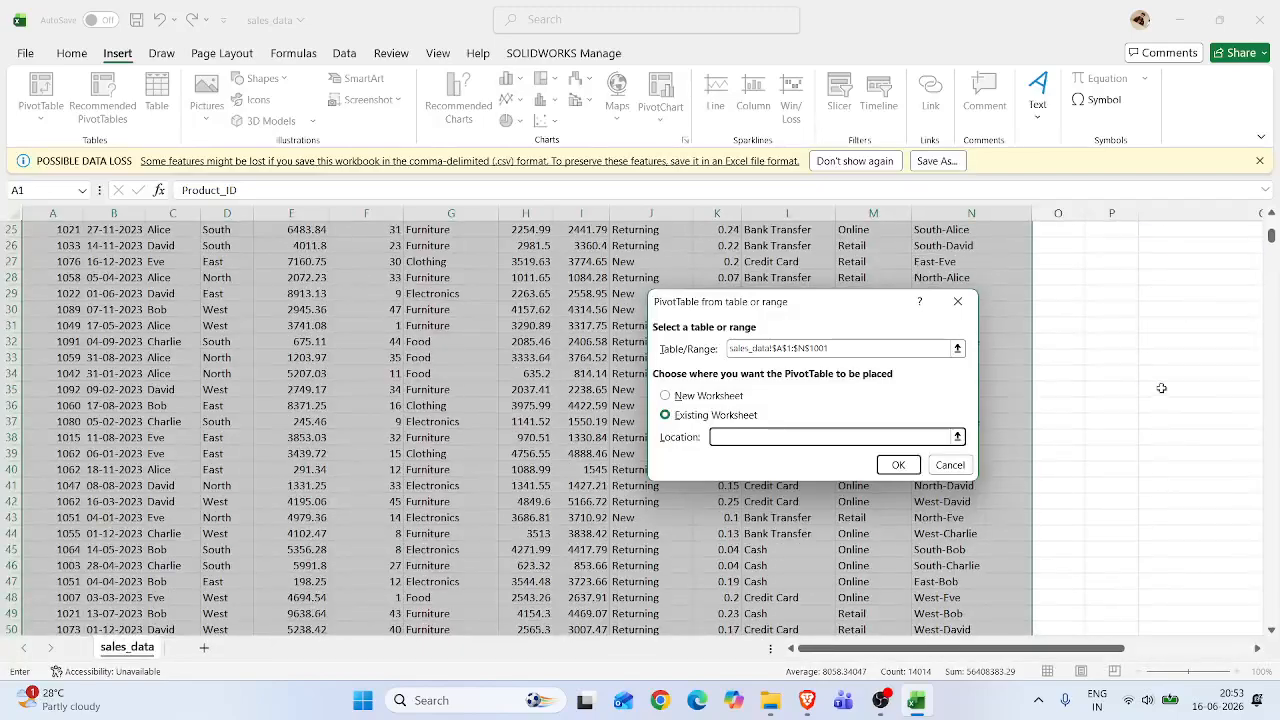
left_click(1165, 327)
left_click(898, 465)
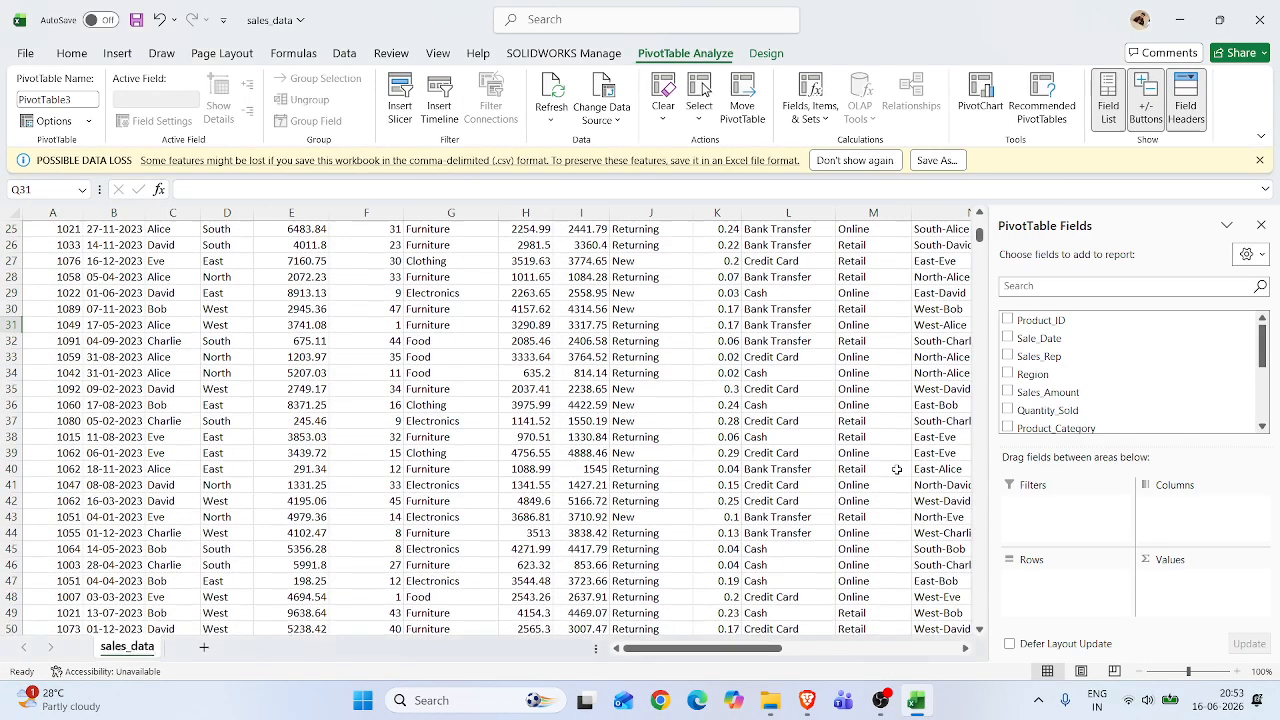
Add Region to the rows and Discount to the values of the new PivotTable
left_click_drag(760, 650, 878, 652)
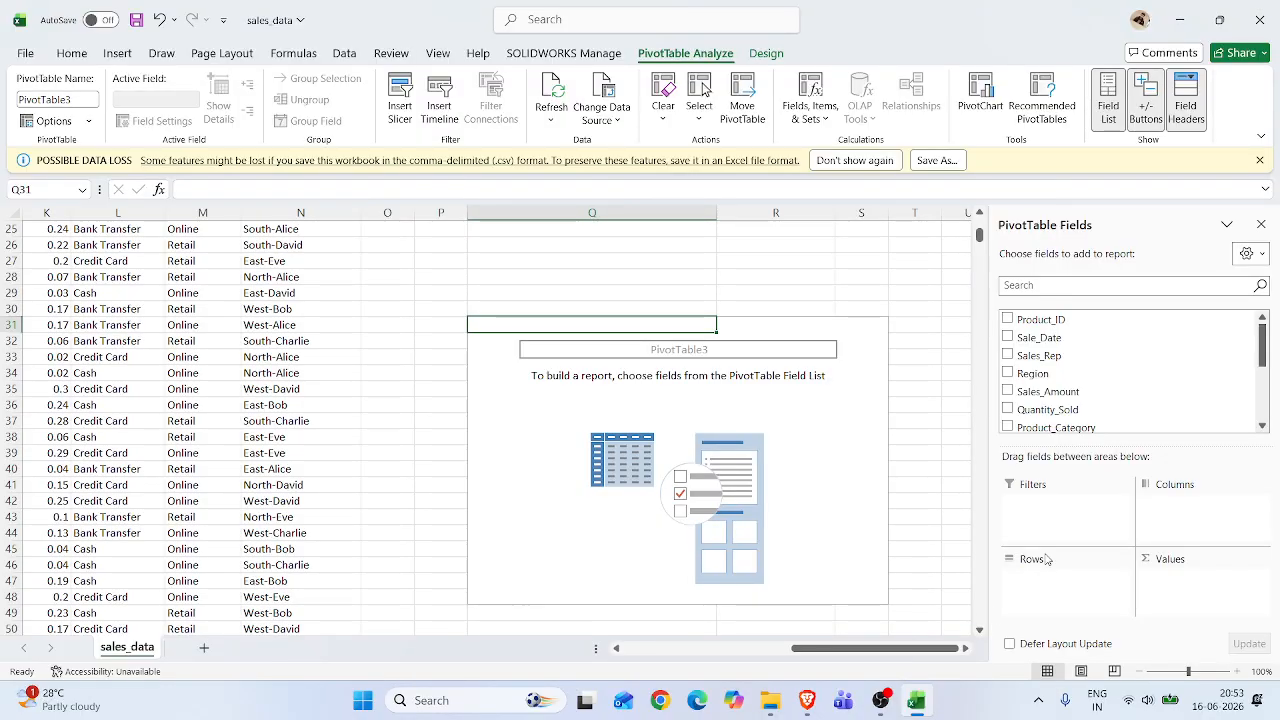
left_click_drag(1025, 376, 1024, 578)
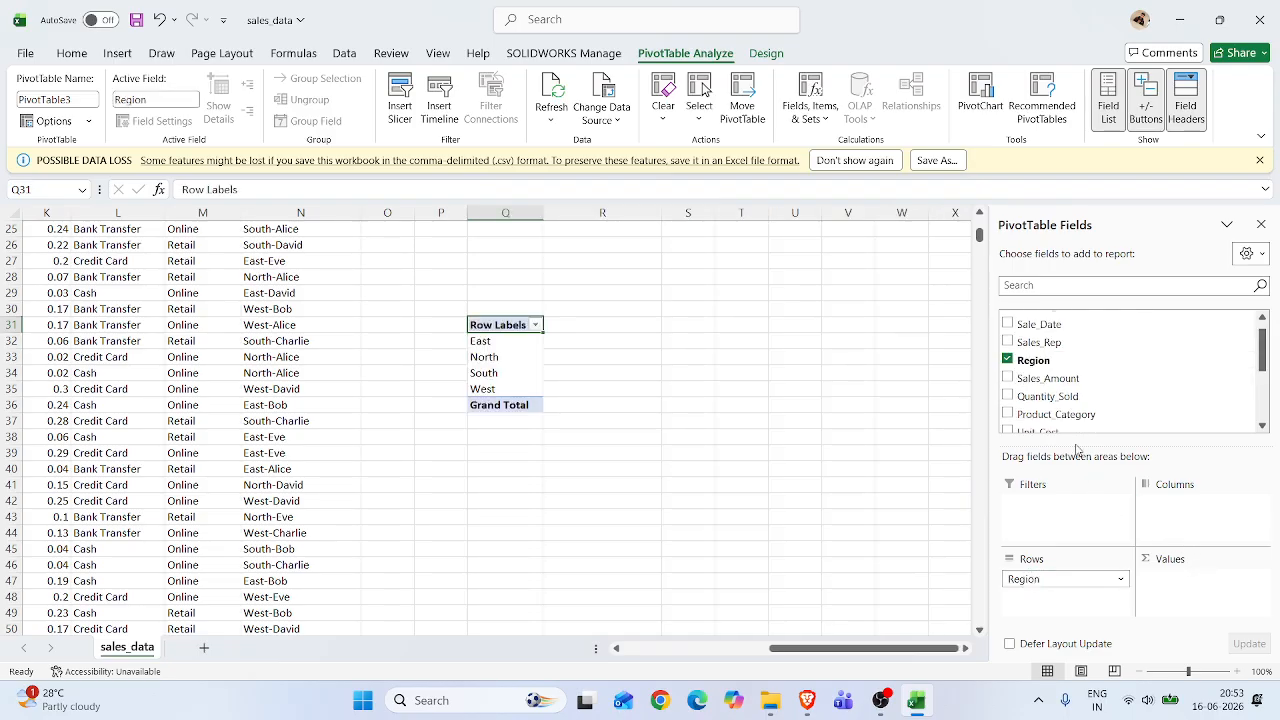
scroll(1045, 410, "down", 2)
left_click_drag(1045, 406, 1177, 587)
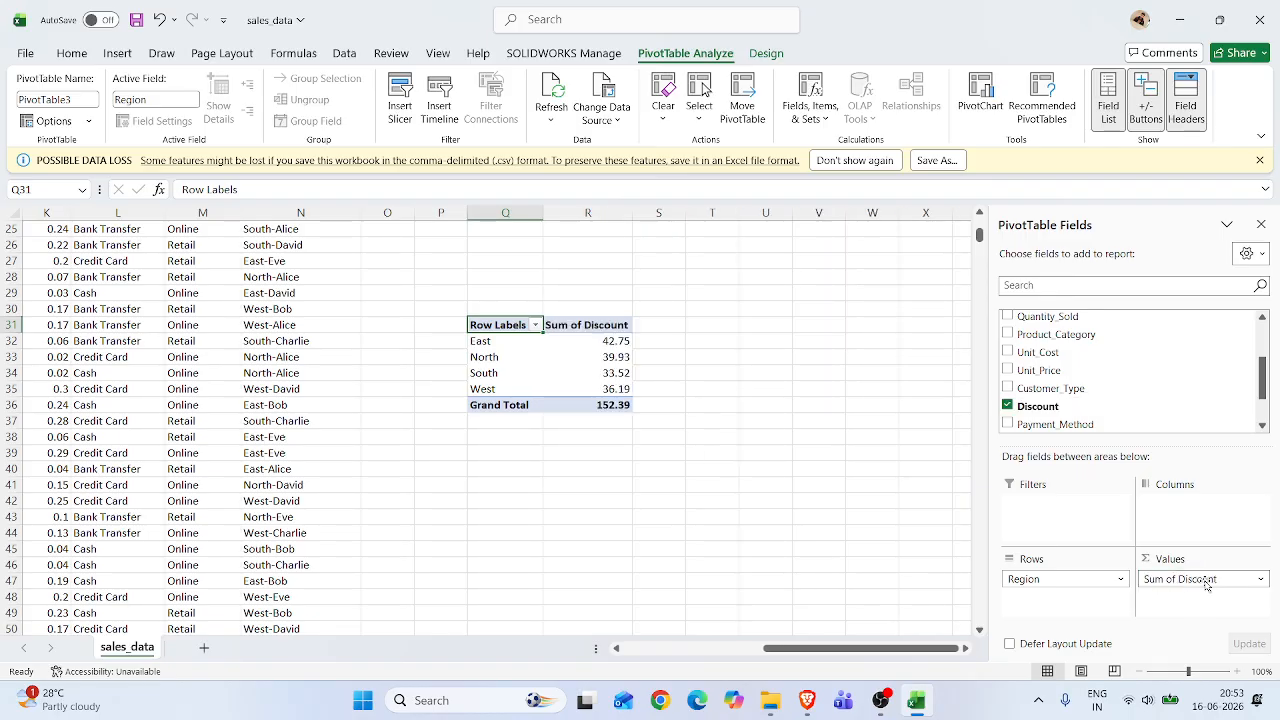
Summarize the Discount value field by Average instead of Sum
left_click(1256, 580)
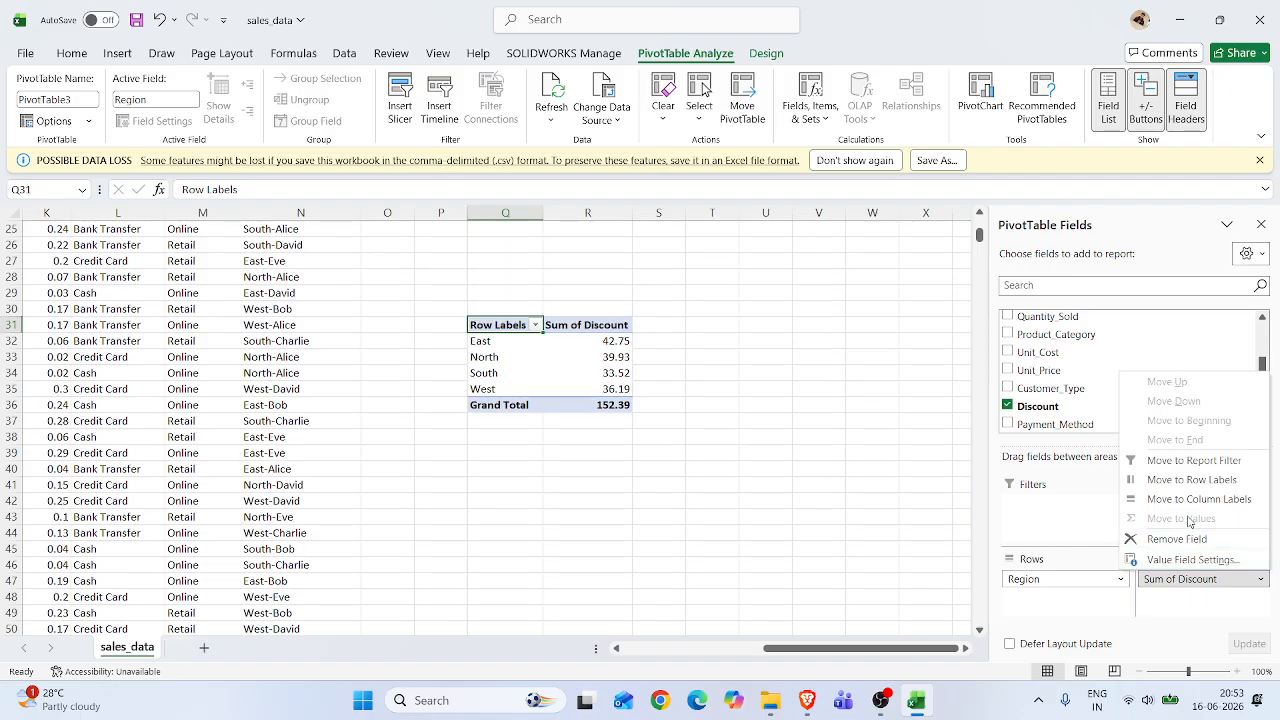
left_click(1183, 562)
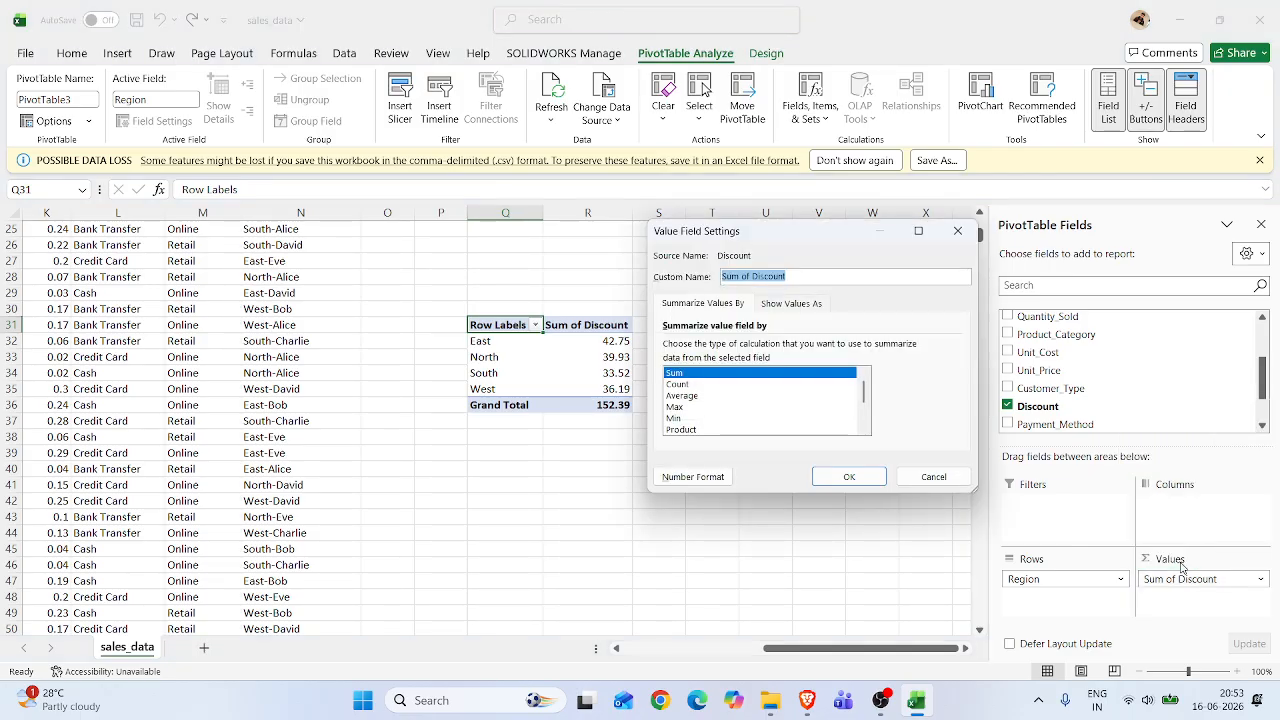
left_click(683, 397)
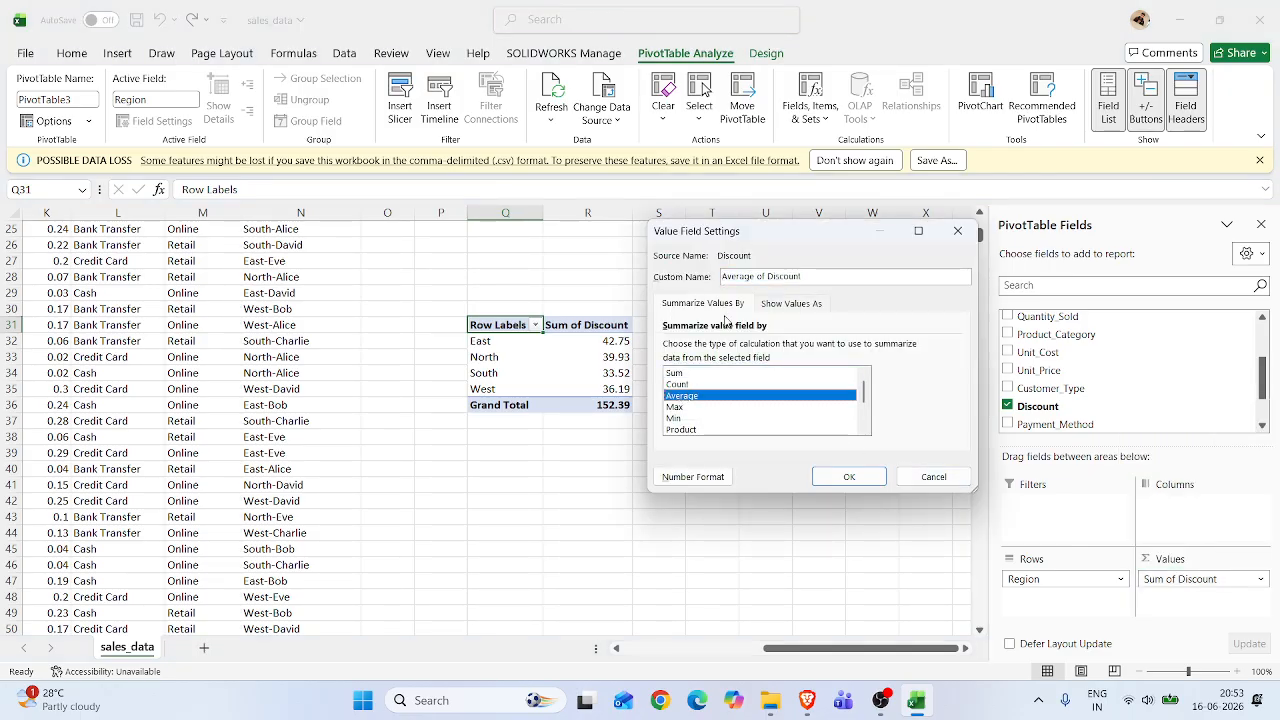
left_click(849, 476)
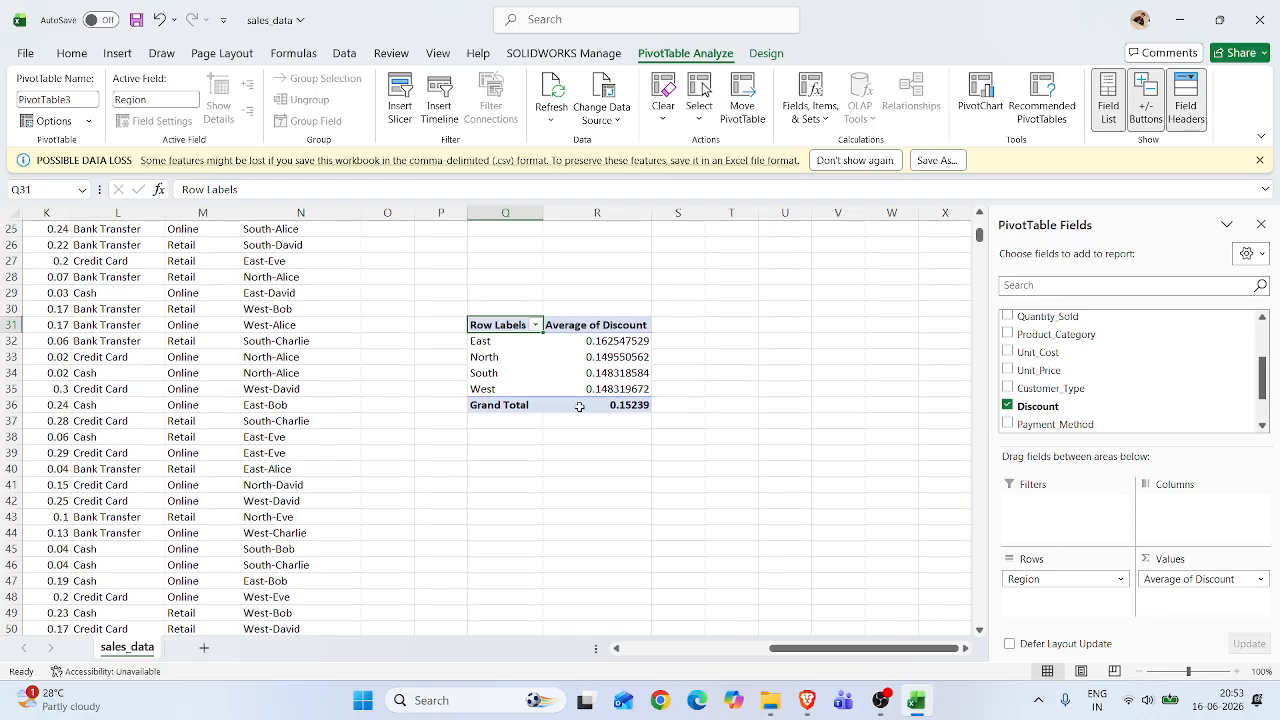
Compare the average discounts by region, switch to ChatGPT and review the suggested questions from Payment Method through Profitability Analysis
mouse_move(572, 371)
mouse_move(640, 343)
mouse_move(807, 700)
left_click(705, 621)
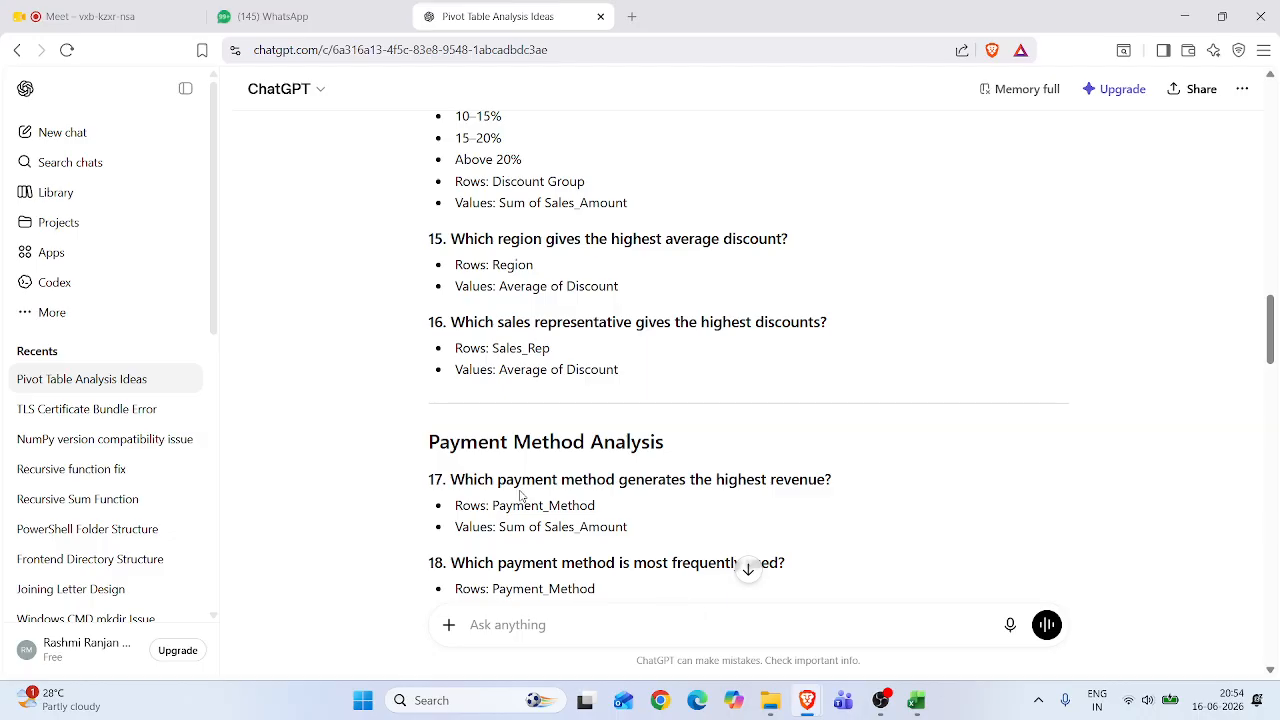
scroll(520, 495, "down", 2)
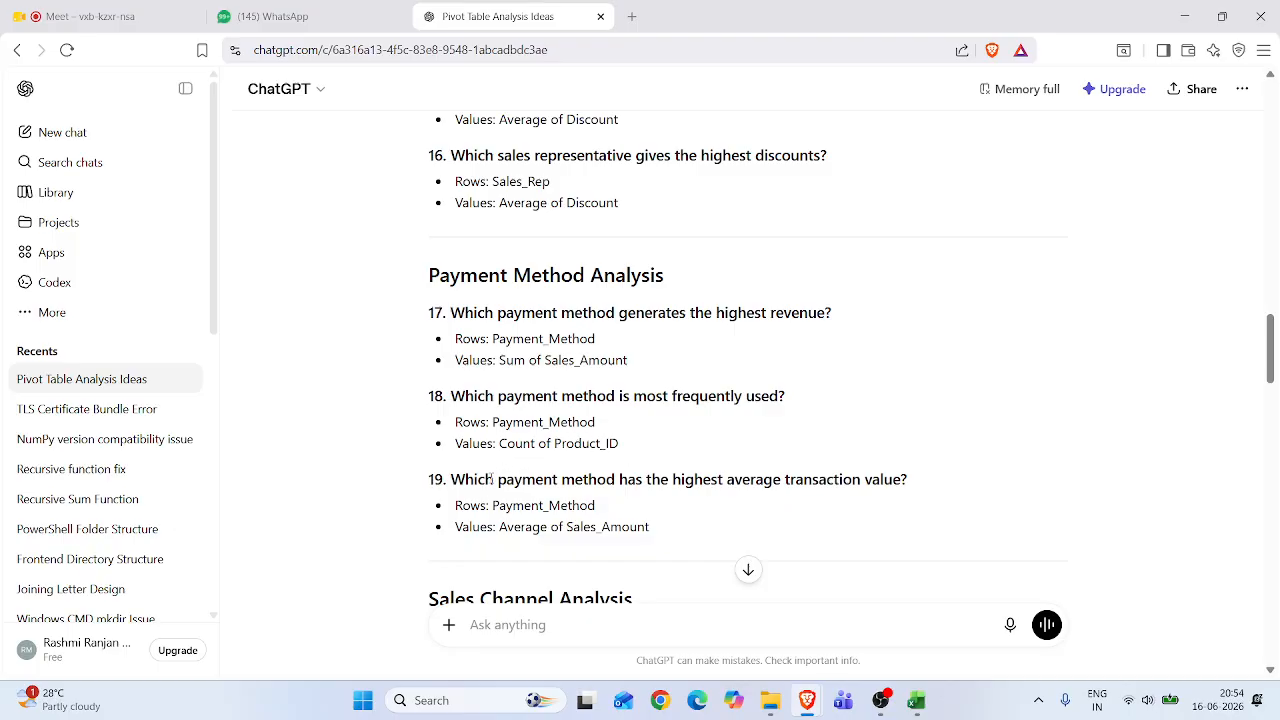
scroll(491, 479, "down", 1)
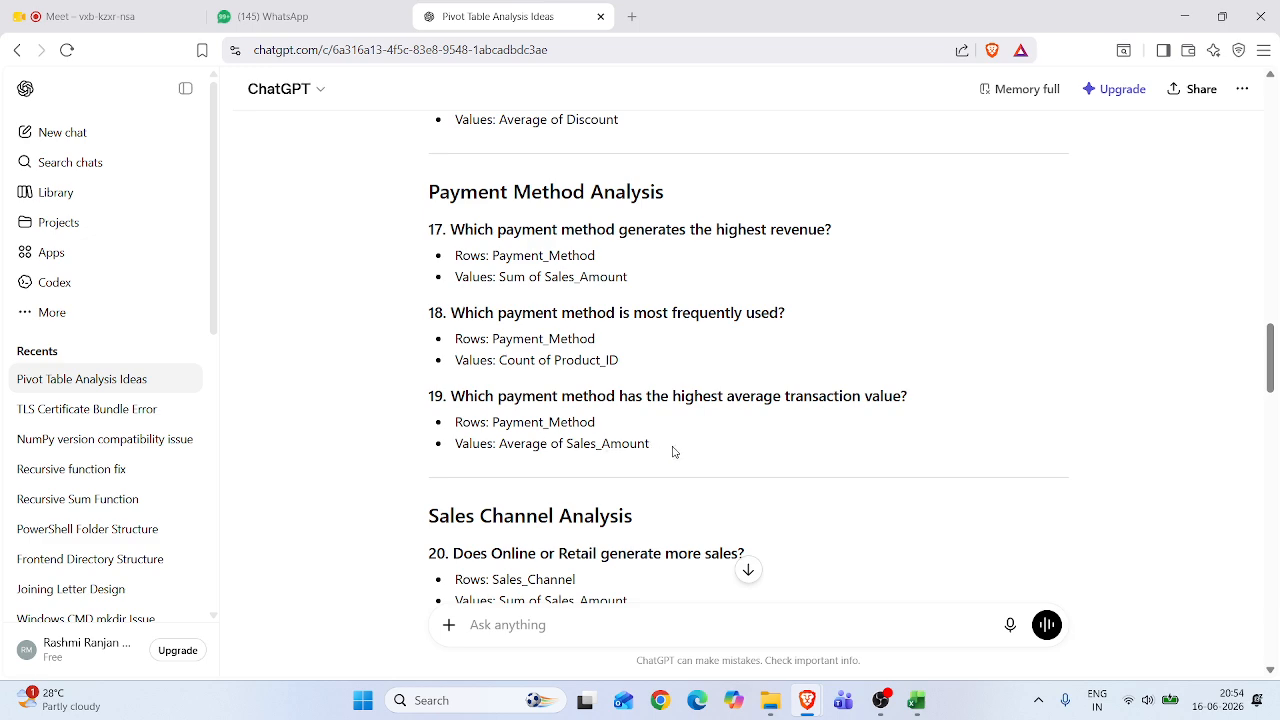
scroll(613, 493, "down", 2)
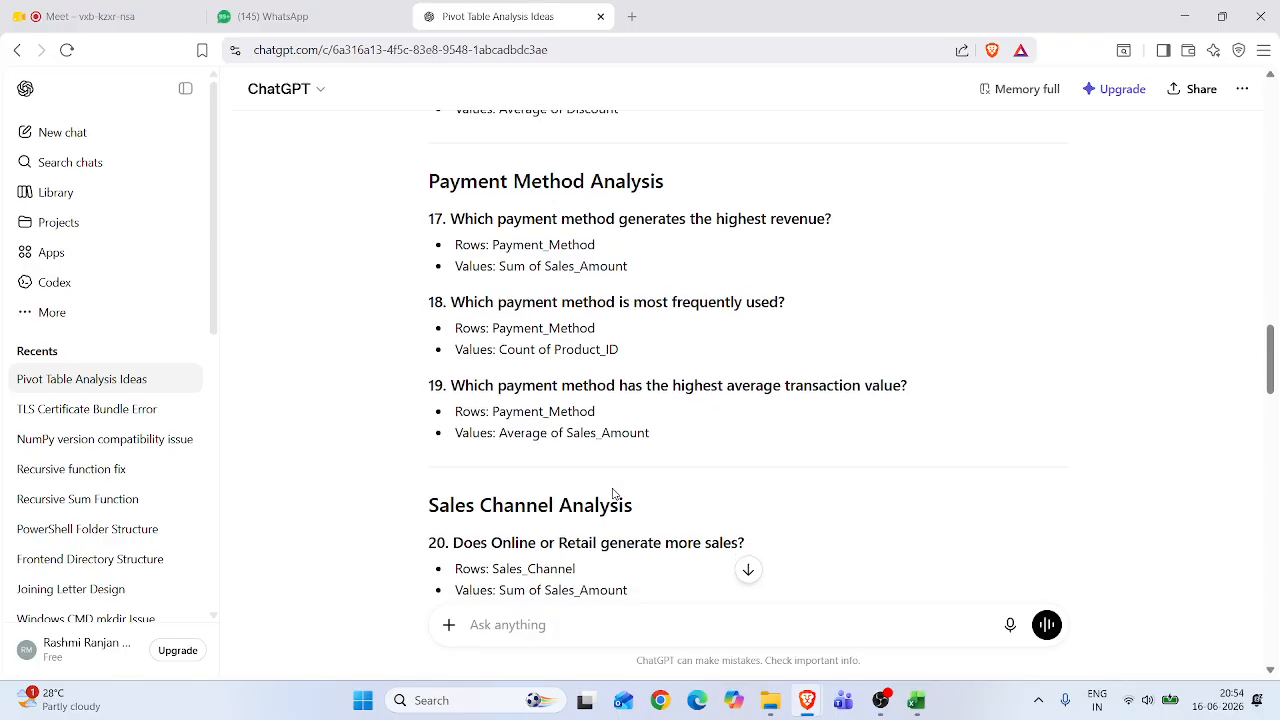
scroll(613, 494, "down", 1)
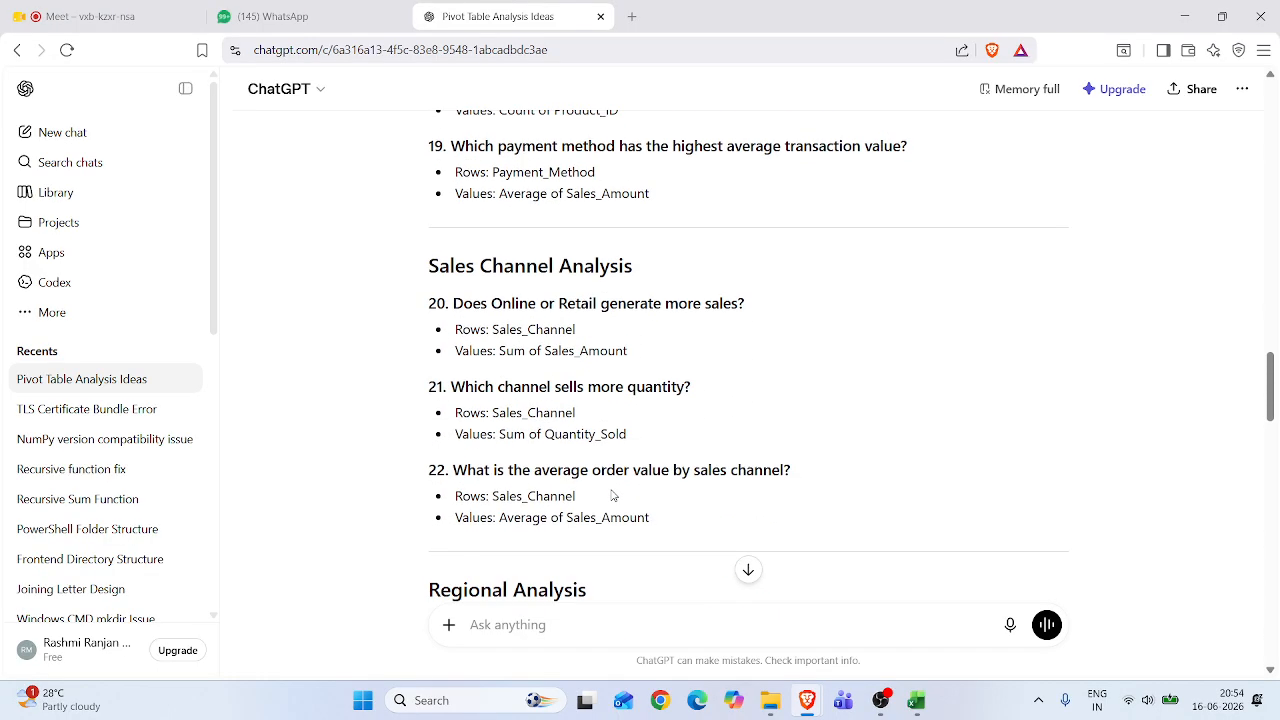
scroll(613, 495, "down", 3)
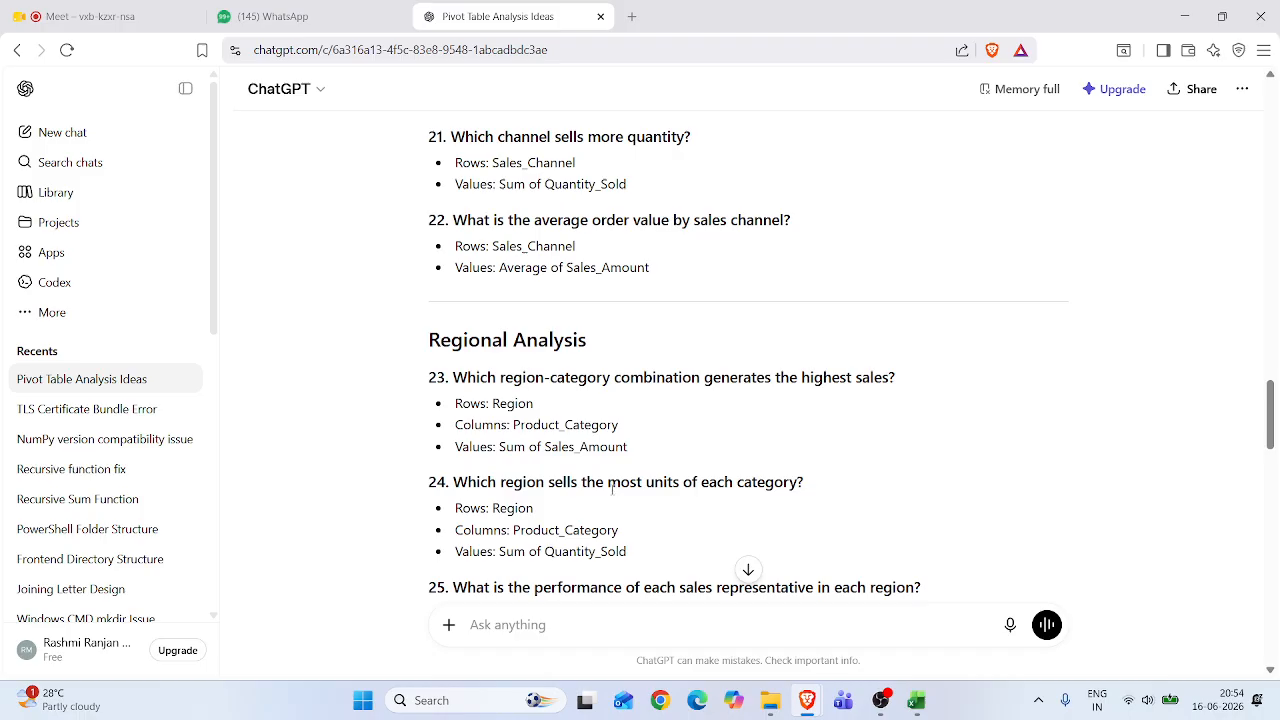
scroll(613, 489, "down", 1)
scroll(613, 495, "down", 11)
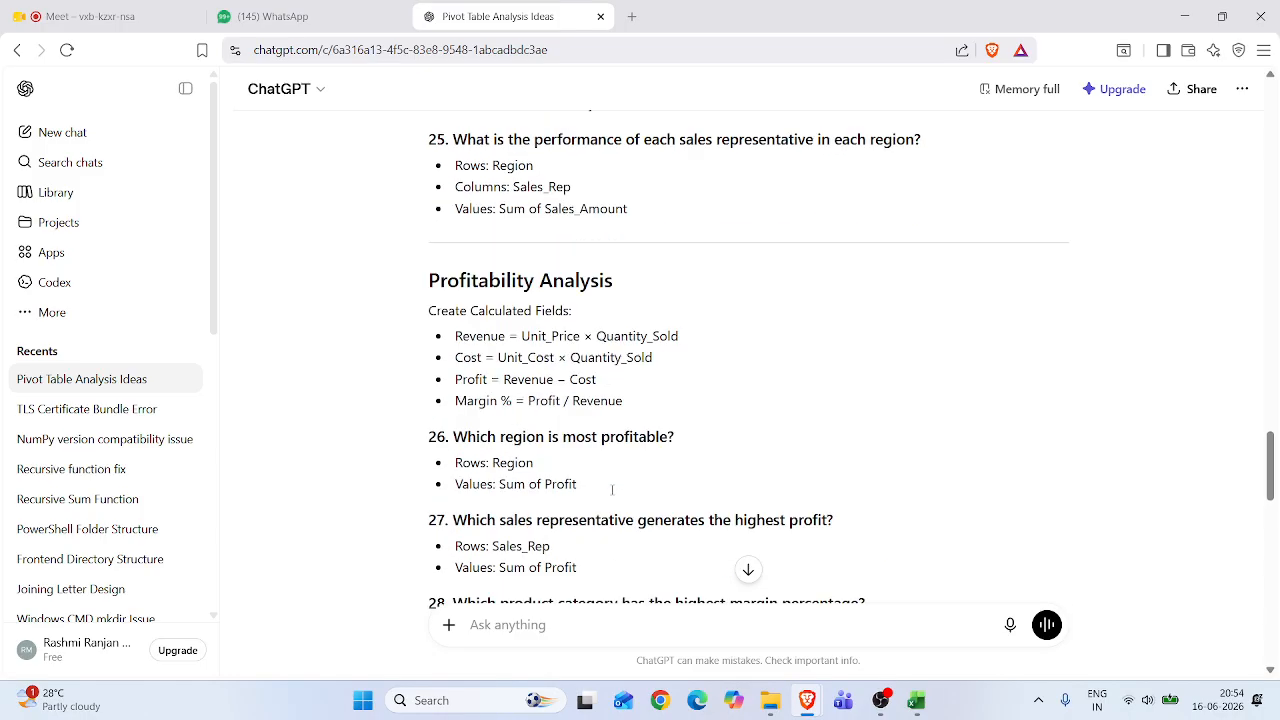
Copy ChatGPT's complete response with the PivotTable analysis questions and minimize the browser to reach the desktop
scroll(613, 492, "down", 2)
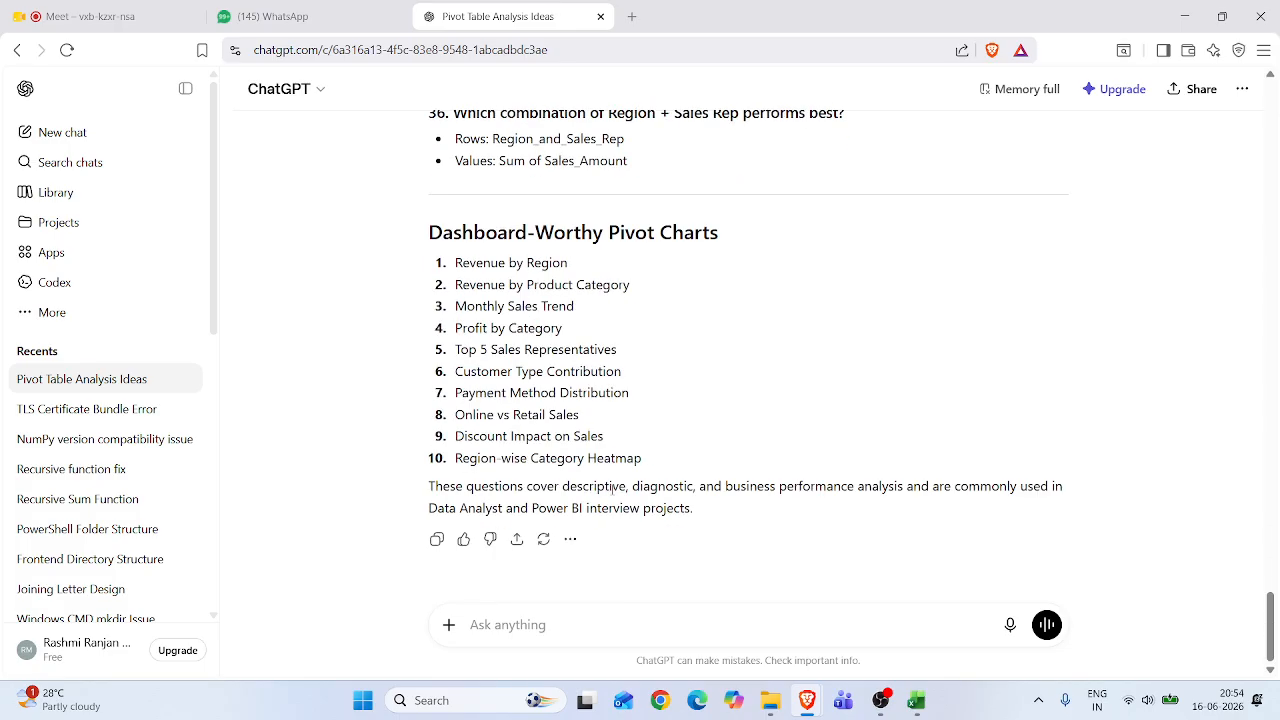
left_click(437, 540)
left_click(807, 700)
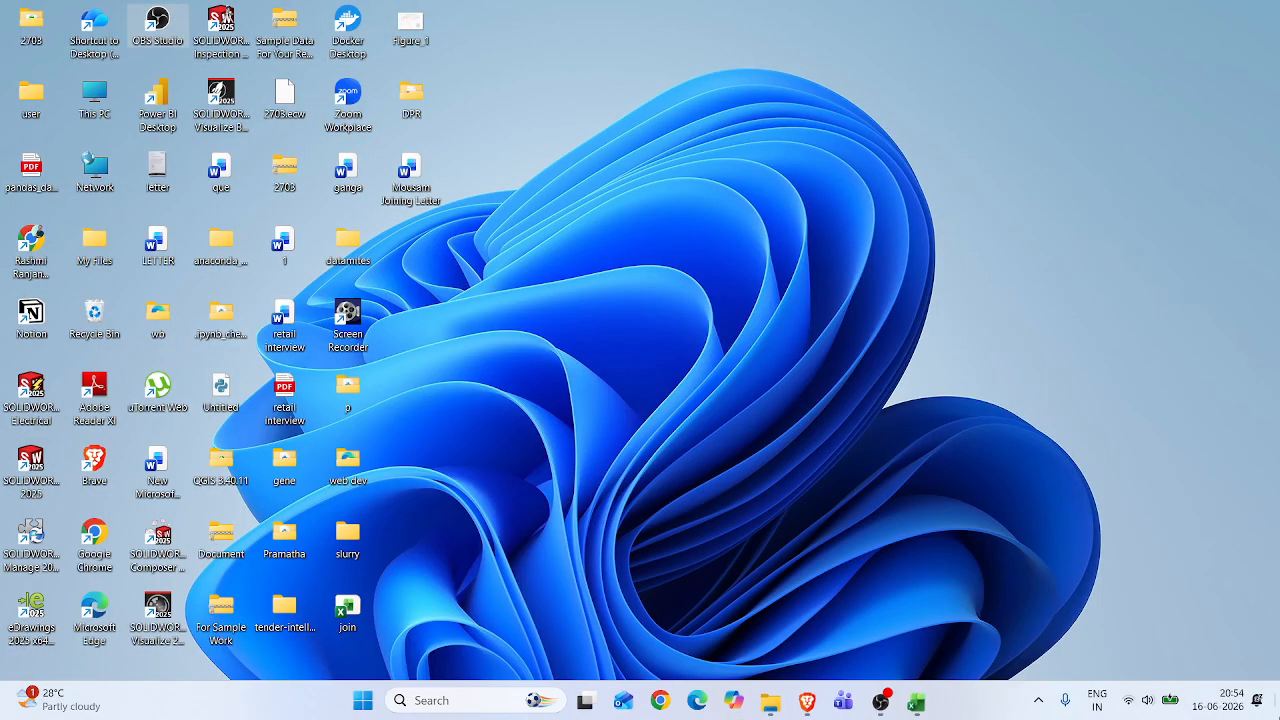
Create a new Microsoft Word document on the desktop named "que pivot table"
right_click(821, 167)
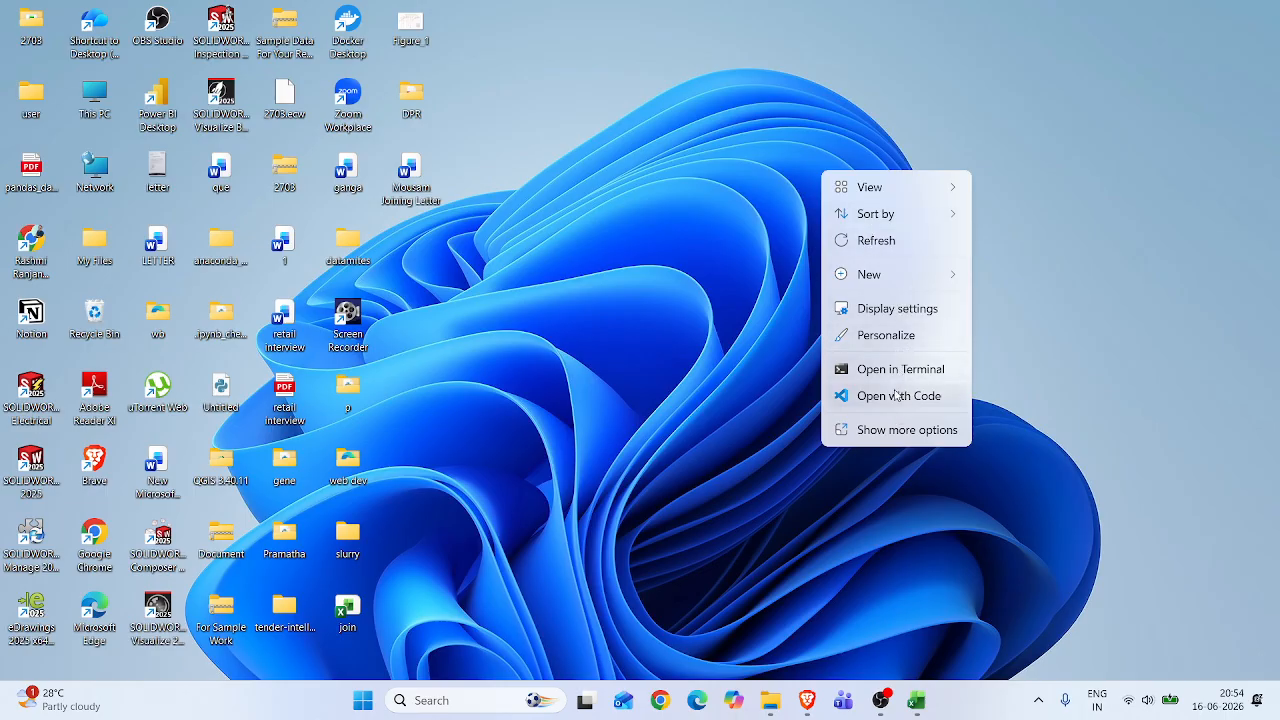
mouse_move(908, 280)
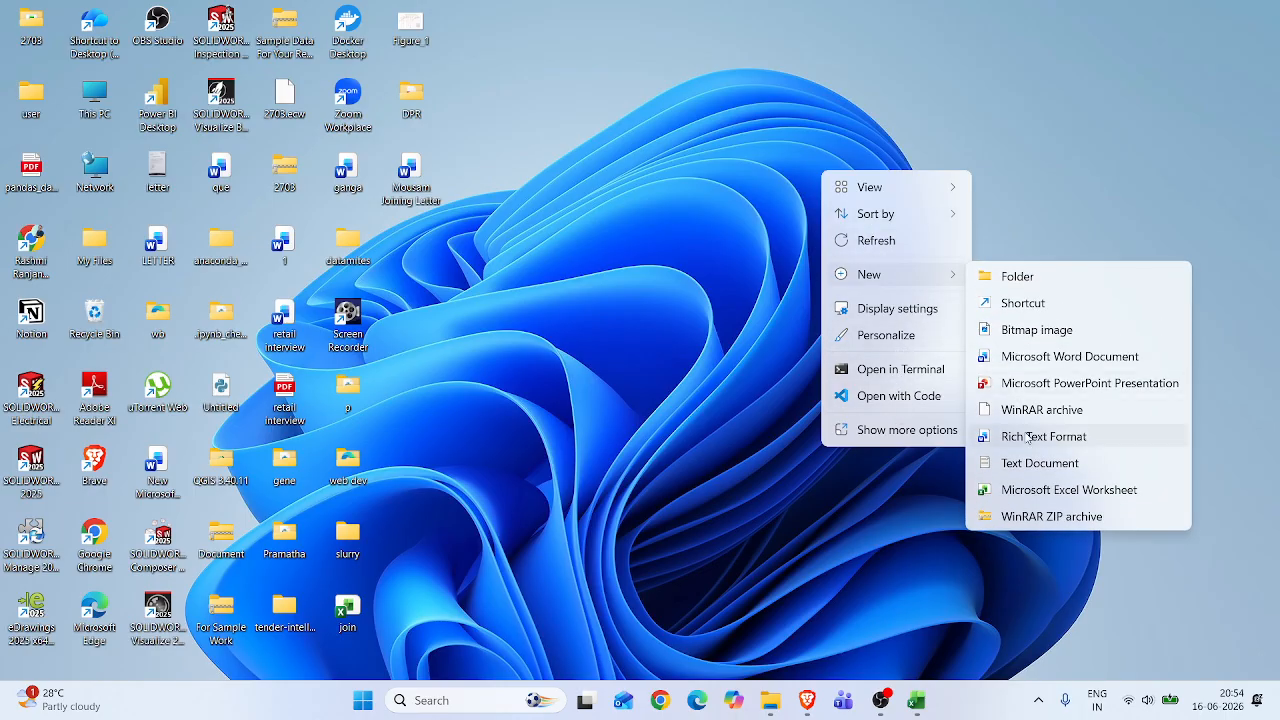
left_click(1045, 358)
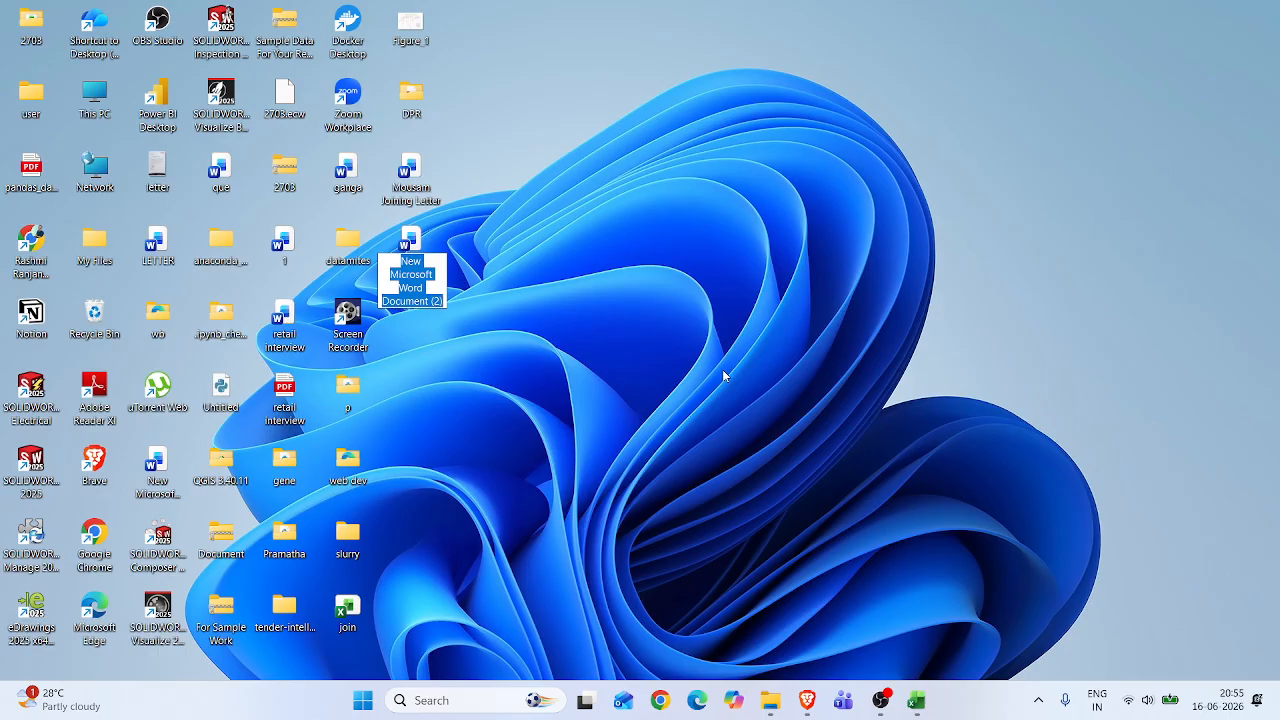
type("du")
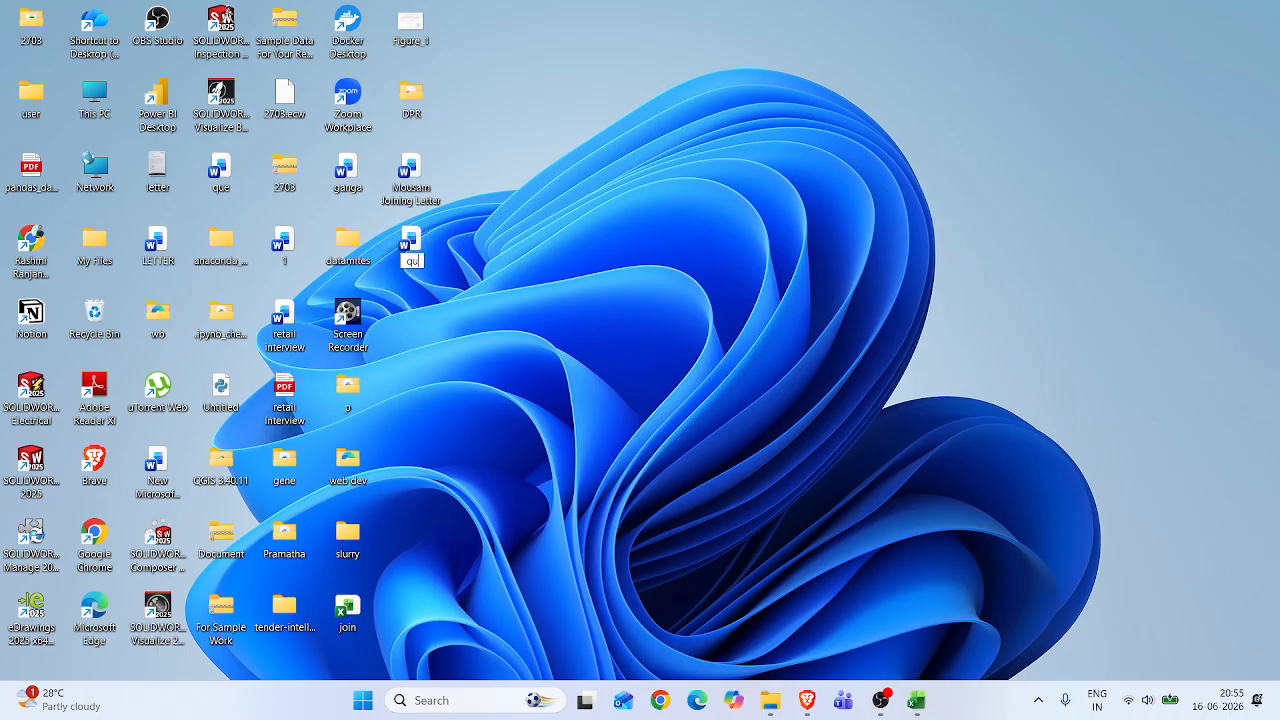
type("e pivot table")
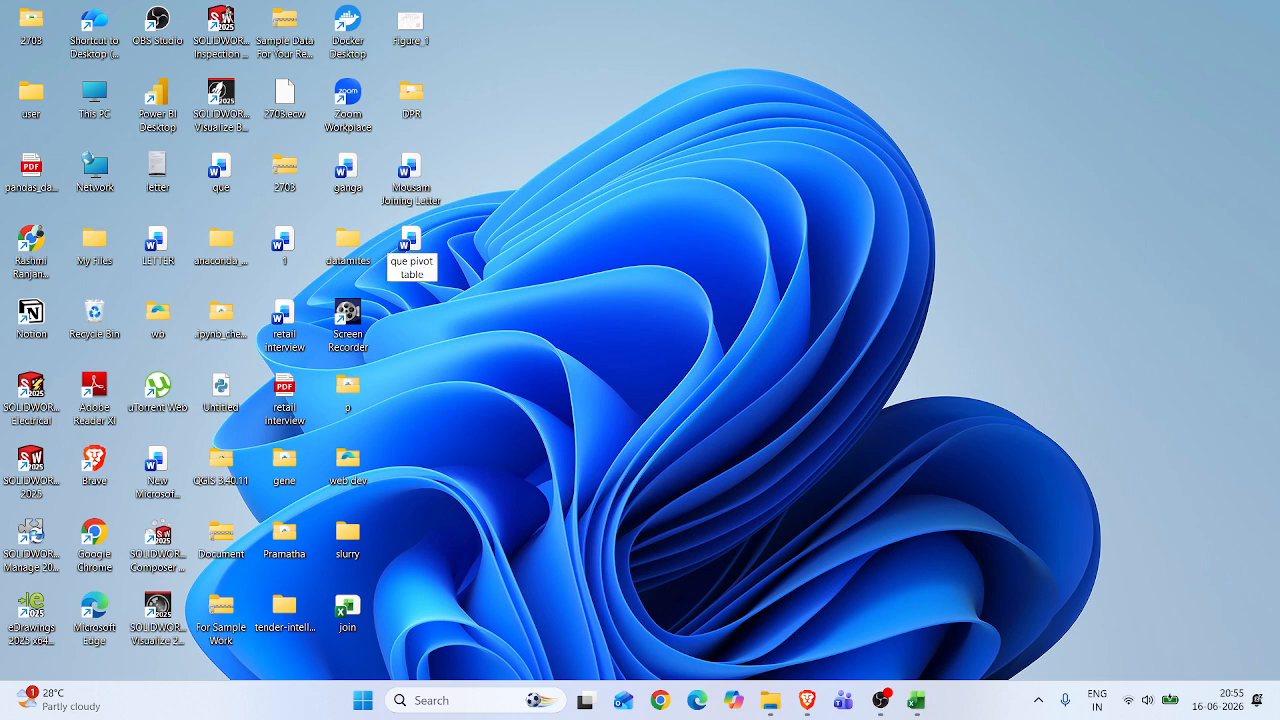
key("Return")
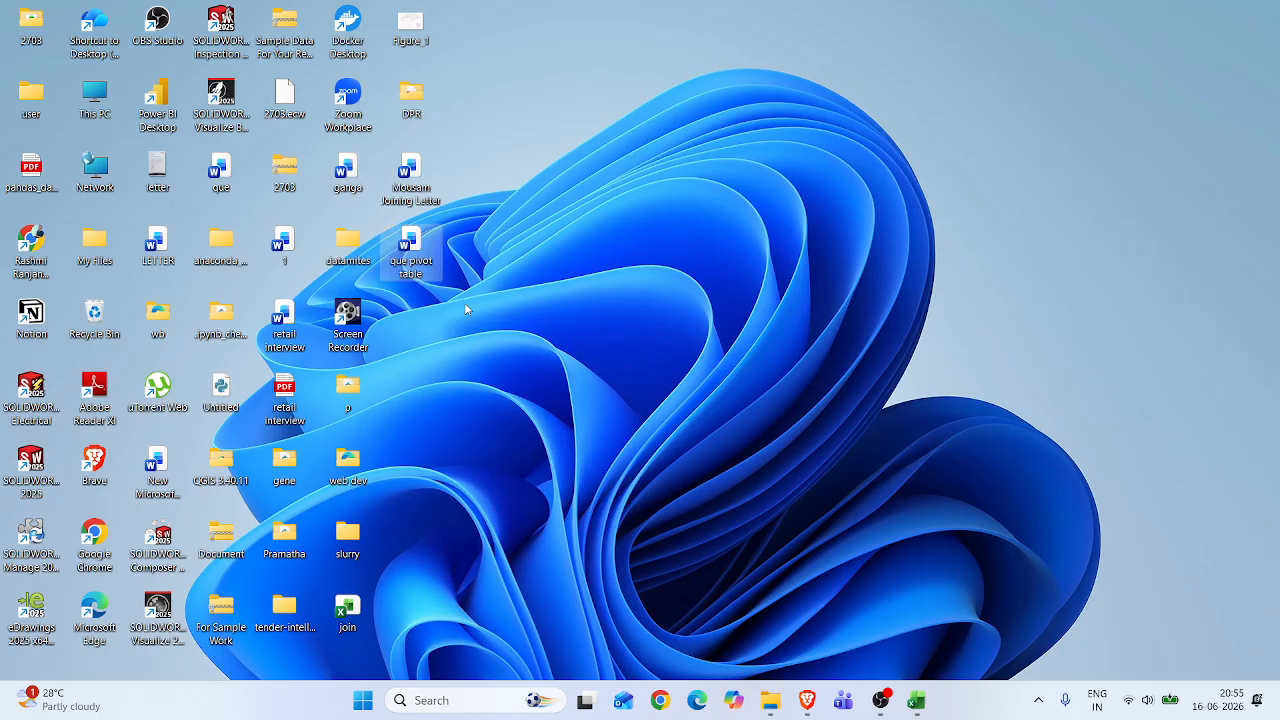
Open the que pivot table document in Word, paste the copied response and delete its Dashboard-Worthy Pivot Charts section including the closing paragraph
double_click(432, 251)
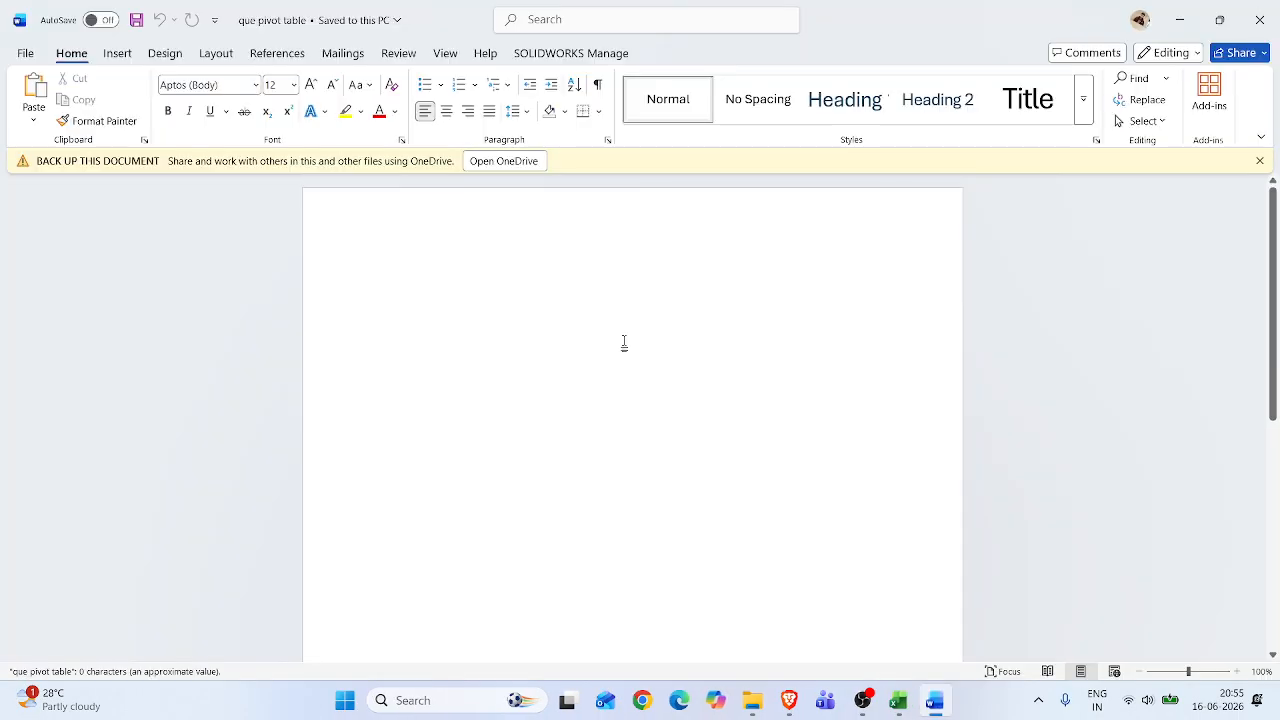
key("ctrl+v")
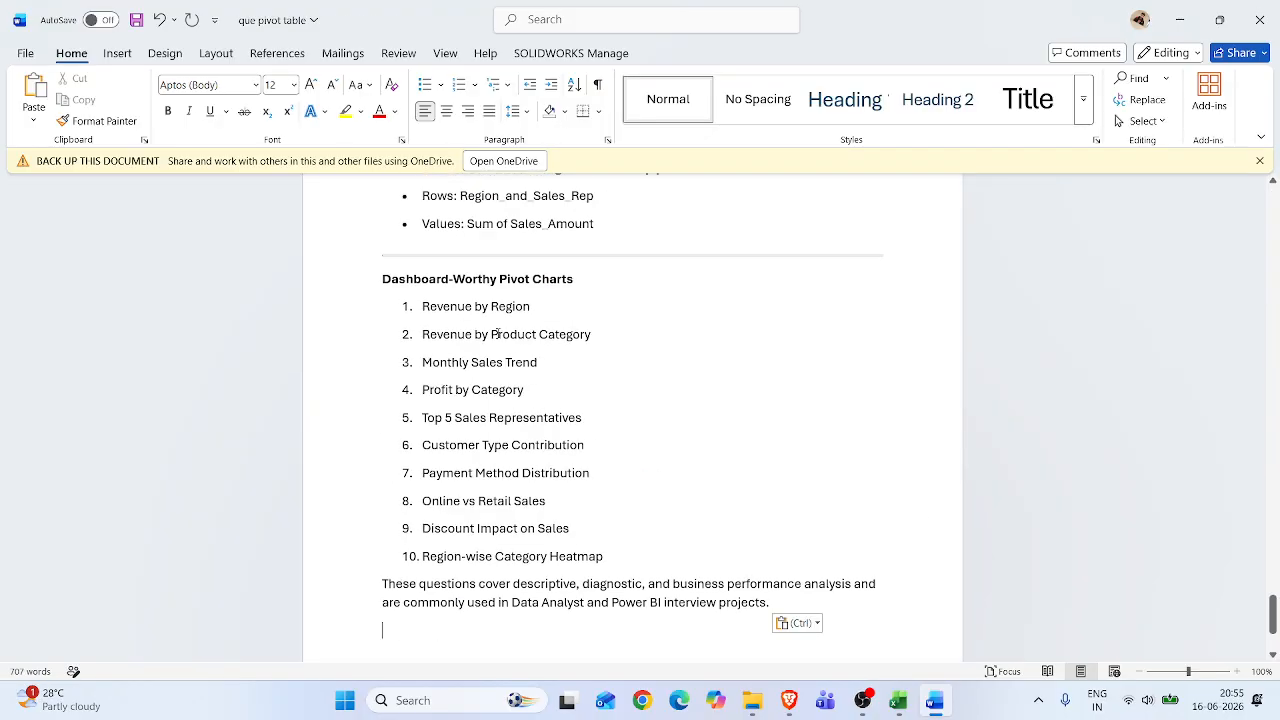
left_click_drag(379, 275, 815, 612)
key("BackSpace")
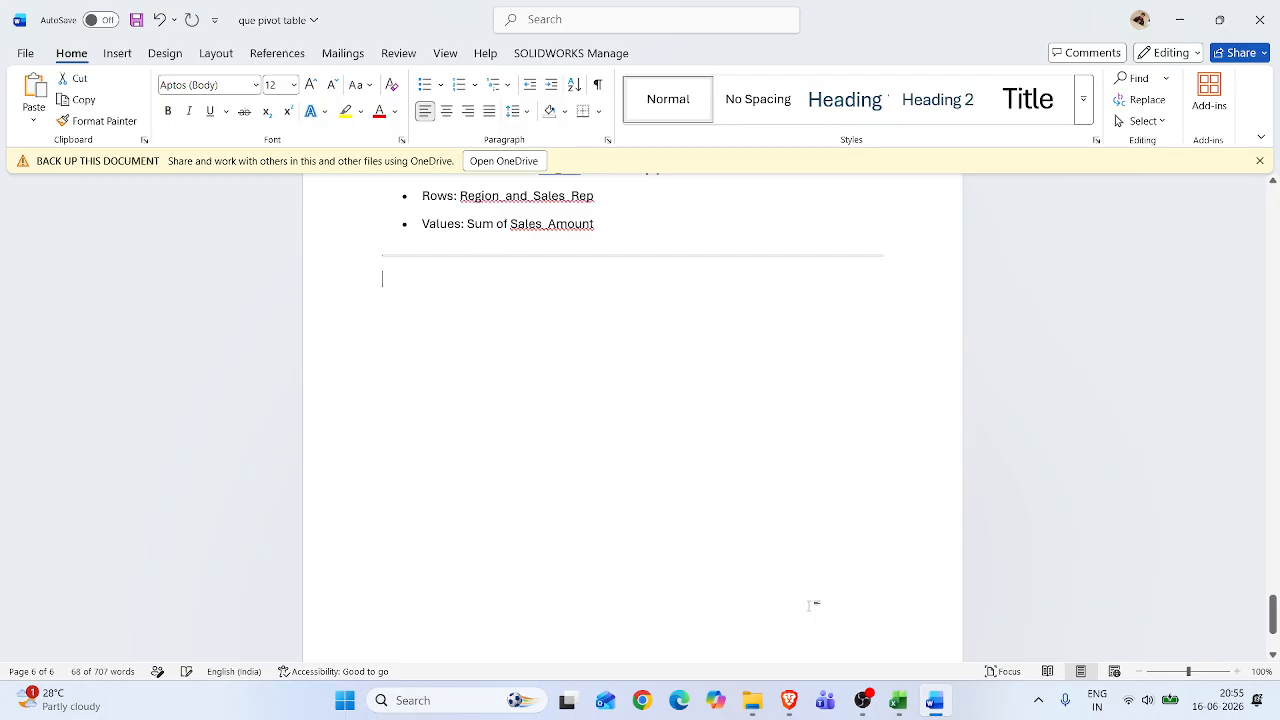
Delete the introductory paragraph above the Sales Performance Analysis heading at the start of the document
scroll(632, 420, "up", 15)
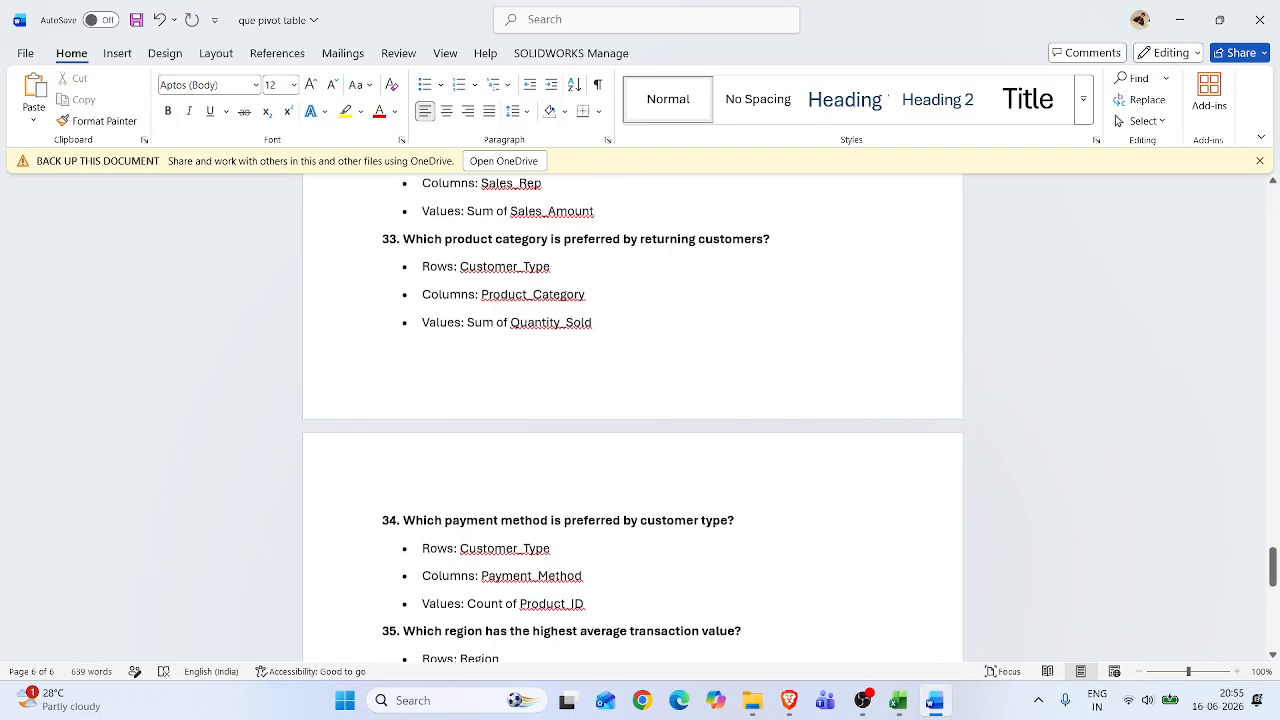
scroll(632, 420, "up", 15)
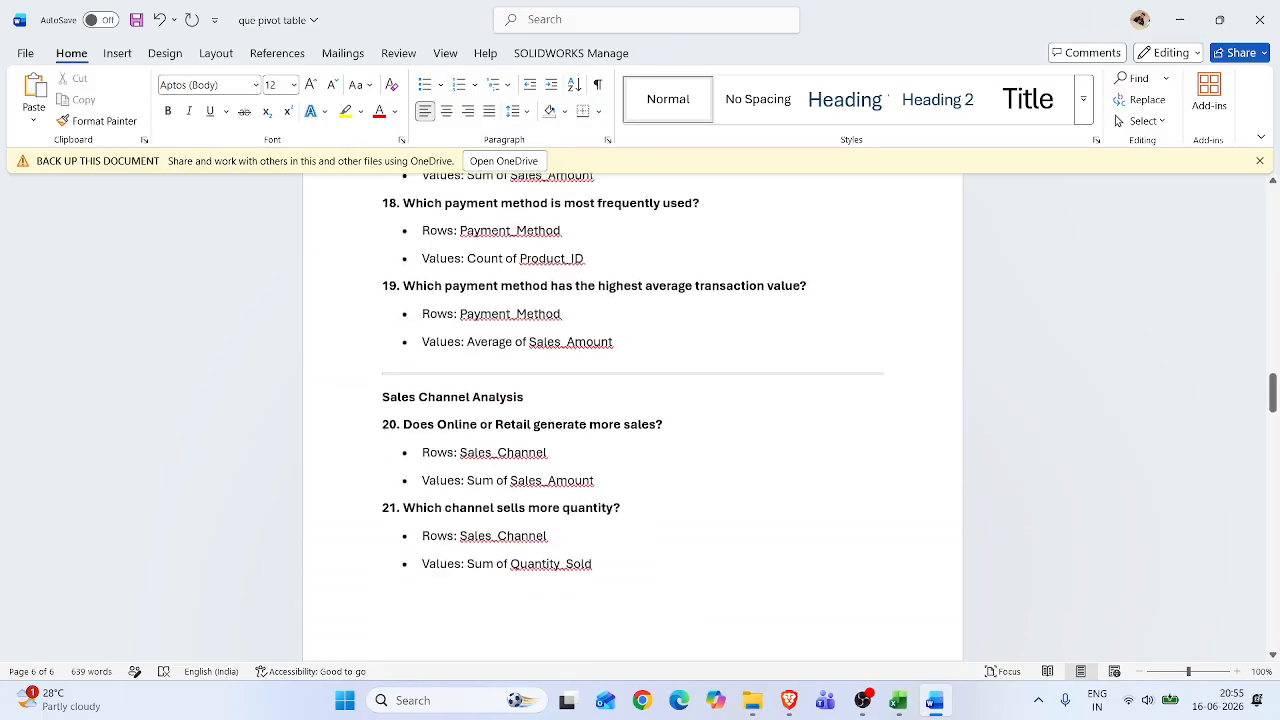
scroll(632, 420, "up", 15)
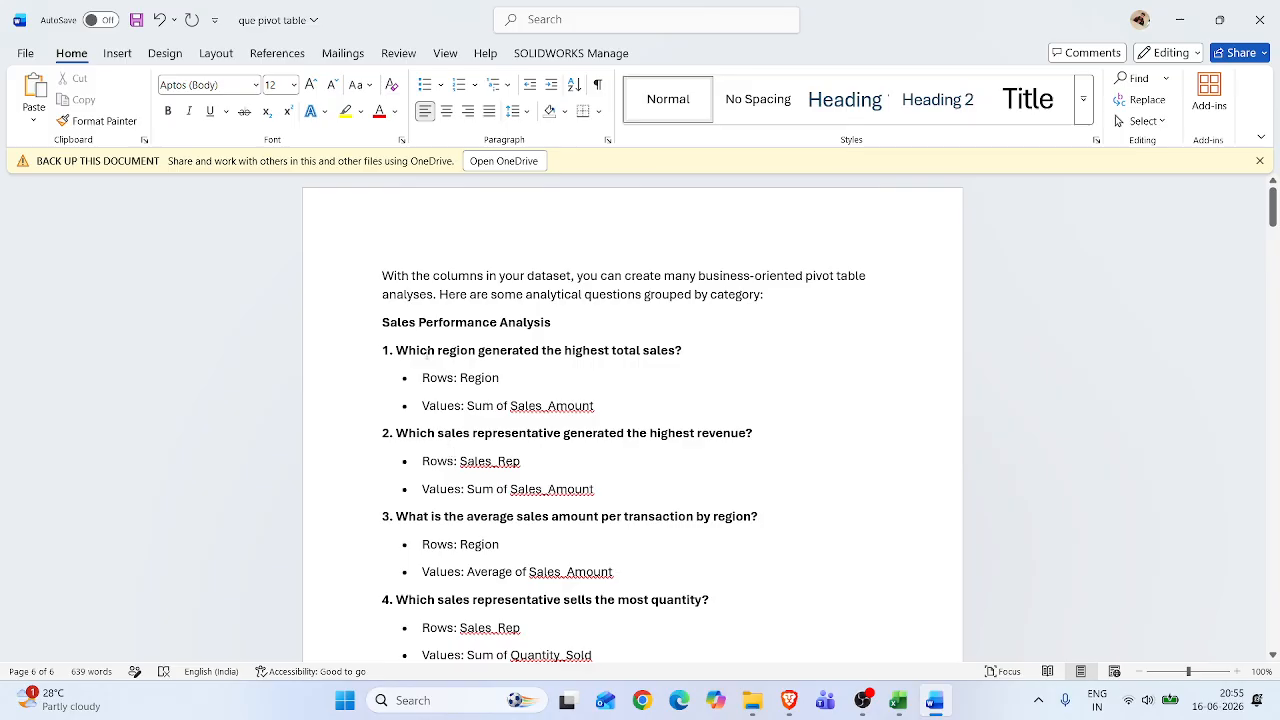
left_click_drag(383, 275, 773, 295)
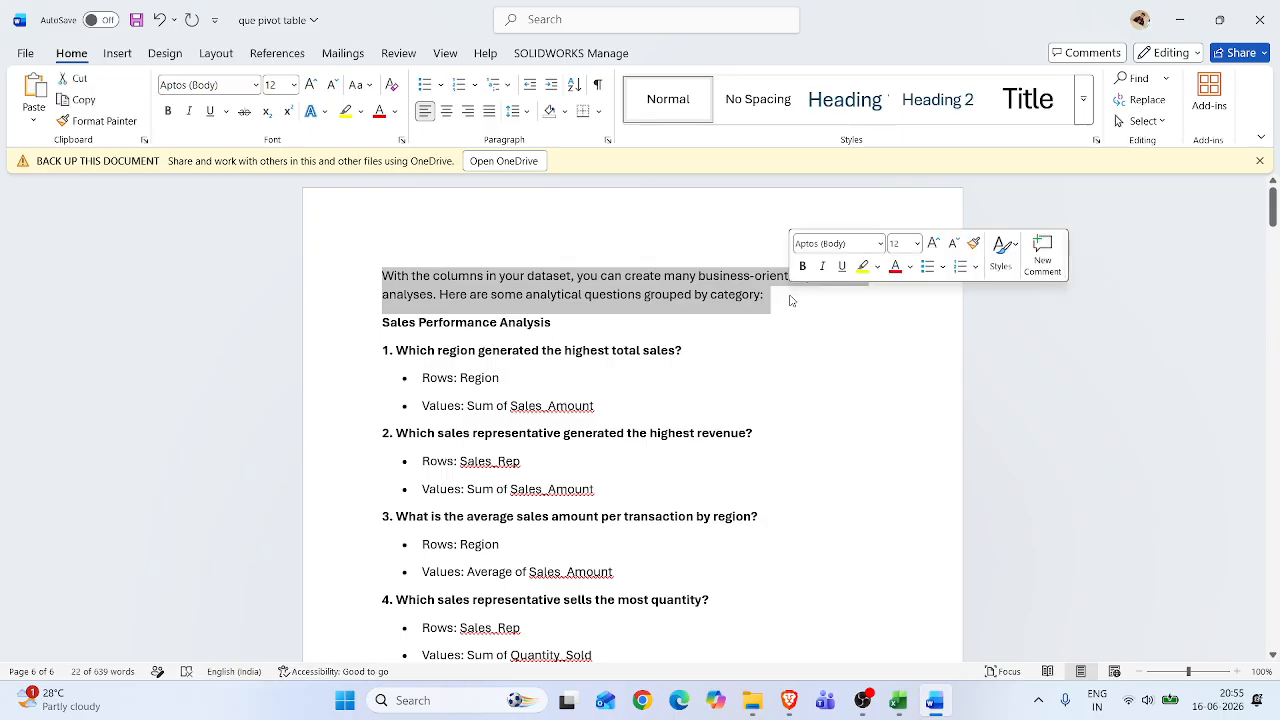
key("Delete")
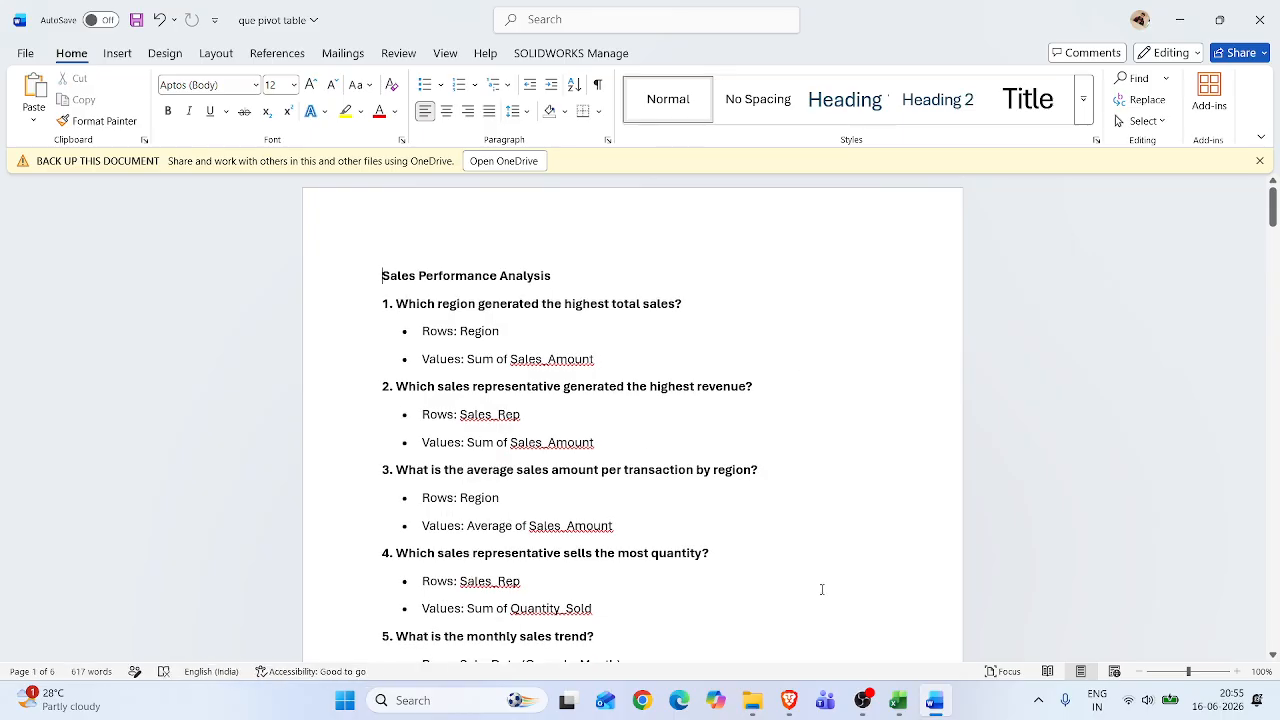
Switch to the Google Meet call in the browser and admit the participant waiting to join
mouse_move(789, 700)
left_click(729, 640)
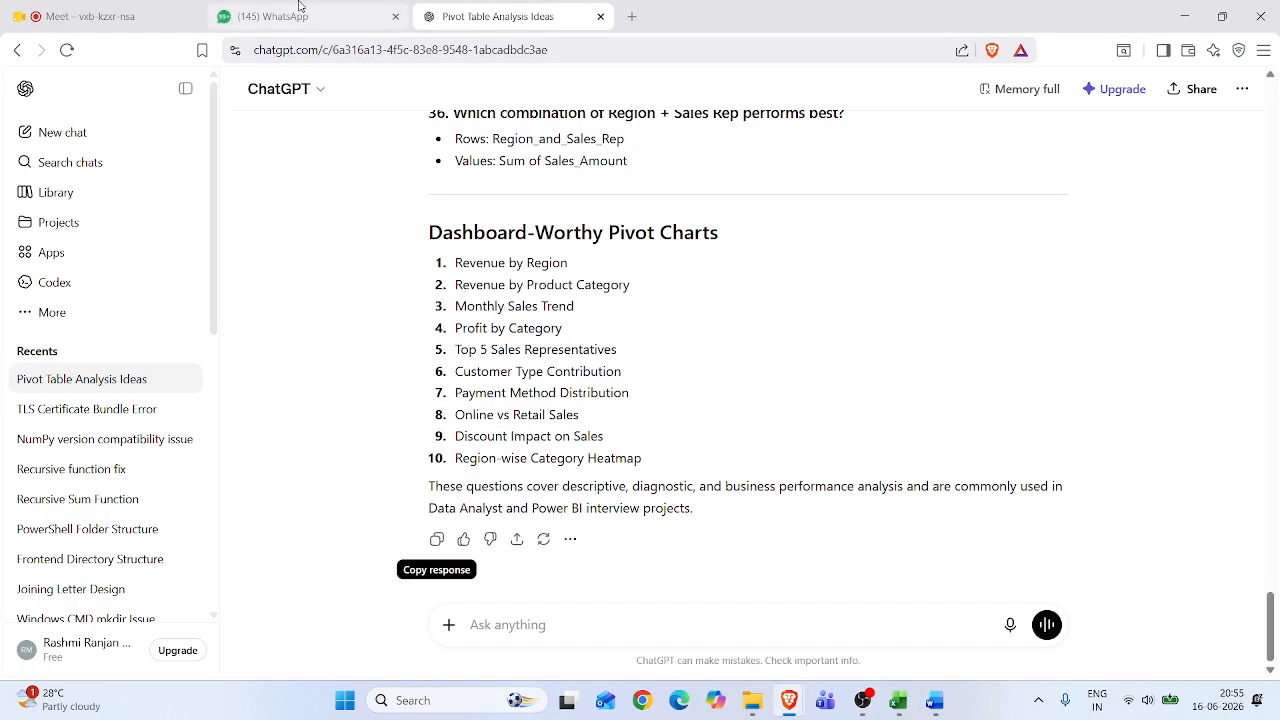
left_click(165, 12)
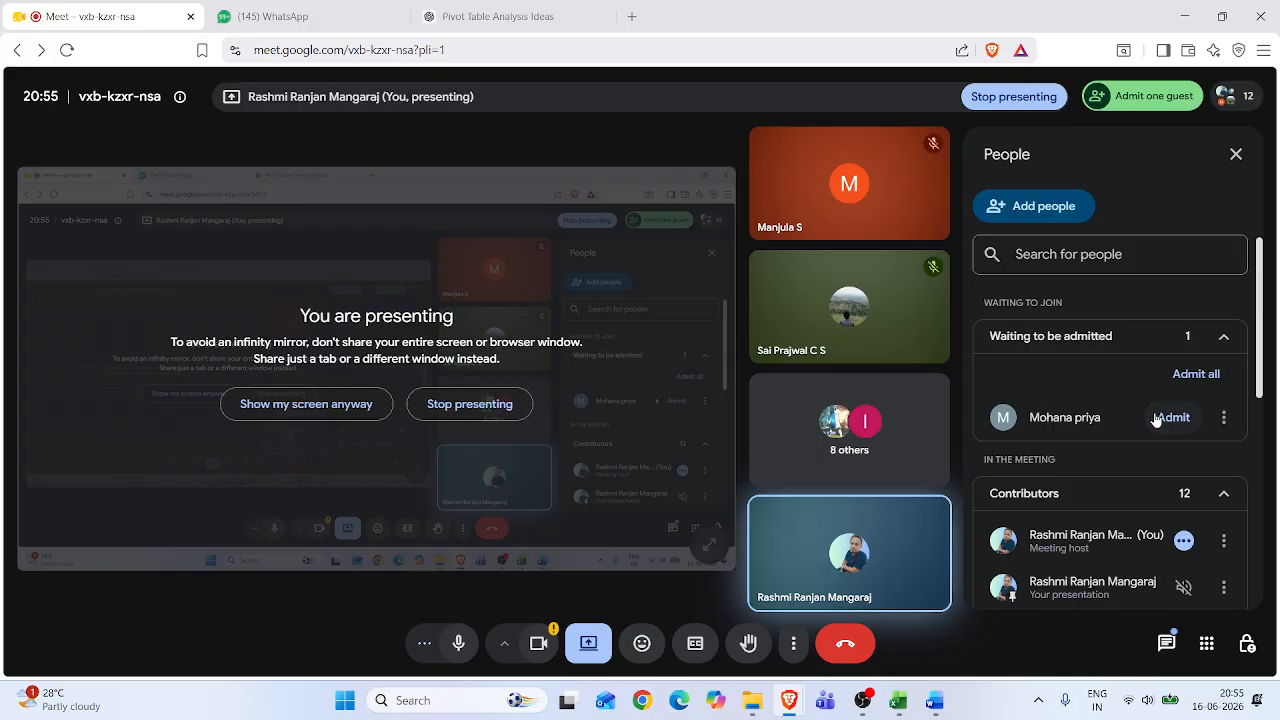
left_click(1158, 418)
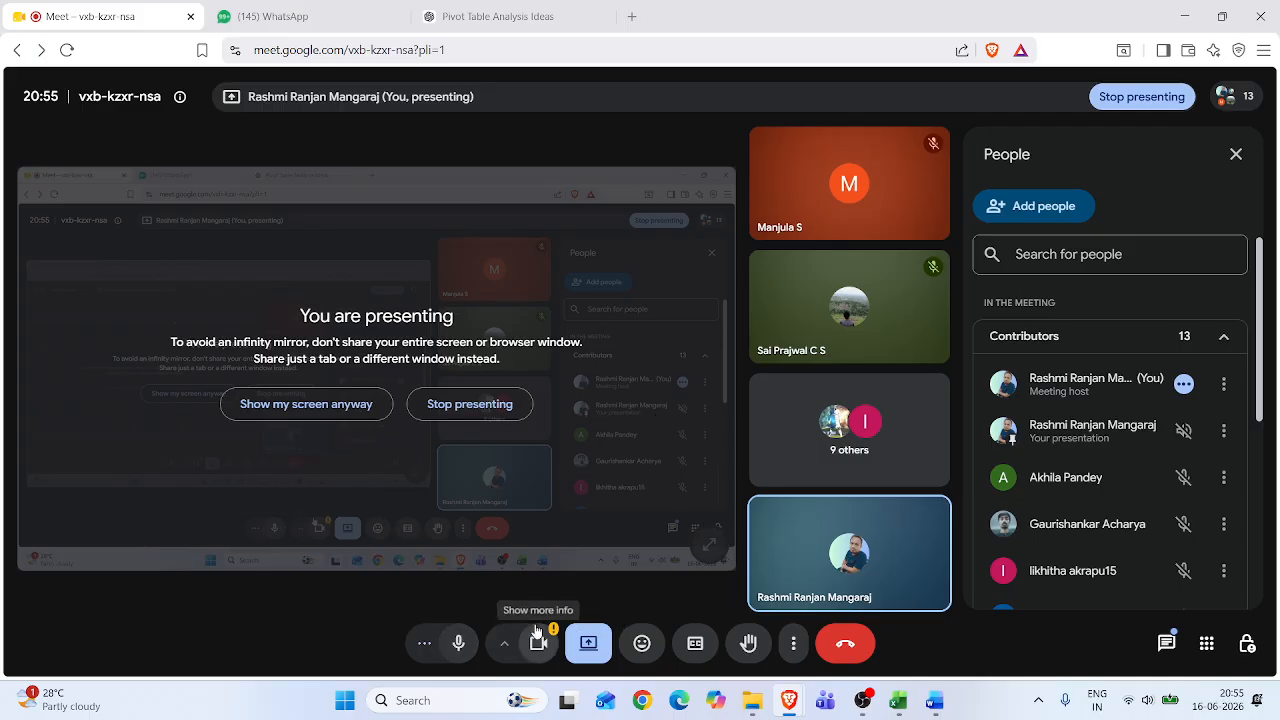
Switch back to Word and review the pasted questions 1 to 9 under Sales Performance Analysis and Product Analysis
left_click(932, 701)
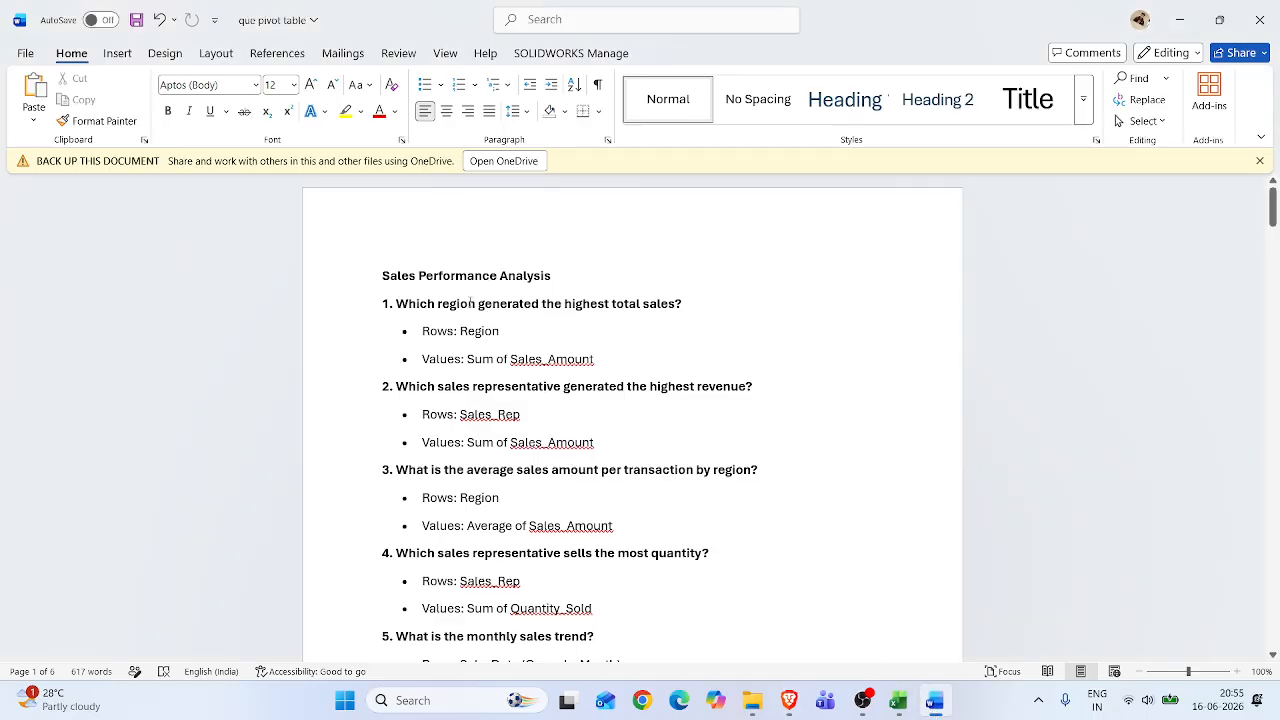
left_click(380, 281)
scroll(456, 440, "down", 2)
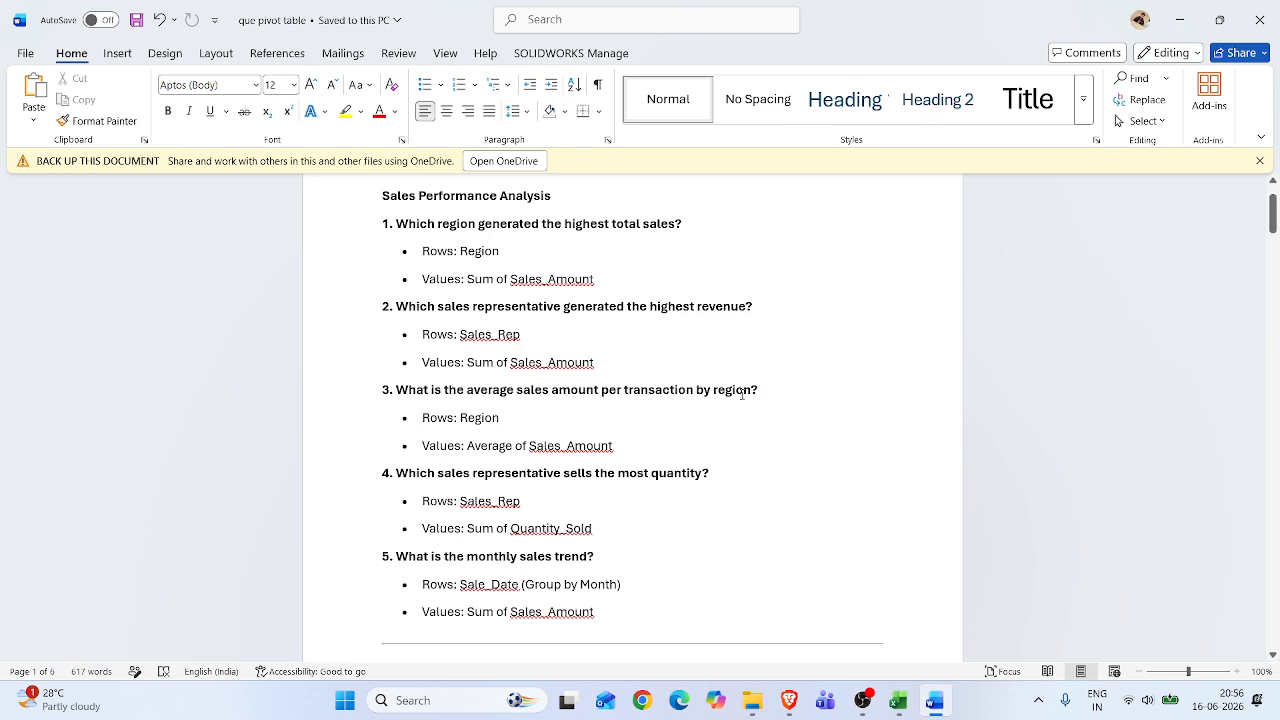
scroll(538, 426, "down", 4)
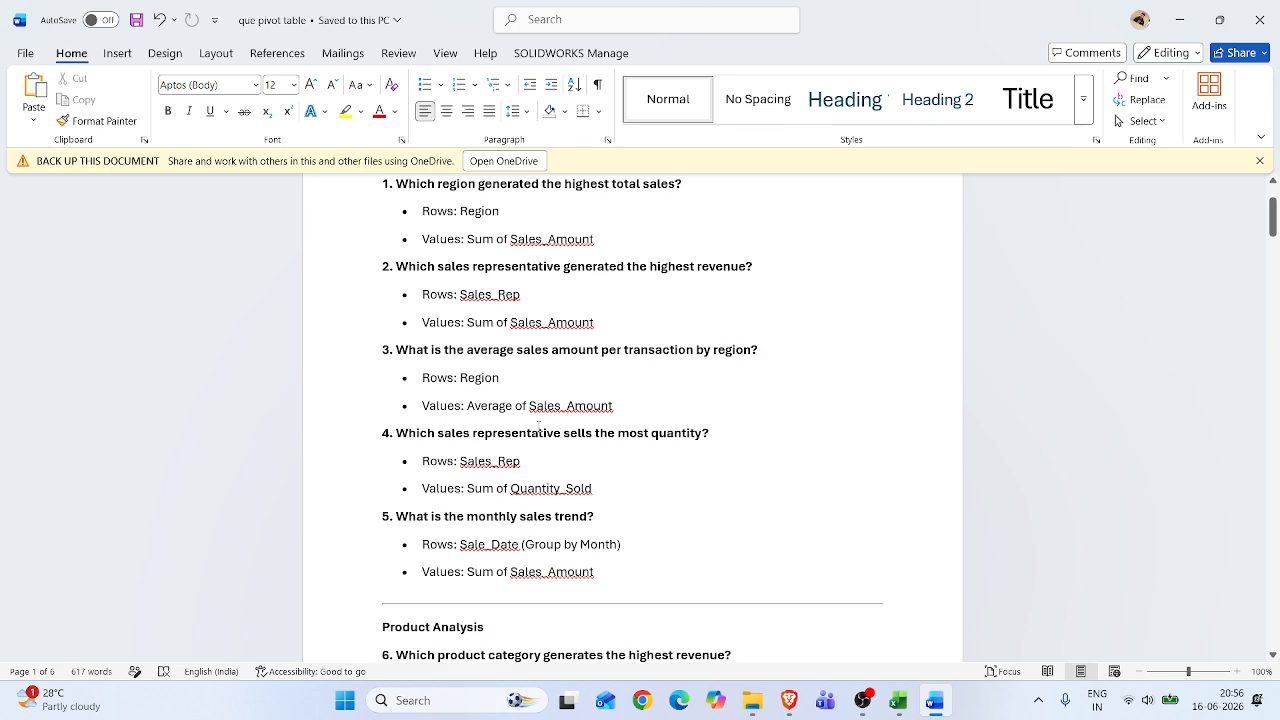
scroll(538, 424, "down", 3)
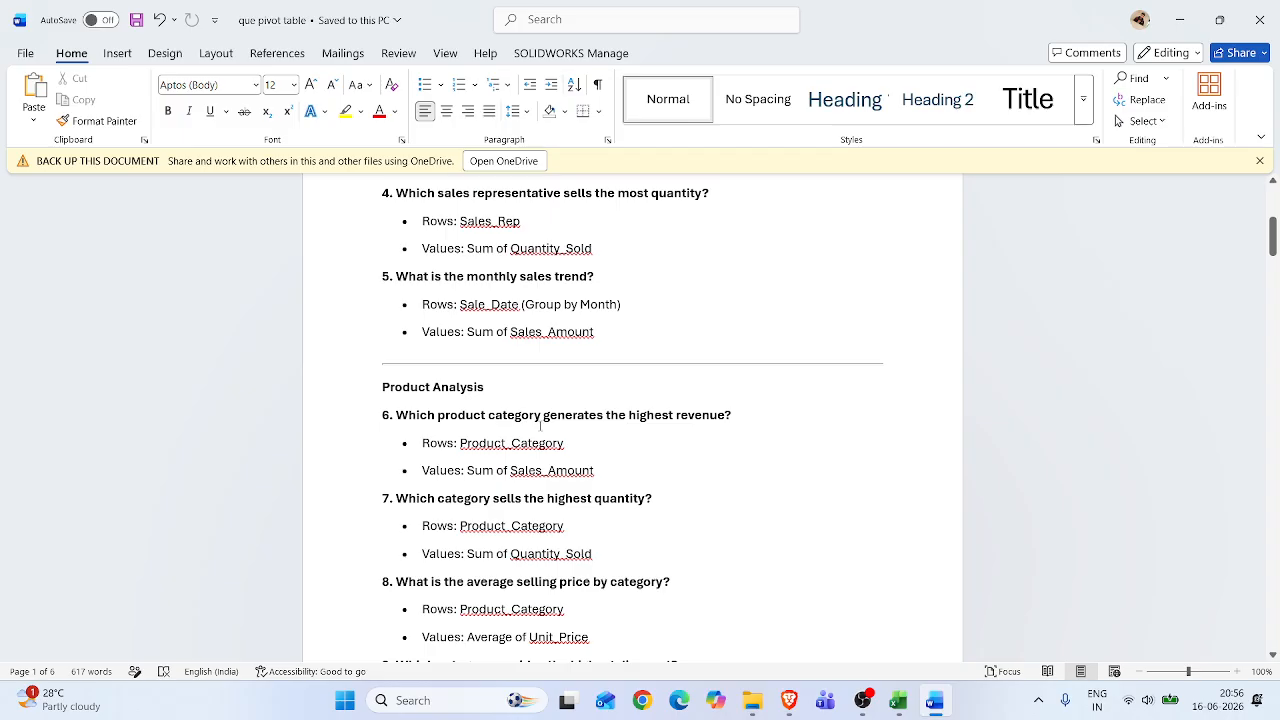
scroll(540, 425, "down", 2)
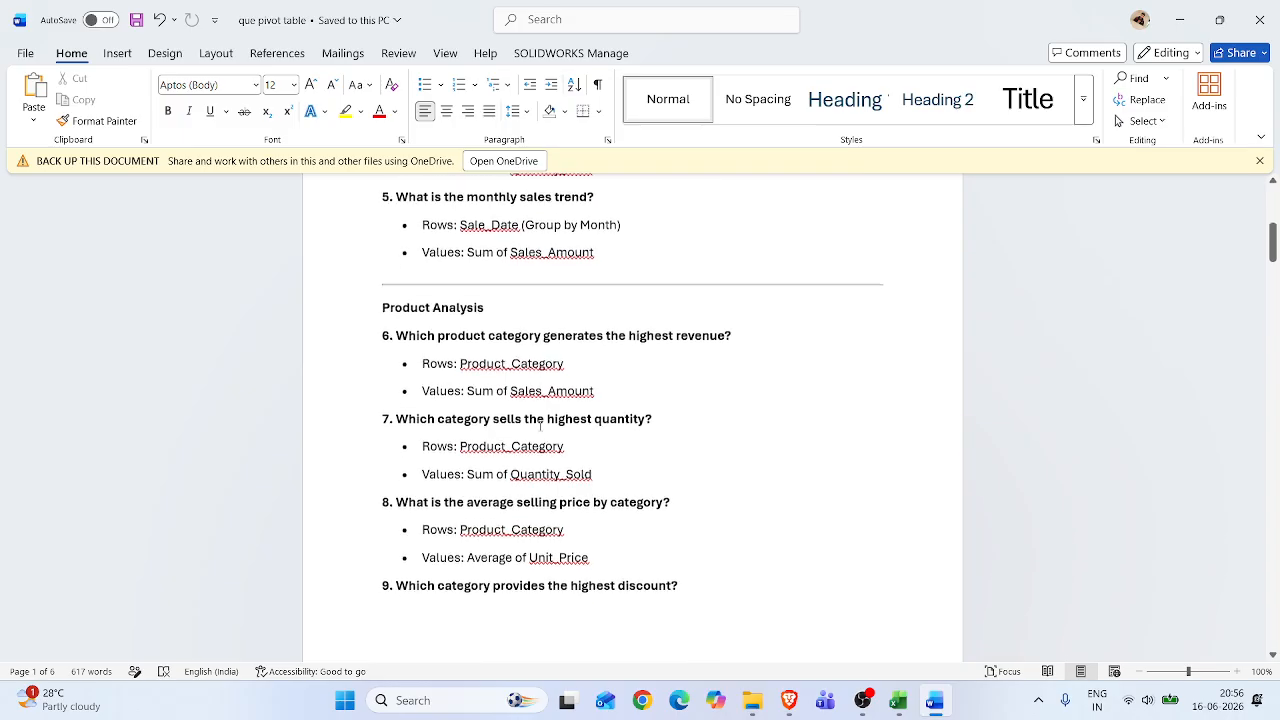
scroll(540, 425, "down", 1)
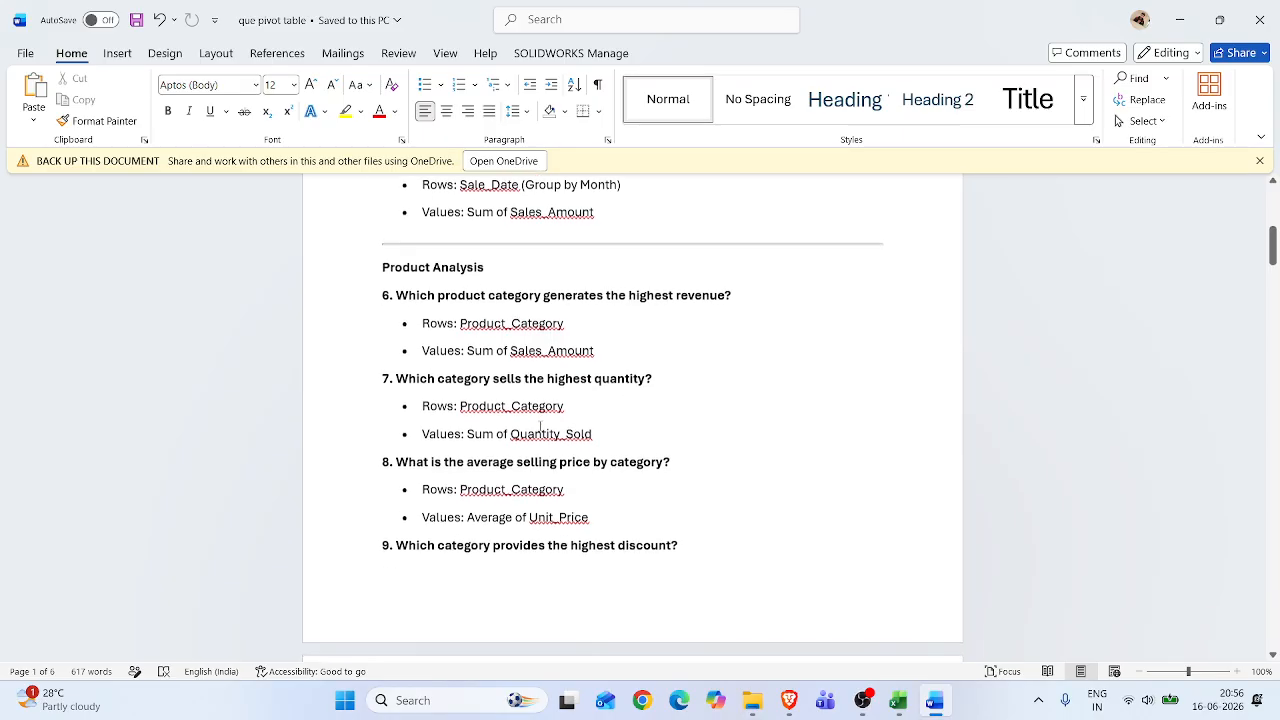
scroll(540, 425, "up", 1)
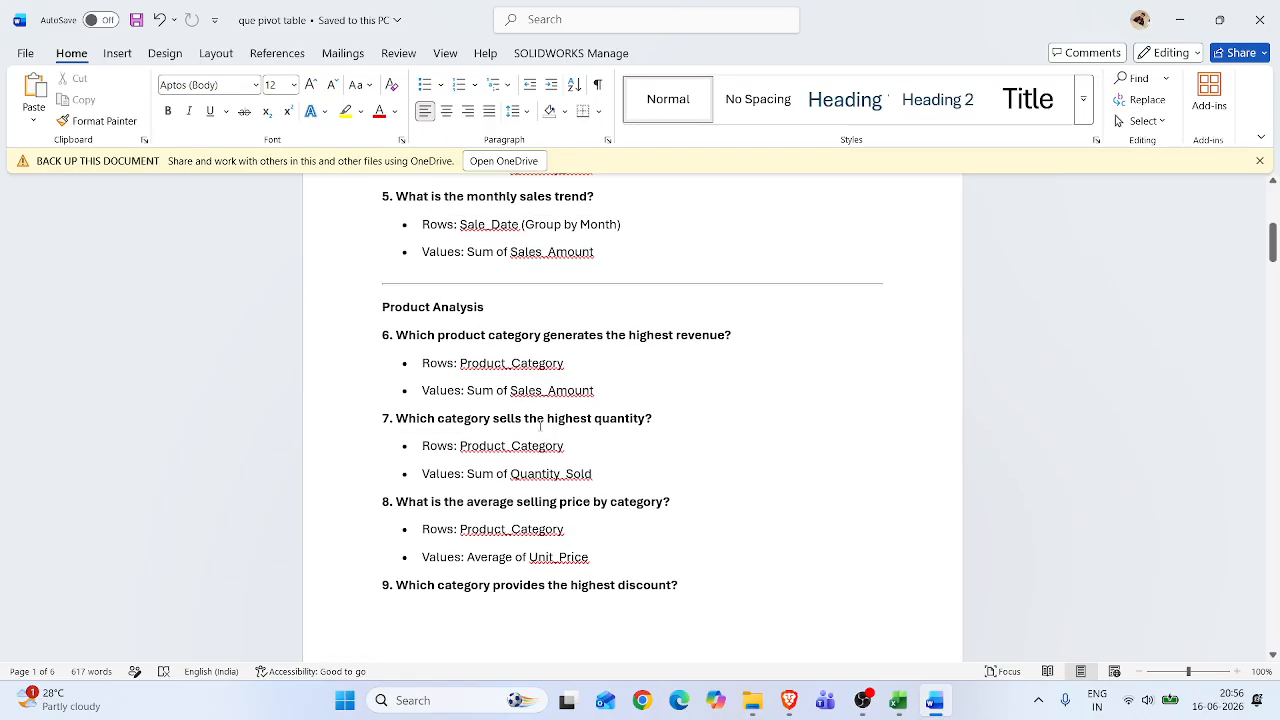
Switch to Excel and summarize the Discount value field of the region PivotTable at Q31 by Sum
left_click(899, 702)
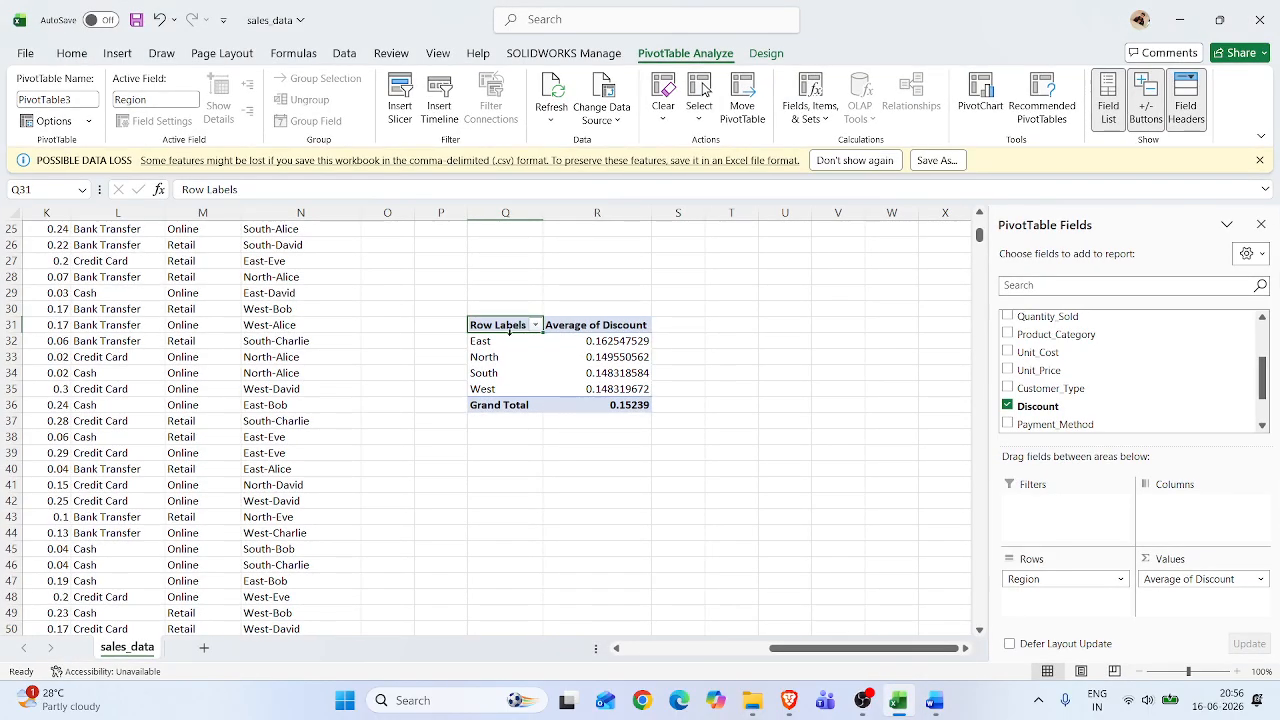
left_click(1214, 584)
left_click(1210, 560)
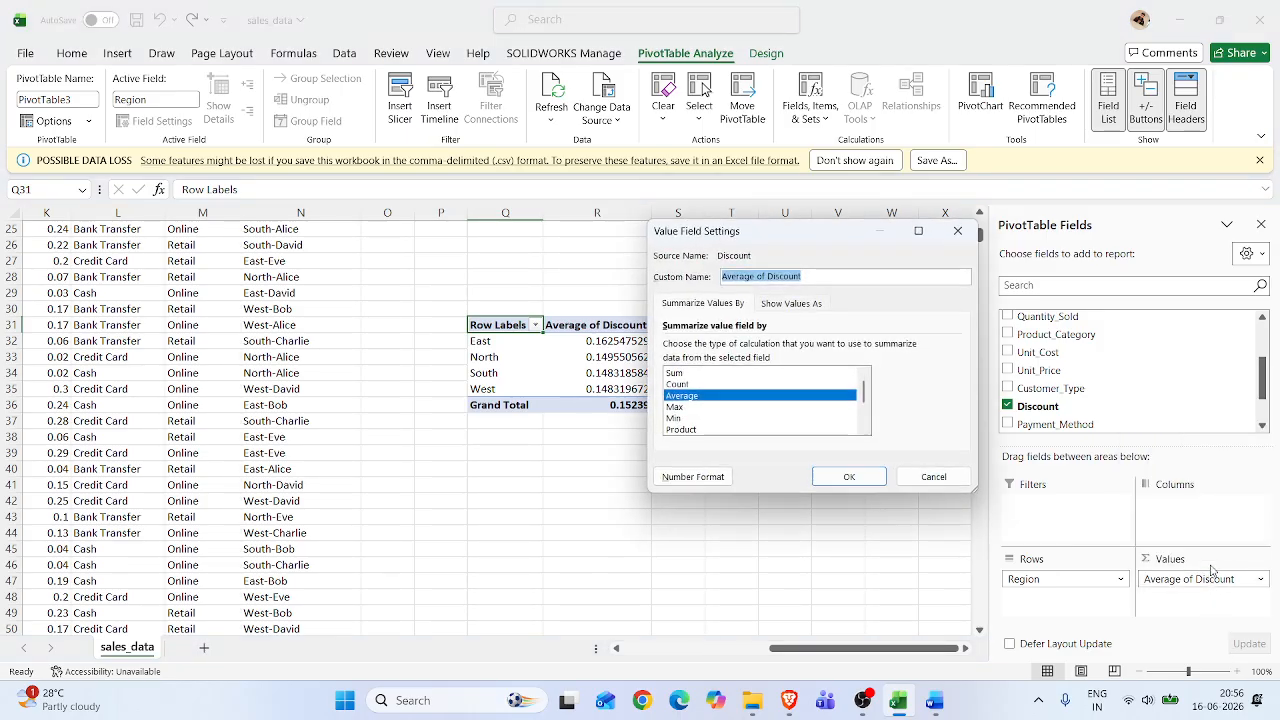
left_click(681, 373)
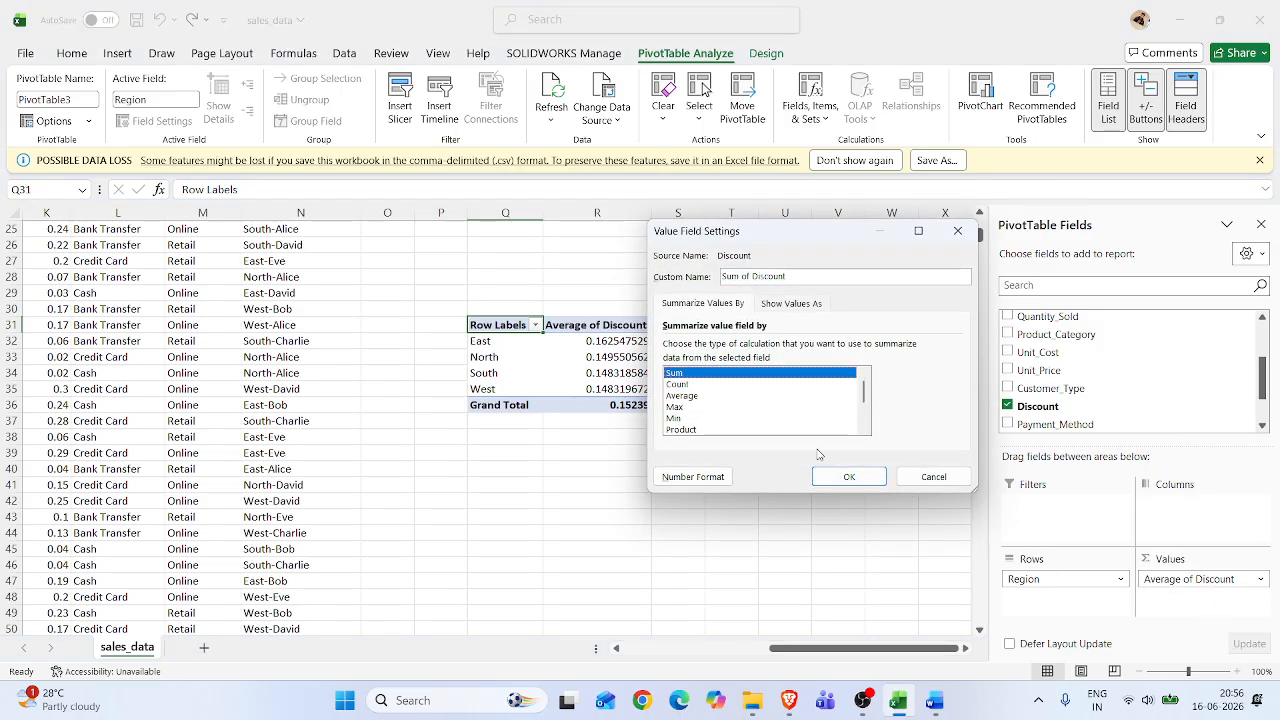
left_click(840, 476)
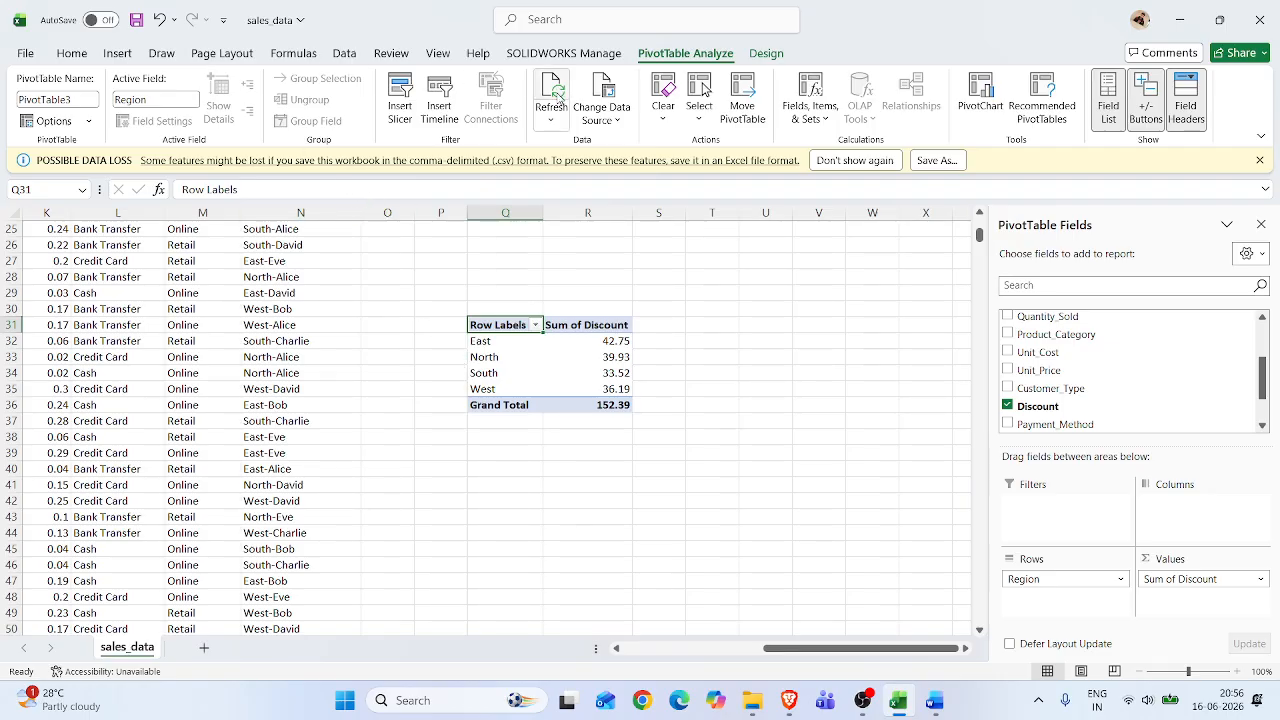
Select the region discount PivotTable range Q31:R36 and look through the available commands for a way to chart it
left_click_drag(490, 325, 600, 405)
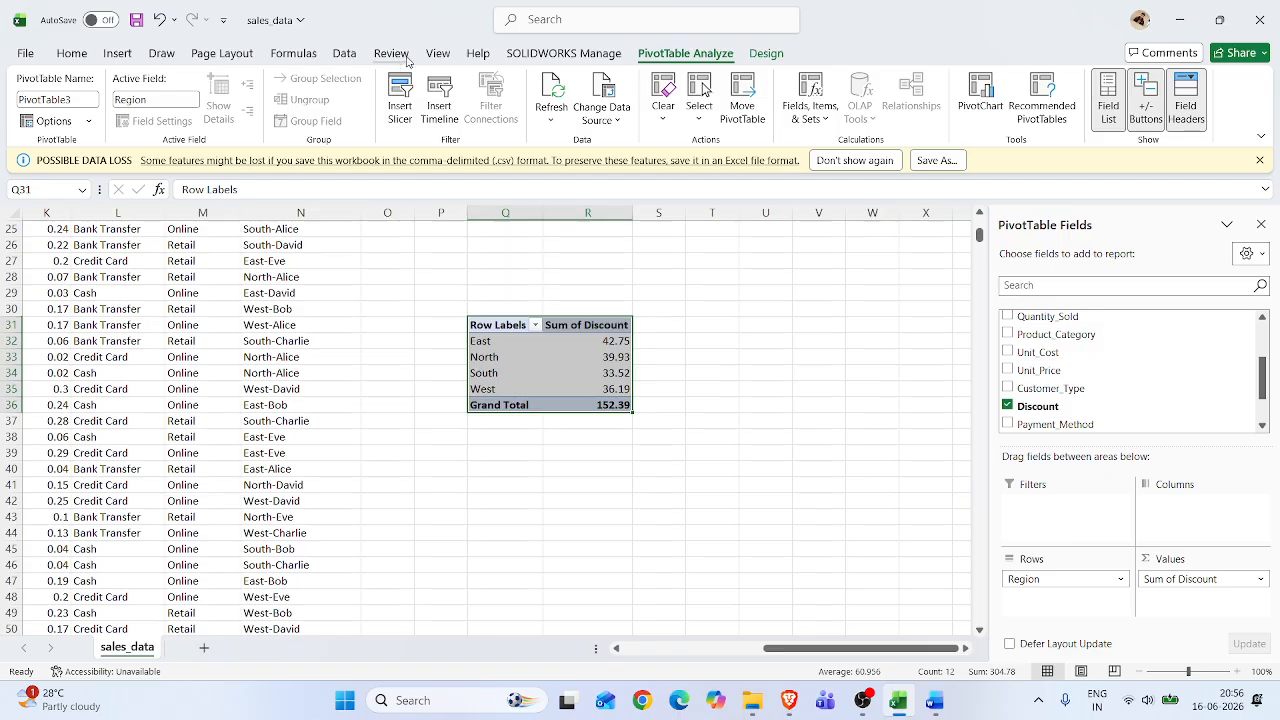
left_click(161, 53)
left_click(222, 53)
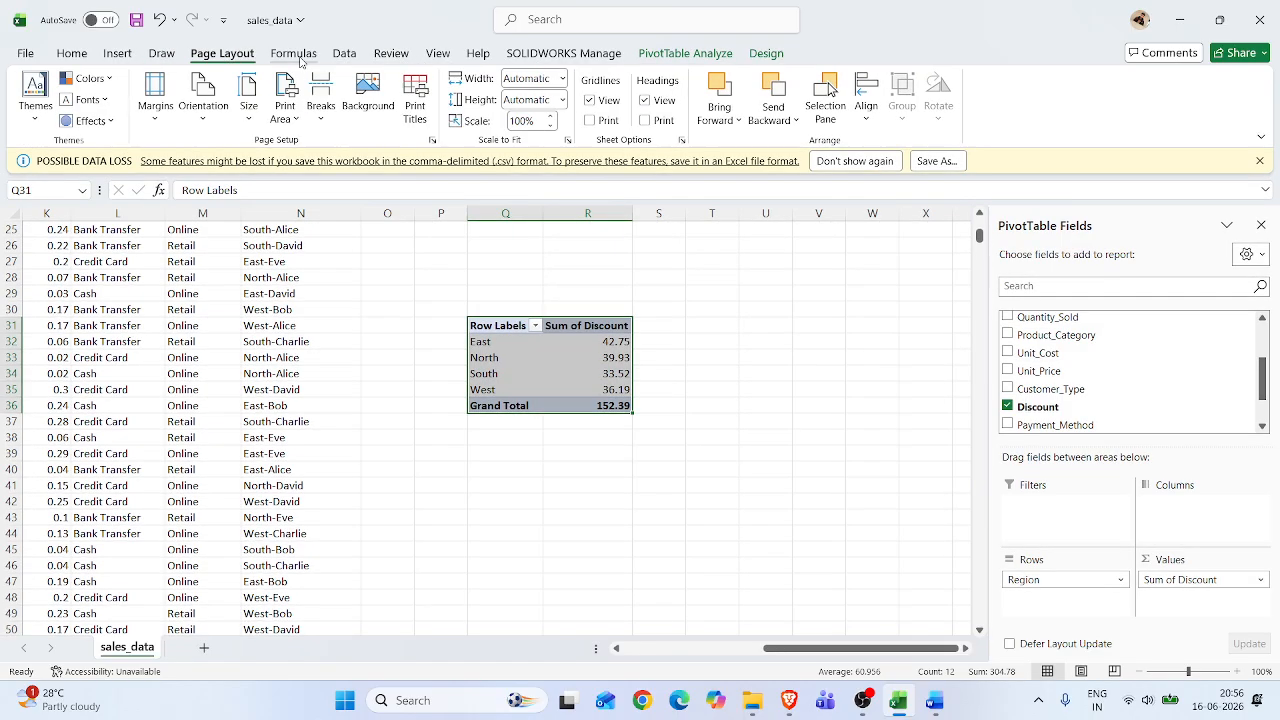
left_click(293, 53)
left_click(344, 55)
left_click(391, 55)
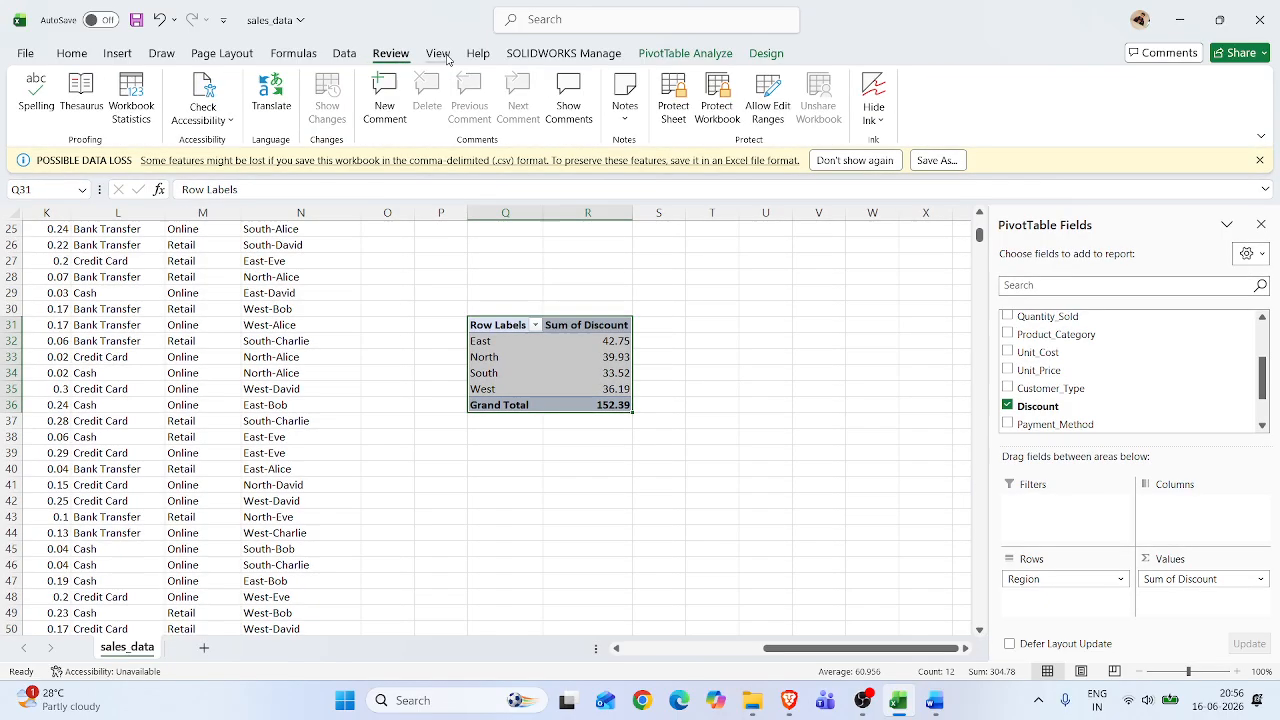
left_click(437, 55)
left_click(475, 55)
left_click(686, 55)
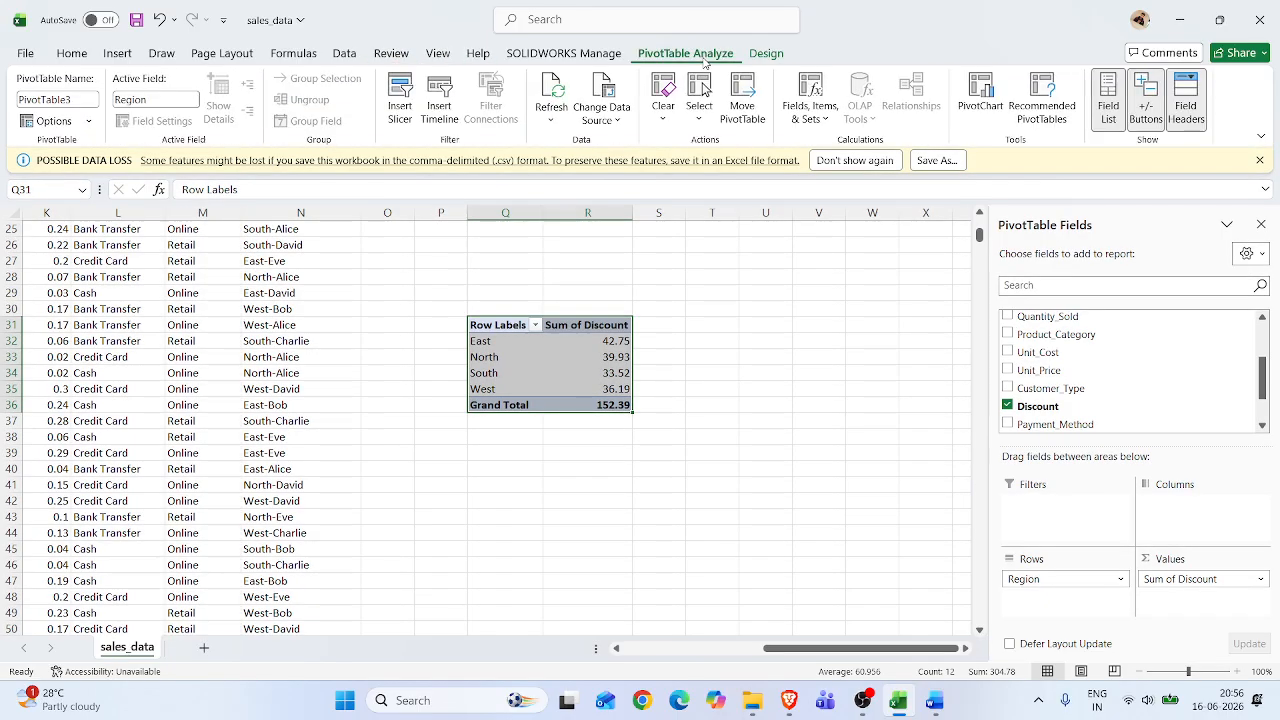
left_click(763, 60)
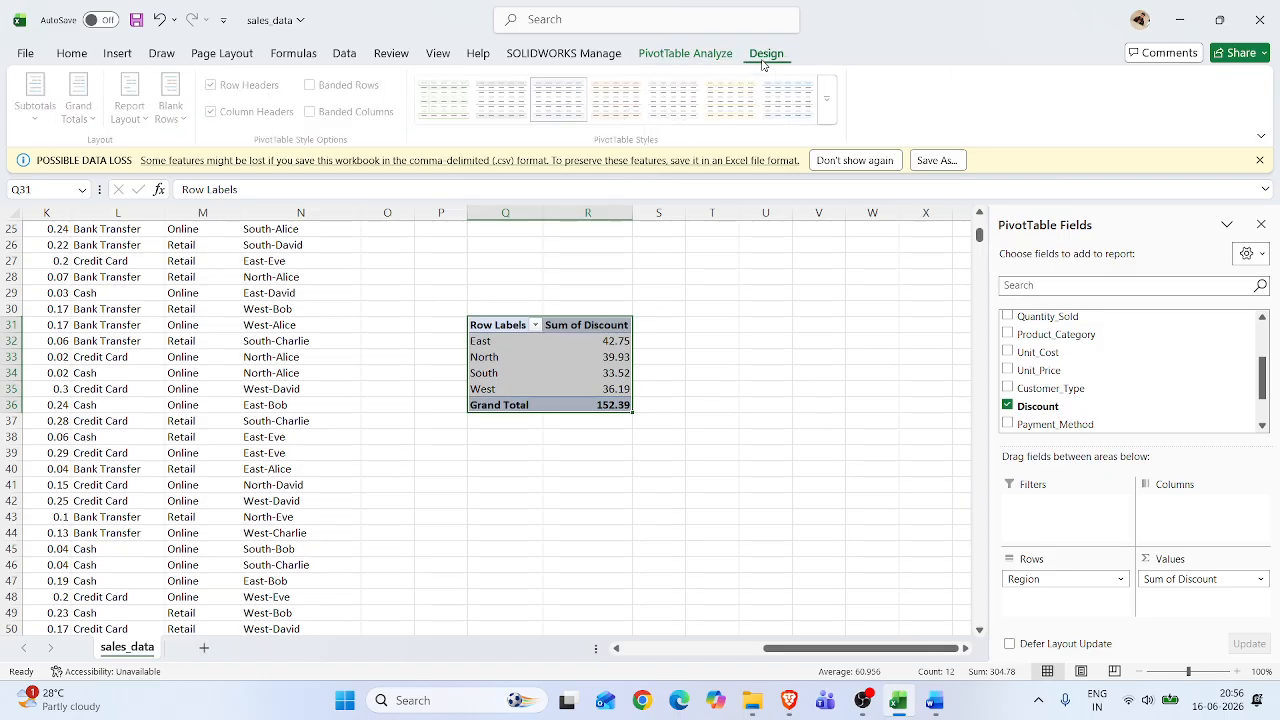
left_click(71, 55)
Insert a Clustered Bar PivotChart from the region discount PivotTable and place it directly below the table
left_click(117, 55)
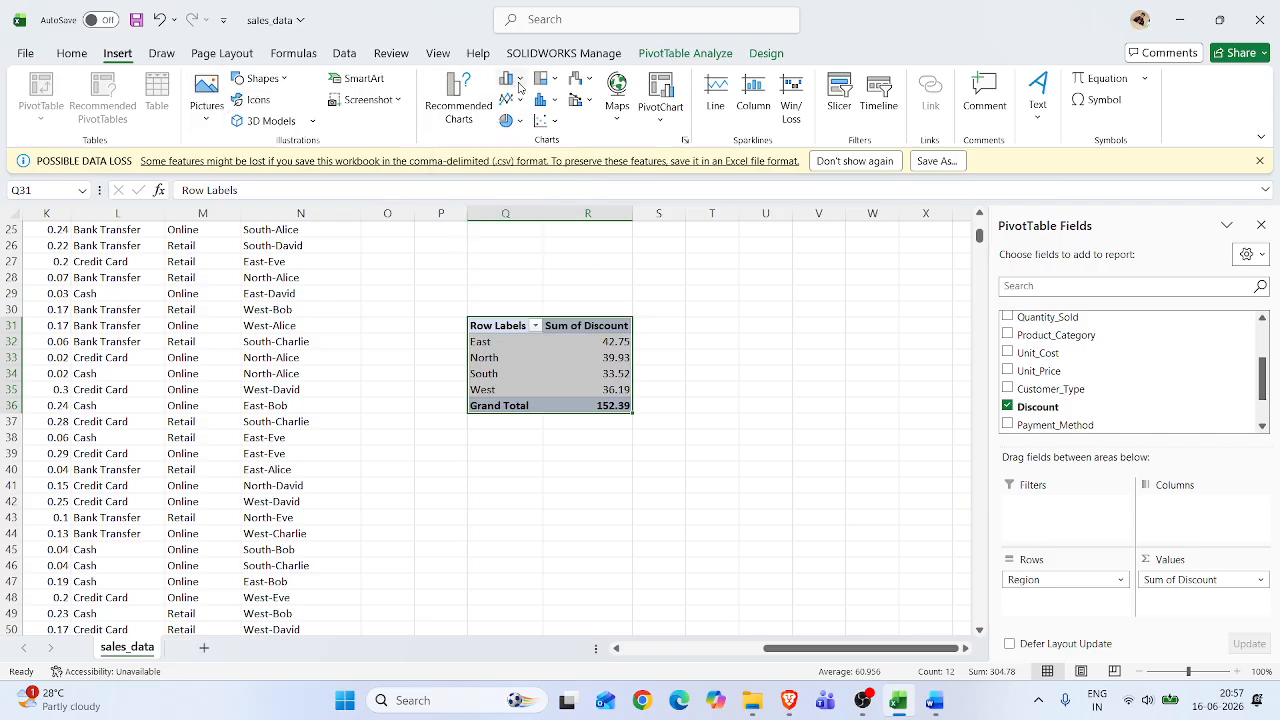
left_click(461, 108)
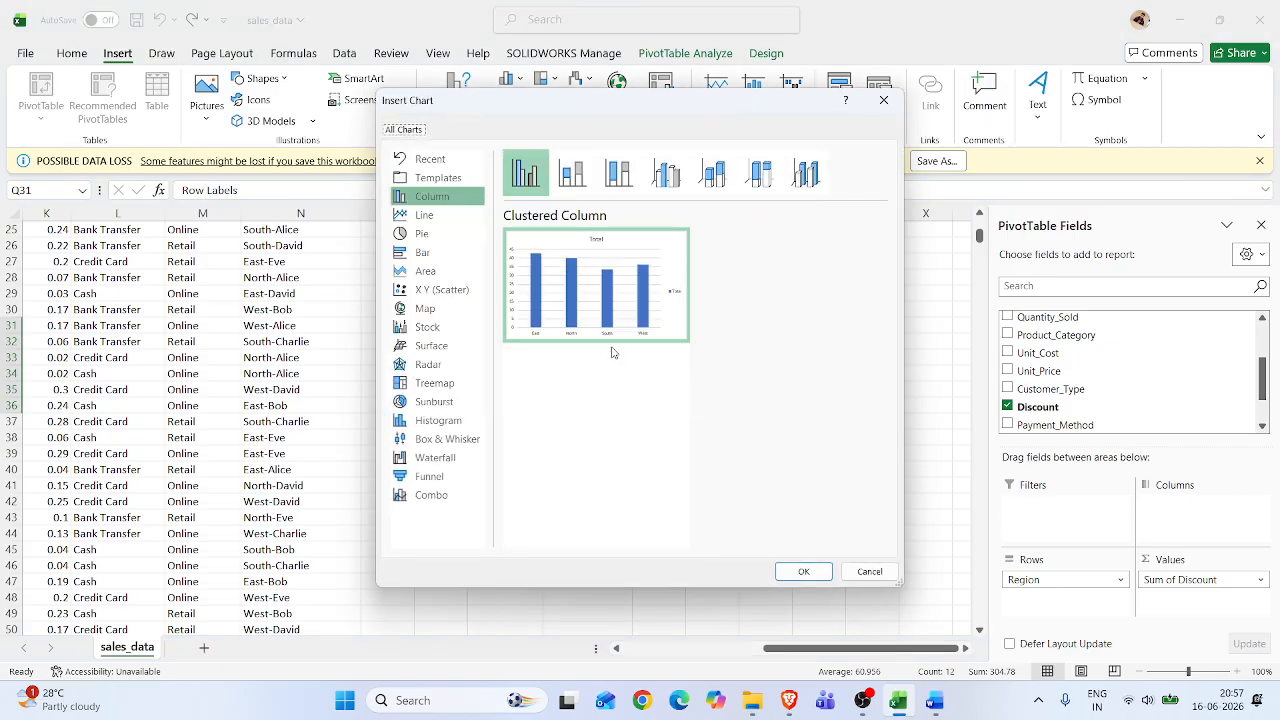
mouse_move(530, 322)
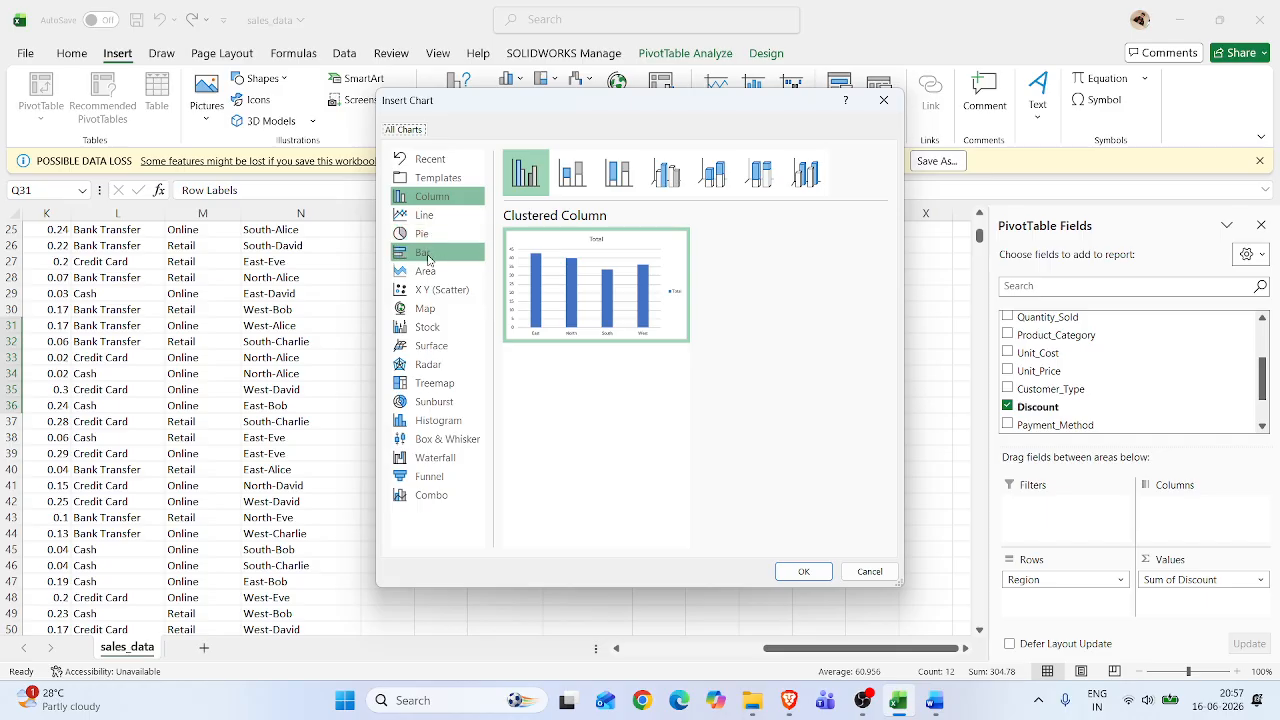
left_click(429, 257)
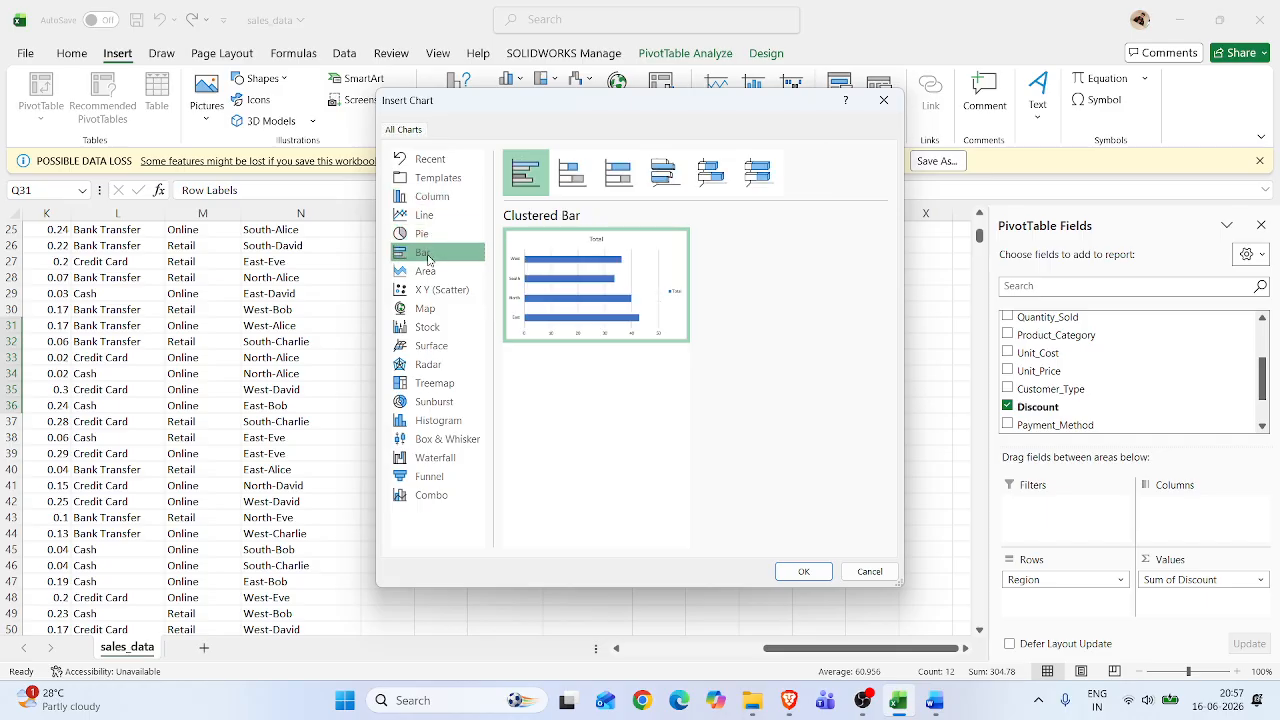
left_click(809, 570)
left_click_drag(481, 343, 617, 461)
scroll(617, 461, "down", 2)
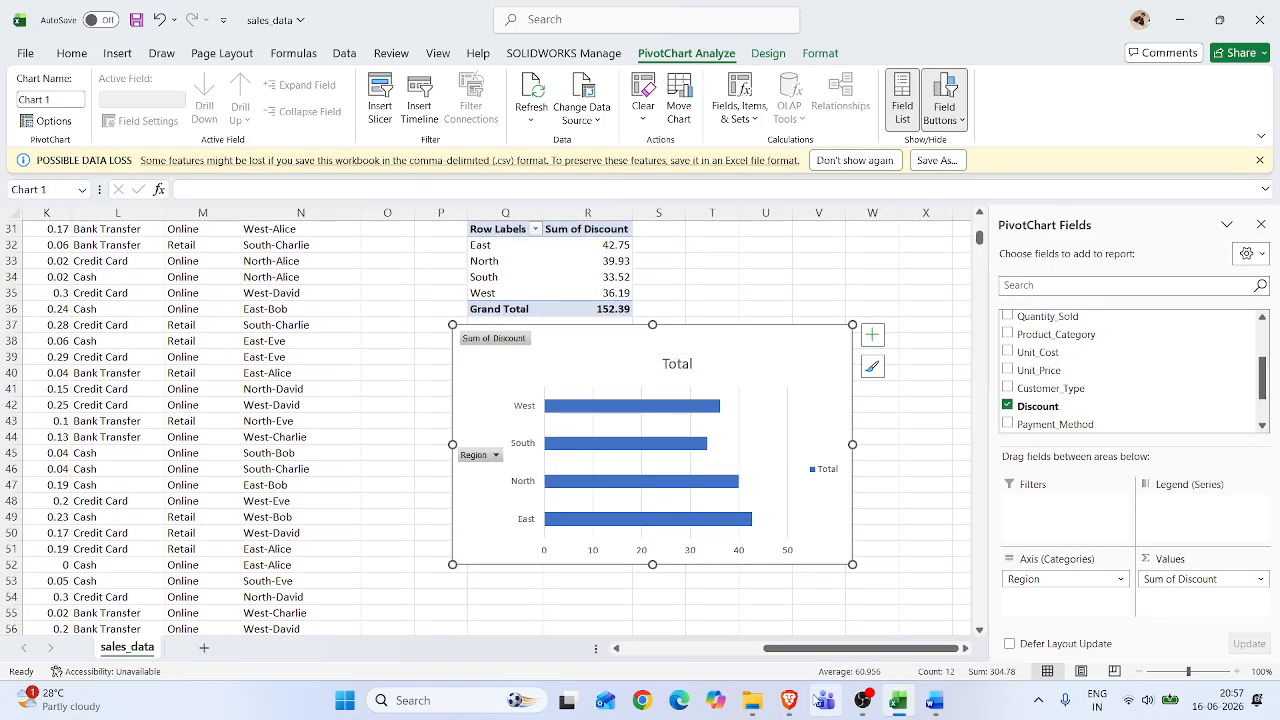
Switch to the Google Meet call, admit the guest waiting to join, and return to the sales_data workbook in Excel
mouse_move(789, 700)
left_click(714, 621)
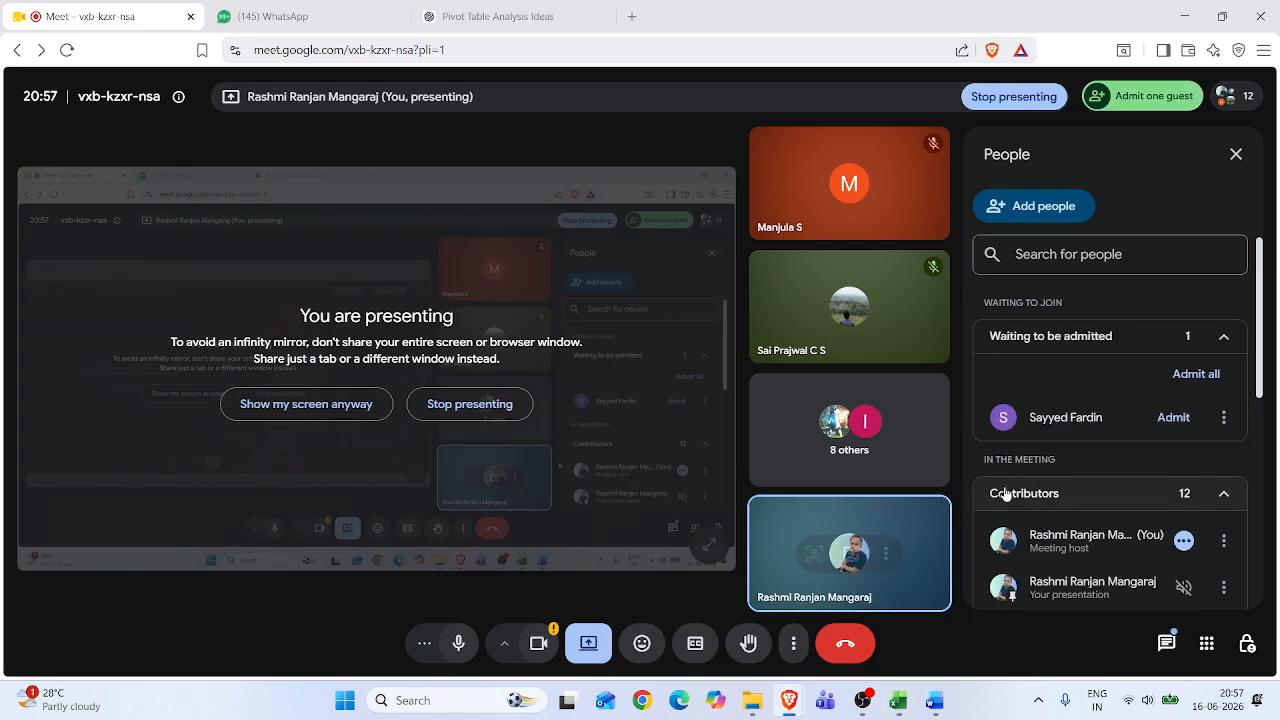
left_click(1188, 422)
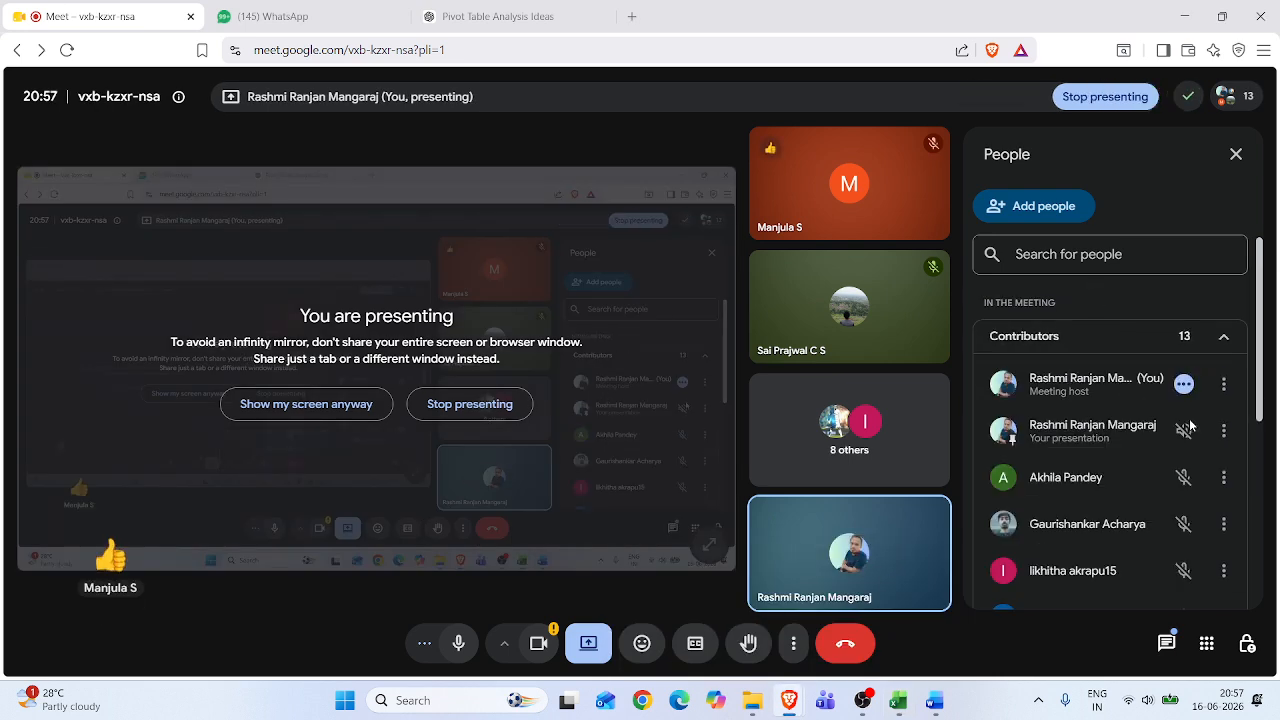
left_click(898, 702)
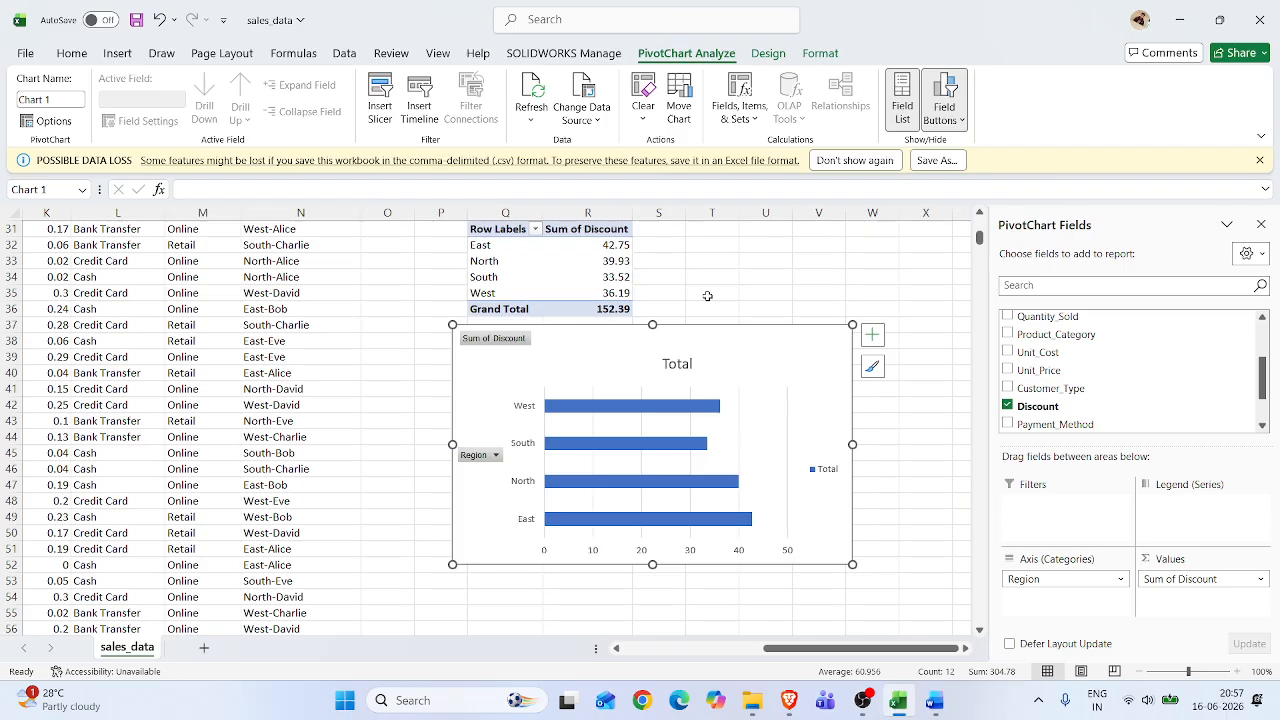
Filter the PivotChart's Region field to show only North
left_click(494, 455)
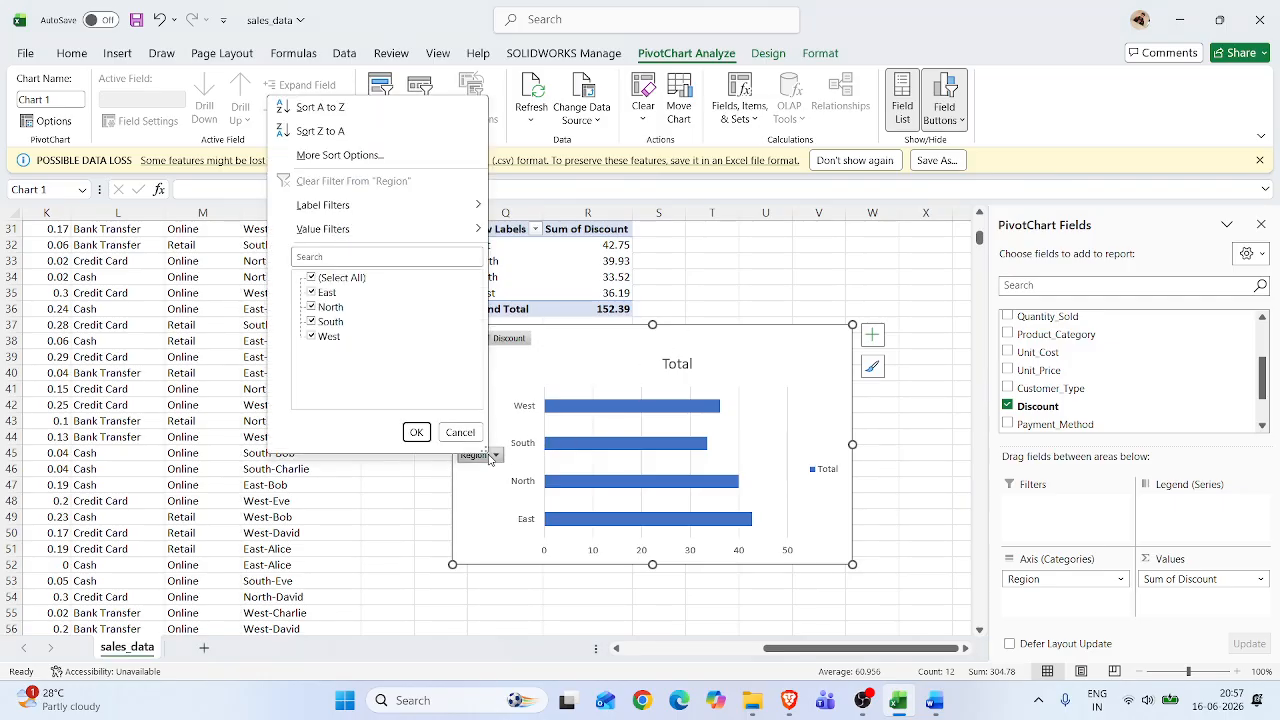
left_click(313, 278)
left_click(313, 307)
left_click(418, 434)
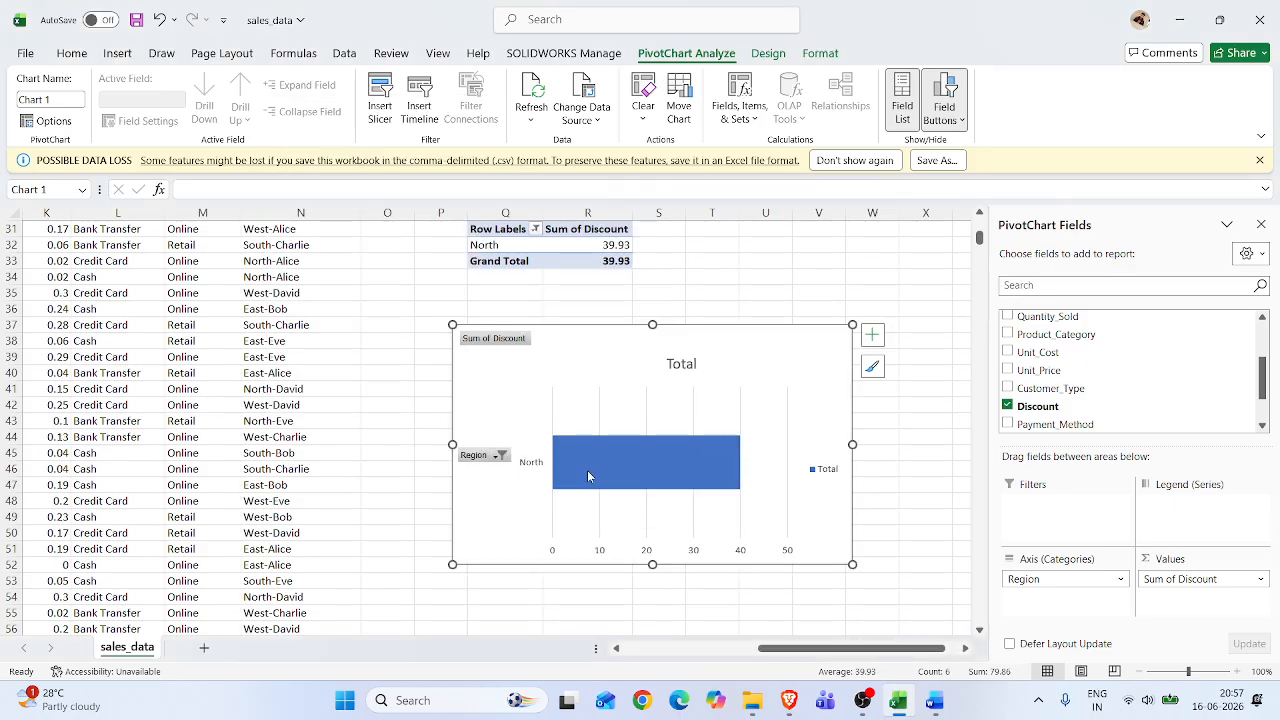
mouse_move(581, 478)
Reset the PivotChart's Region filter to include all regions
left_click(497, 456)
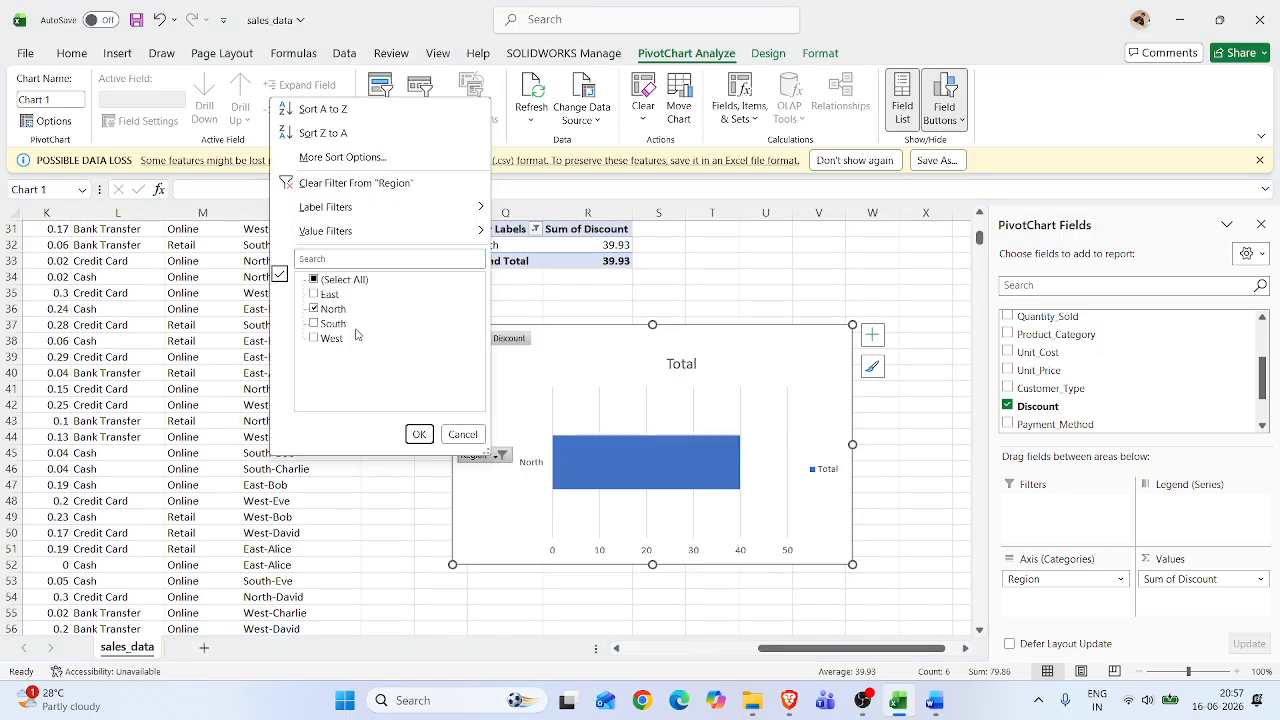
left_click(312, 281)
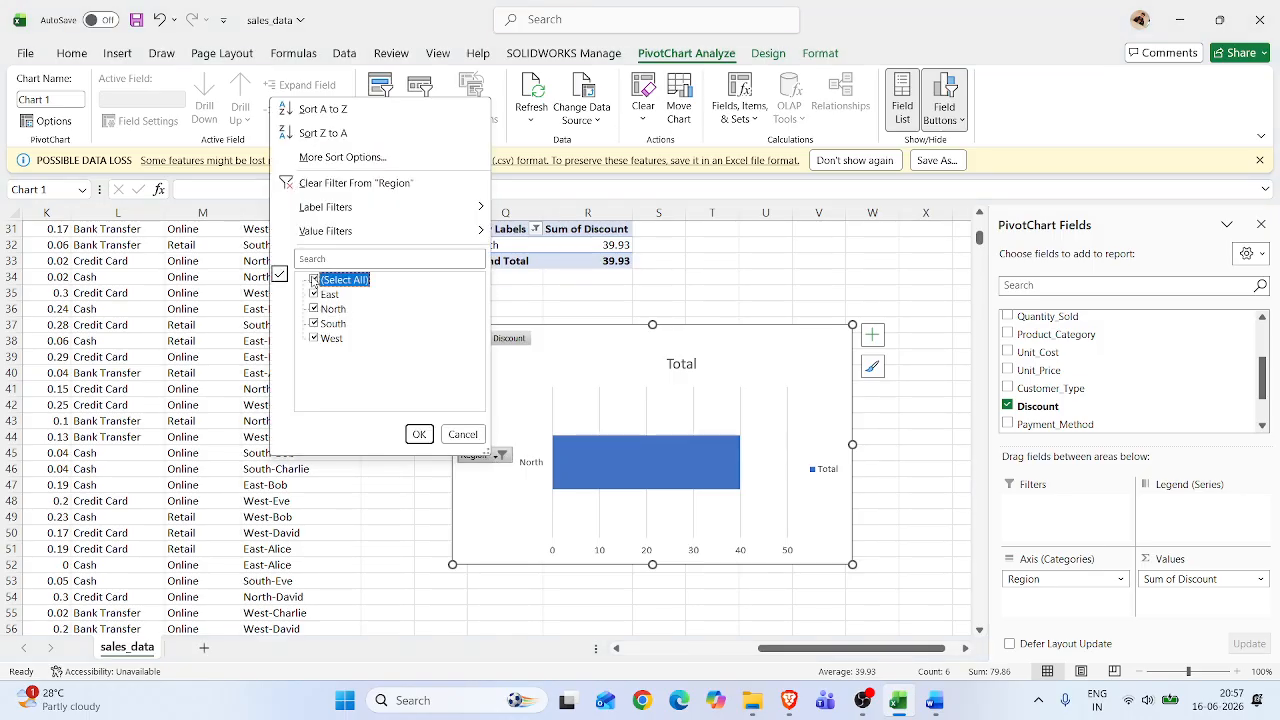
left_click(419, 434)
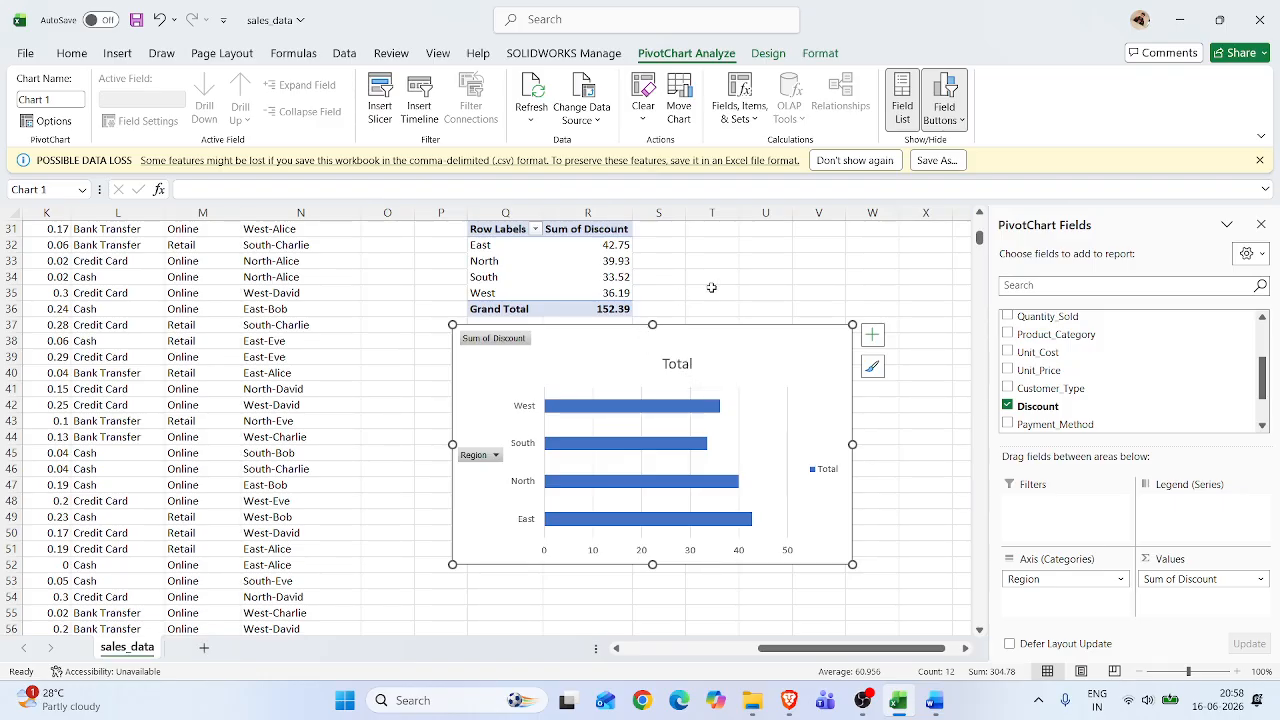
Switch to Word and read the questions from Sales Performance Analysis through Product Analysis to Customer Analysis
scroll(224, 339, "up", 8)
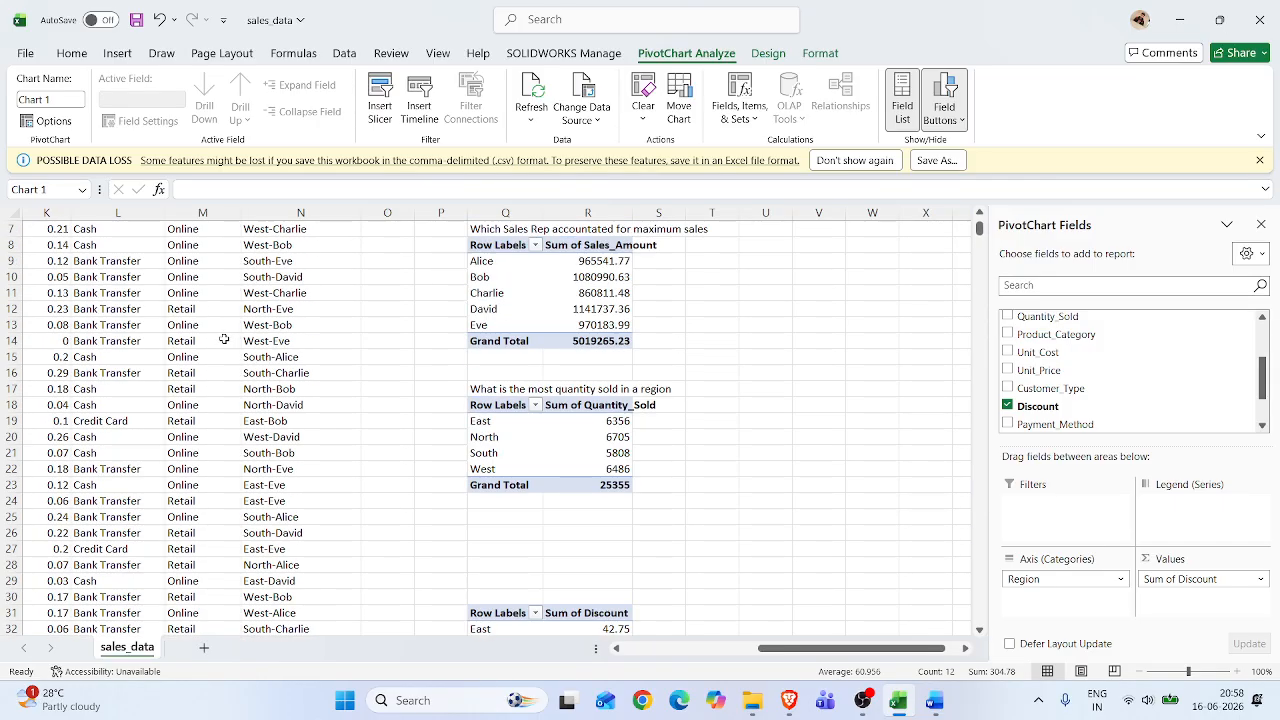
left_click(938, 704)
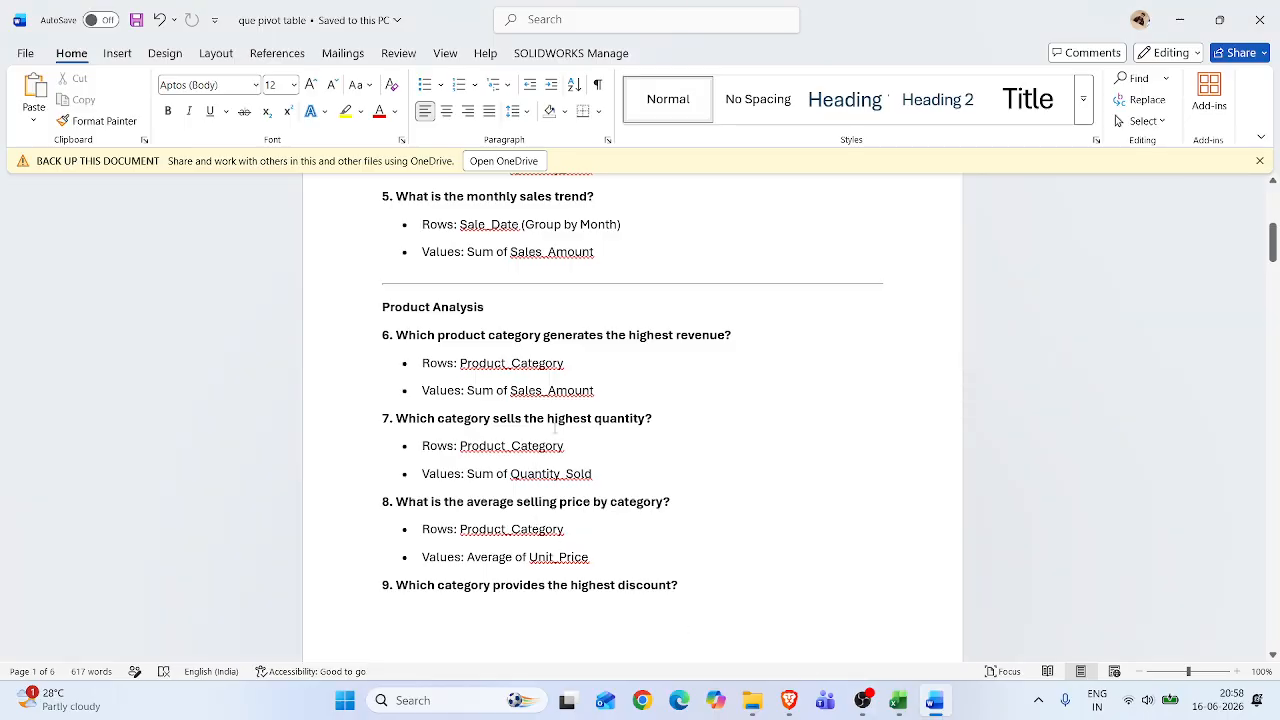
scroll(579, 404, "up", 8)
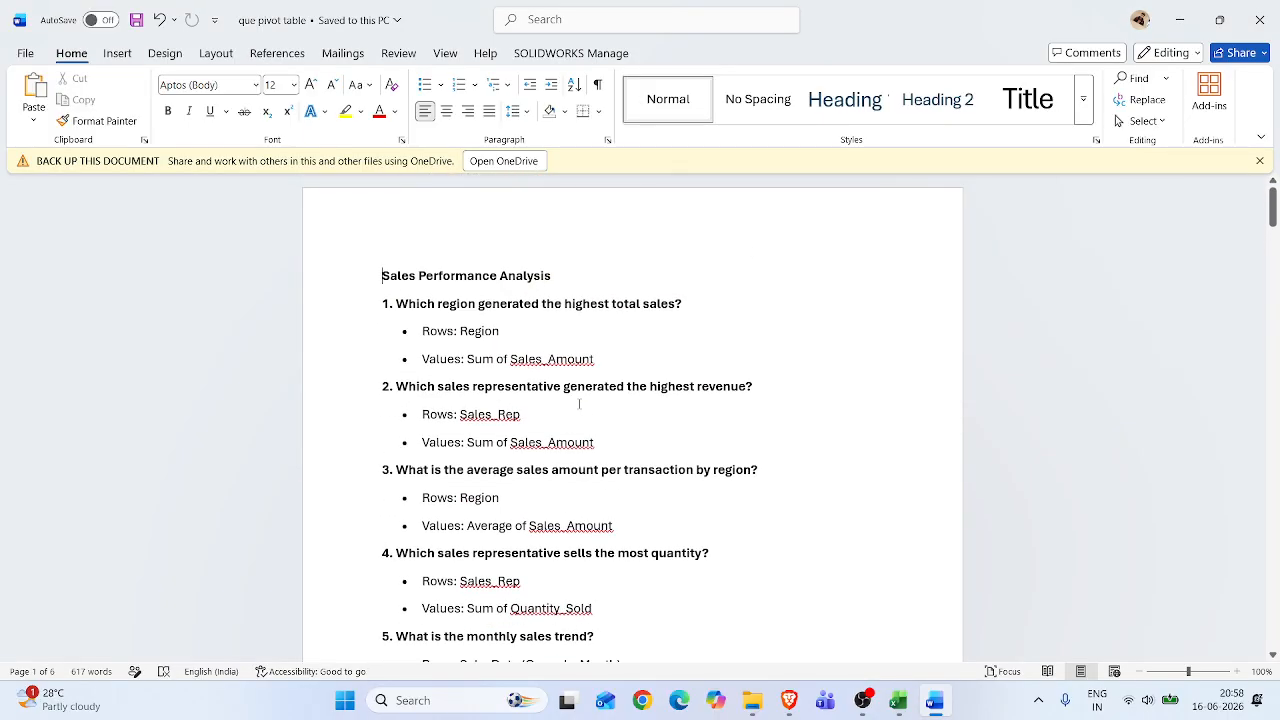
scroll(579, 404, "down", 12)
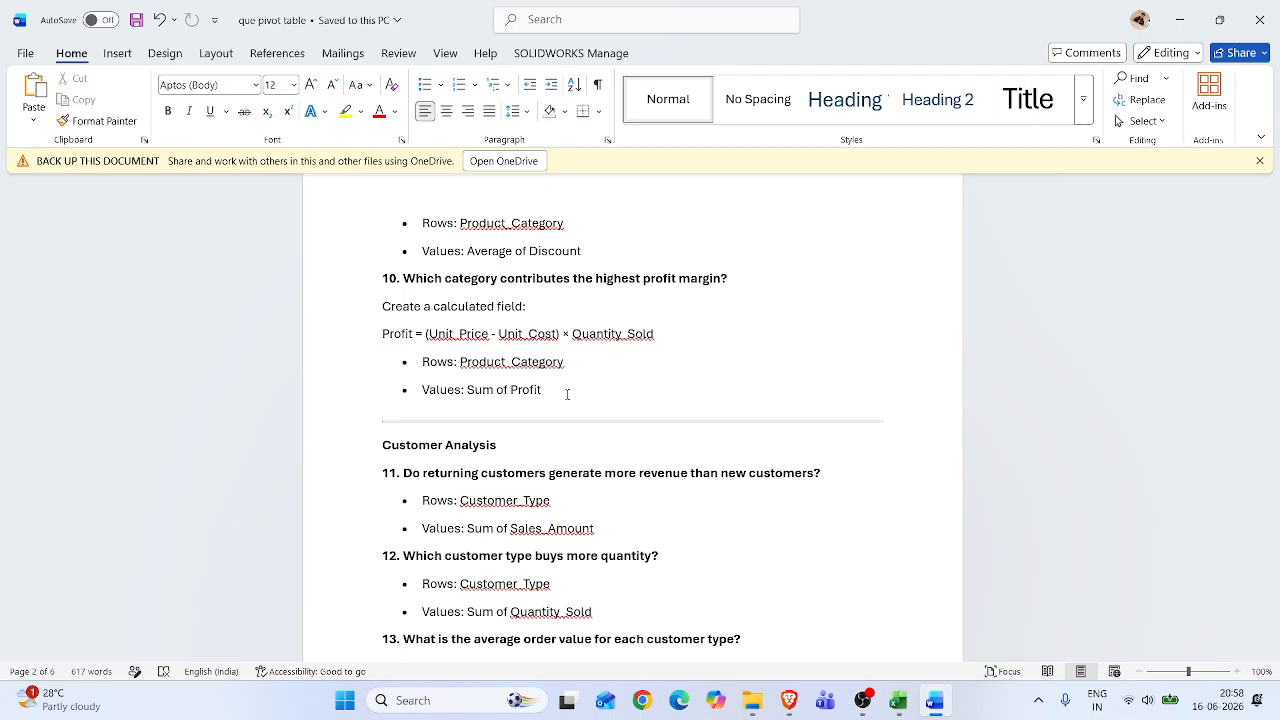
scroll(567, 394, "down", 2)
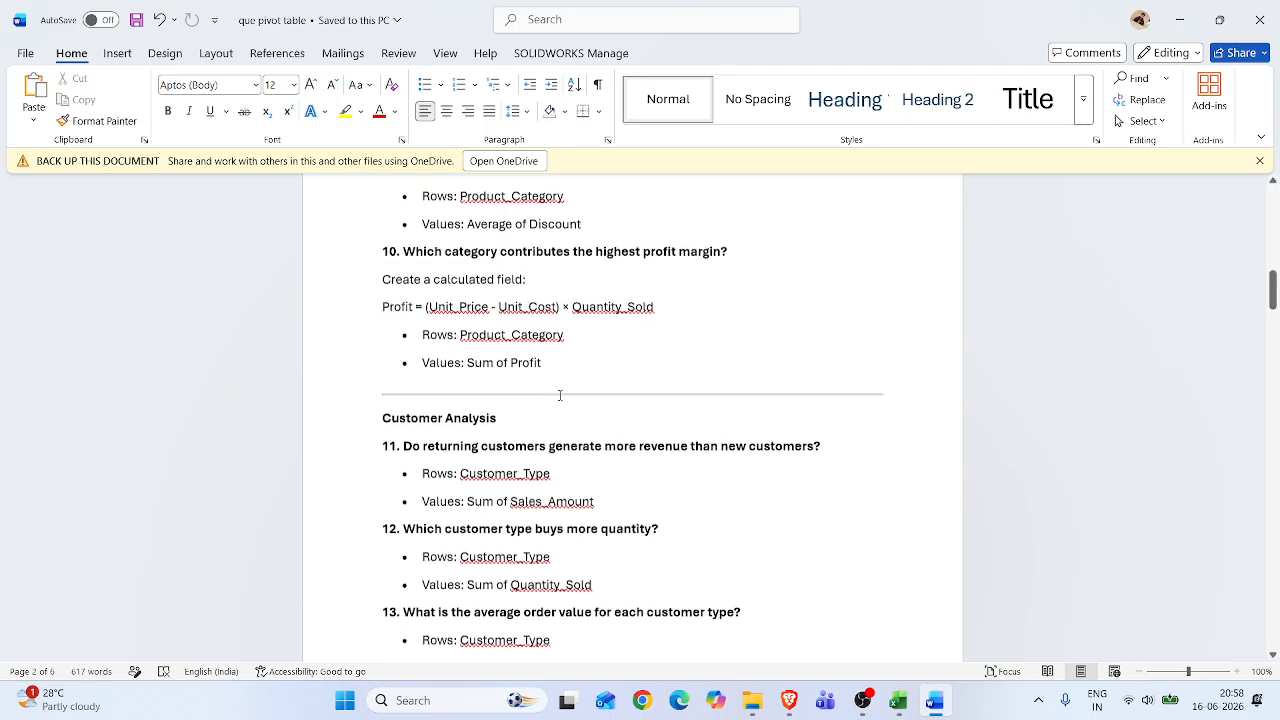
scroll(560, 395, "down", 1)
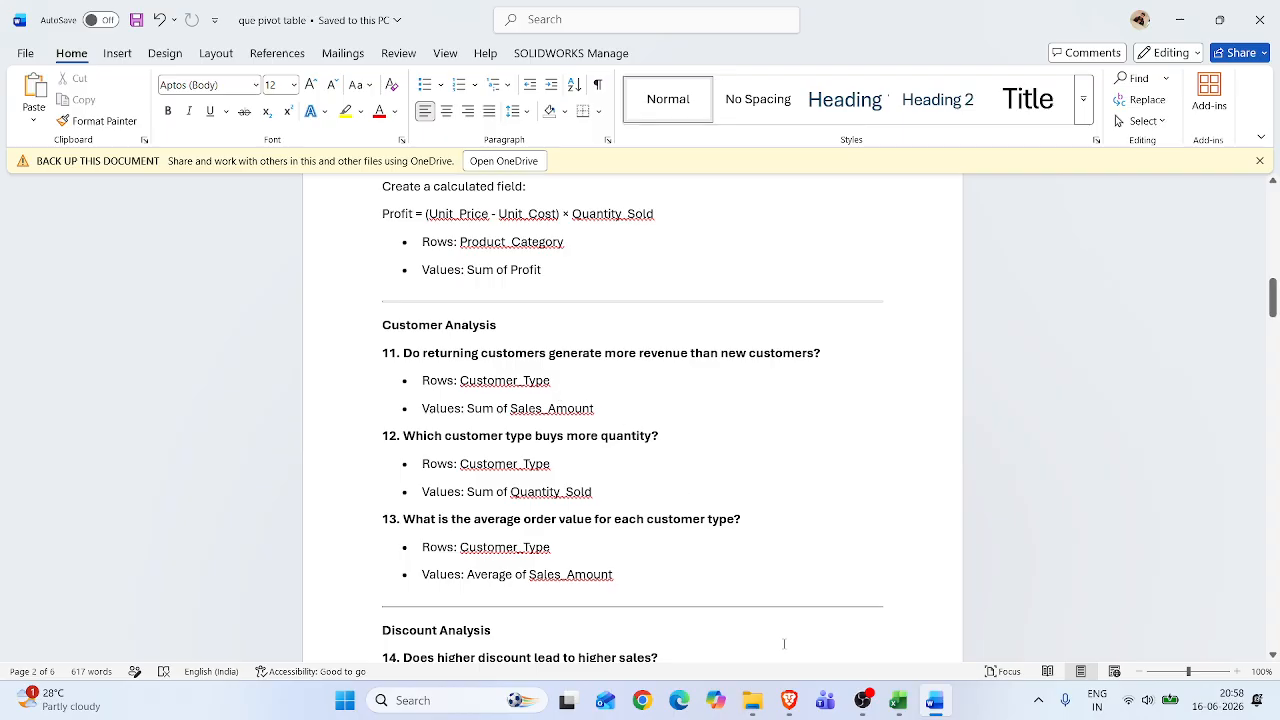
scroll(705, 458, "down", 1)
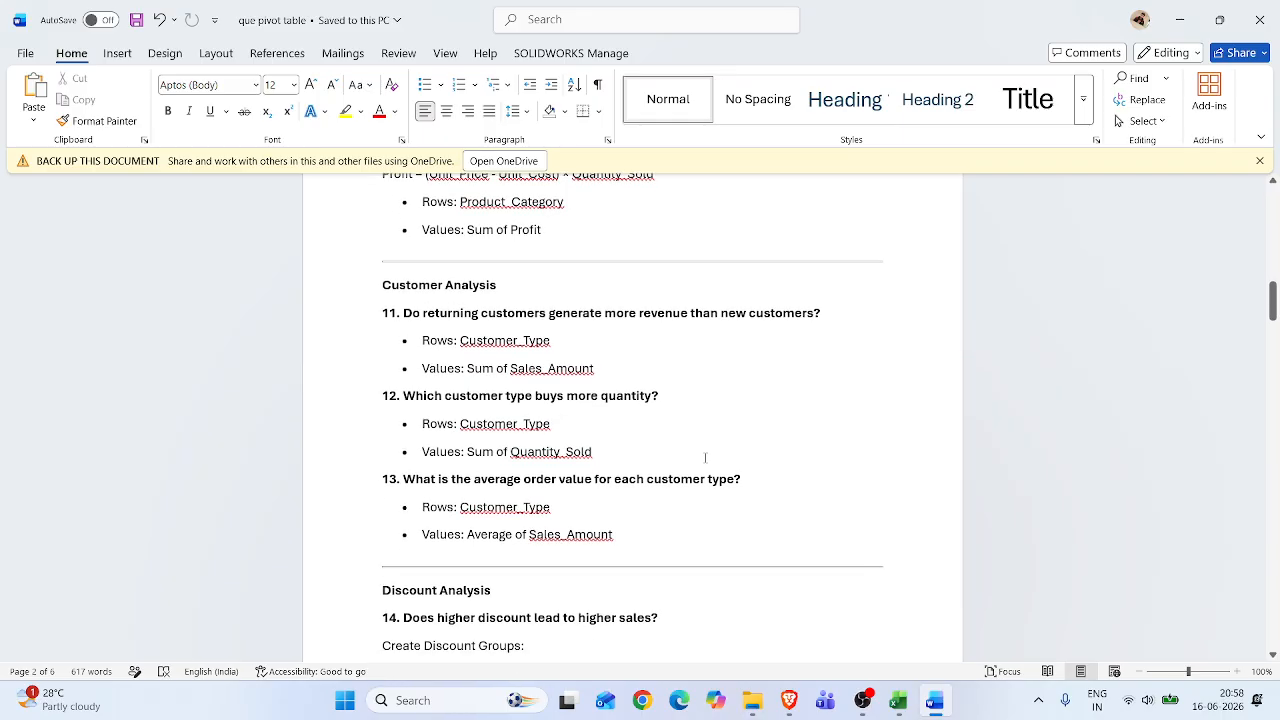
Compare the Product Analysis and Customer Analysis questions again and highlight the word Profit in question 10's calculated field formula
scroll(705, 458, "up", 5)
scroll(705, 458, "up", 6)
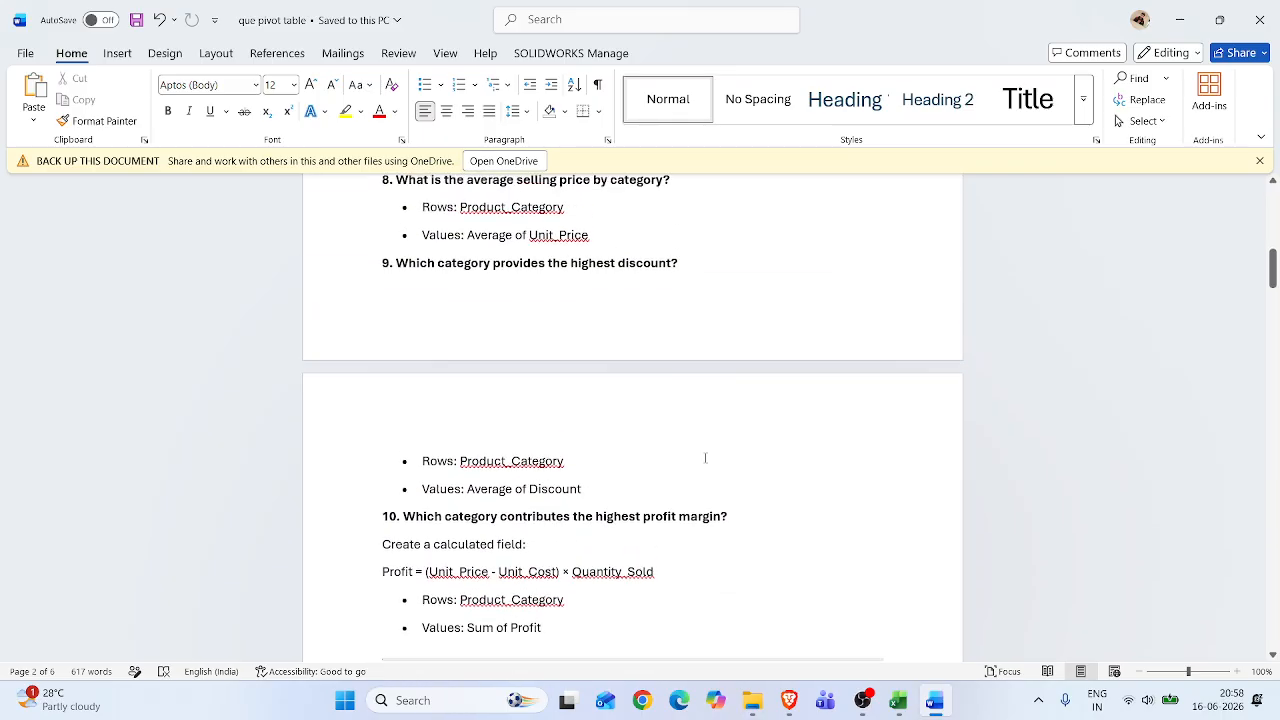
scroll(705, 458, "up", 2)
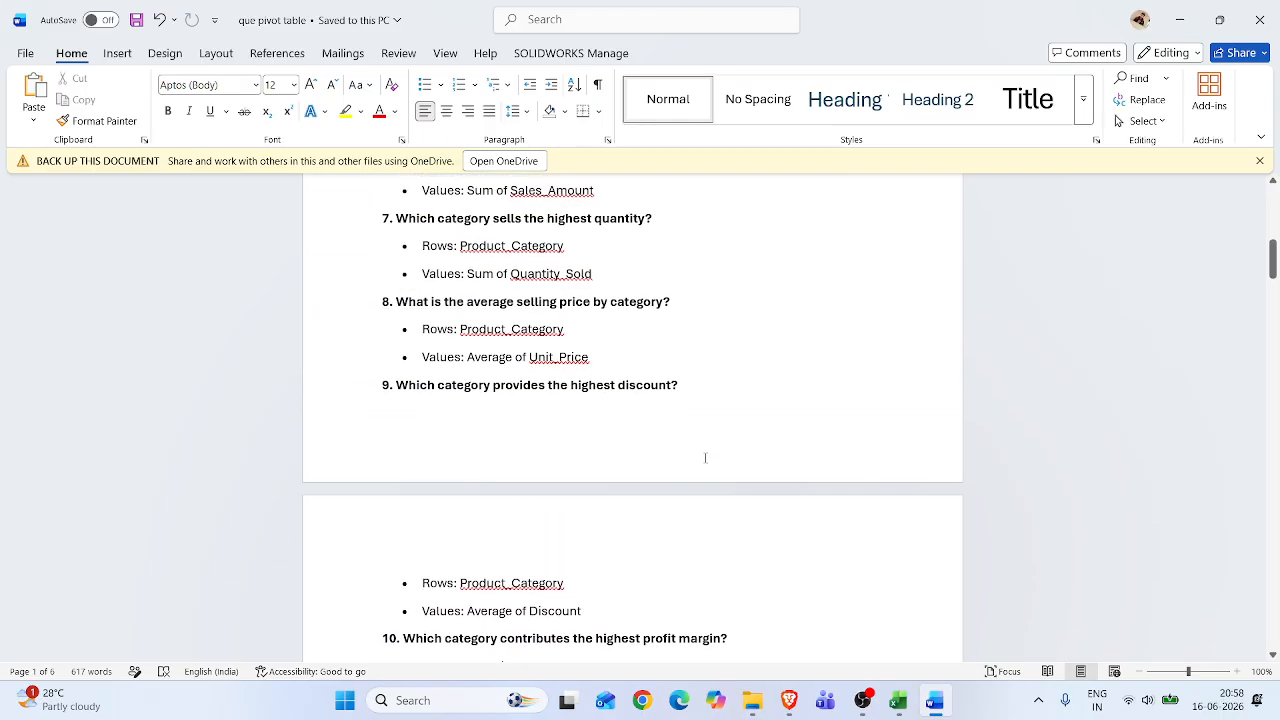
scroll(705, 458, "down", 5)
scroll(705, 458, "down", 4)
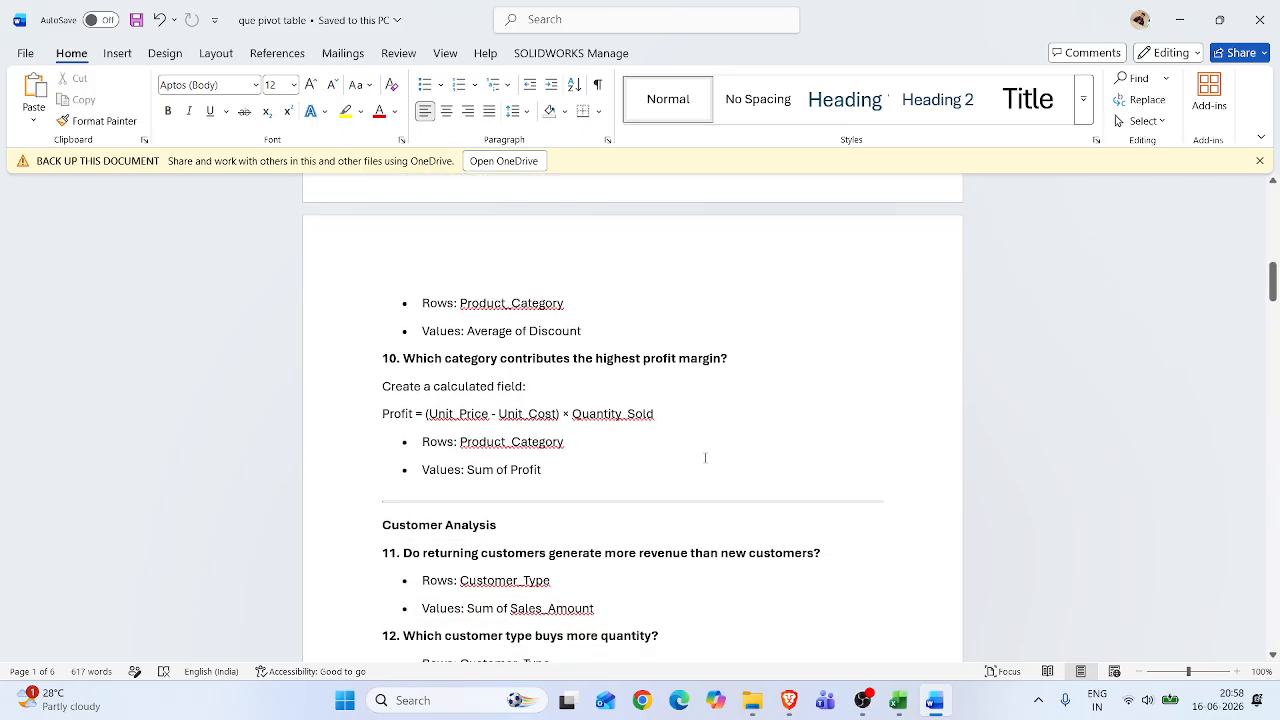
scroll(705, 458, "down", 3)
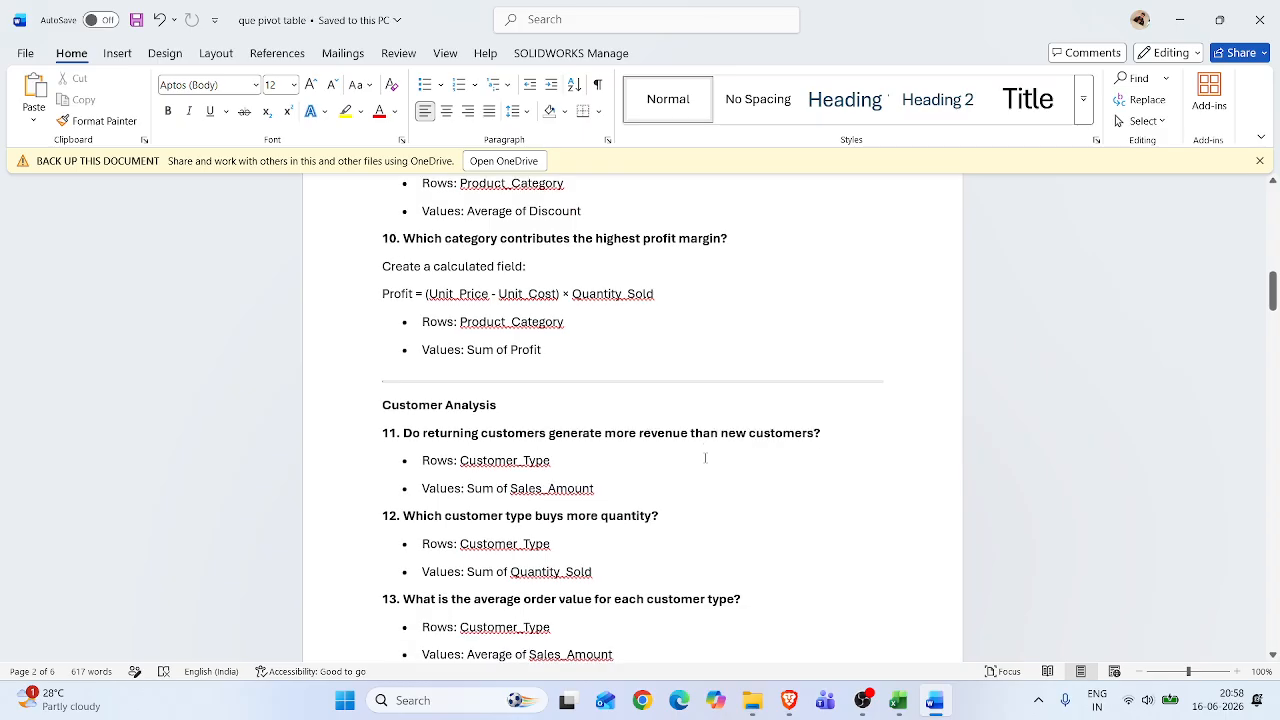
scroll(705, 458, "down", 2)
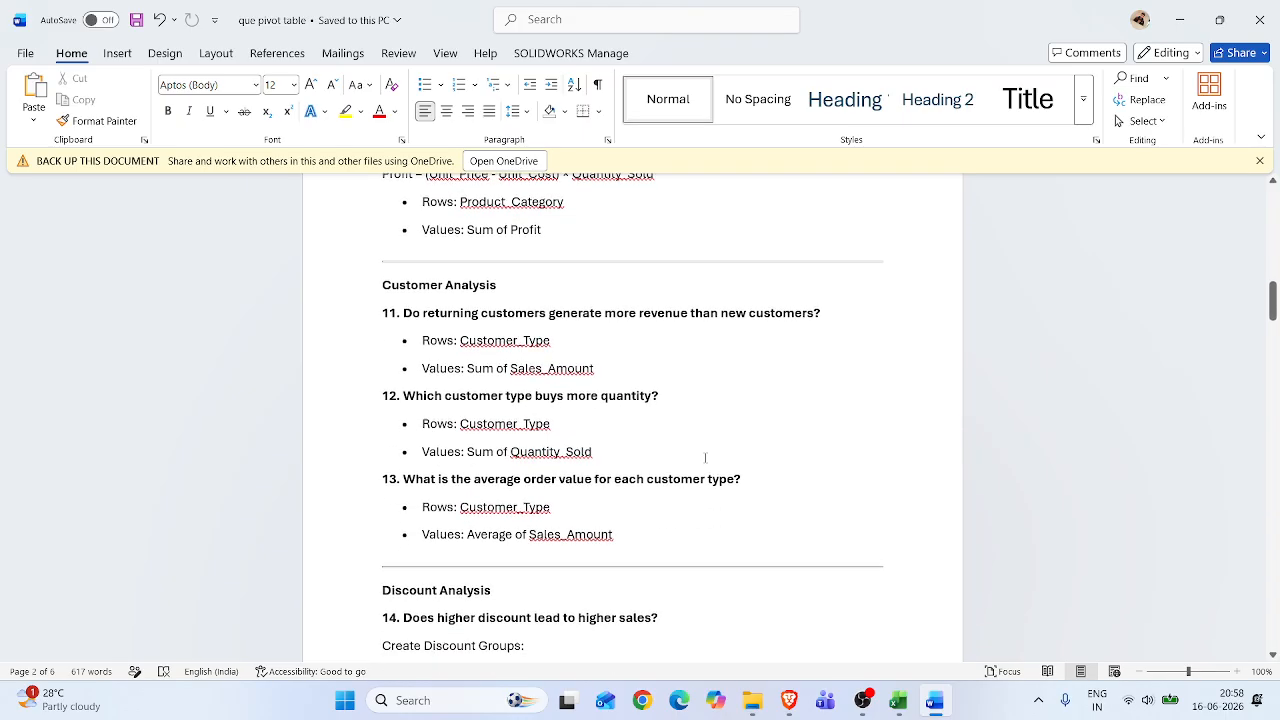
scroll(705, 458, "up", 2)
scroll(705, 458, "down", 2)
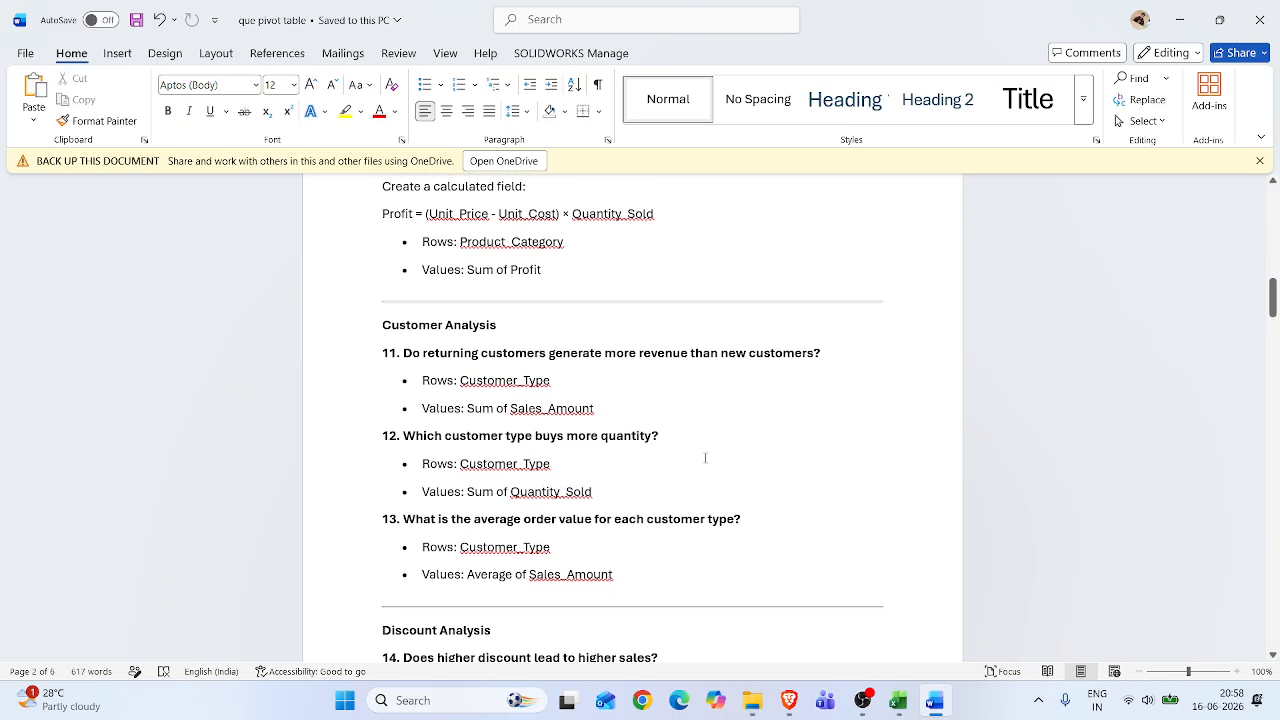
scroll(705, 458, "up", 1)
scroll(705, 458, "down", 1)
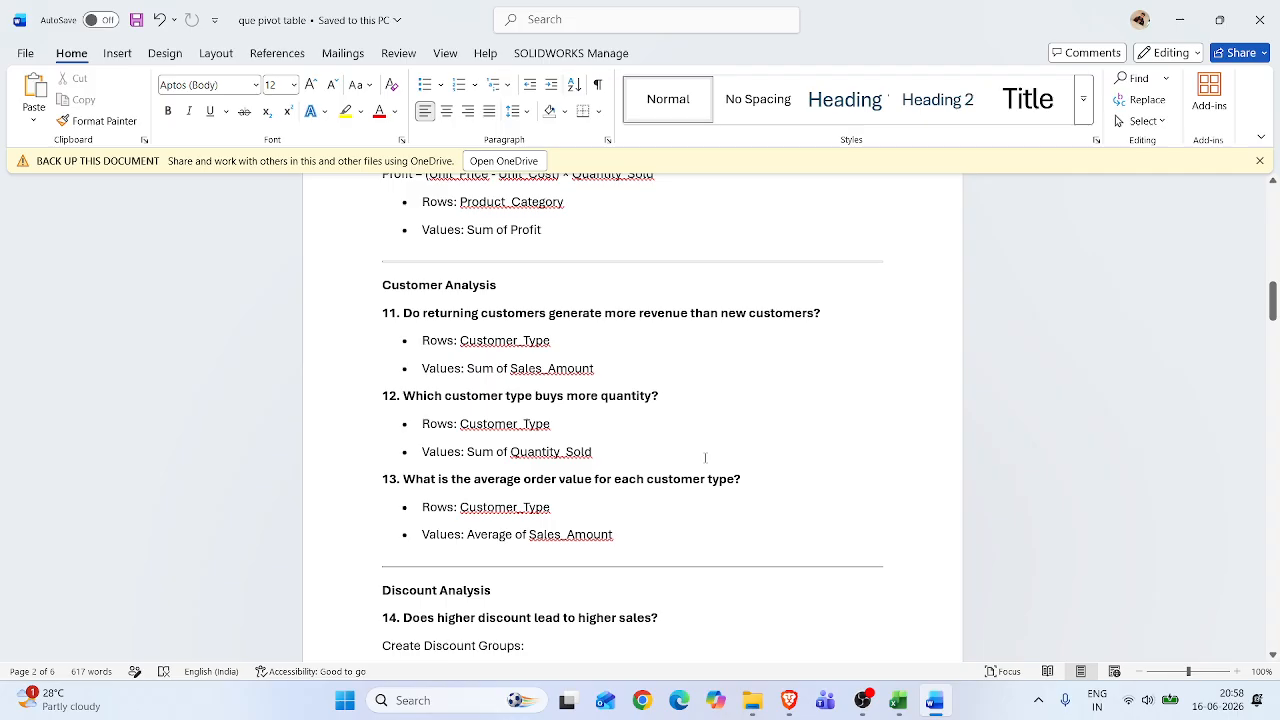
scroll(705, 458, "down", 1)
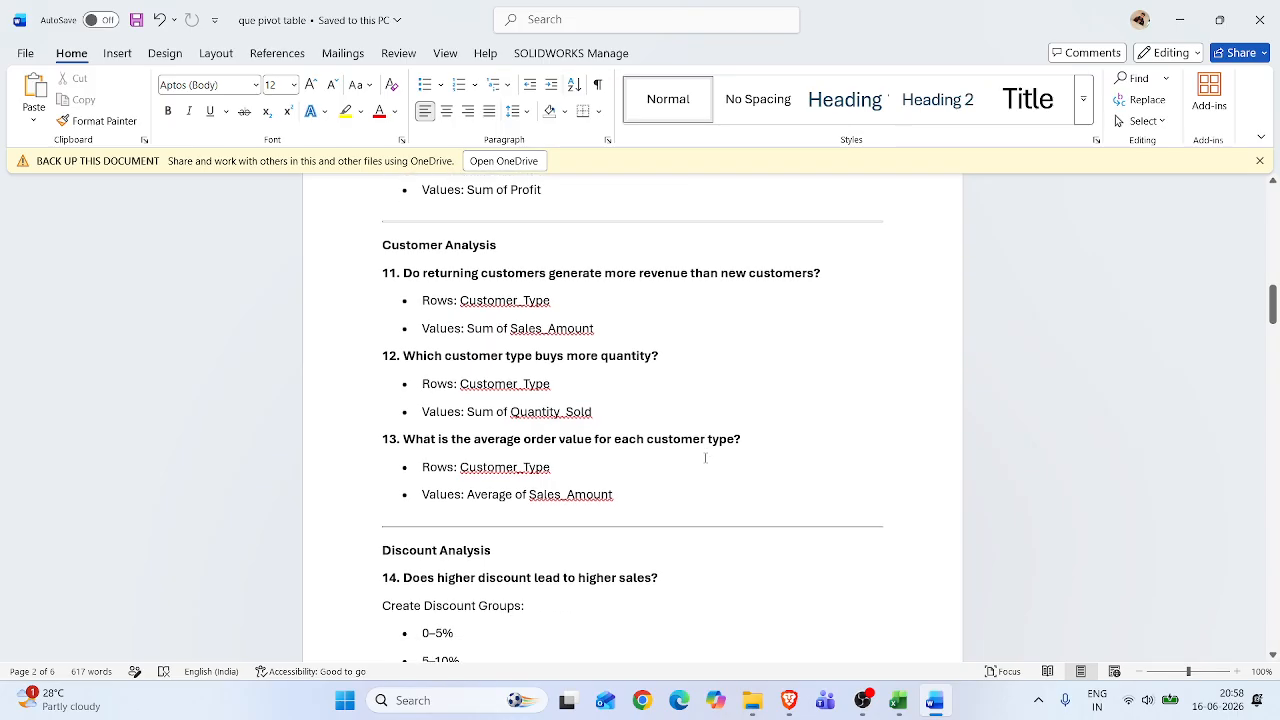
scroll(705, 458, "up", 5)
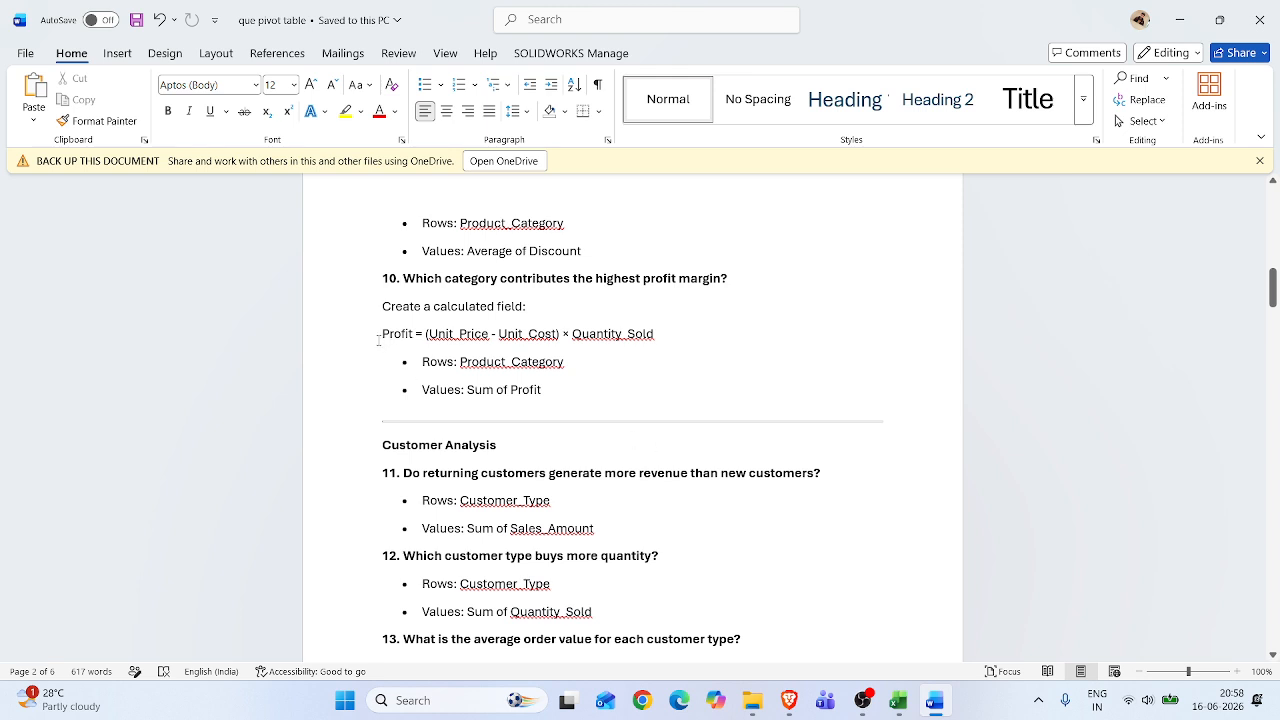
left_click_drag(383, 335, 418, 337)
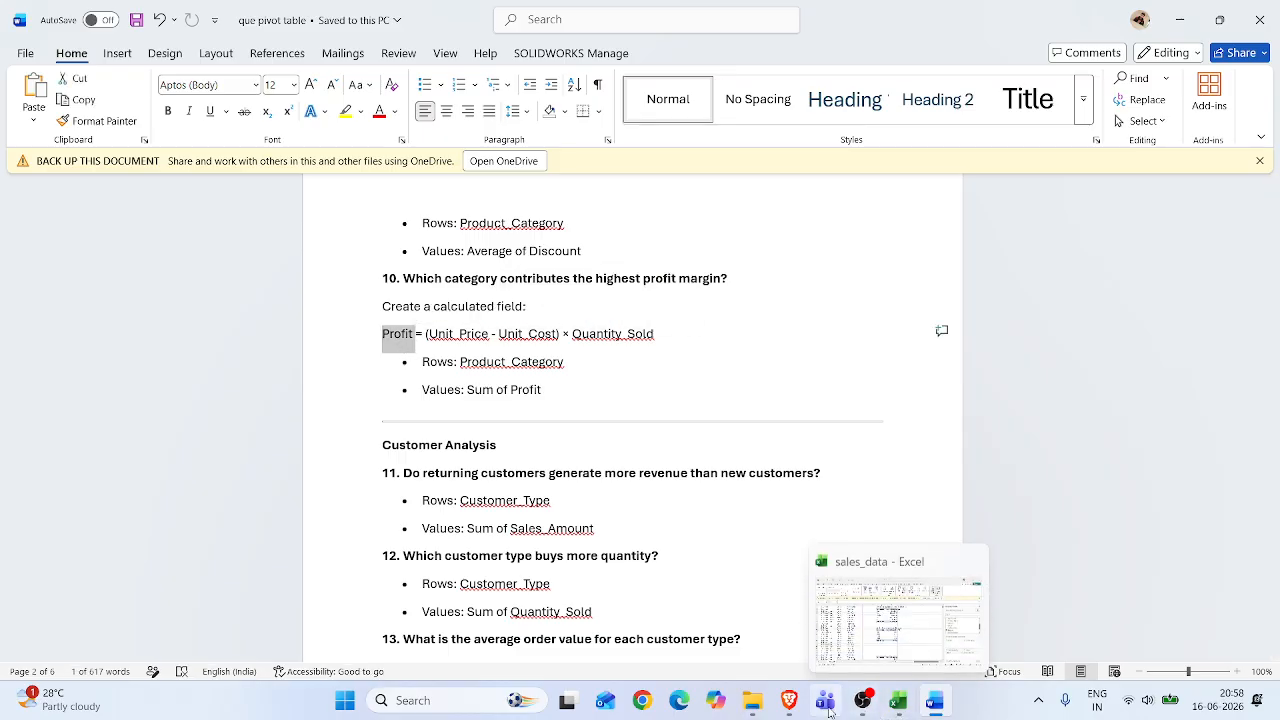
Switch to the sales_data workbook in Excel and enter the column header Profit in cell O1
left_click(898, 700)
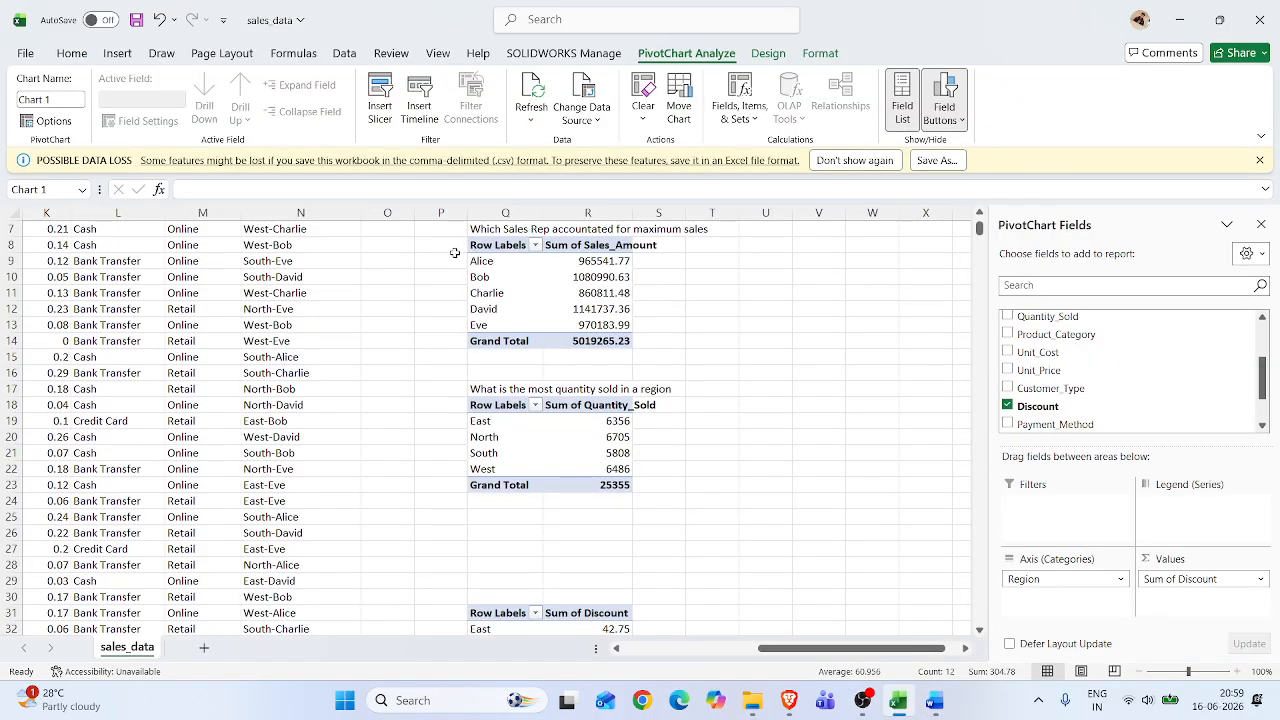
left_click(389, 228)
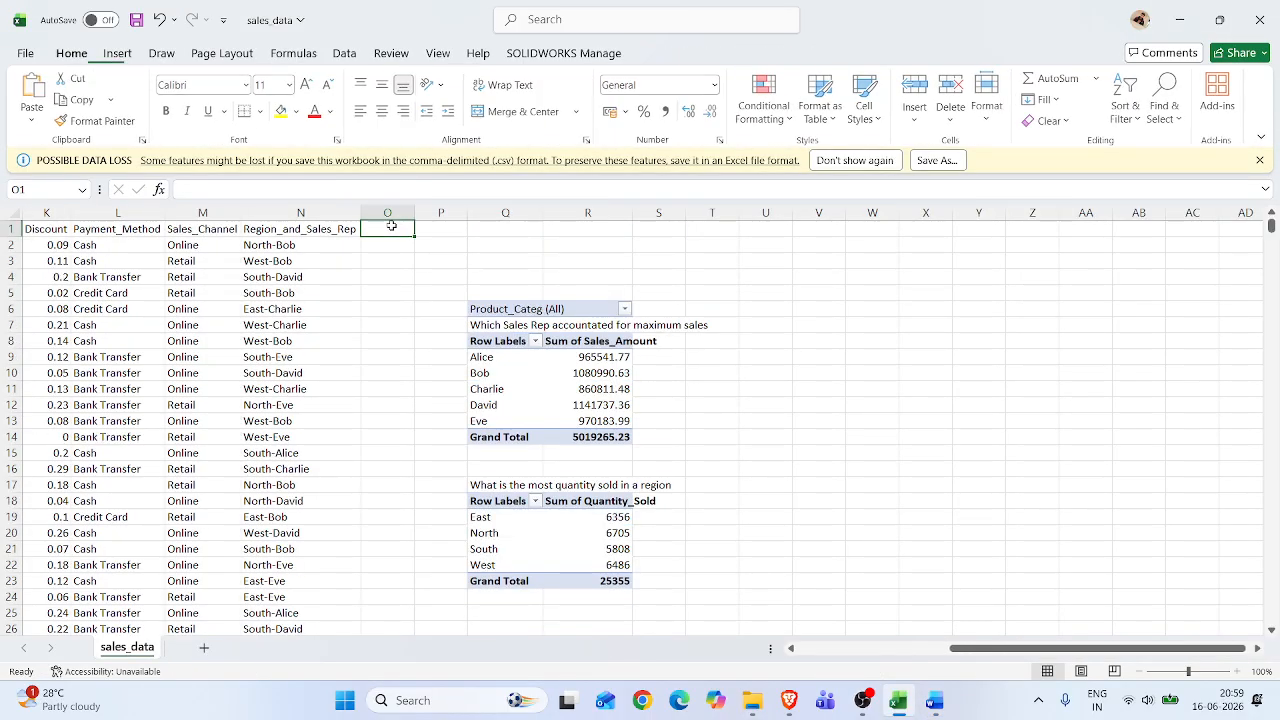
type("Profit")
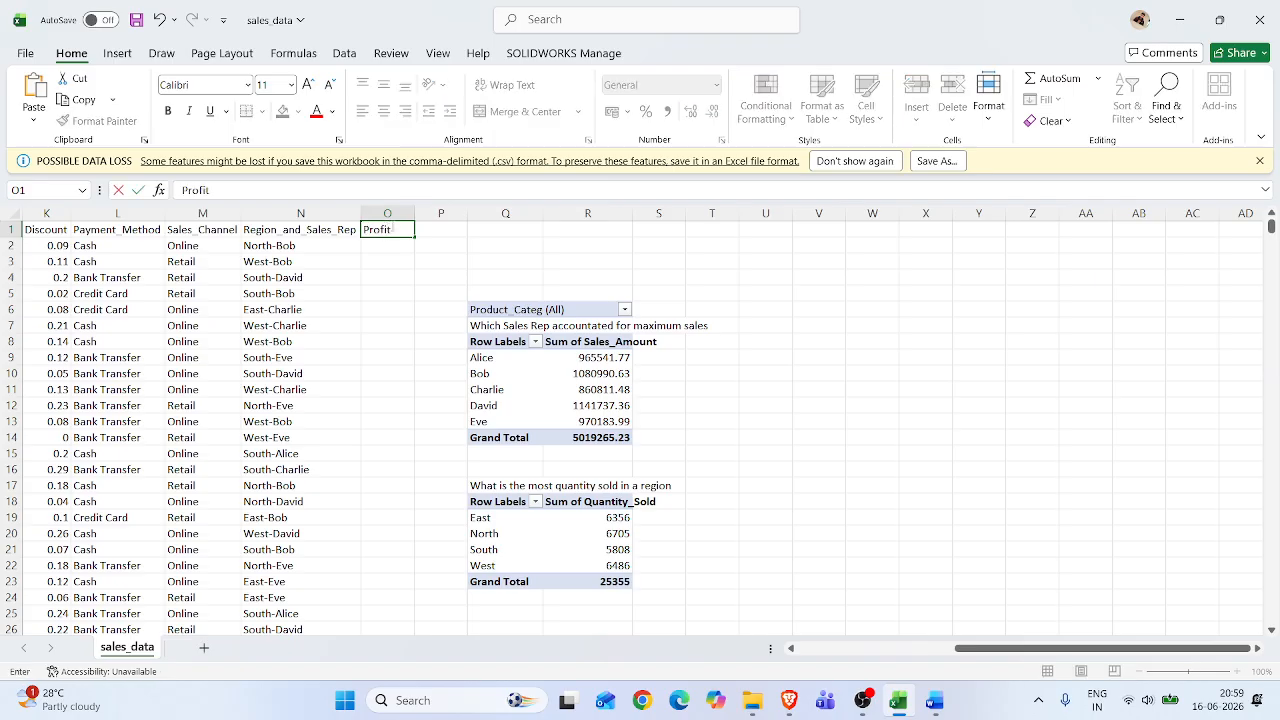
Try to enter =I2-H2) in cell O2 as the profit formula and decline the suggested correction
left_click(383, 252)
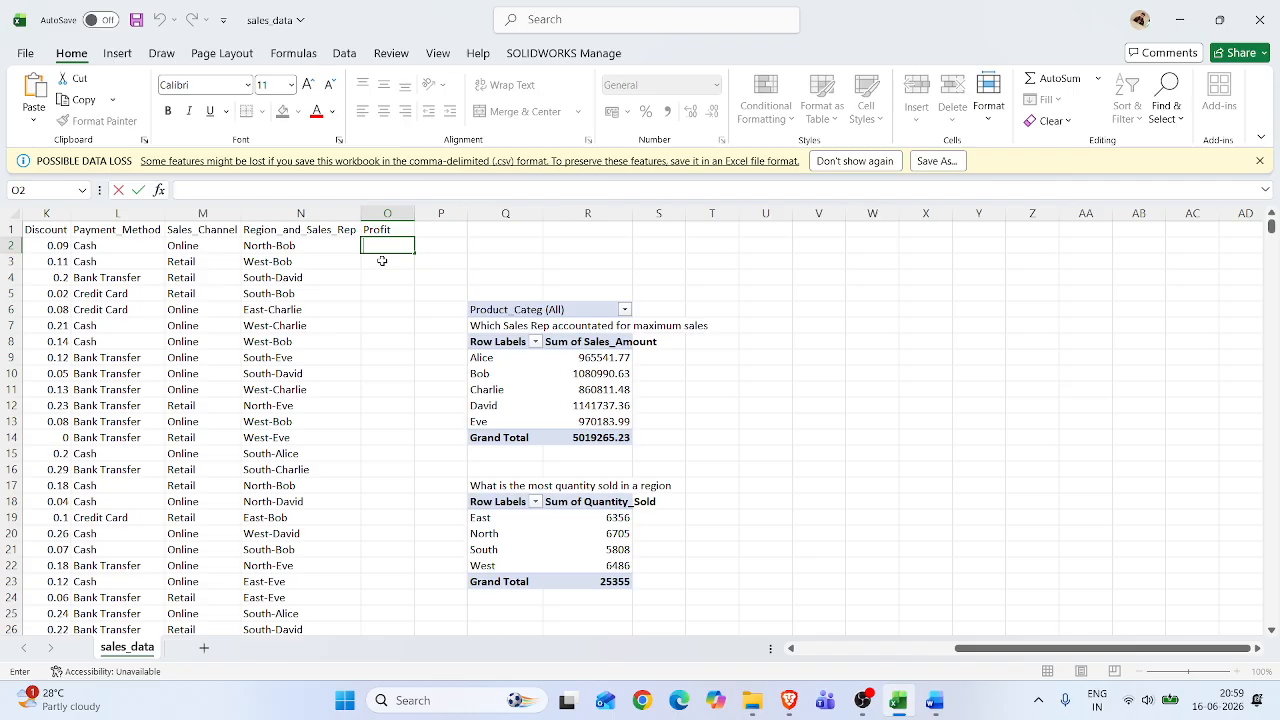
type("=")
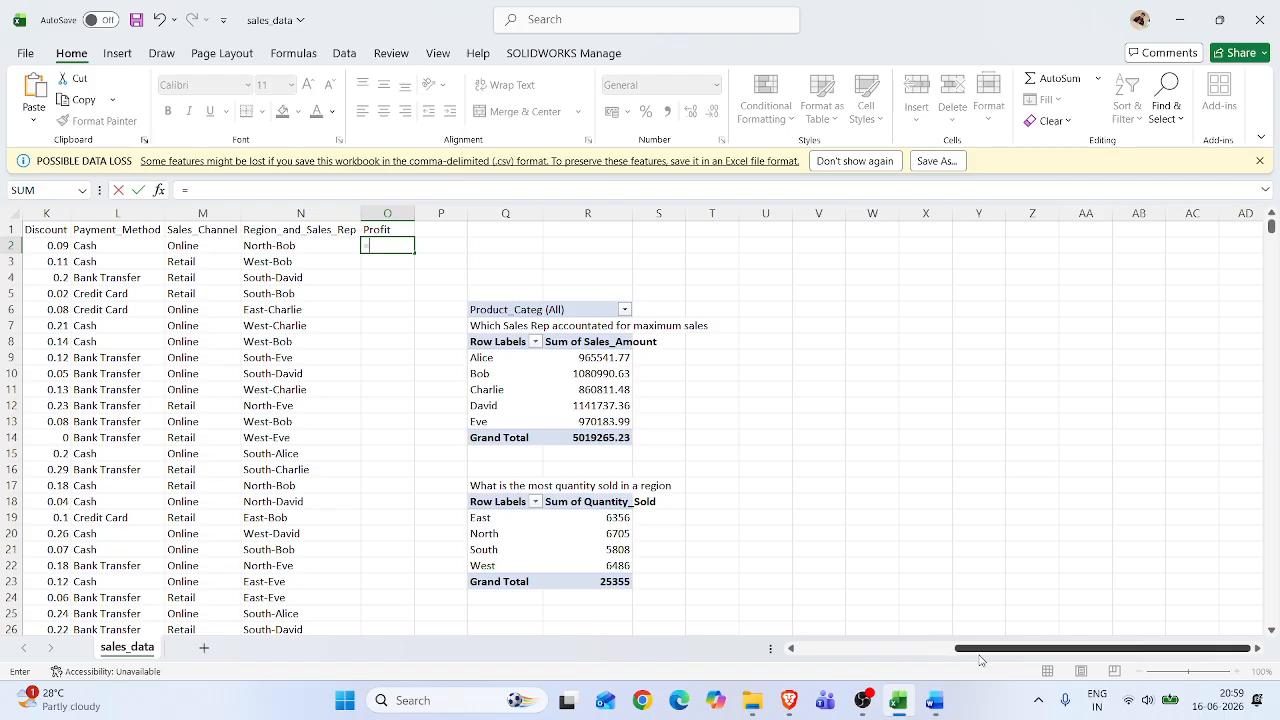
left_click_drag(980, 656, 876, 652)
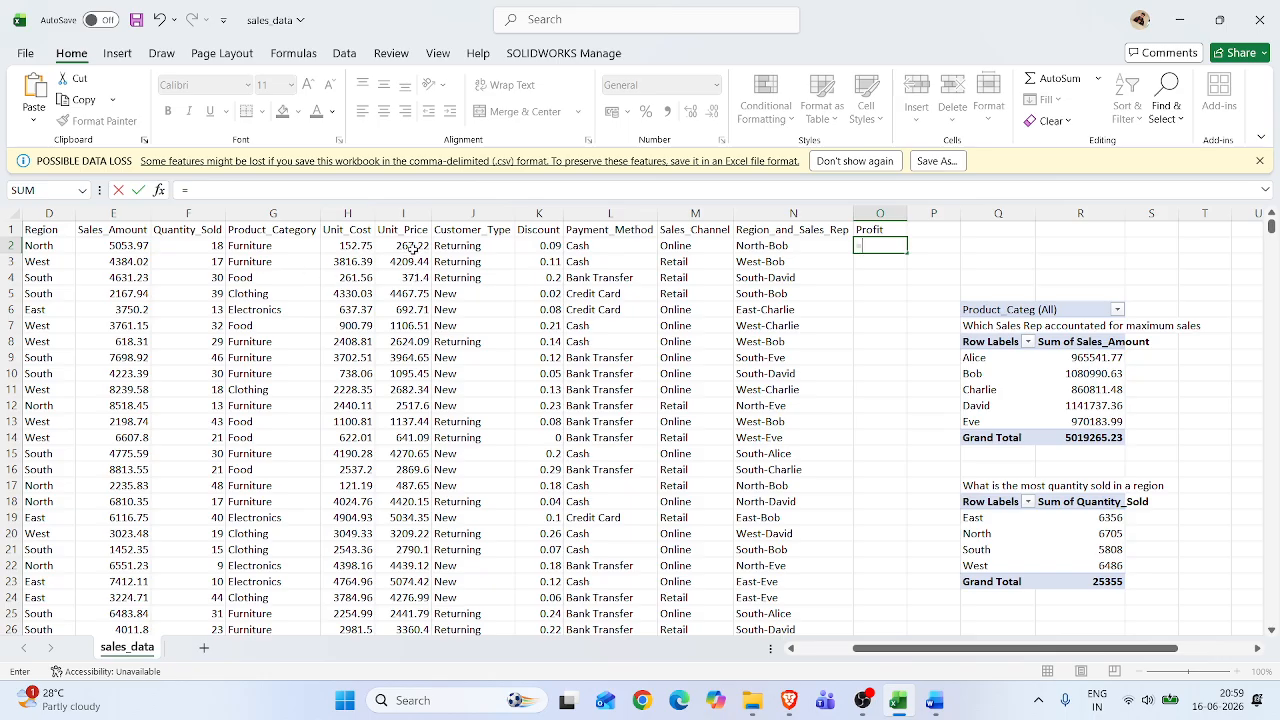
left_click(350, 245)
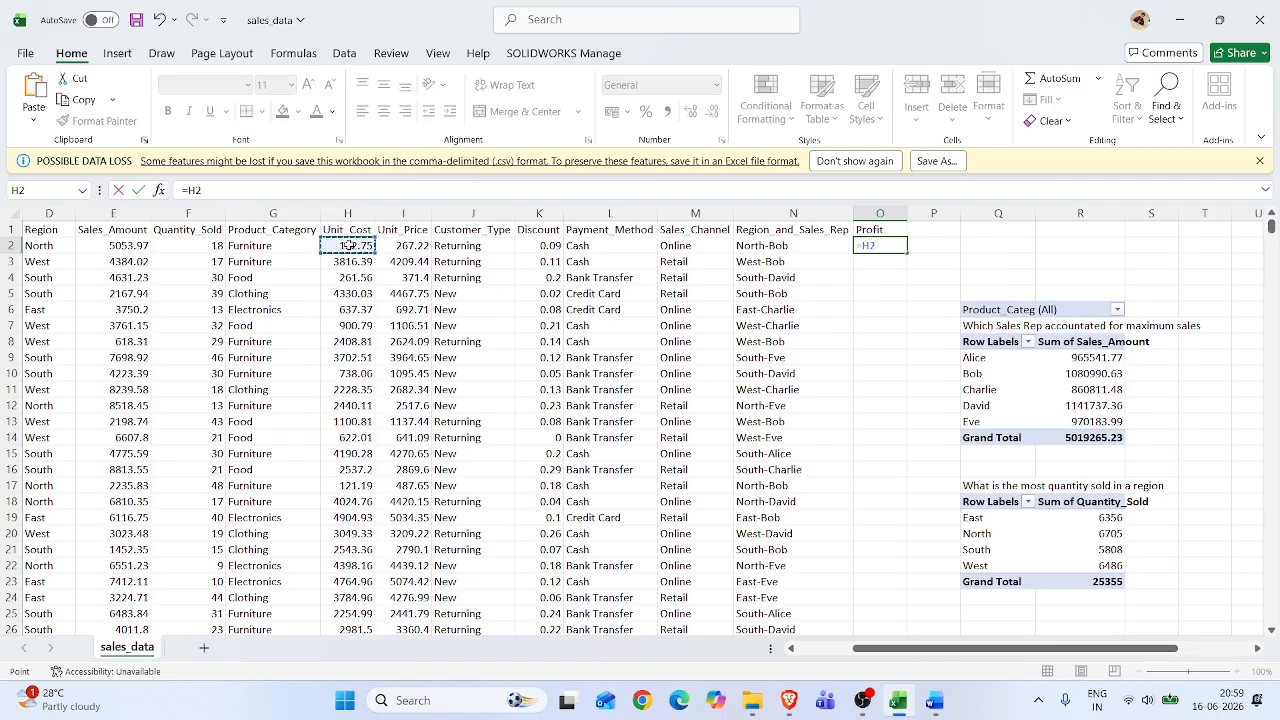
left_click(415, 247)
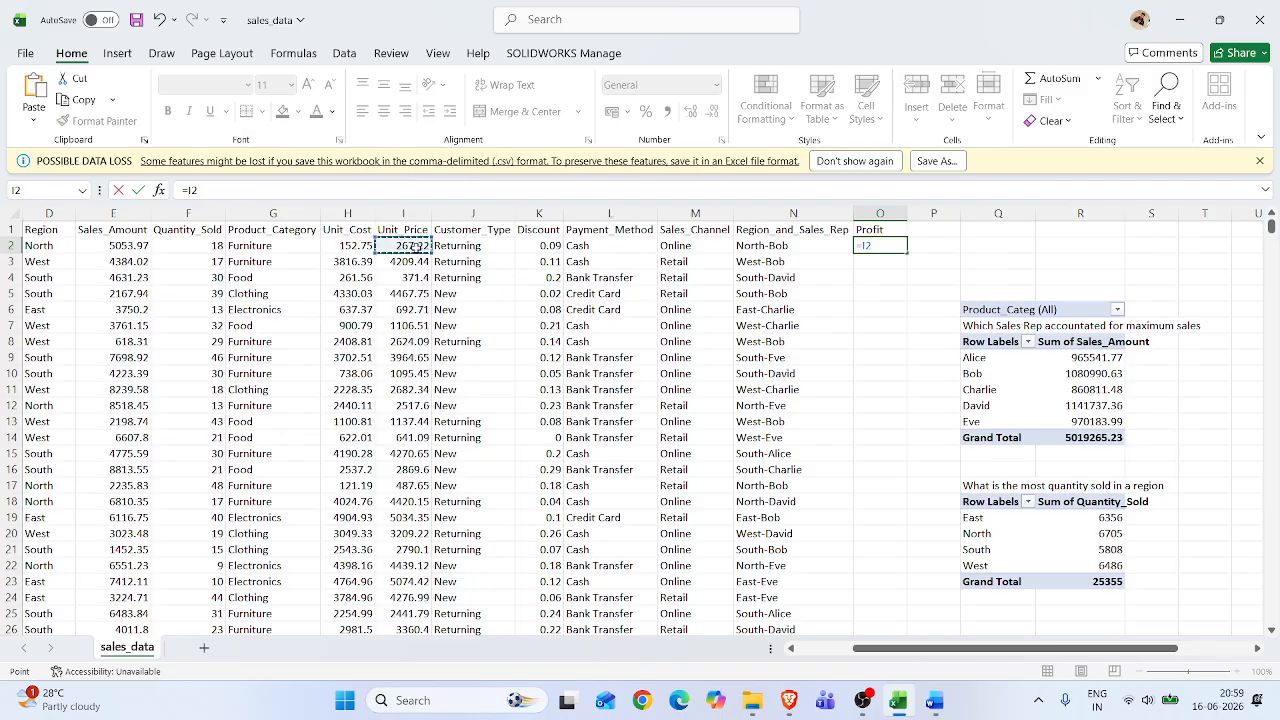
type("-")
left_click(349, 245)
type(")")
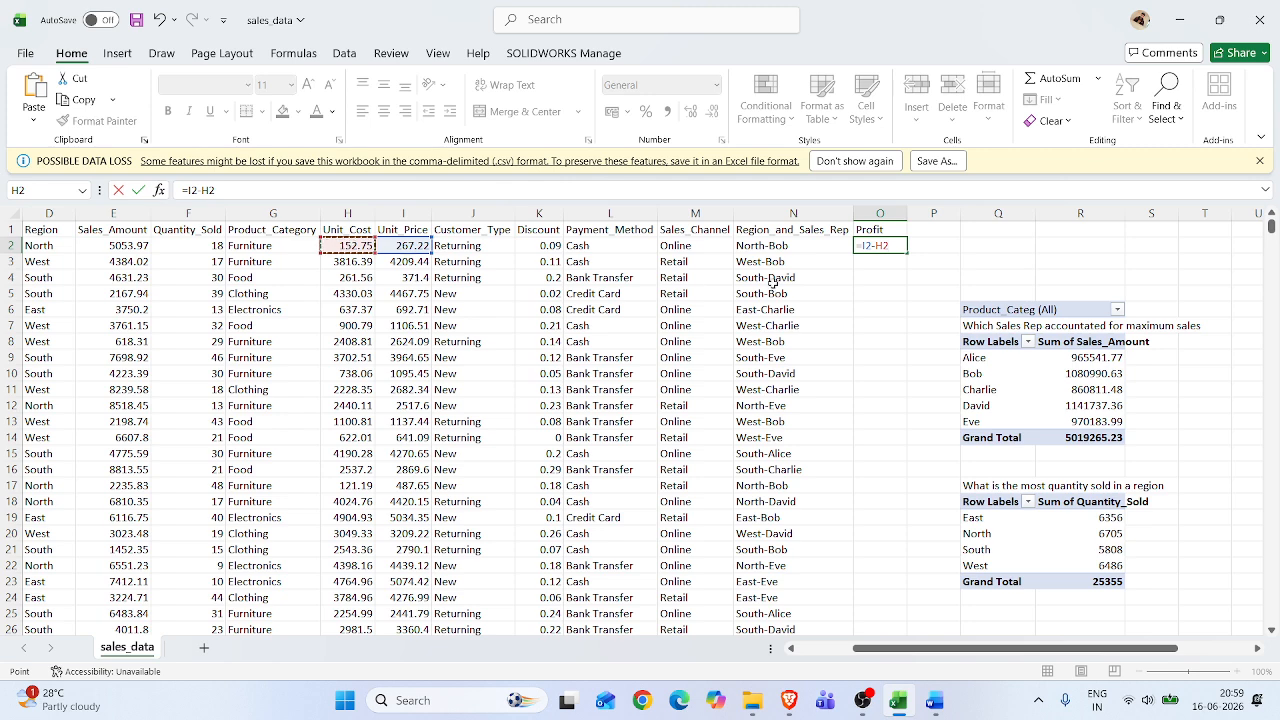
key("Return")
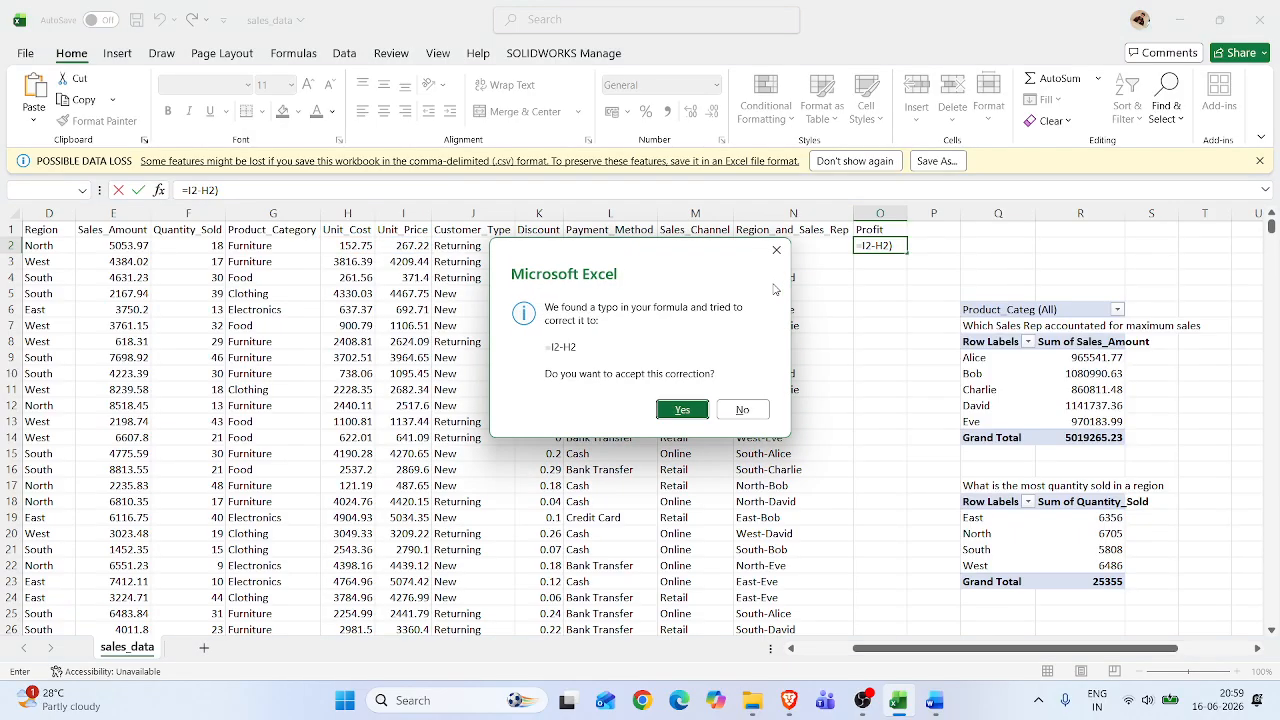
left_click(742, 409)
left_click(740, 443)
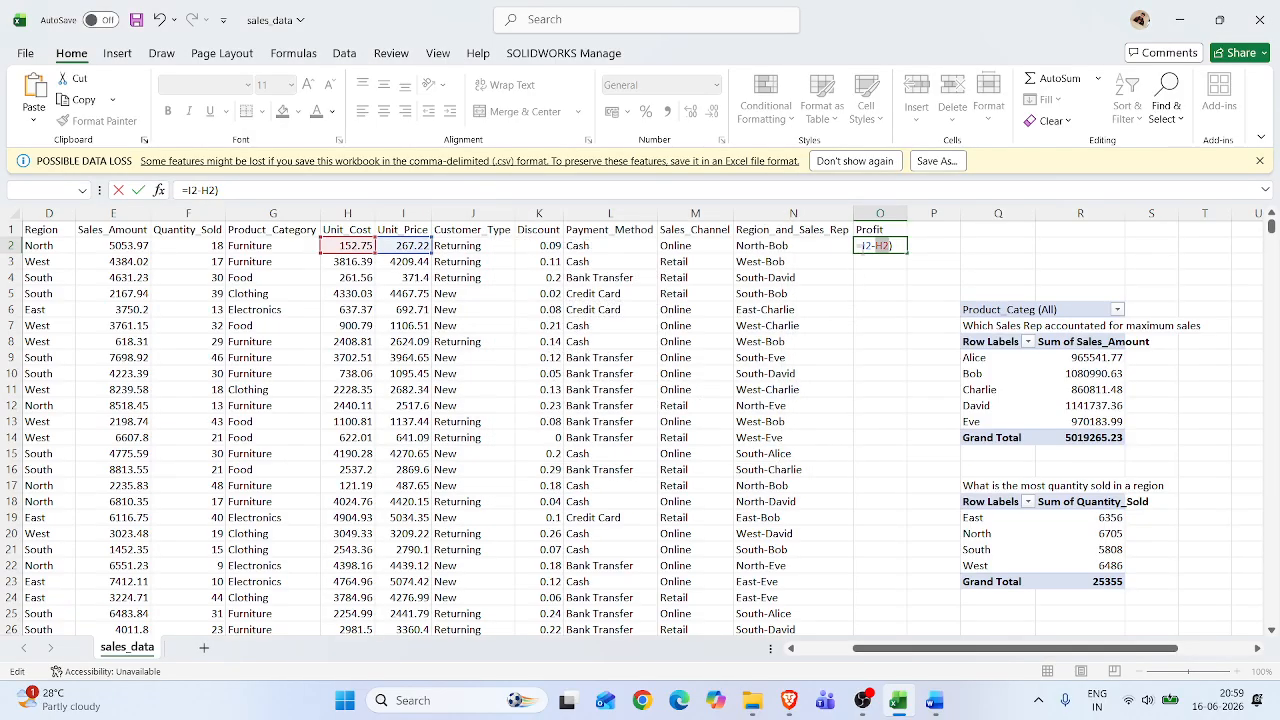
Correct the formula in O2 to =(I2-H2)*F2, multiplying the price-cost difference by Quantity_Sold
left_click(862, 245)
type("(")
left_click(200, 245)
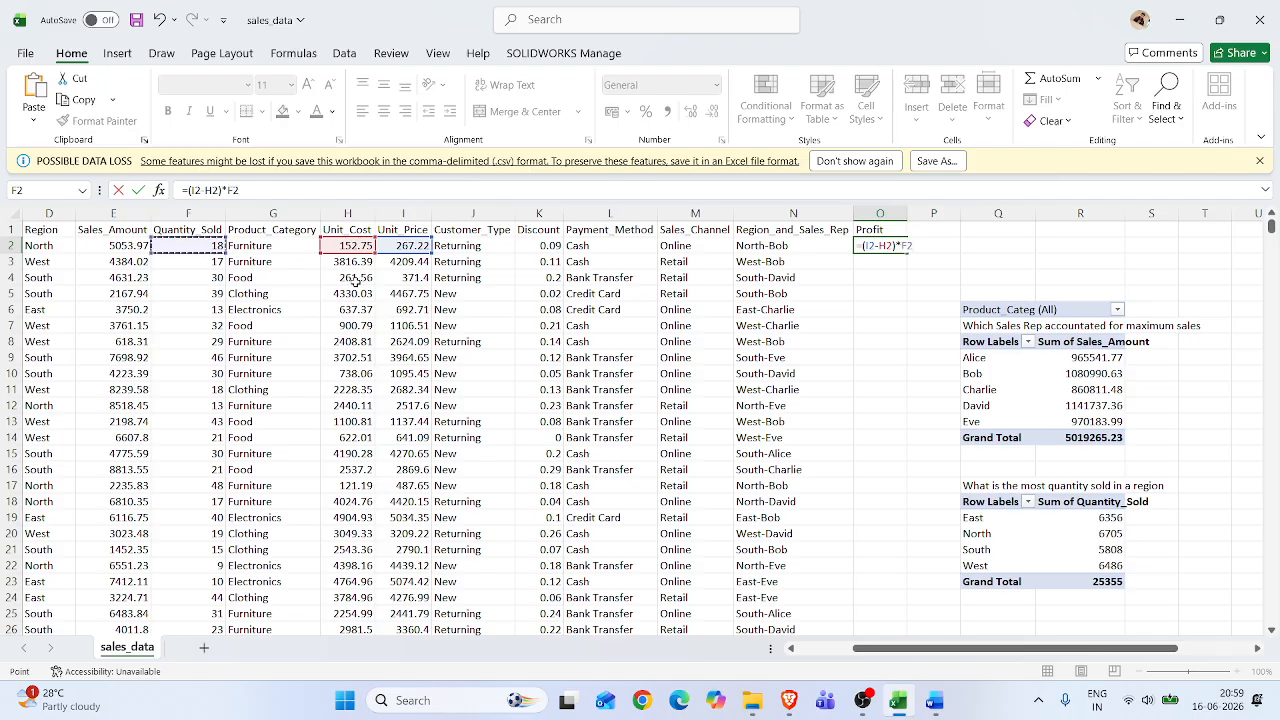
key("Return")
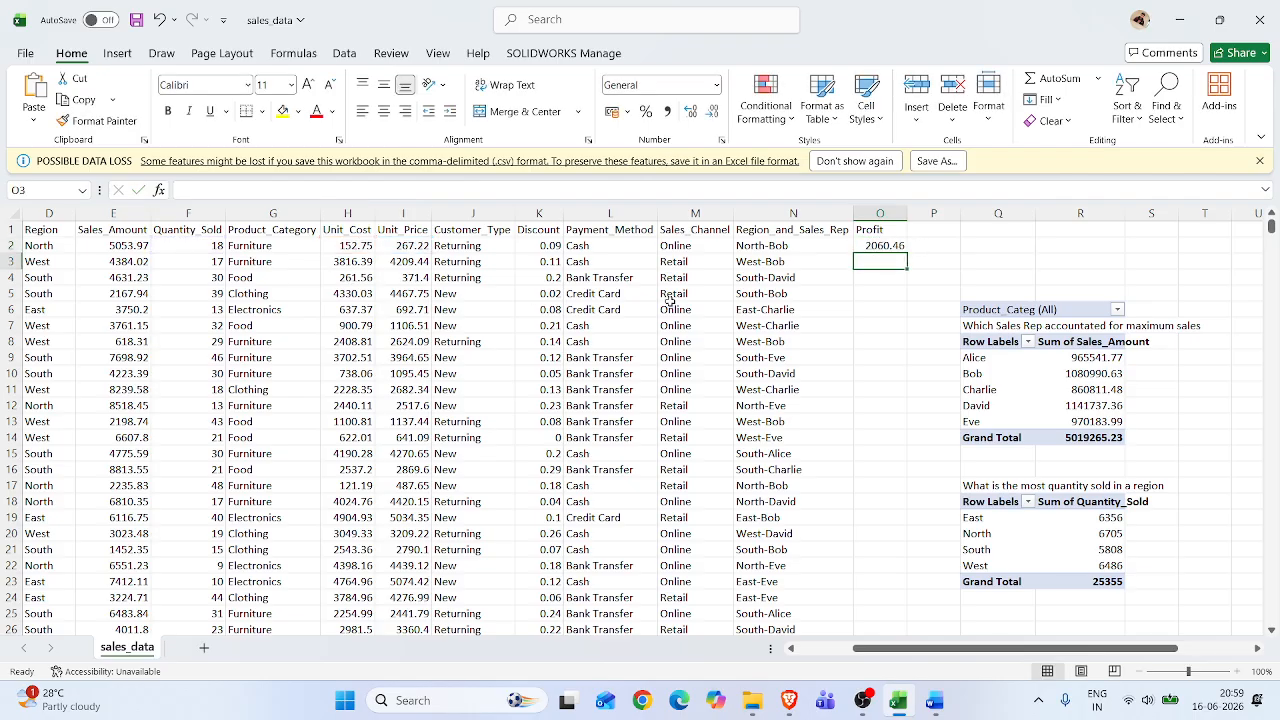
Fill the profit formula from O2 down the Profit column and undo the fill
left_click(878, 248)
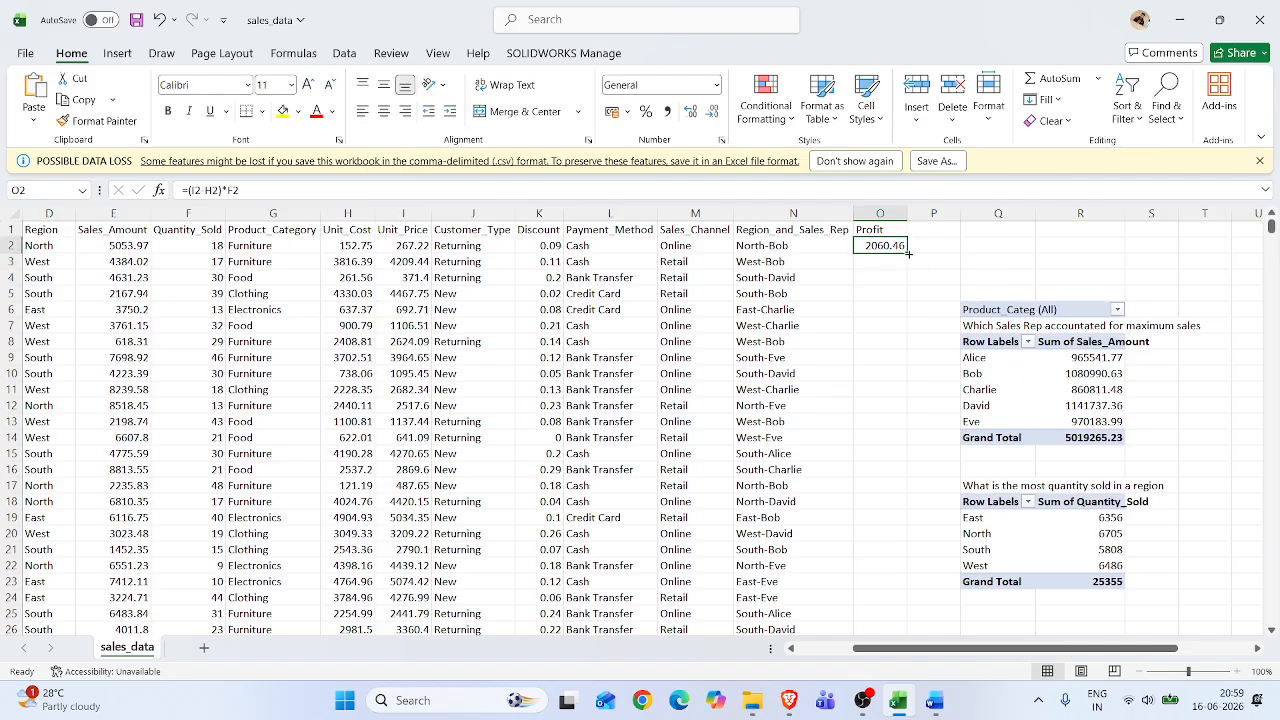
double_click(907, 253)
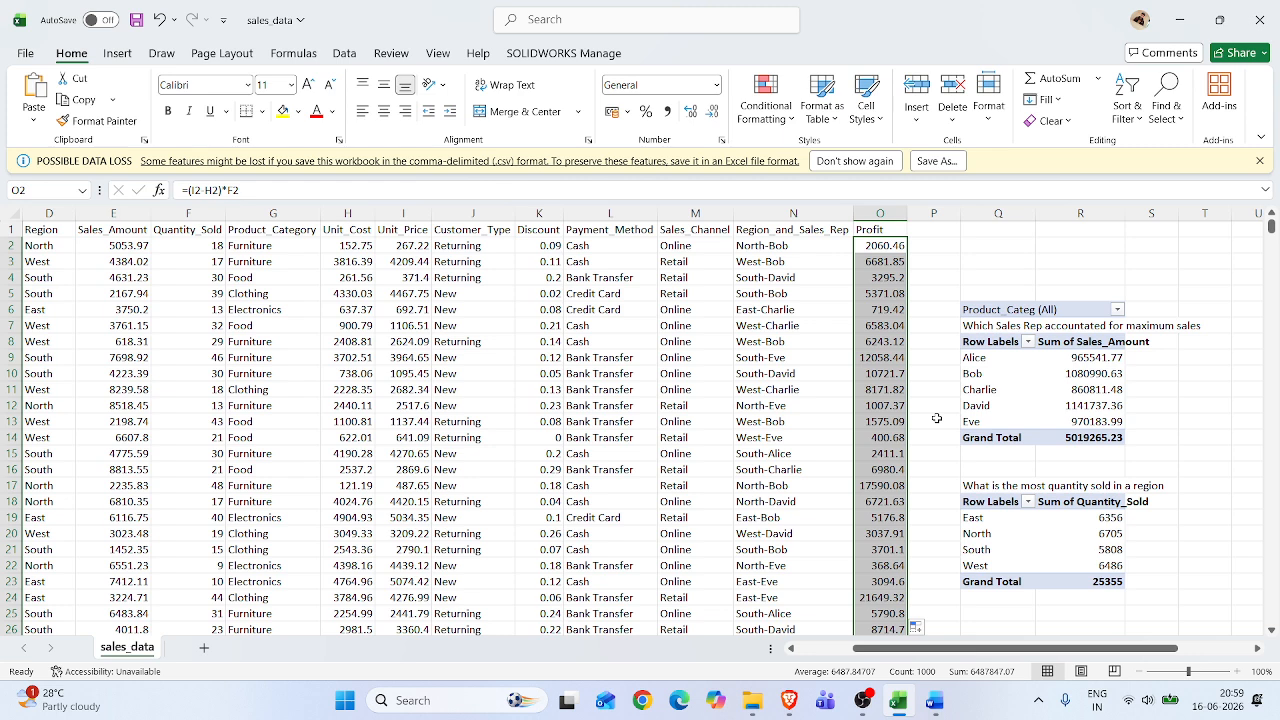
key("ctrl+z")
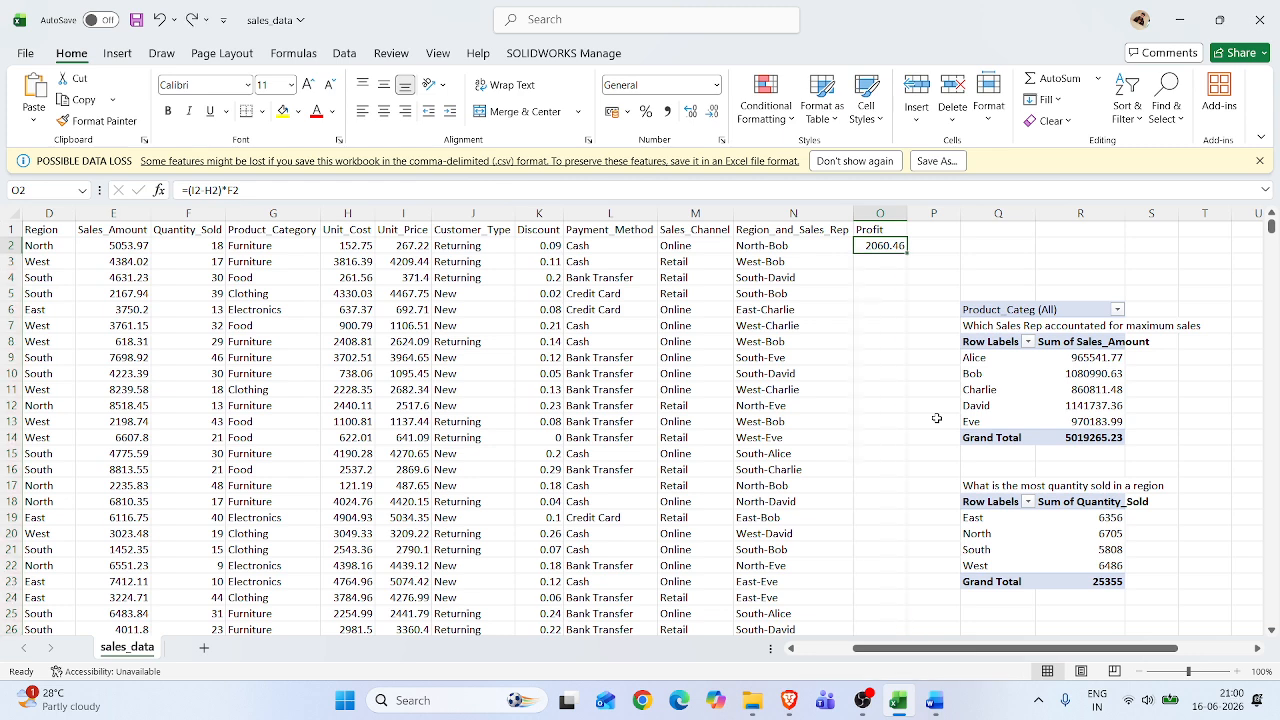
Fill the O2 profit formula down column O for all data rows and look over the filled values
double_click(907, 253)
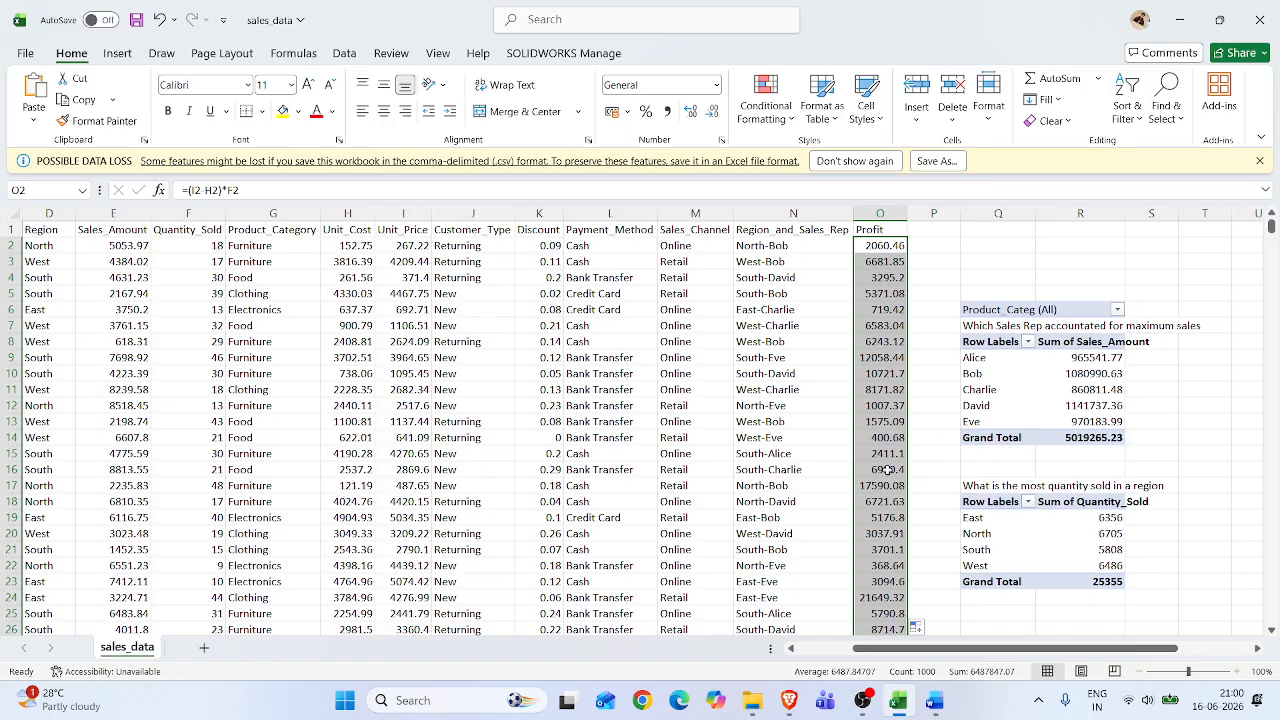
scroll(887, 469, "down", 17)
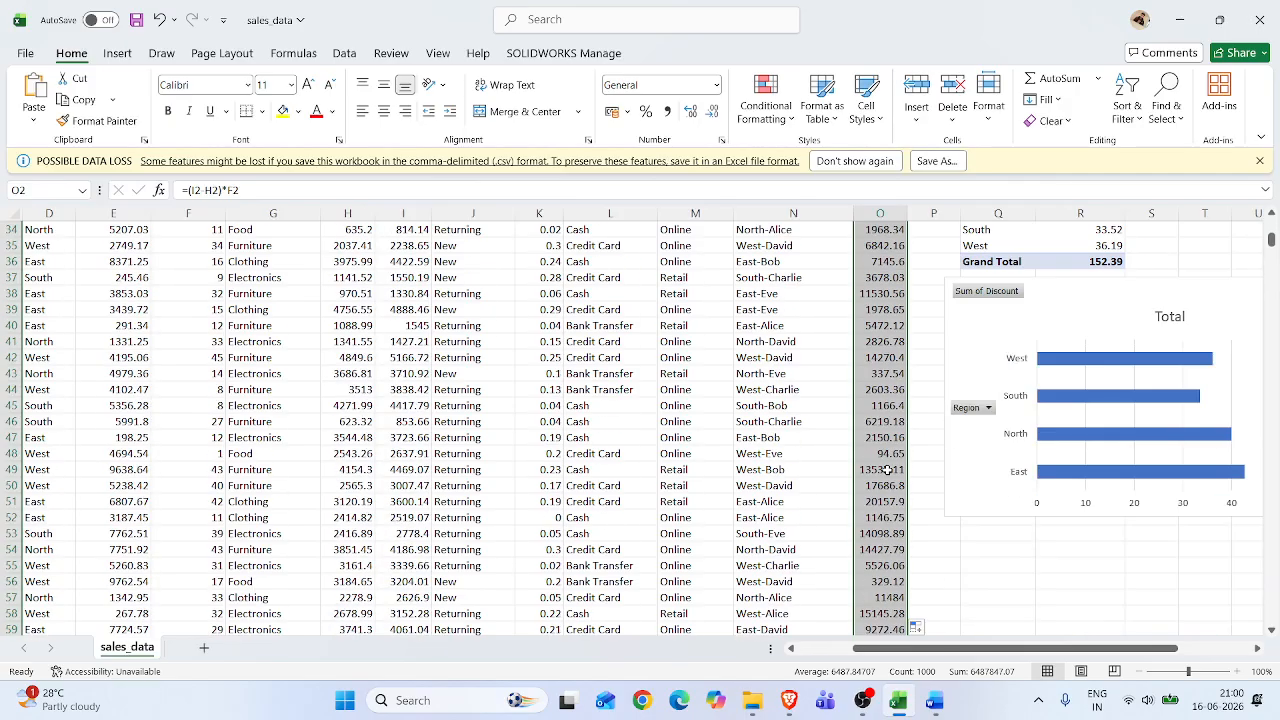
scroll(887, 469, "up", 17)
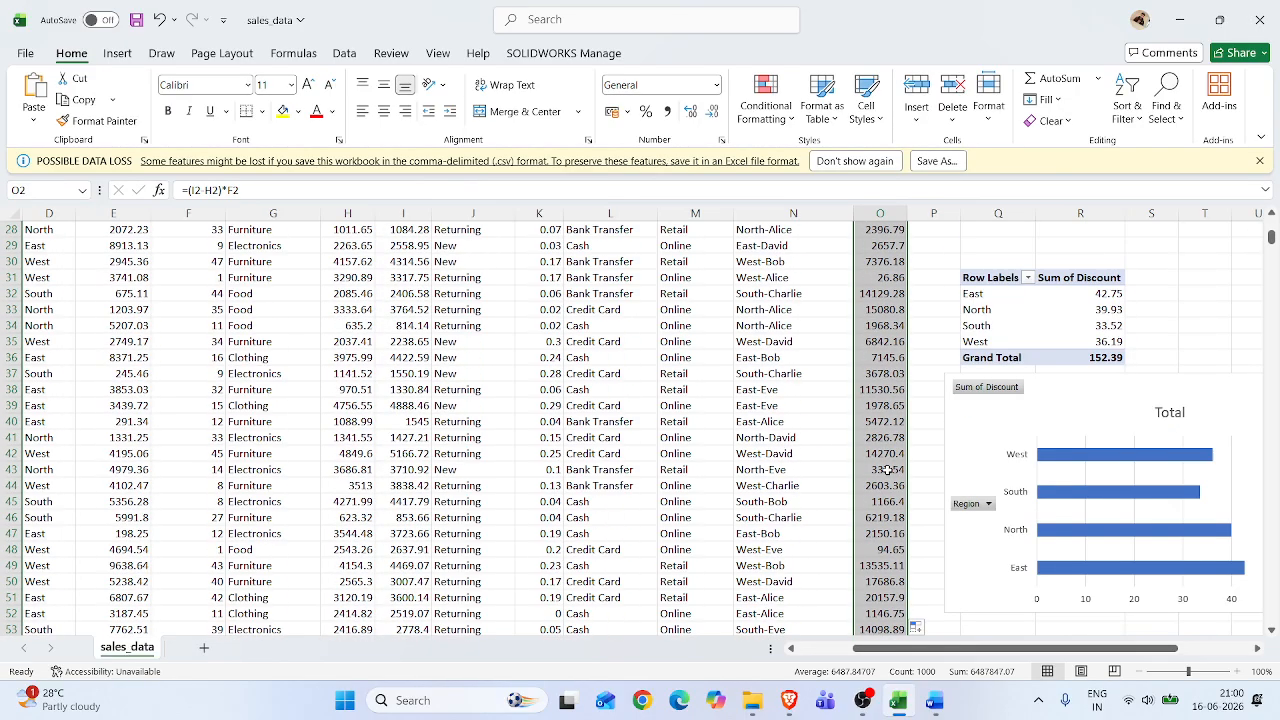
scroll(887, 469, "up", 1)
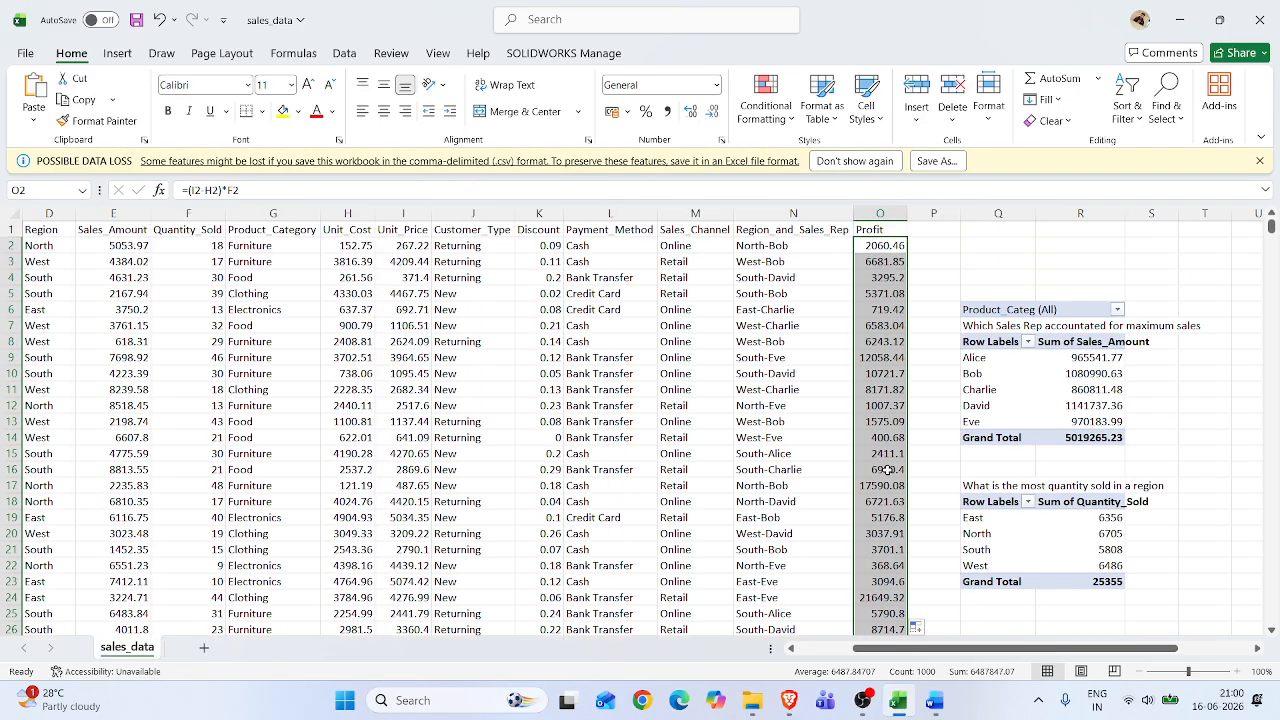
left_click(926, 232)
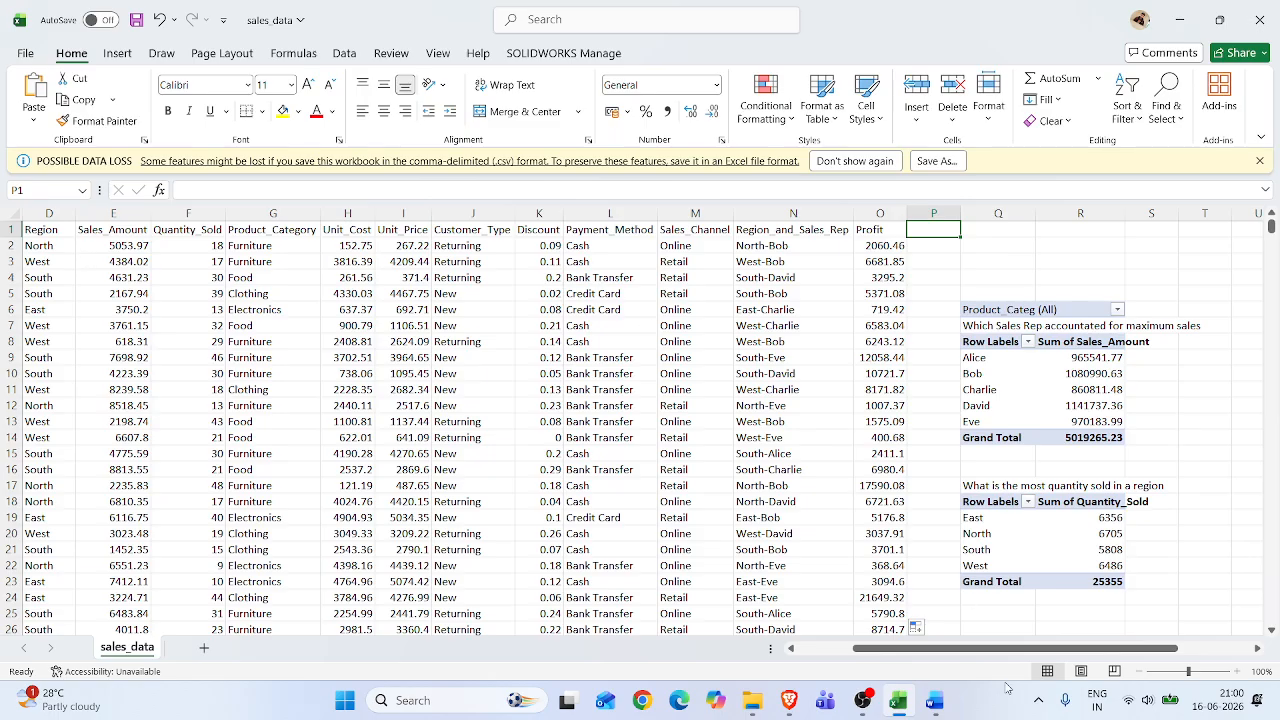
Switch to the Google Meet call in Brave and admit the guest waiting to join
mouse_move(790, 702)
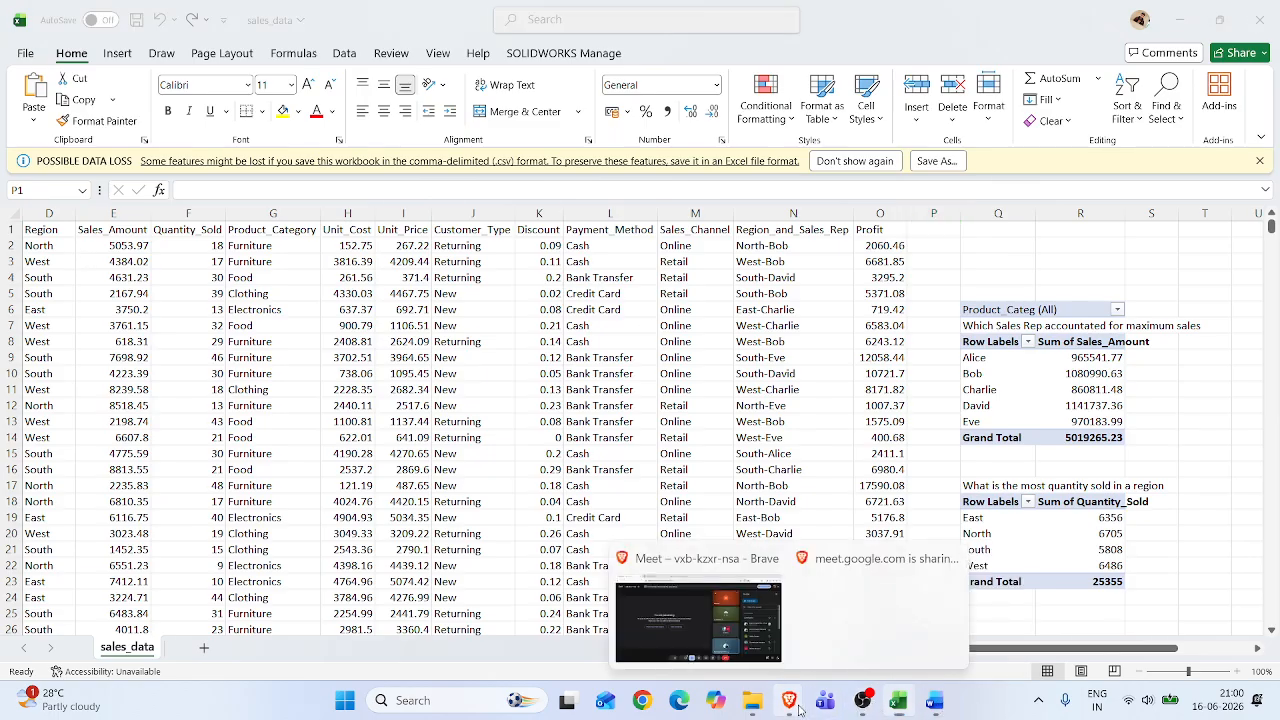
left_click(716, 606)
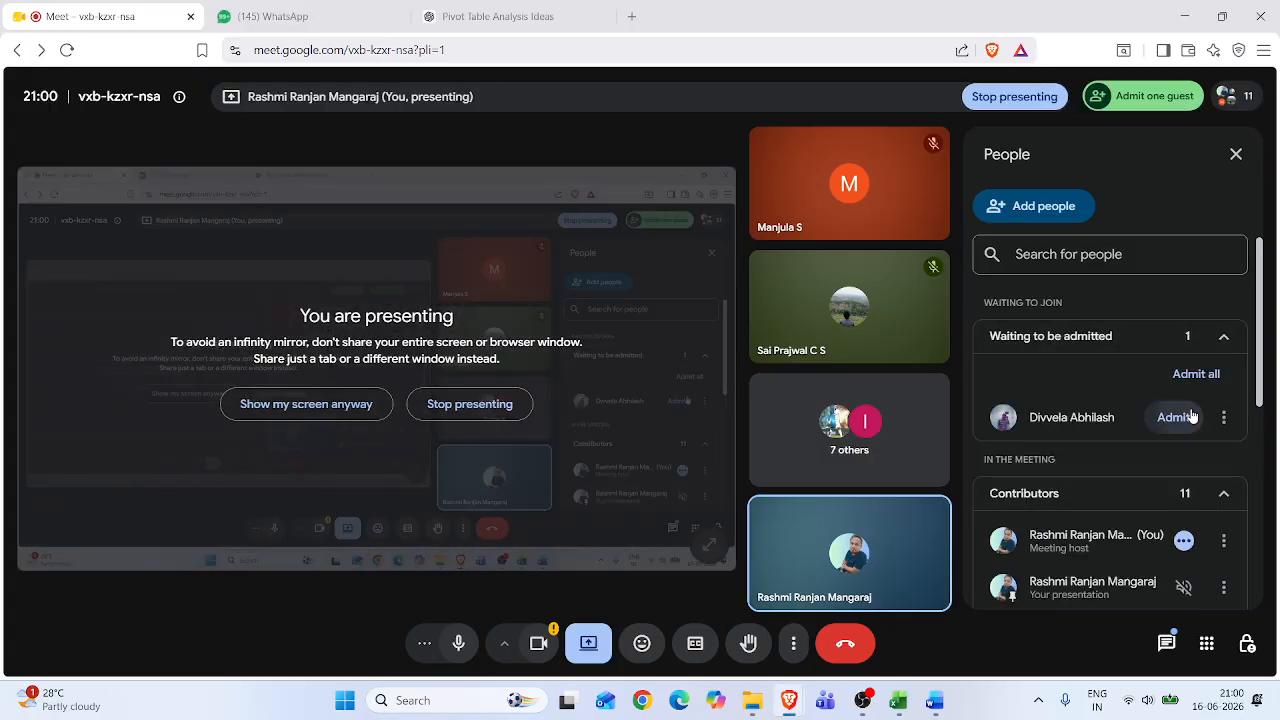
left_click(1173, 417)
Recheck question 10 in Word and select the whole sales_data table in Excel, from Product_ID through the Profit column
left_click(934, 706)
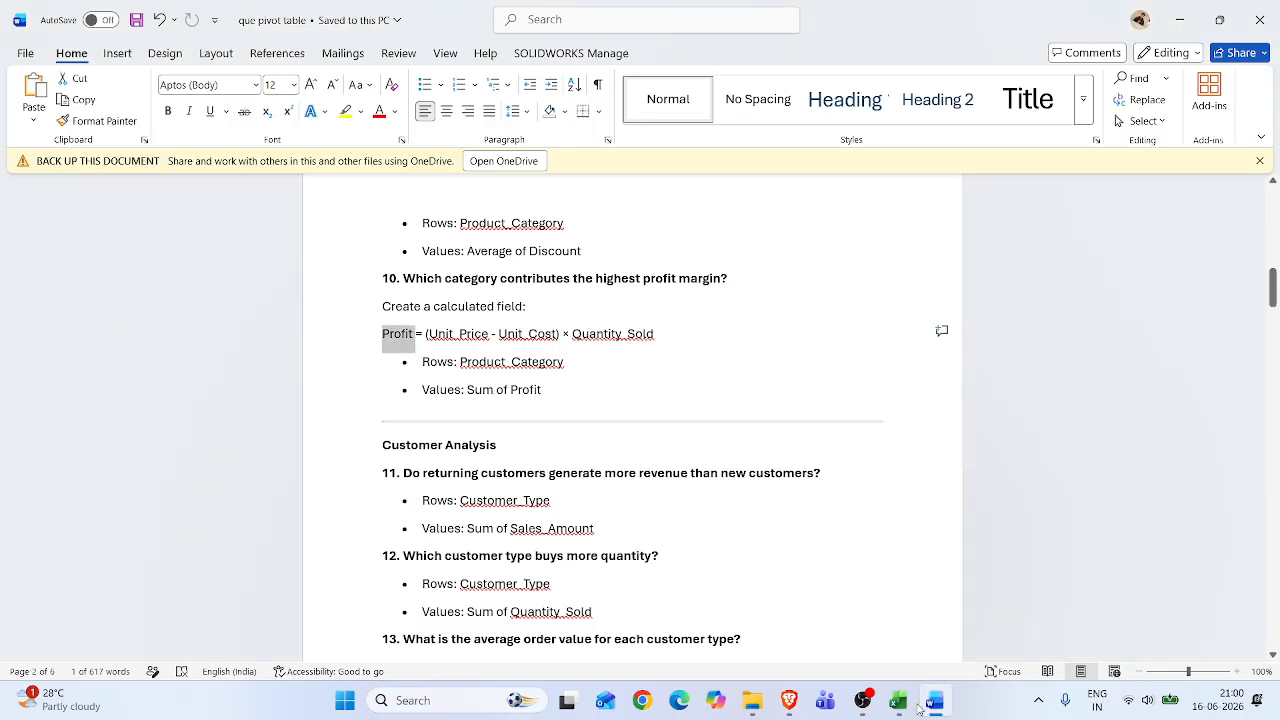
left_click(898, 702)
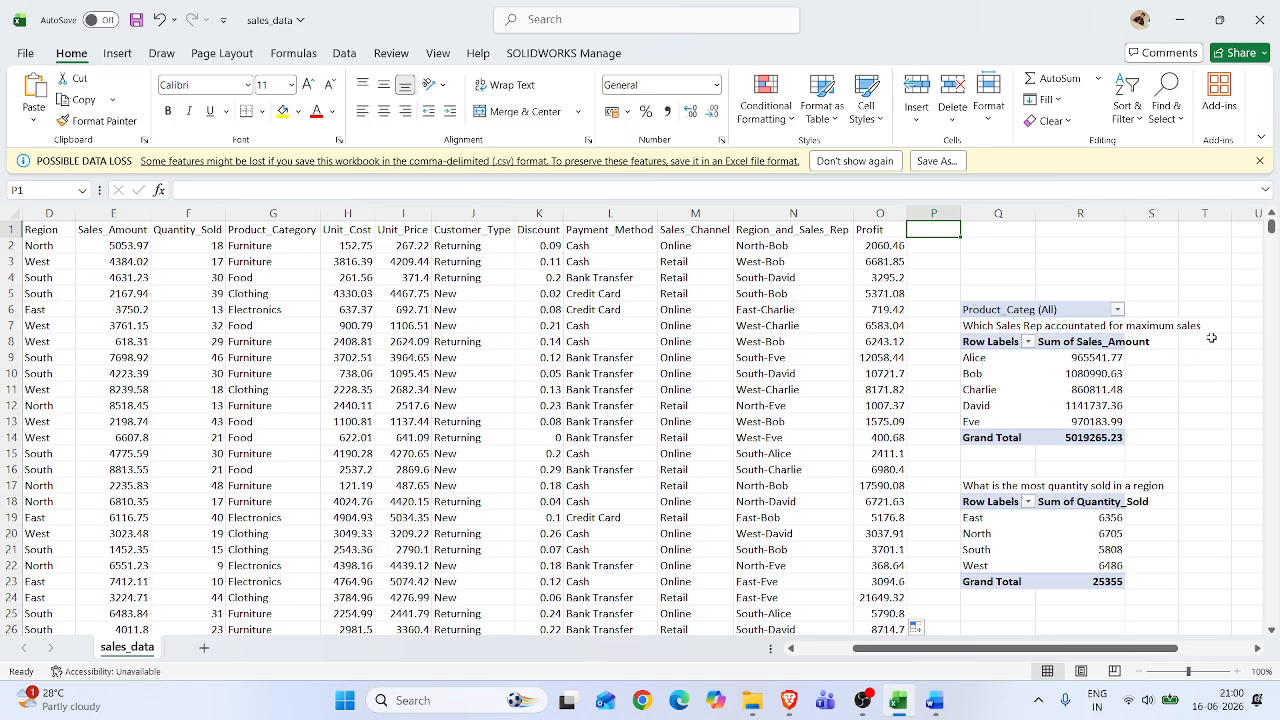
left_click_drag(1100, 652, 860, 640)
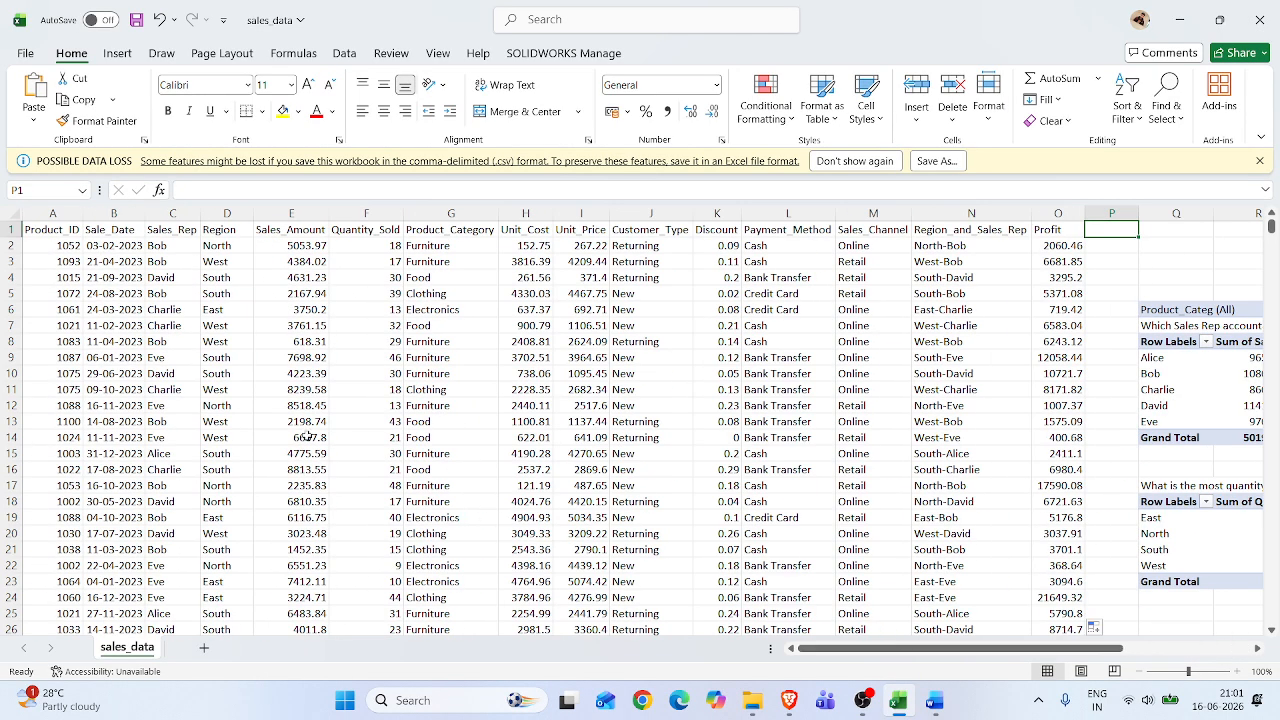
left_click(50, 232)
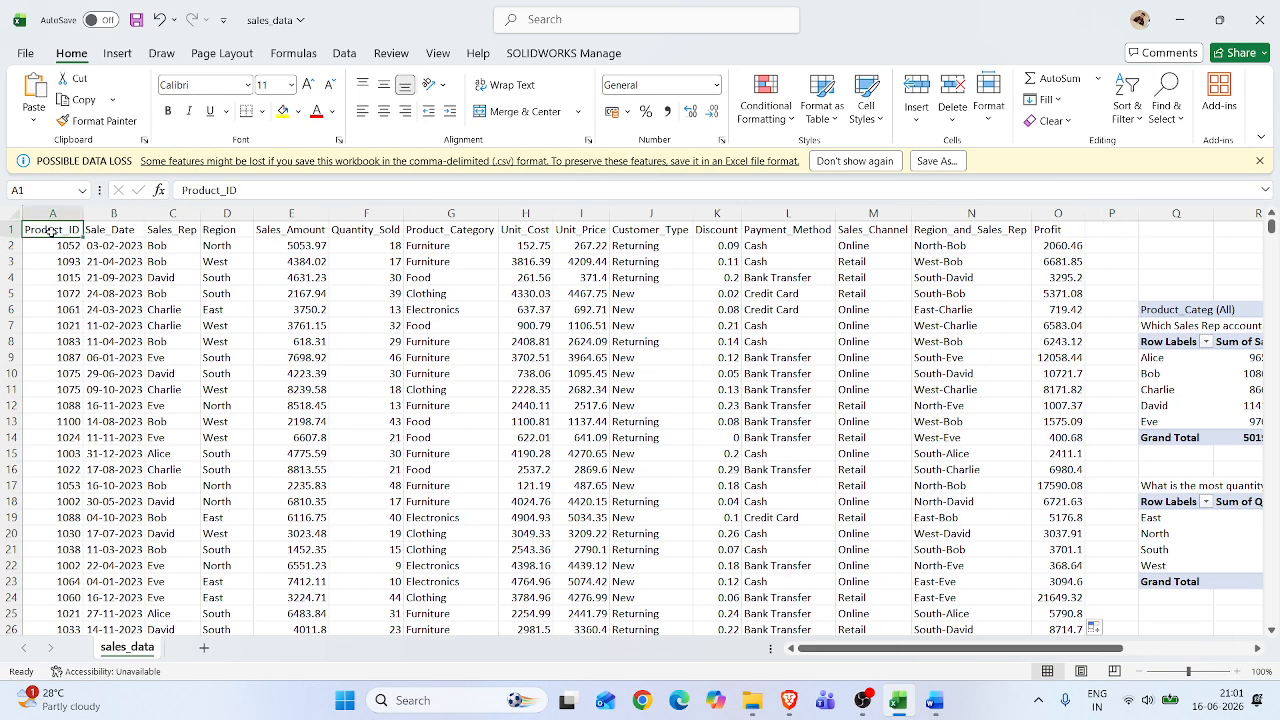
key("ctrl+shift+Down")
key("ctrl+shift+Right")
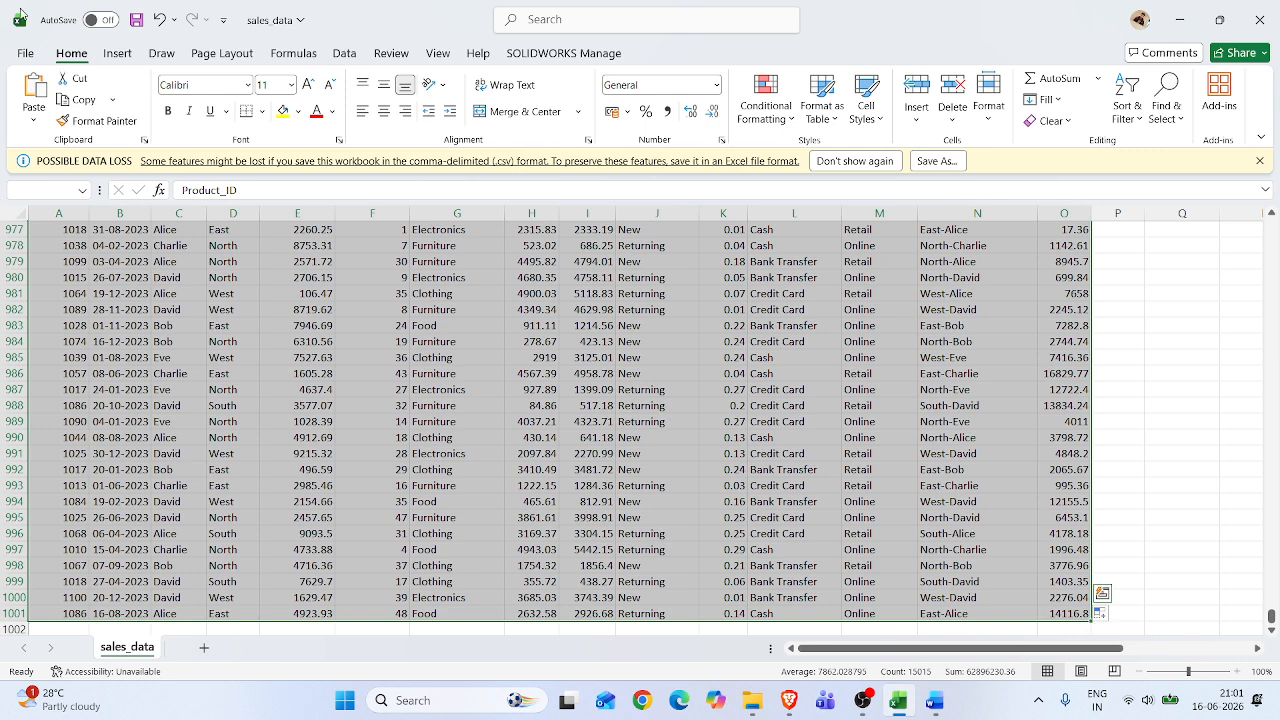
Insert a PivotTable from sales_data!$A$1:$O$1001 on the existing worksheet at cell V6
left_click(117, 53)
left_click(42, 117)
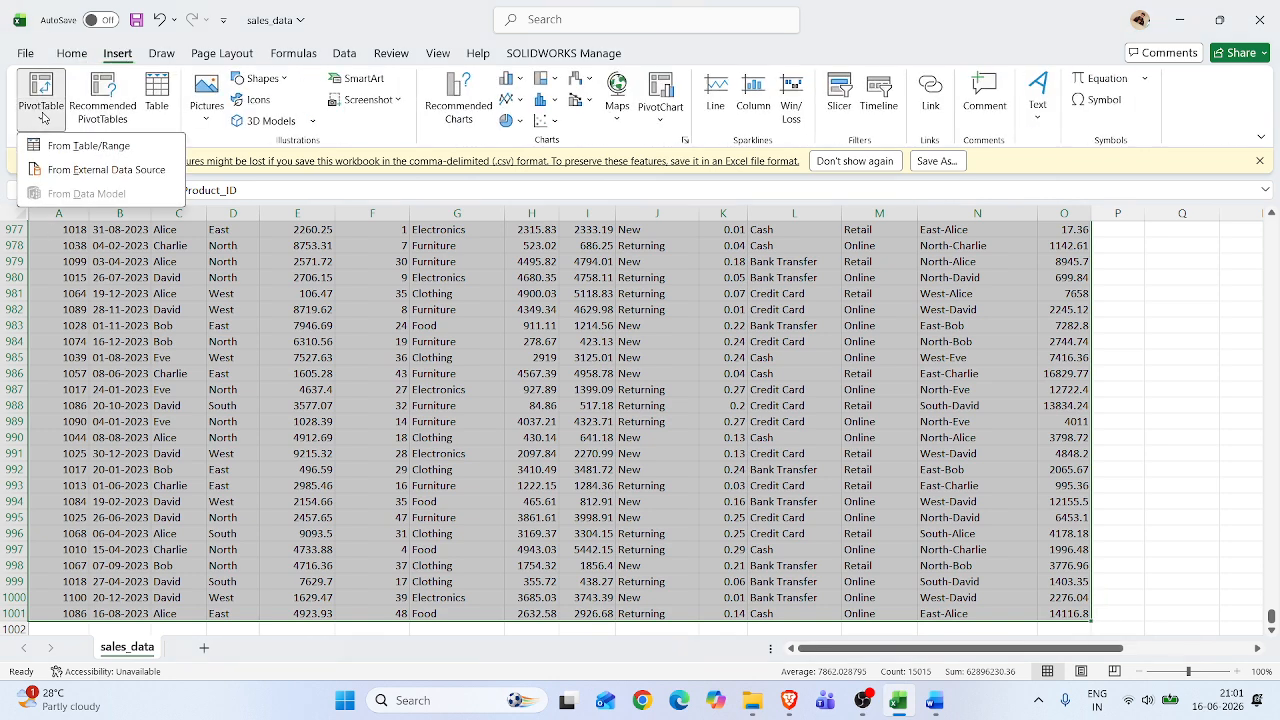
left_click(70, 146)
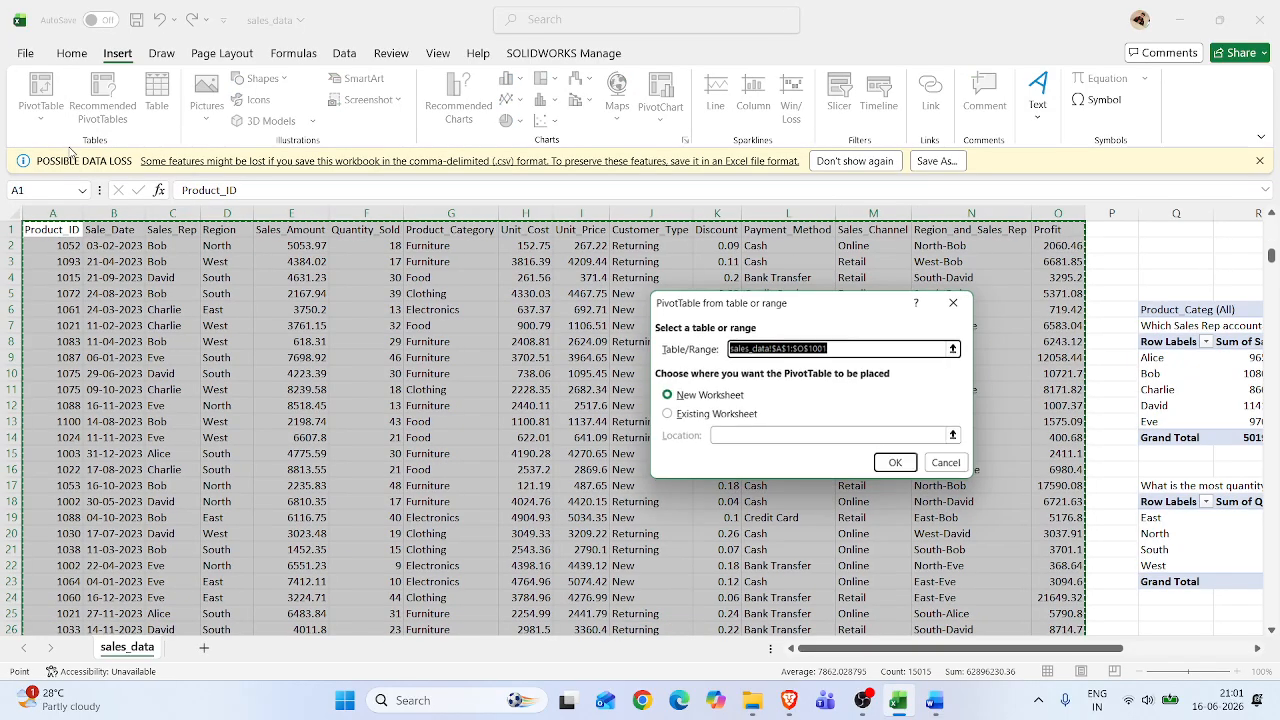
left_click(712, 437)
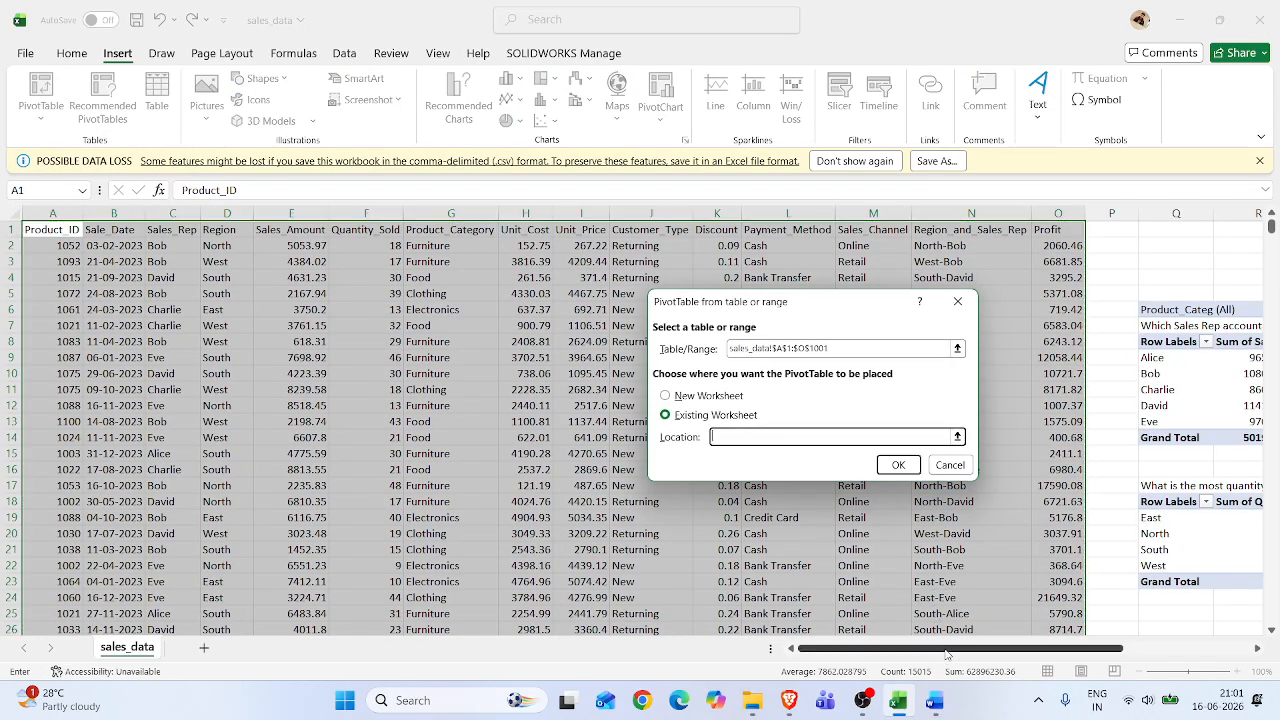
left_click_drag(947, 654, 1069, 652)
left_click(1030, 311)
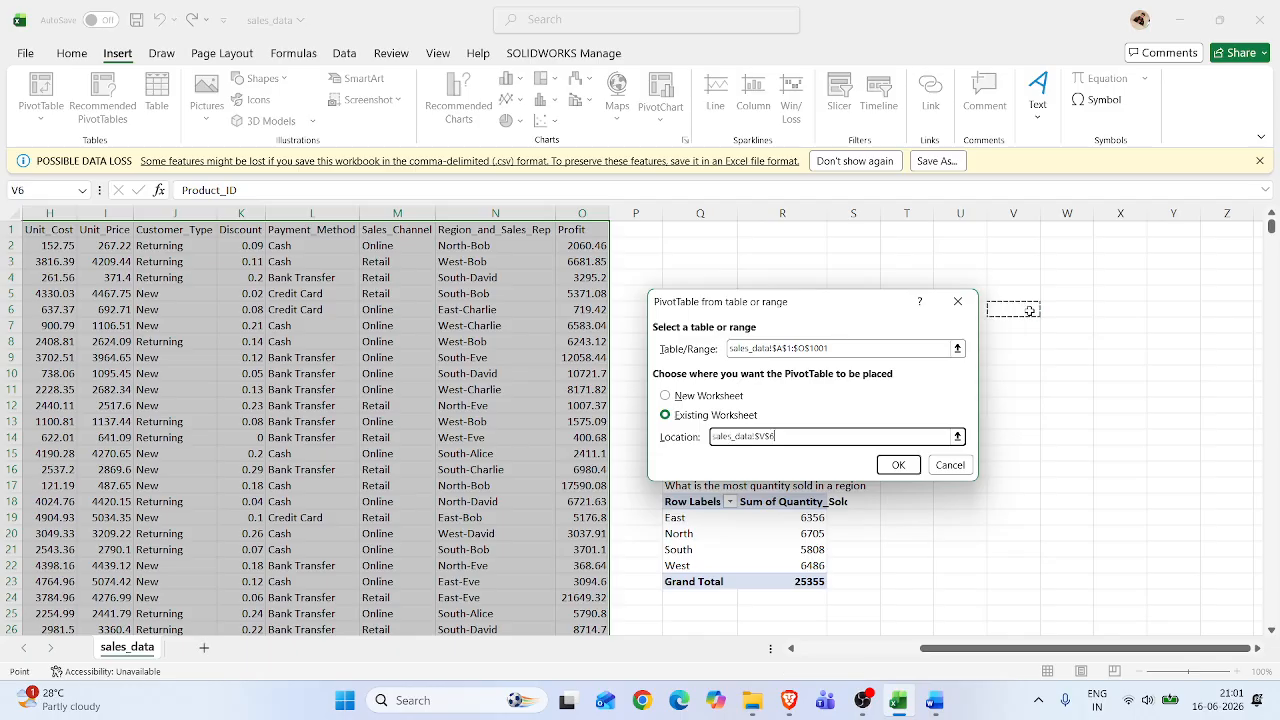
left_click(898, 465)
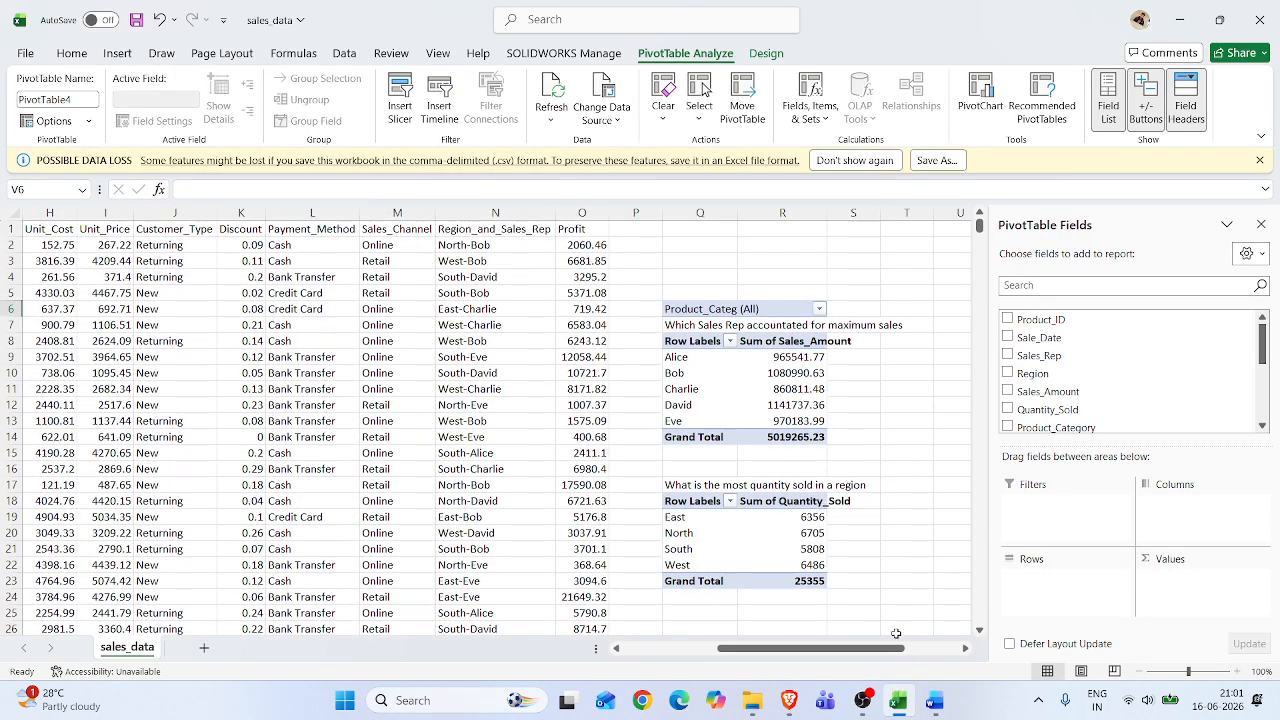
Build the PivotTable at V6 with Customer_Type in the rows and the sum of Profit as values
left_click(966, 648)
left_click(966, 648)
left_click(966, 648)
left_click(966, 648)
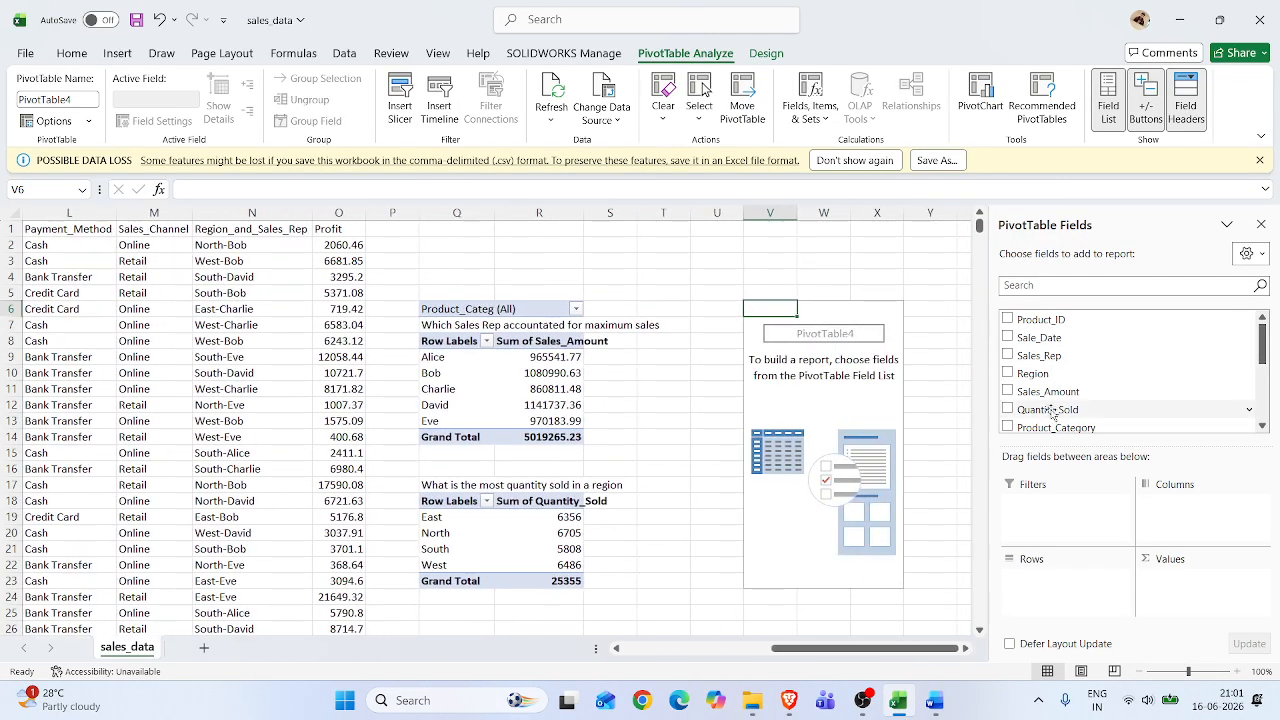
scroll(1040, 393, "down", 2)
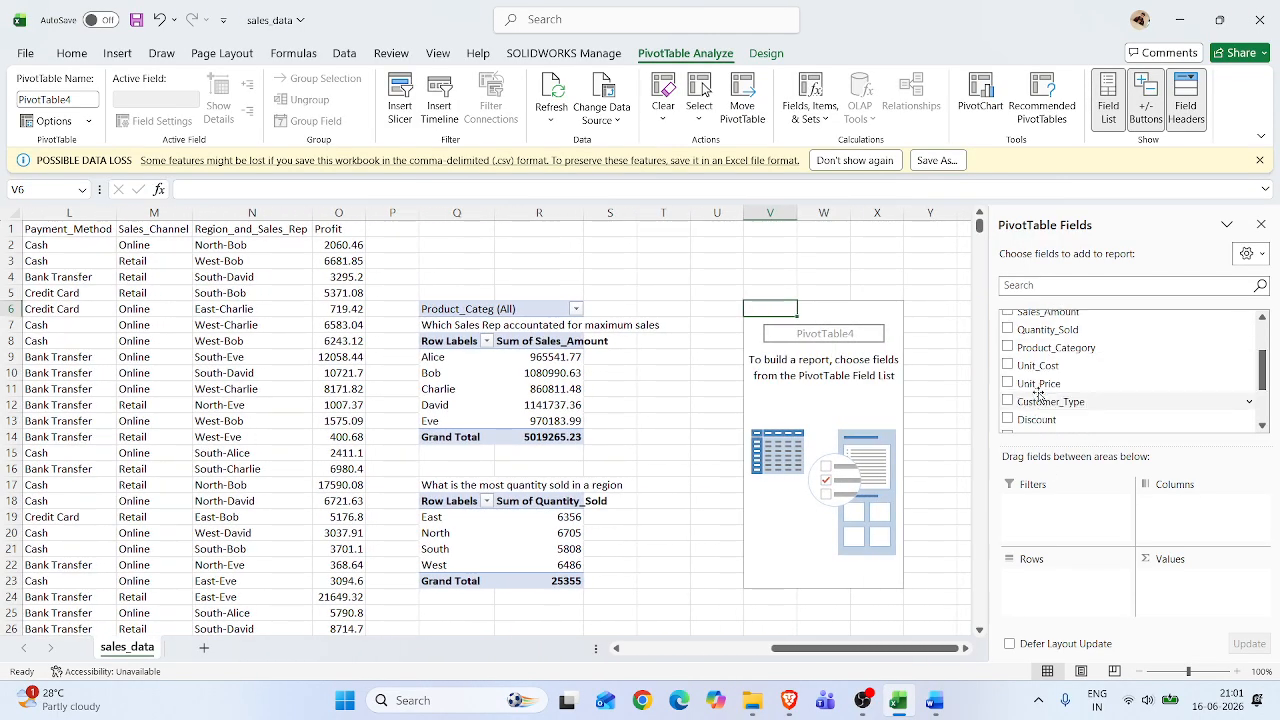
scroll(1007, 378, "down", 1)
left_click(1007, 362)
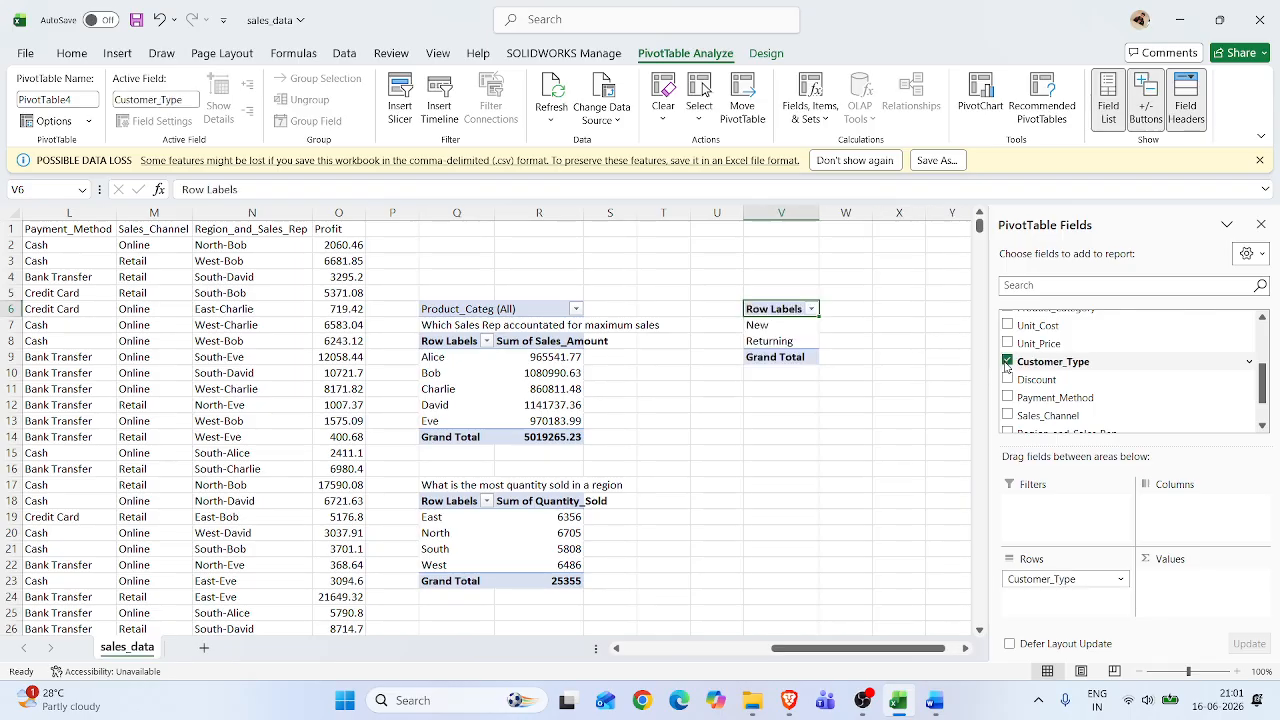
scroll(1007, 390, "down", 2)
left_click(1007, 405)
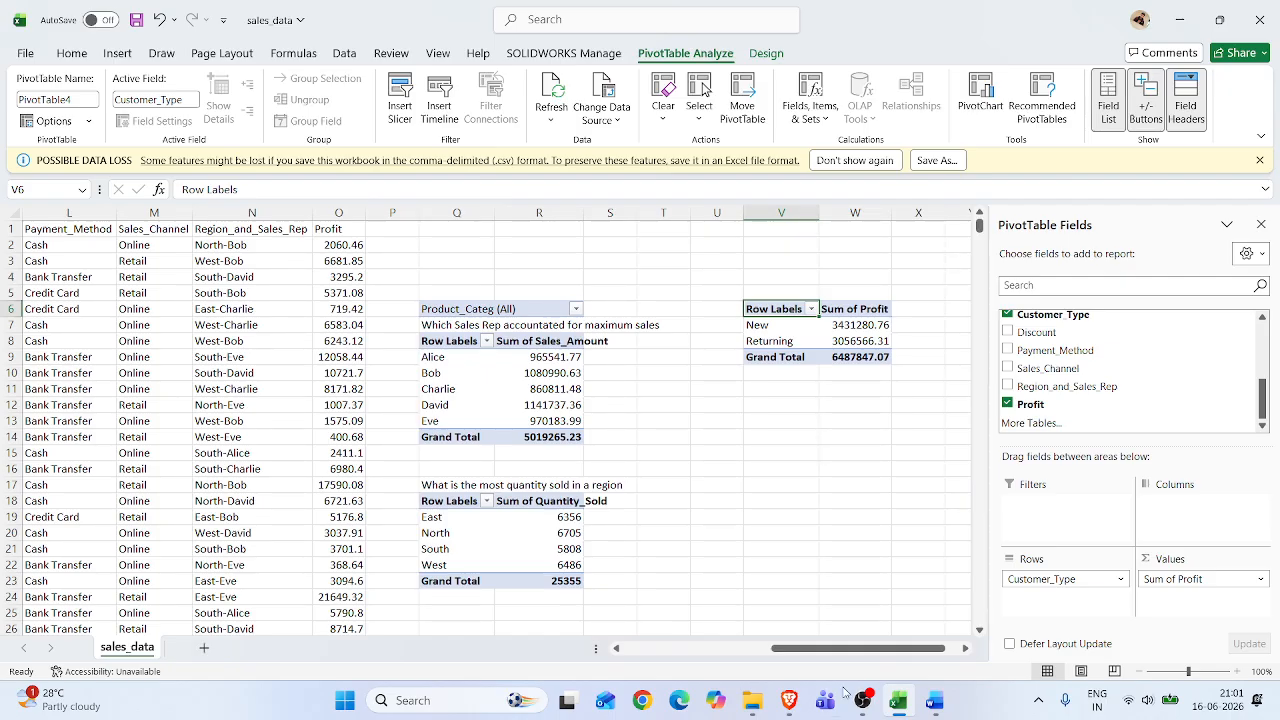
Switch to the Google Meet call in Brave, admit the waiting guest, recheck the call and return to Excel
mouse_move(789, 700)
left_click(733, 645)
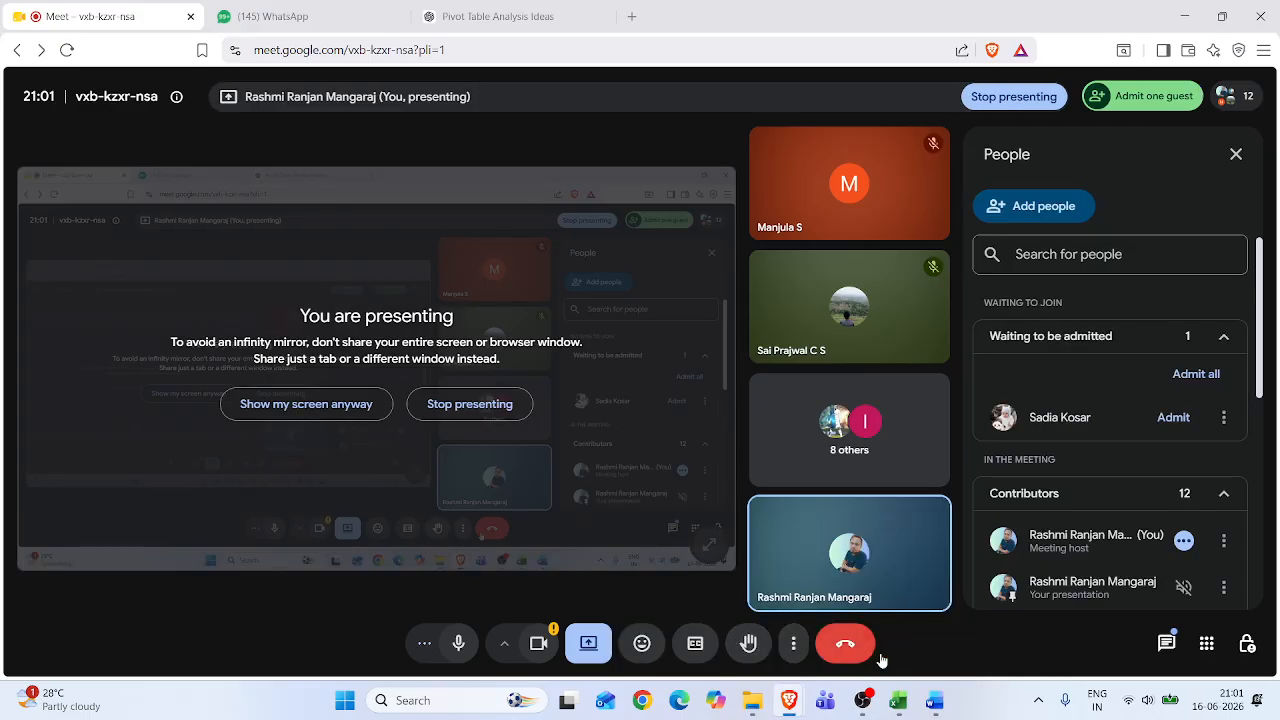
left_click(1173, 418)
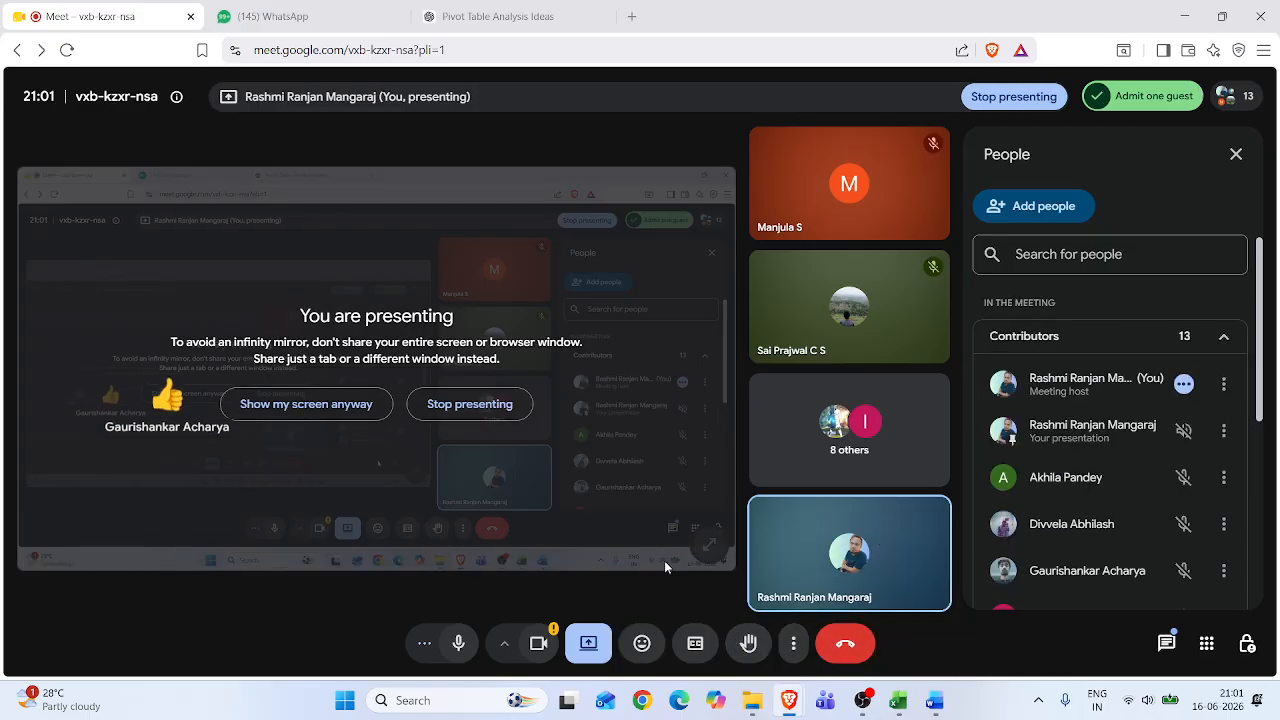
left_click(900, 703)
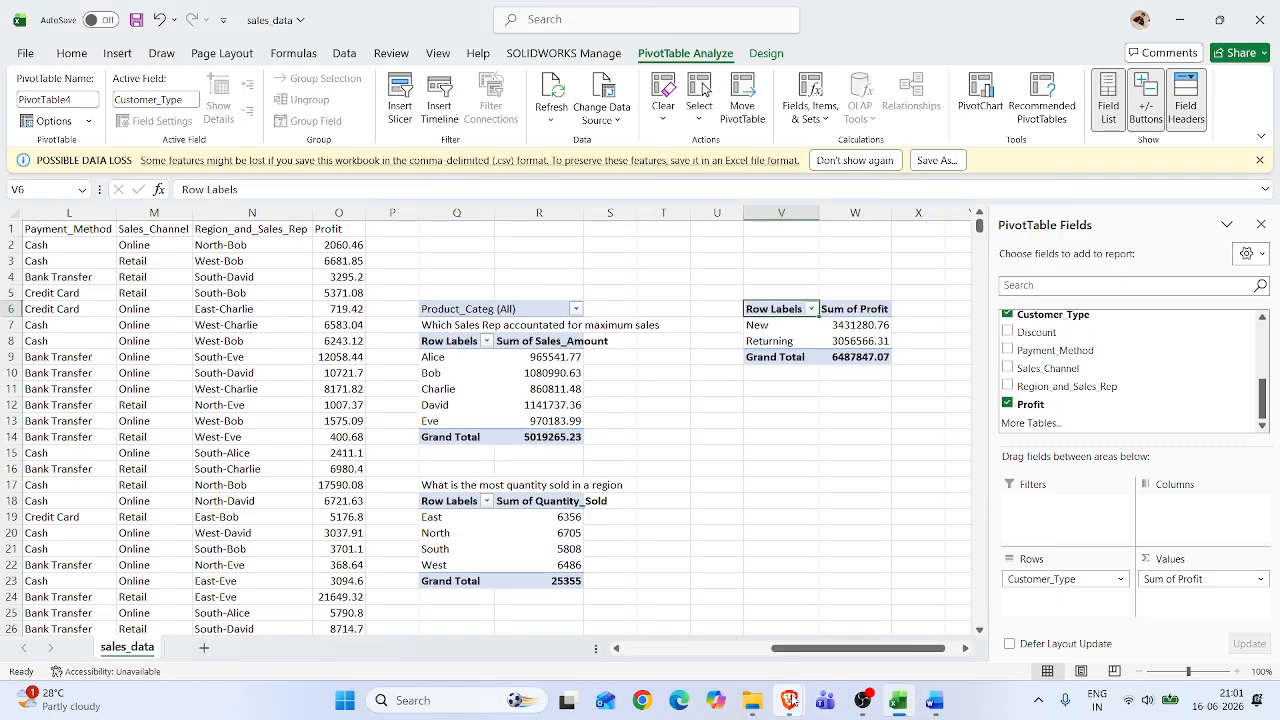
mouse_move(789, 703)
left_click(696, 615)
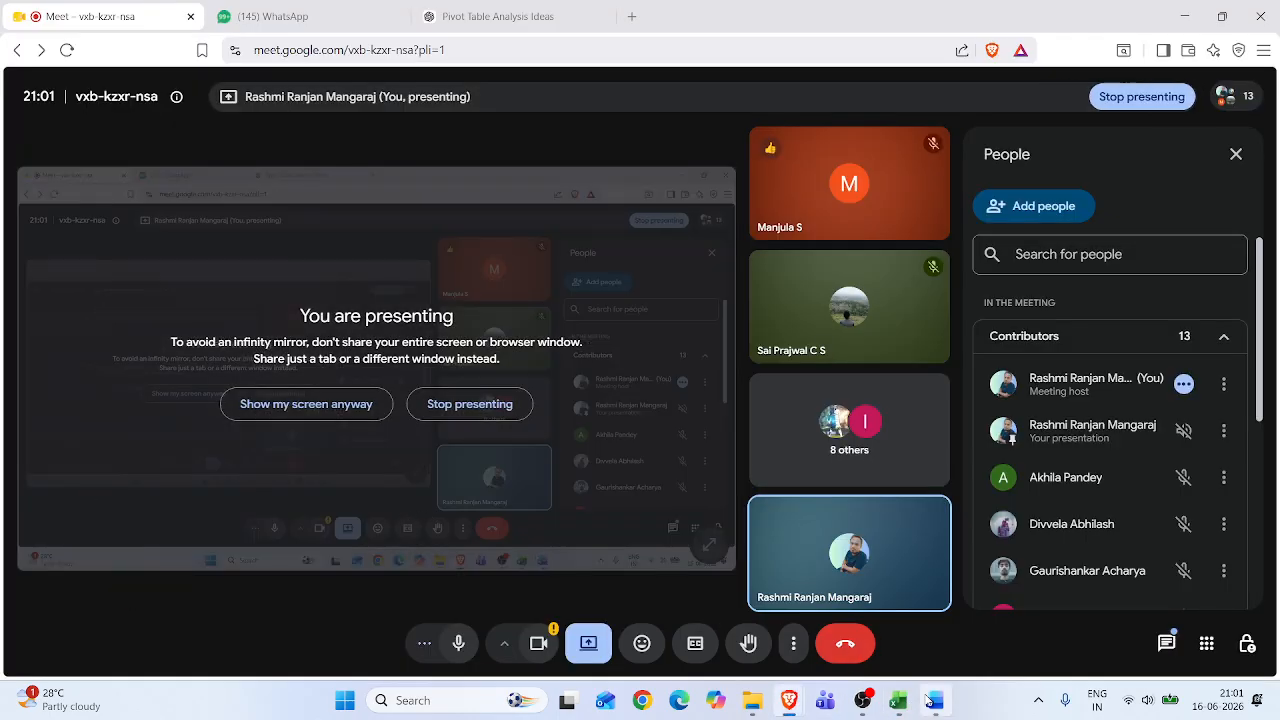
left_click(899, 703)
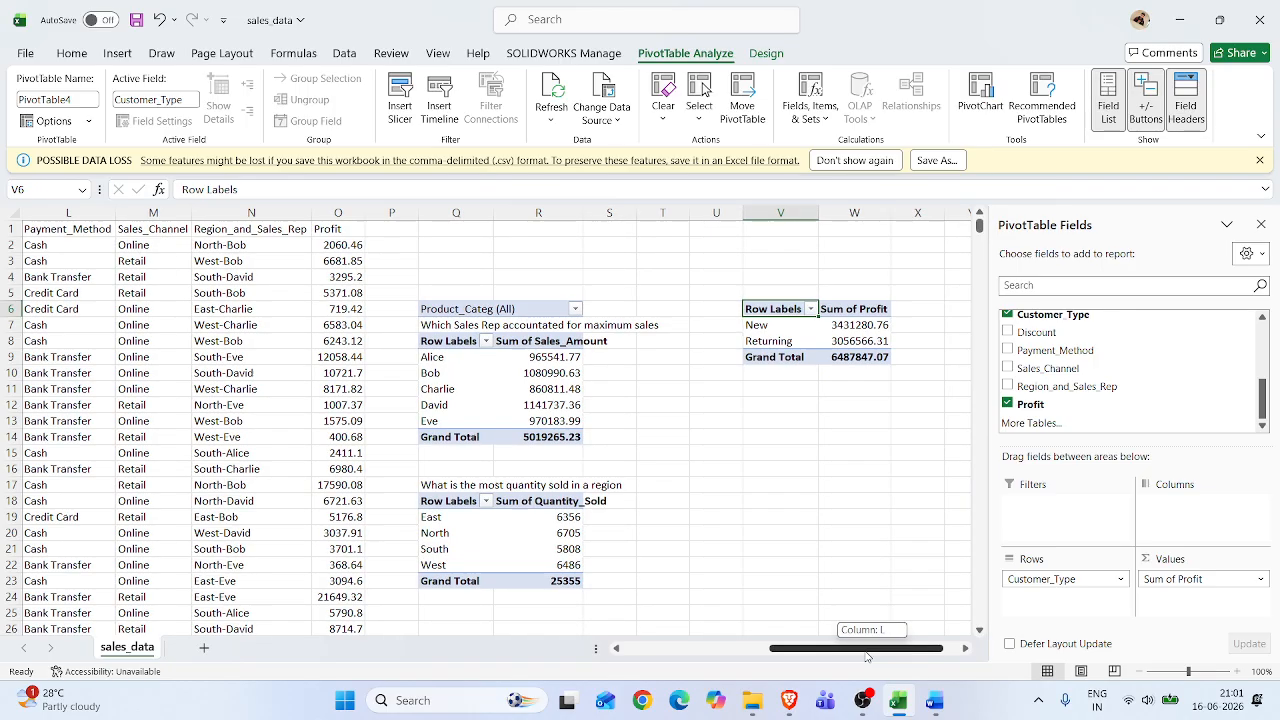
Insert a clustered column PivotChart from the Sales_Rep PivotTable, place it below the Profit PivotTable and enlarge it slightly
left_click_drag(874, 656, 726, 650)
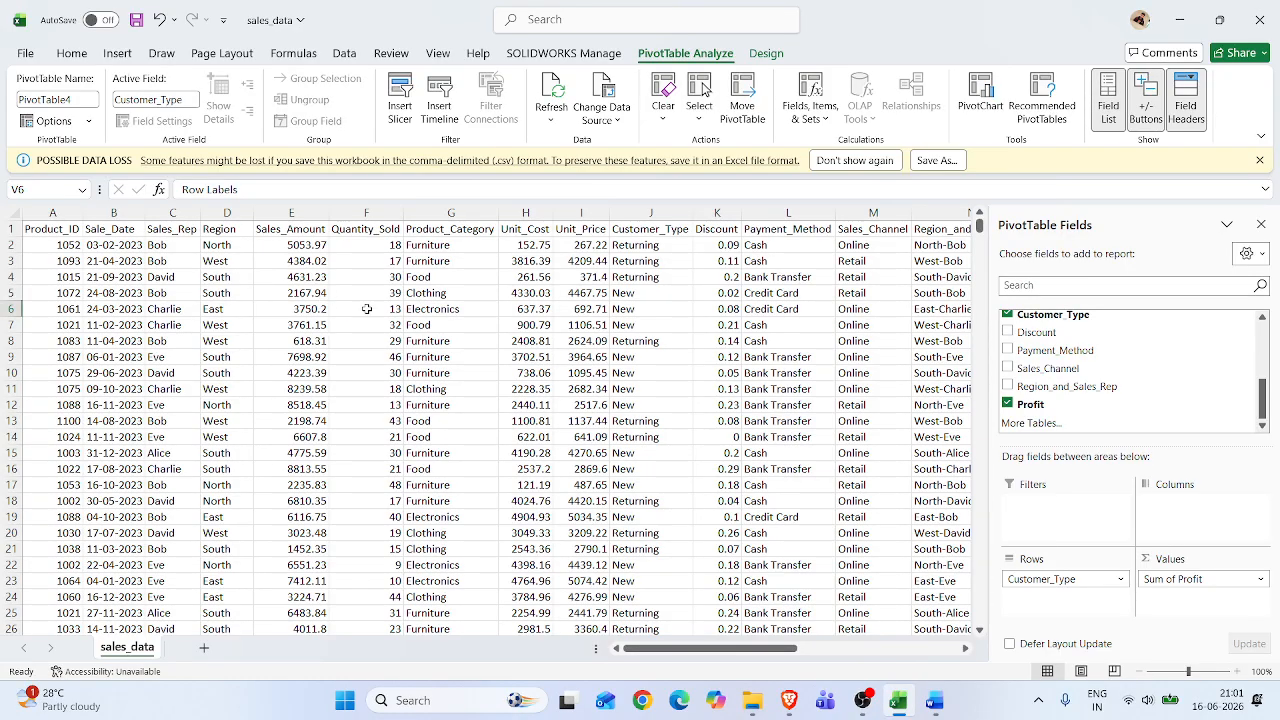
left_click_drag(723, 650, 938, 663)
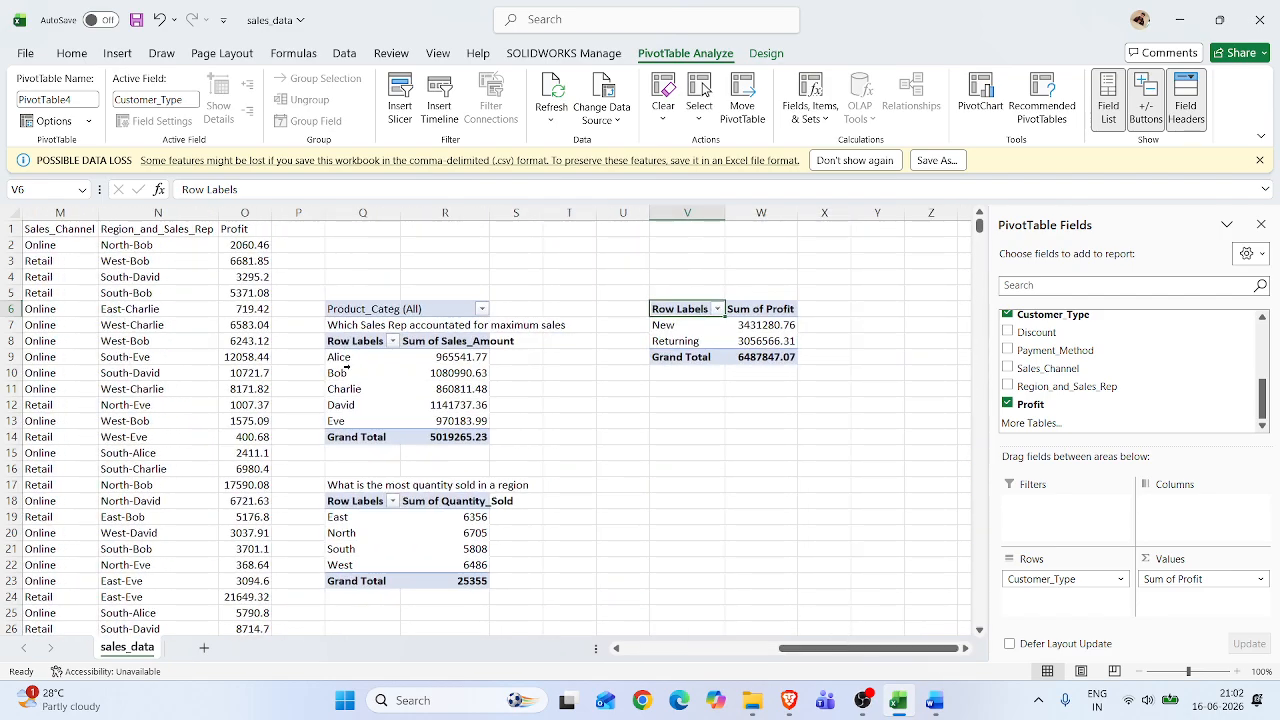
left_click_drag(340, 342, 450, 421)
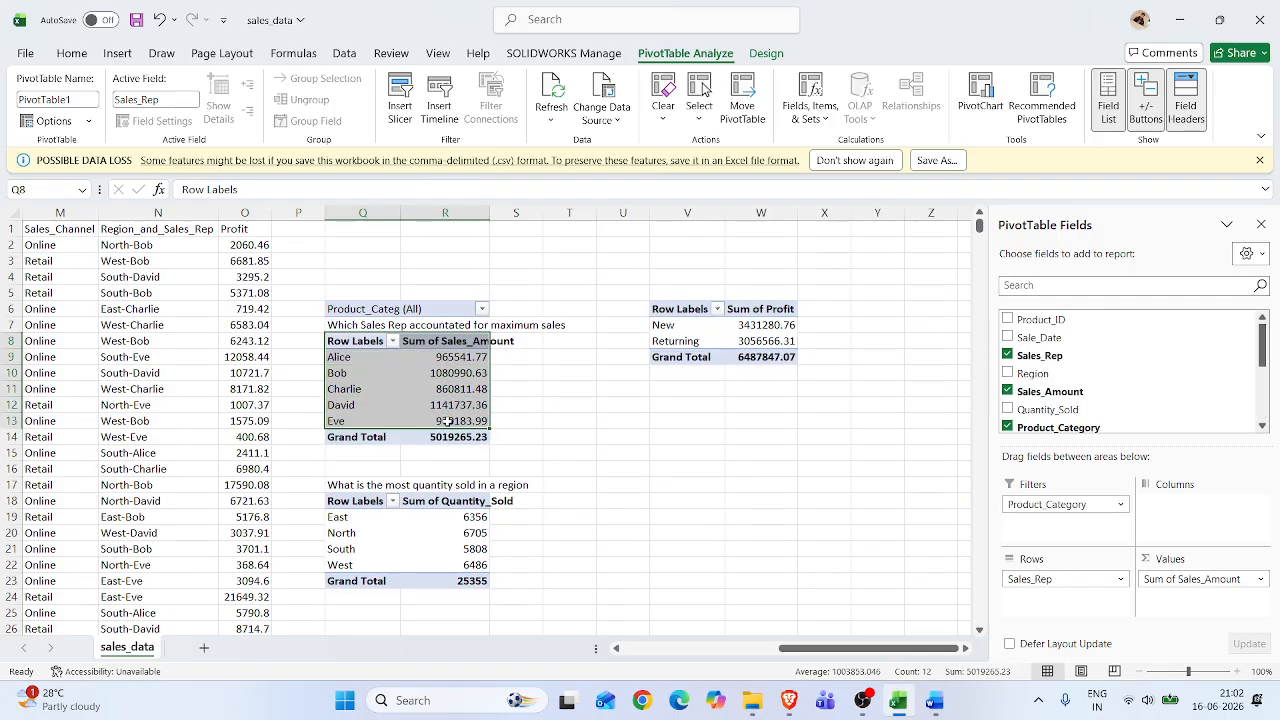
left_click(117, 53)
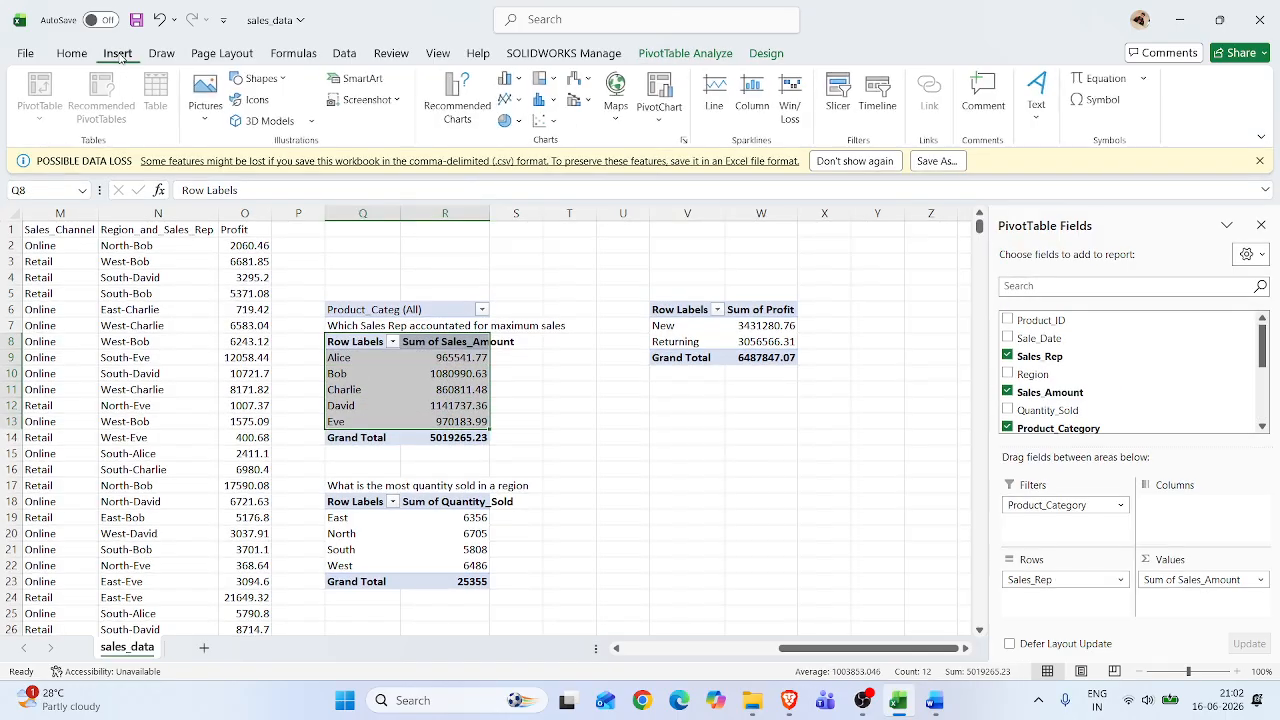
left_click(468, 117)
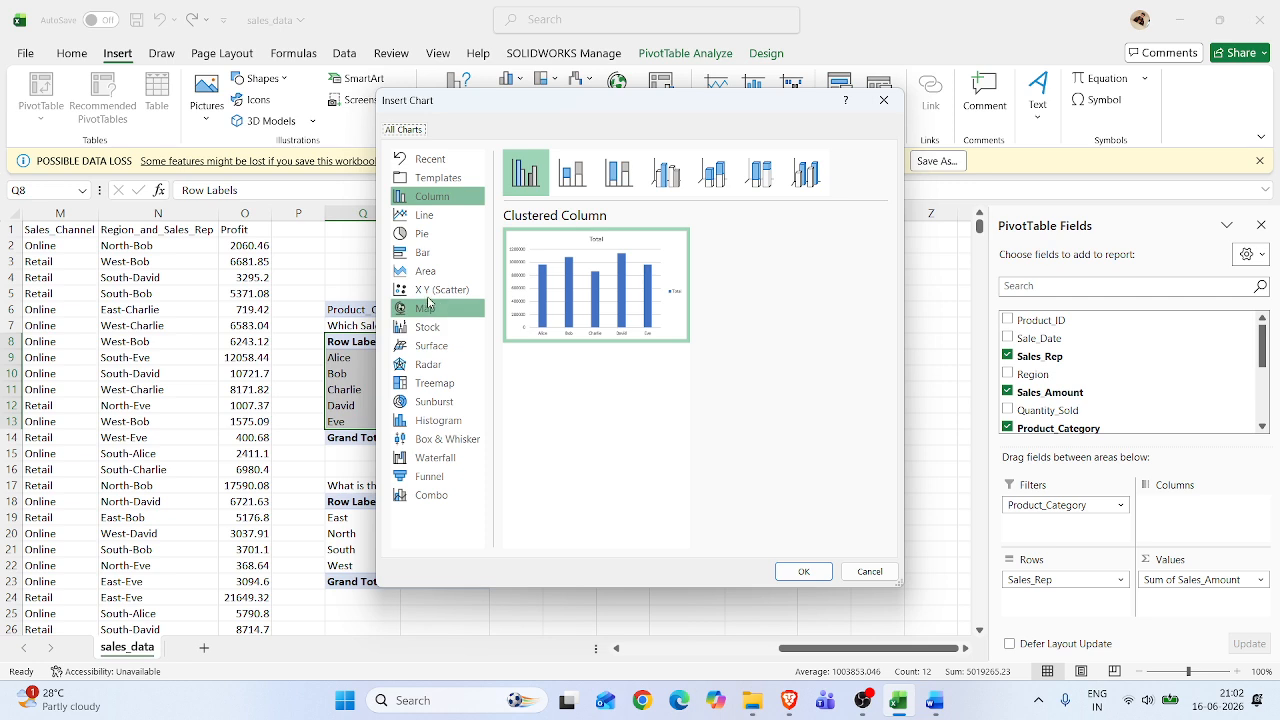
left_click(422, 238)
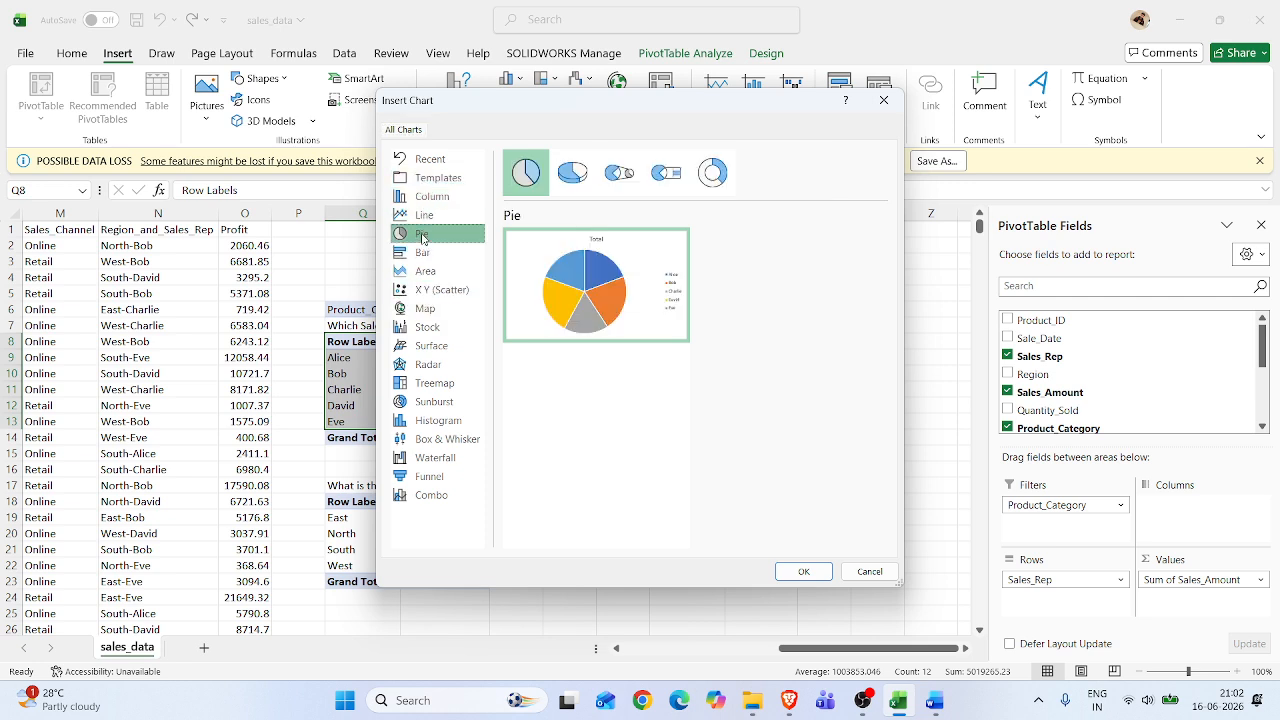
left_click(417, 198)
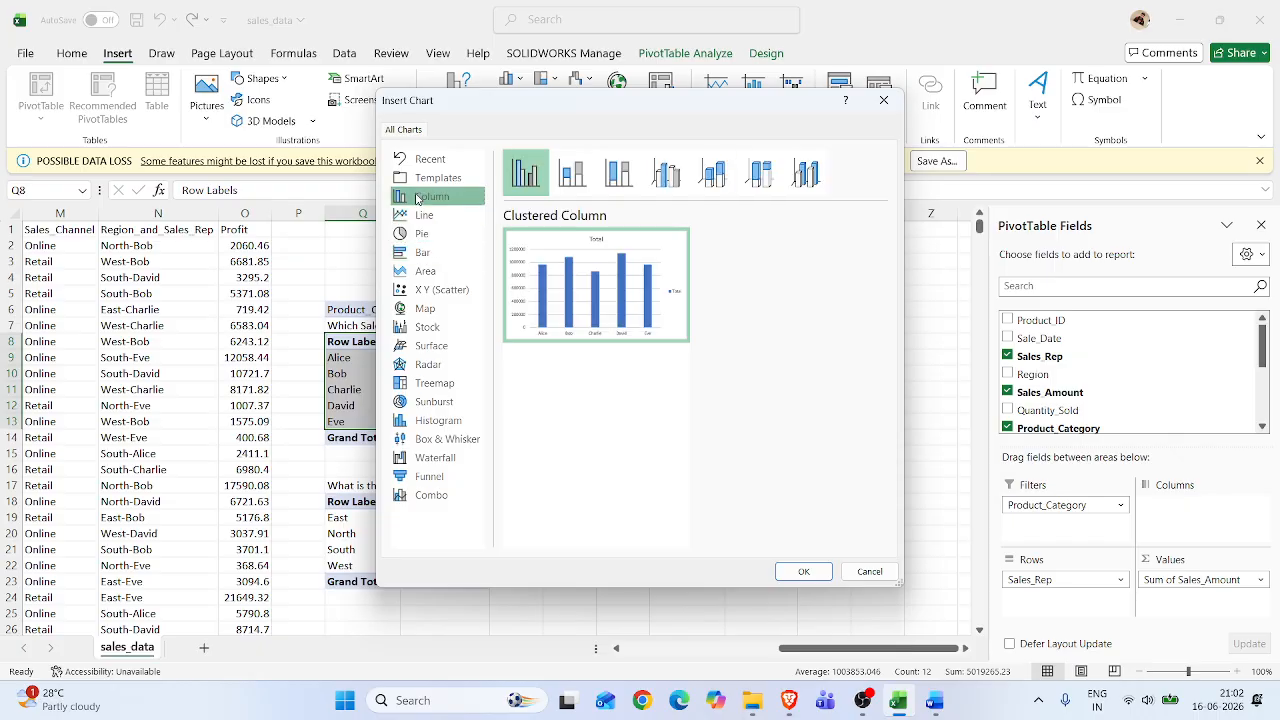
left_click(806, 571)
left_click_drag(577, 352, 825, 412)
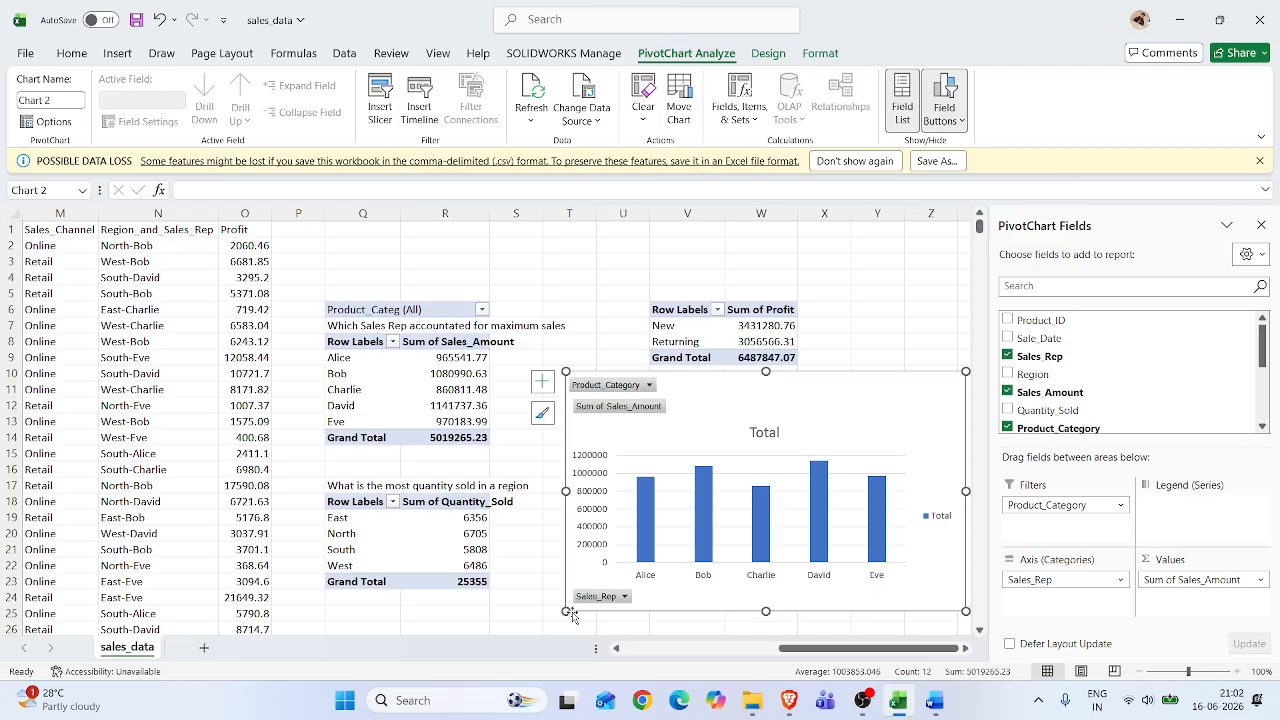
left_click_drag(572, 614, 551, 631)
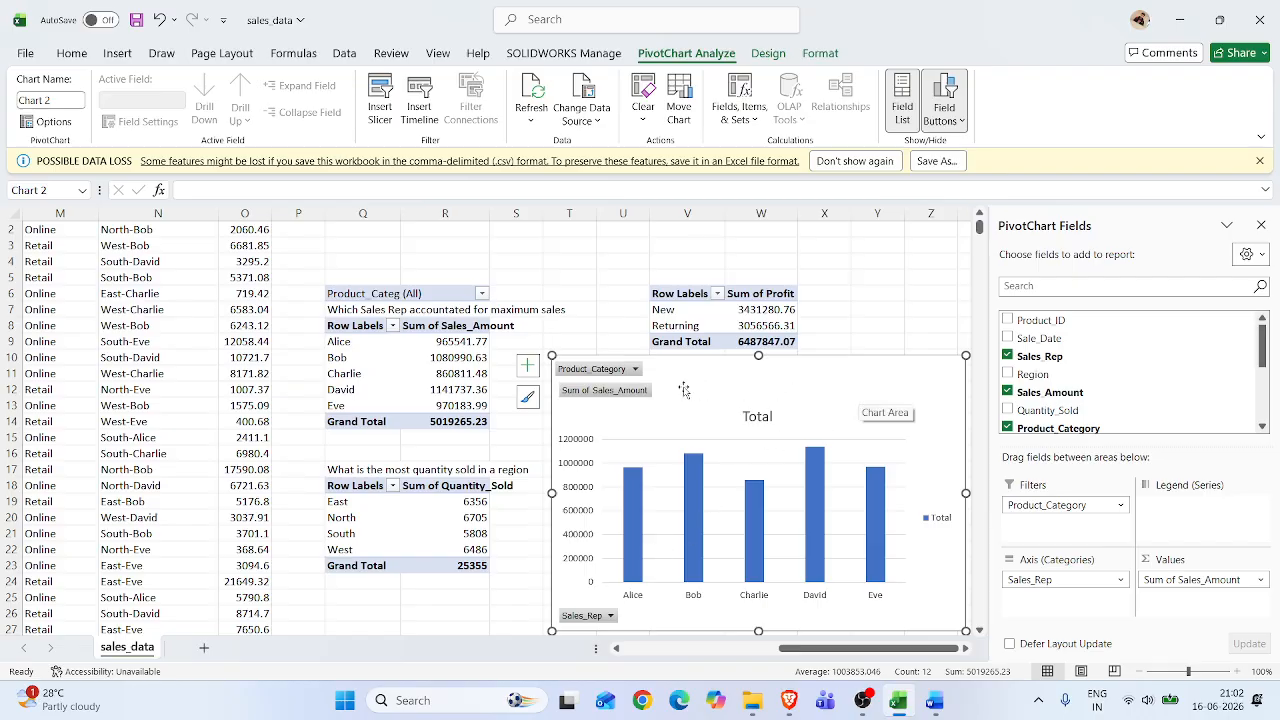
Filter the sales rep PivotChart by Product_Category to show only Electronics
left_click(634, 369)
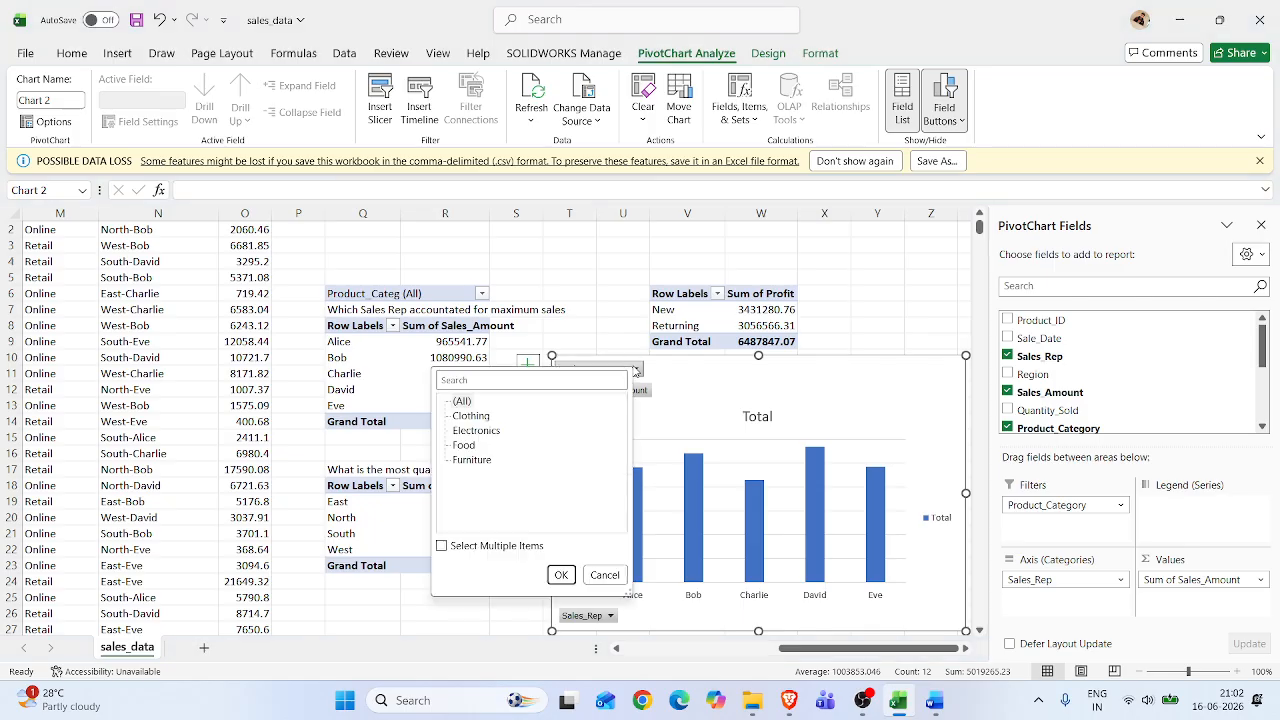
left_click(466, 431)
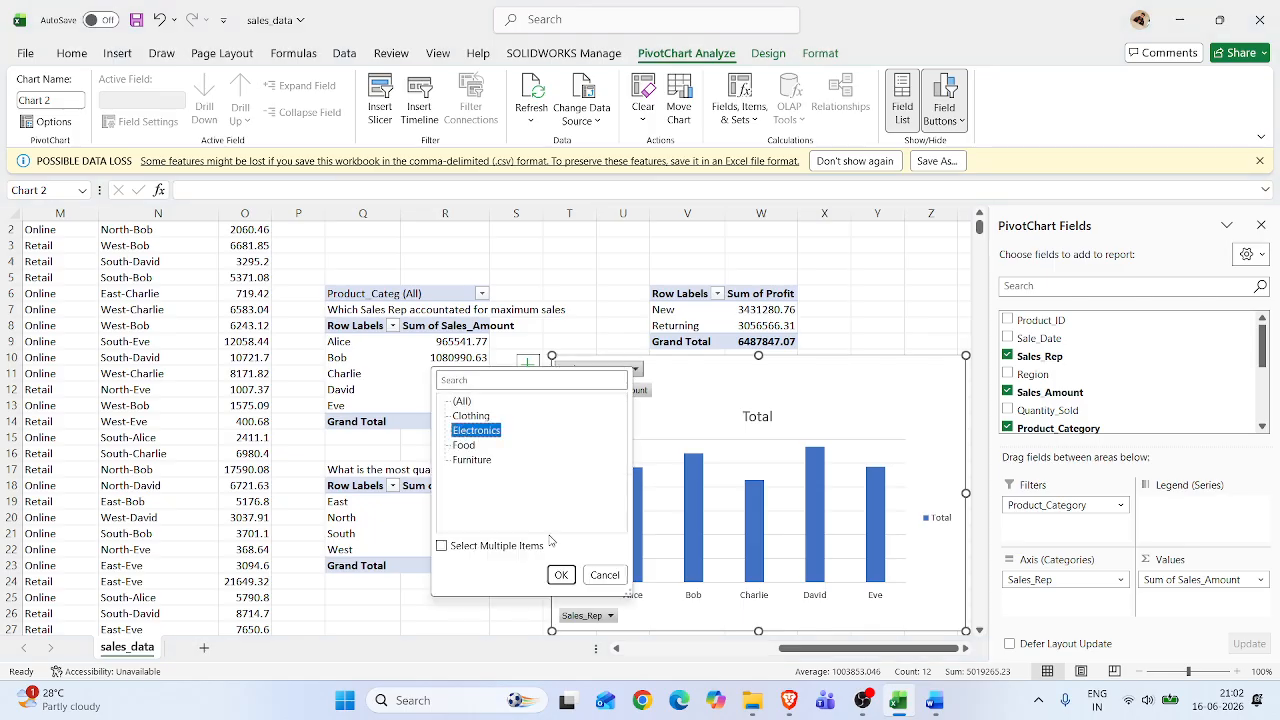
left_click(561, 575)
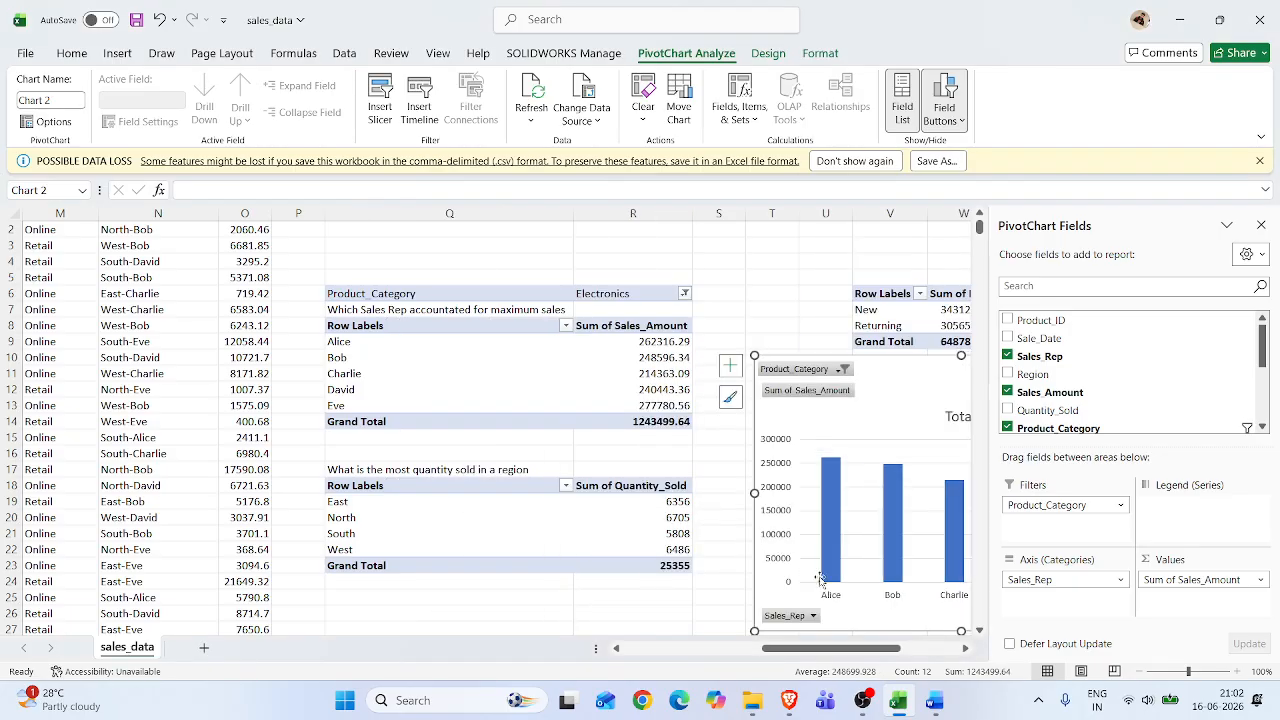
left_click_drag(766, 653, 808, 653)
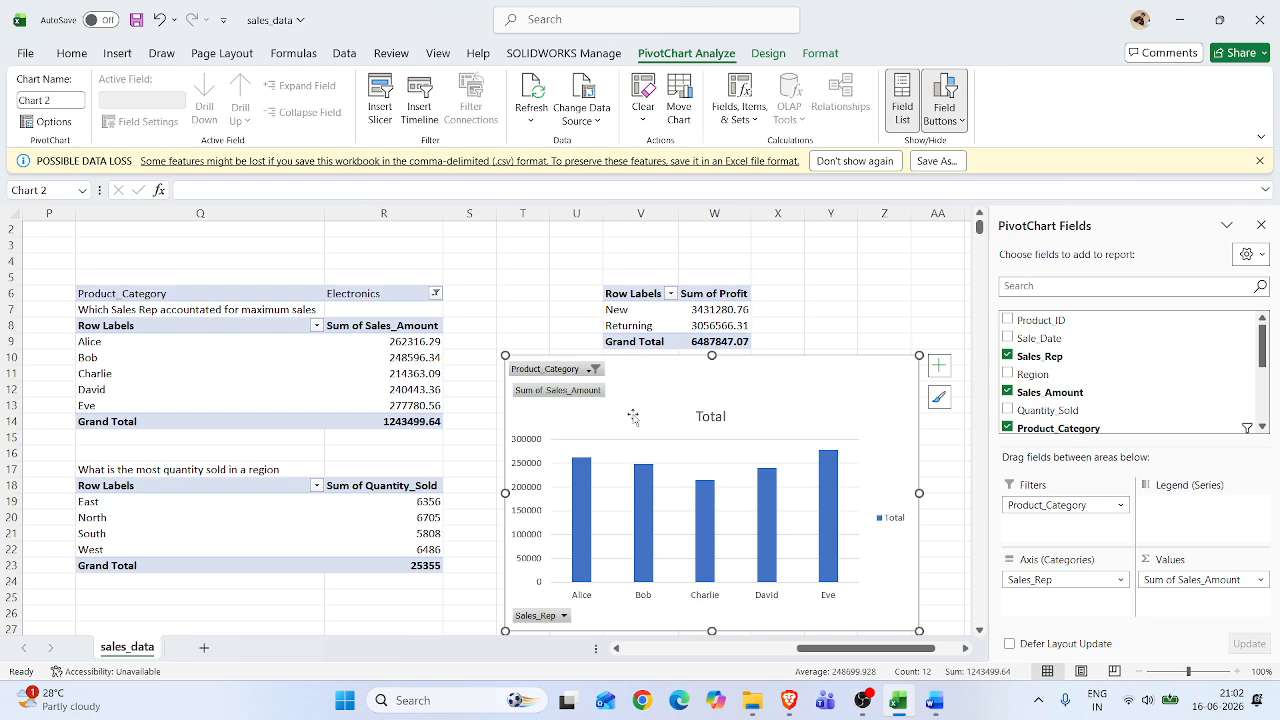
Reset the PivotChart's Product_Category filter to (All)
left_click(594, 369)
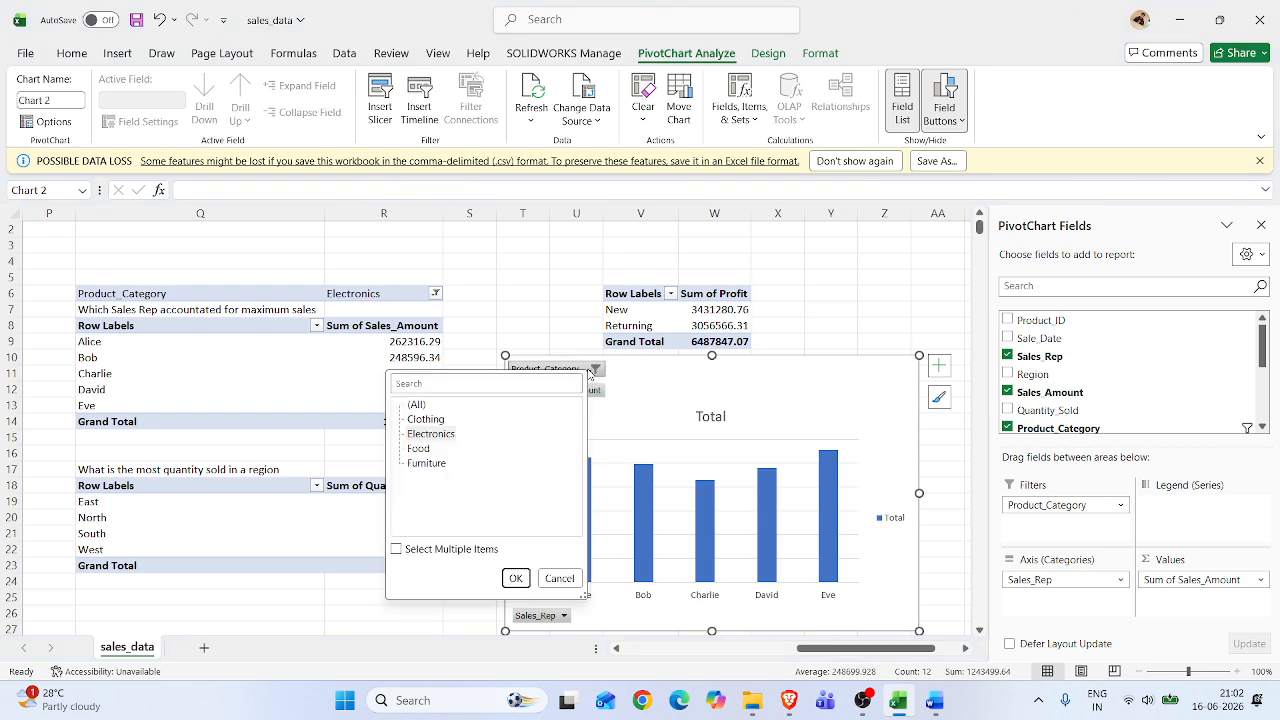
left_click(415, 405)
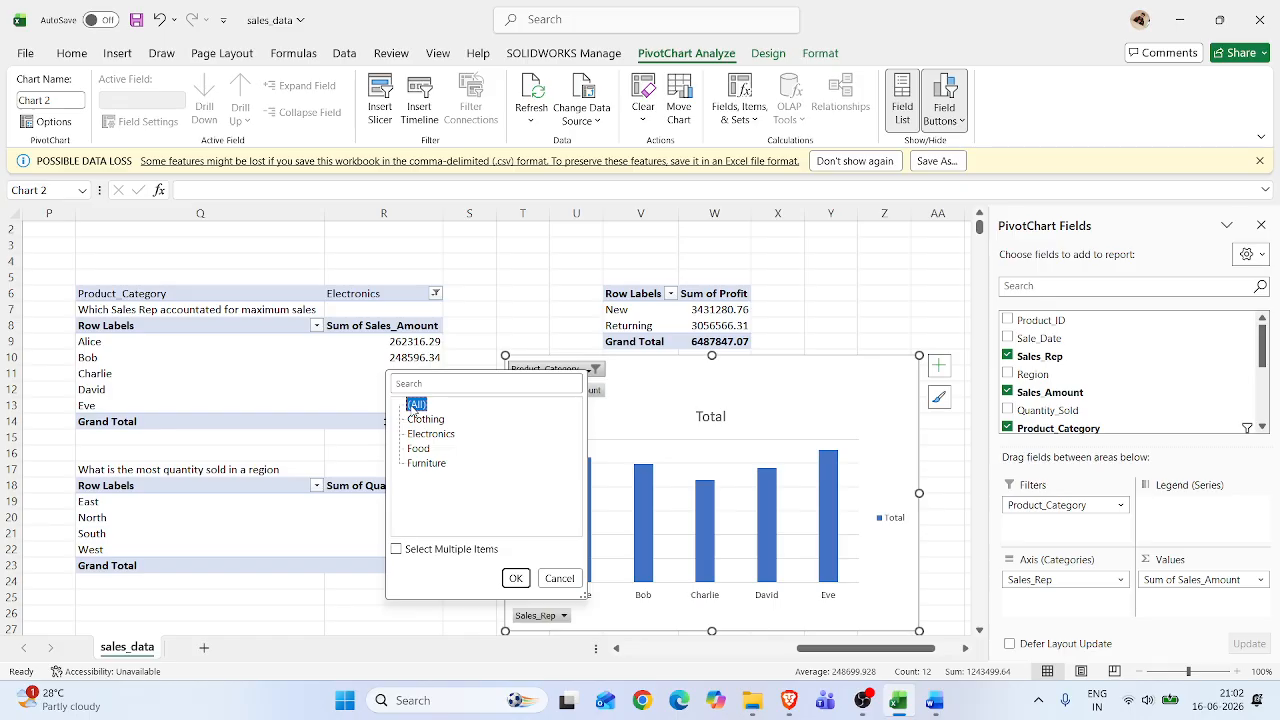
left_click(516, 578)
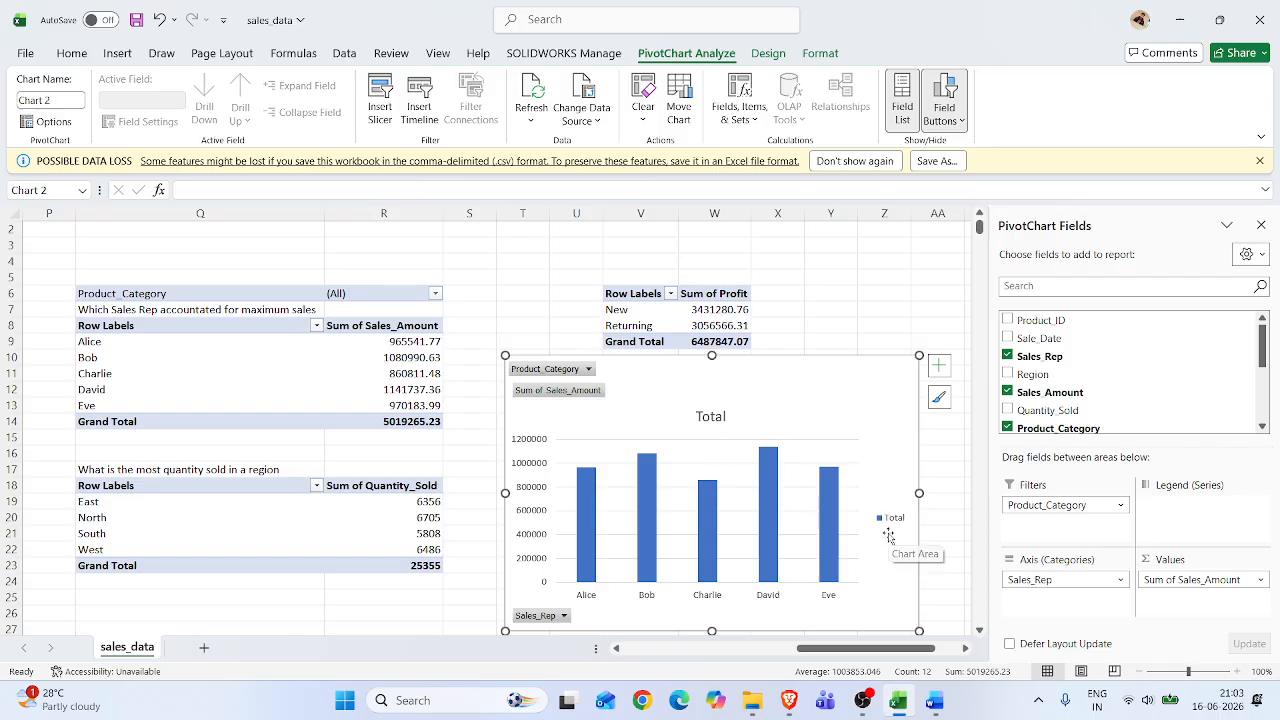
Check the Google Meet call in Brave, return to Excel and shift the PivotChart slightly to the right
left_click(789, 700)
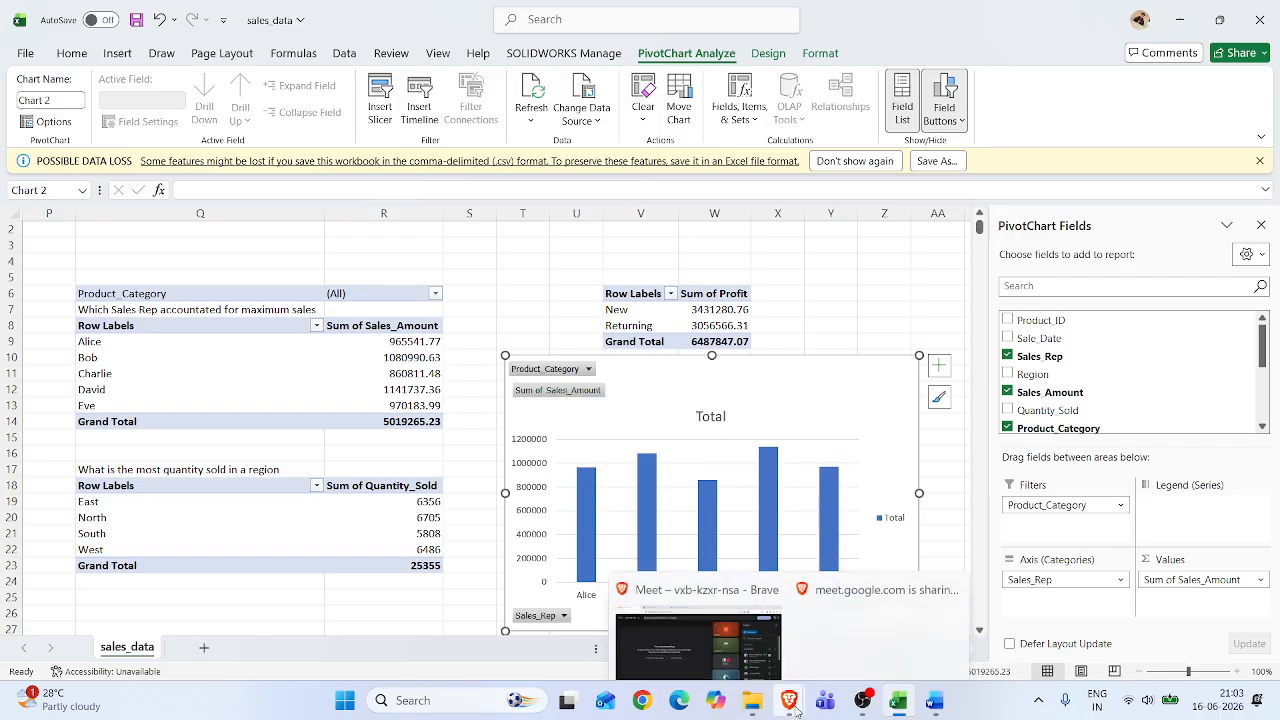
left_click(652, 623)
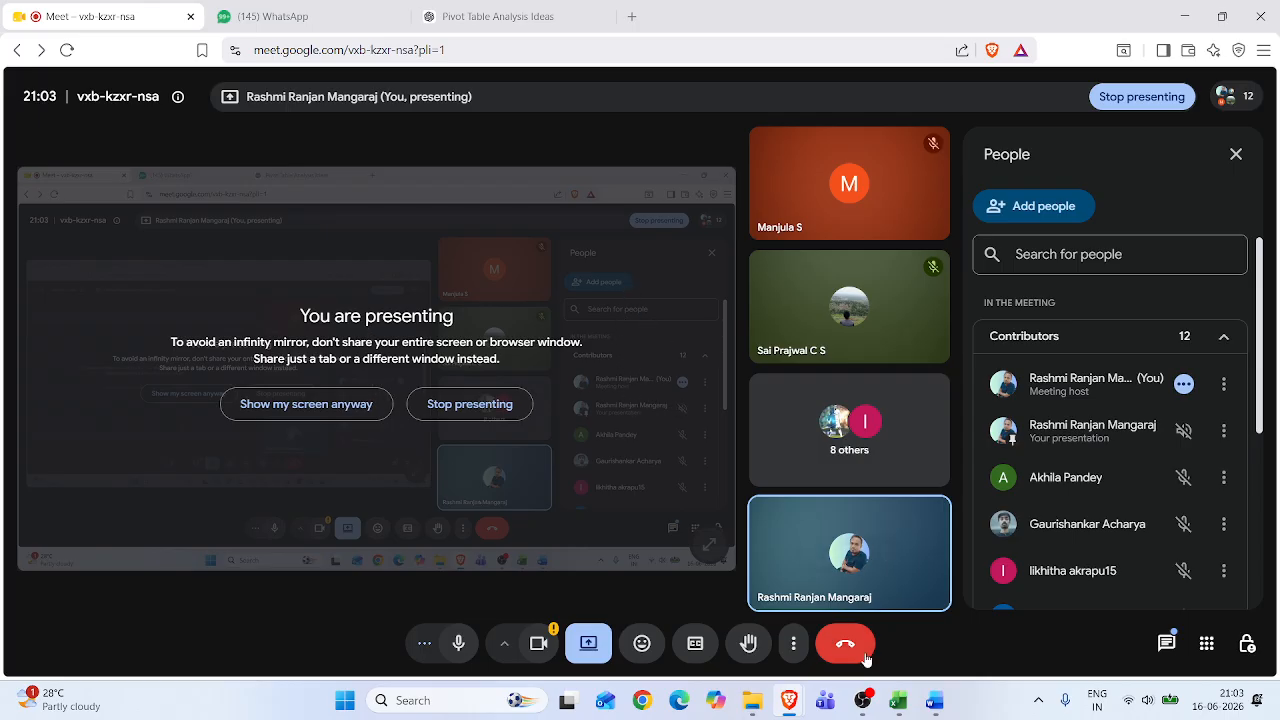
left_click(898, 703)
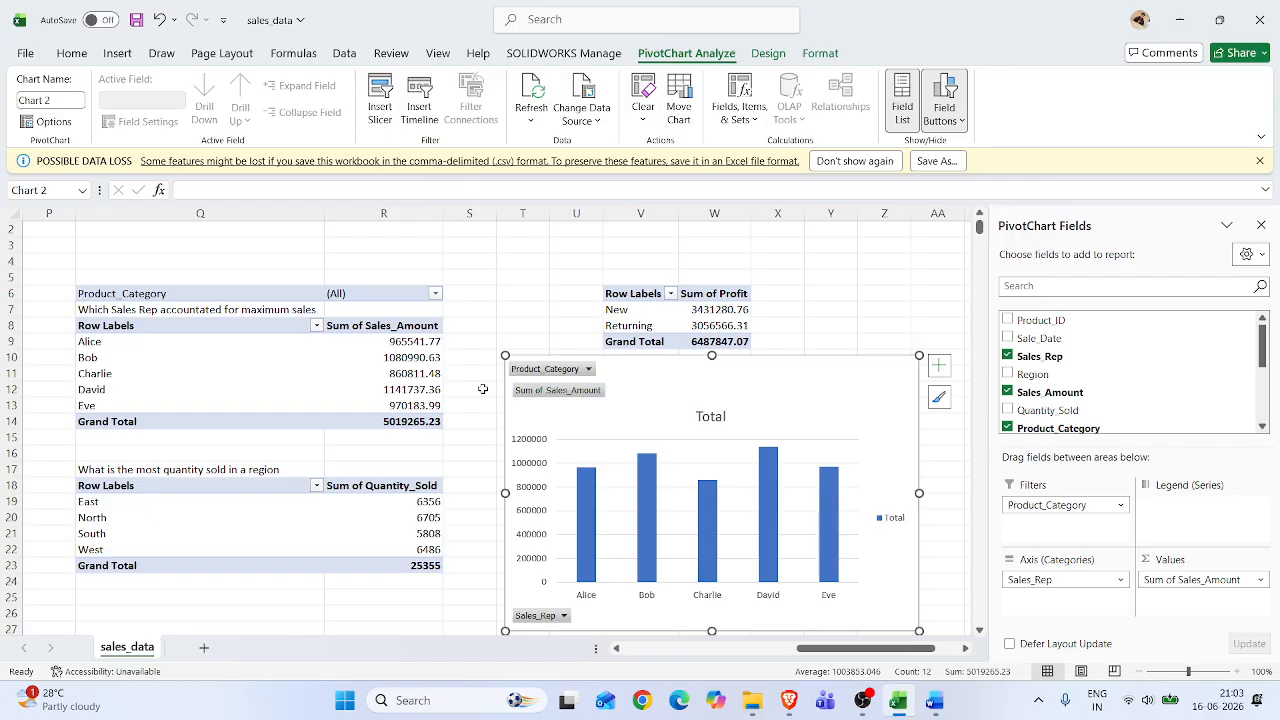
left_click_drag(655, 389, 665, 388)
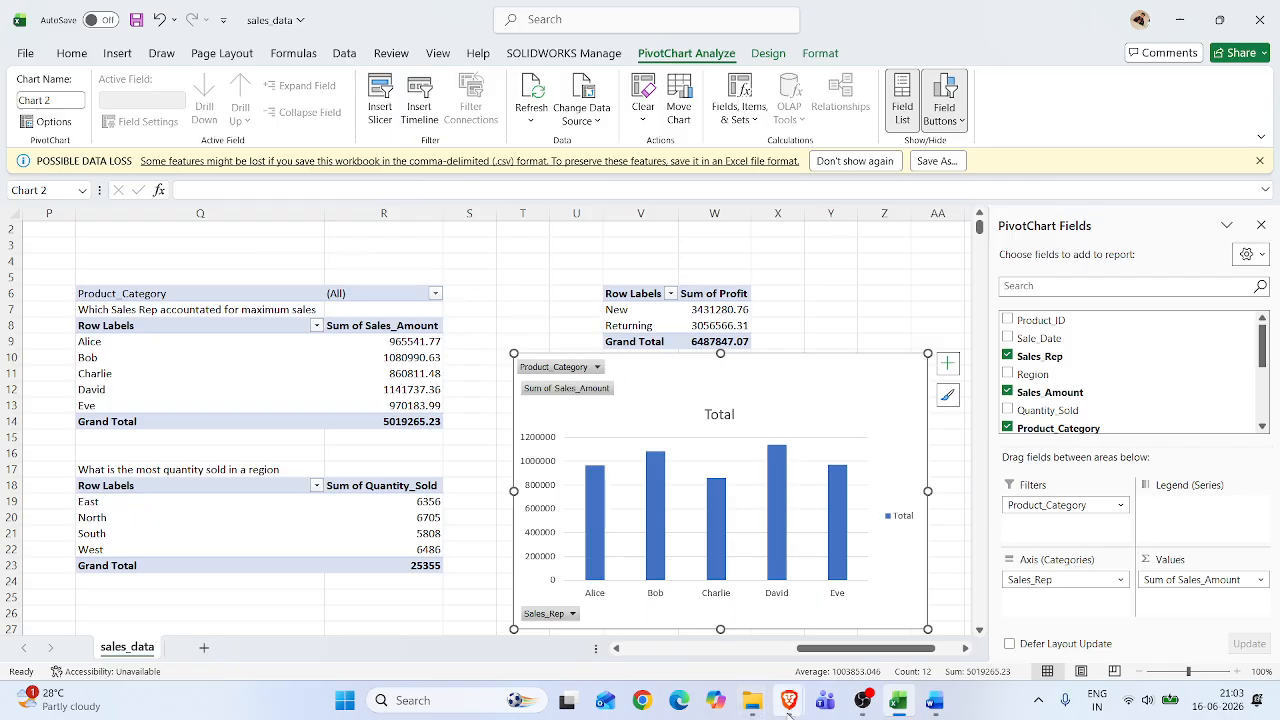
Switch to the Google Meet call in Brave, admit the guest waiting to join and return to Excel
mouse_move(789, 700)
left_click(735, 592)
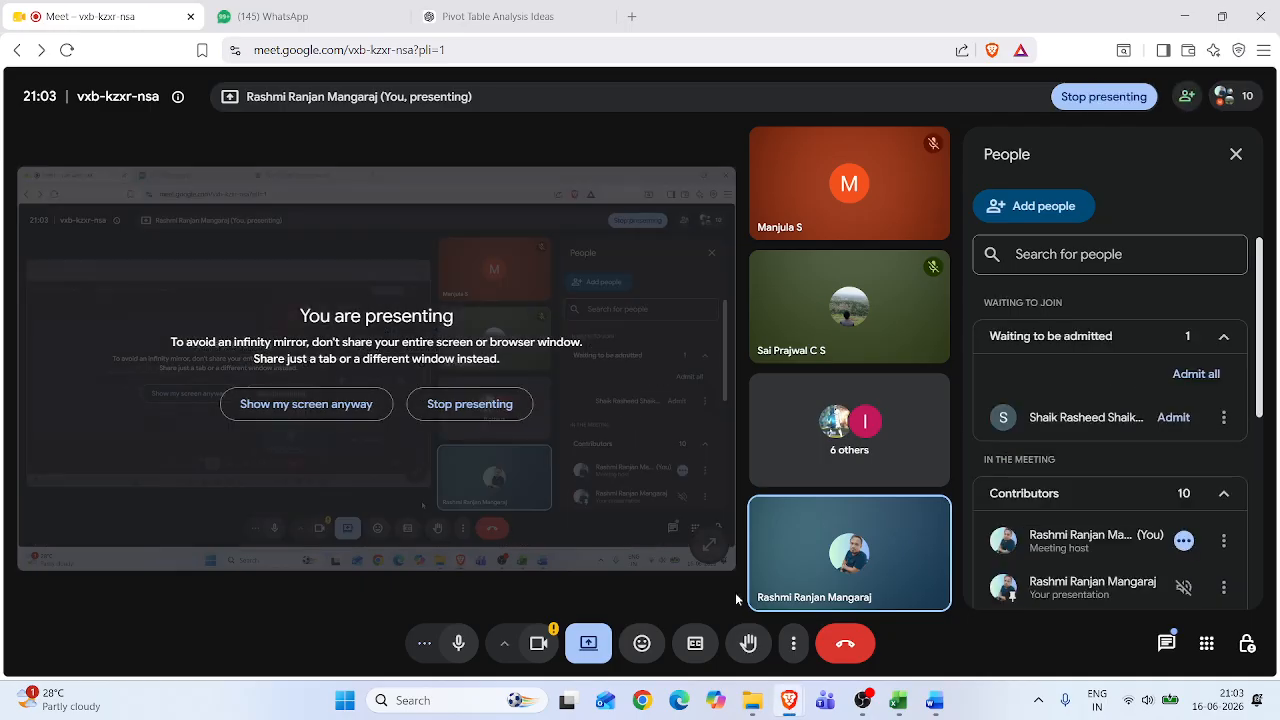
left_click(1173, 417)
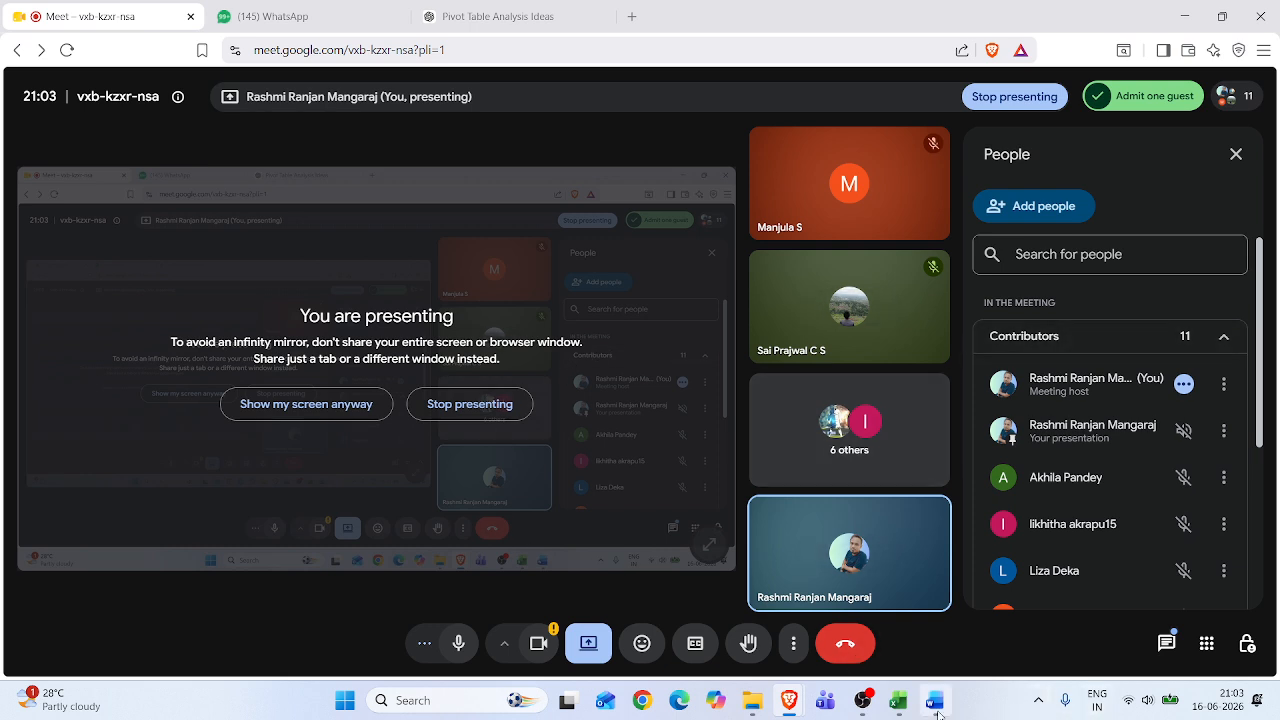
left_click(898, 700)
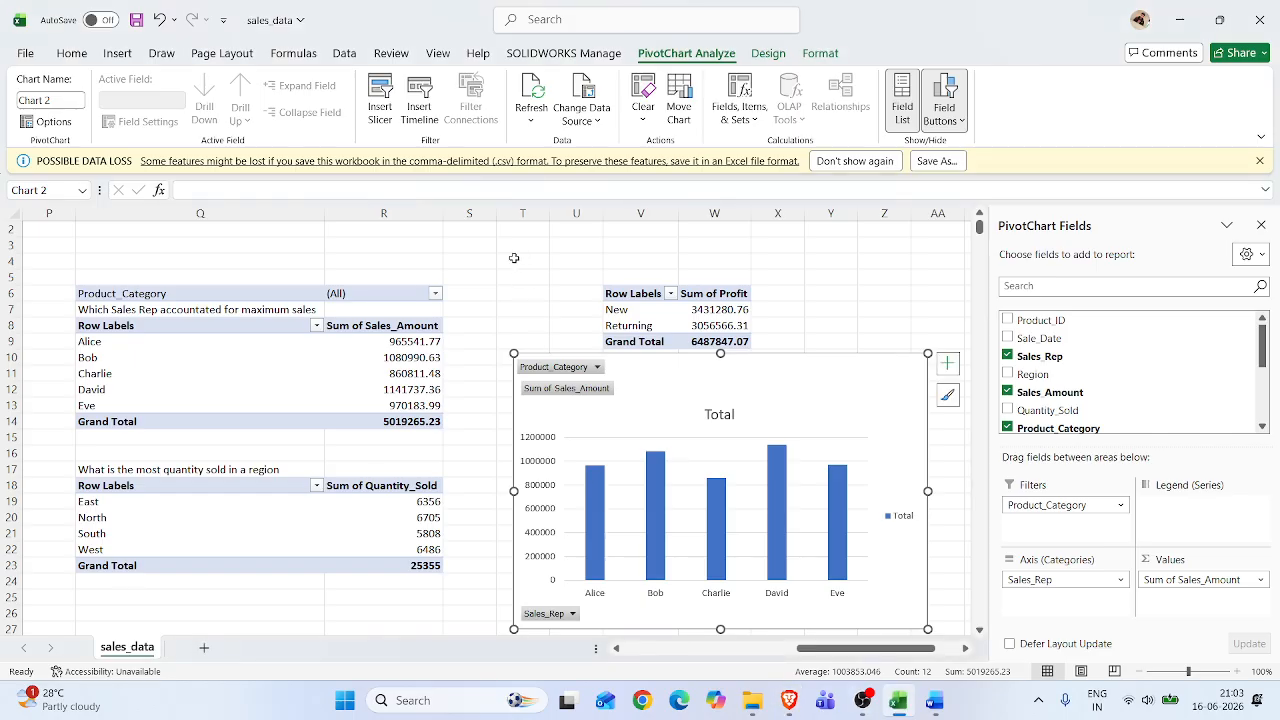
Select the whole sales_data table from the Product_ID header in A1 through the Profit column, down to row 1001
left_click_drag(845, 650, 653, 637)
scroll(291, 315, "up", 1)
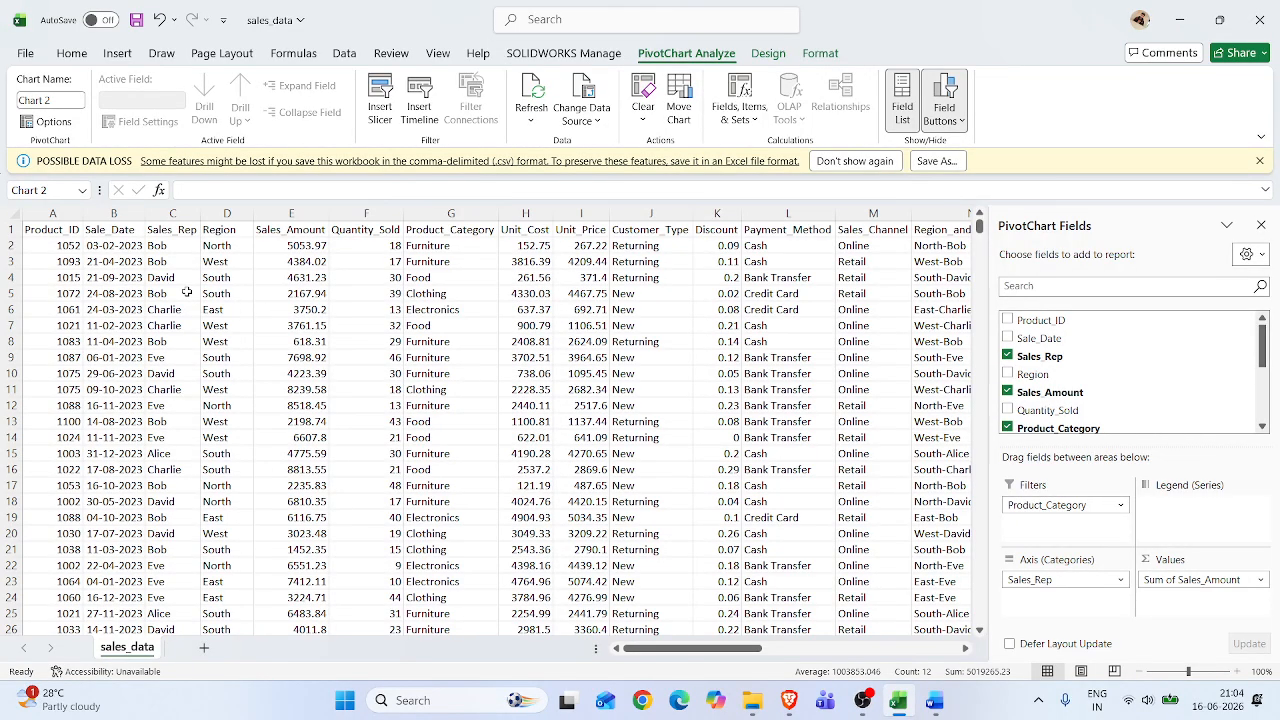
left_click(48, 230)
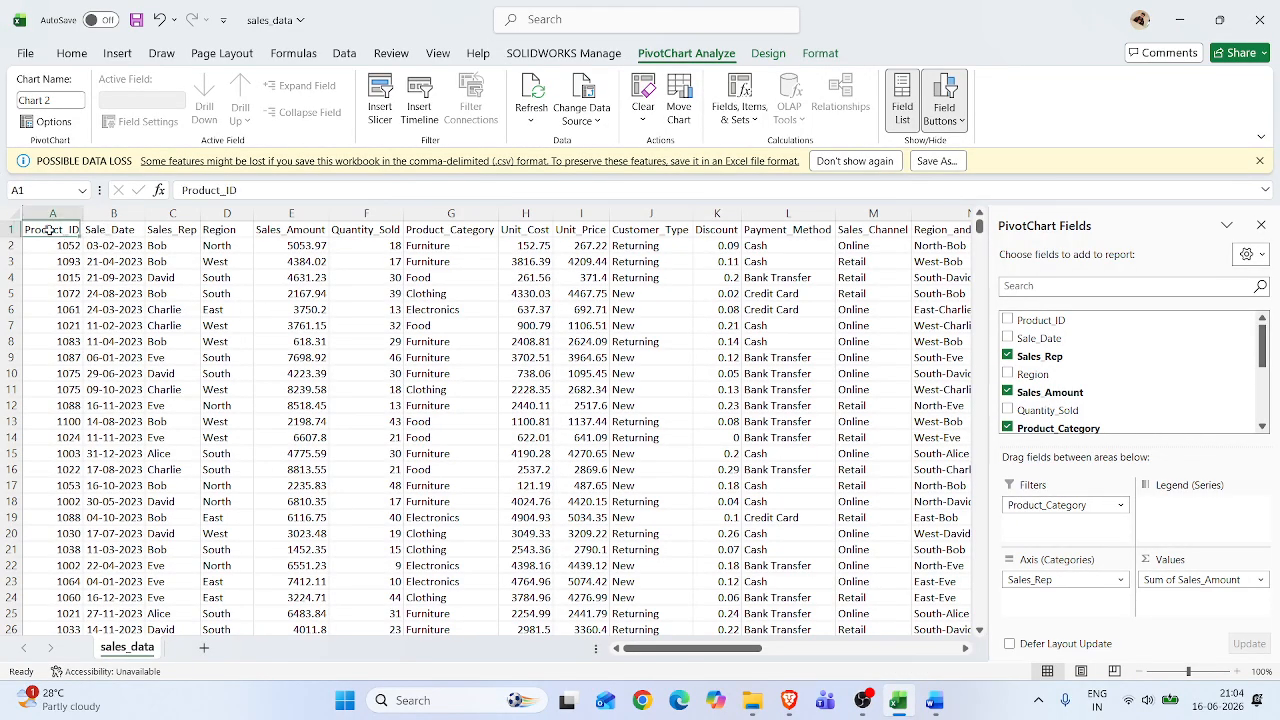
key("ctrl+shift+Down")
key("ctrl+shift+Right")
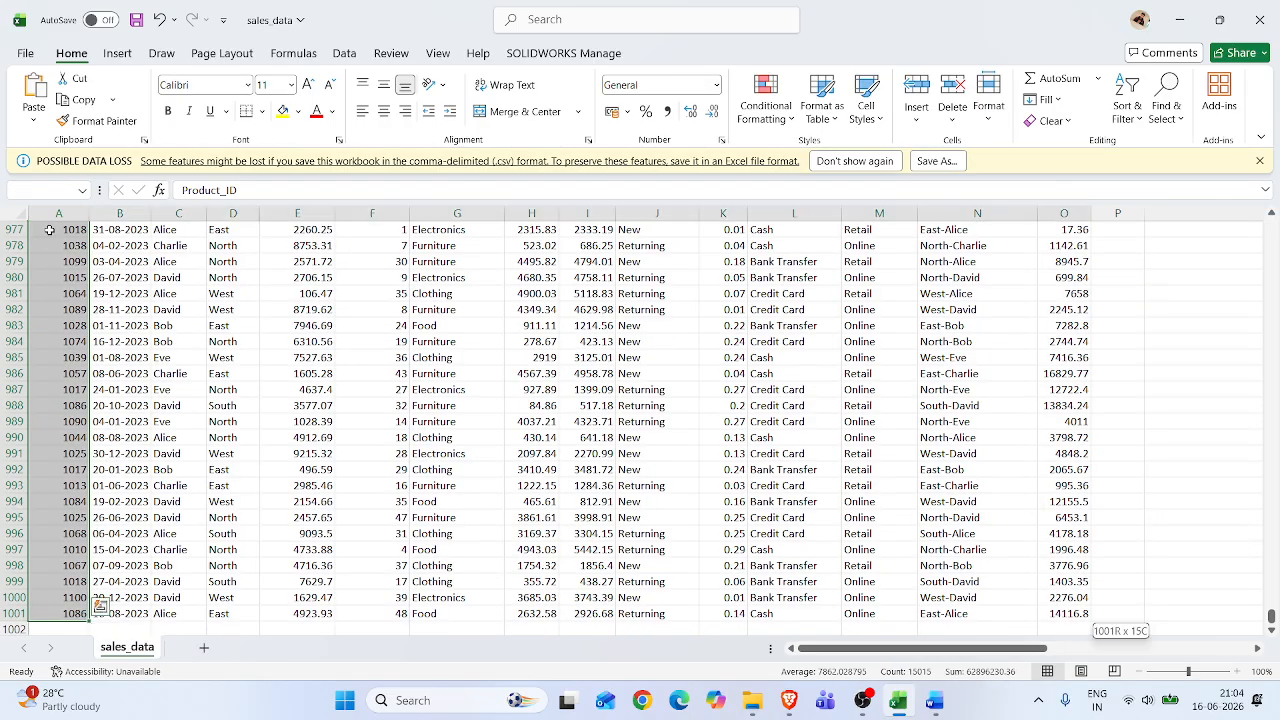
Insert a PivotTable from sales_data!$A$1:$O$1001 on the existing worksheet at cell AA6
left_click(117, 53)
left_click(44, 113)
left_click(68, 143)
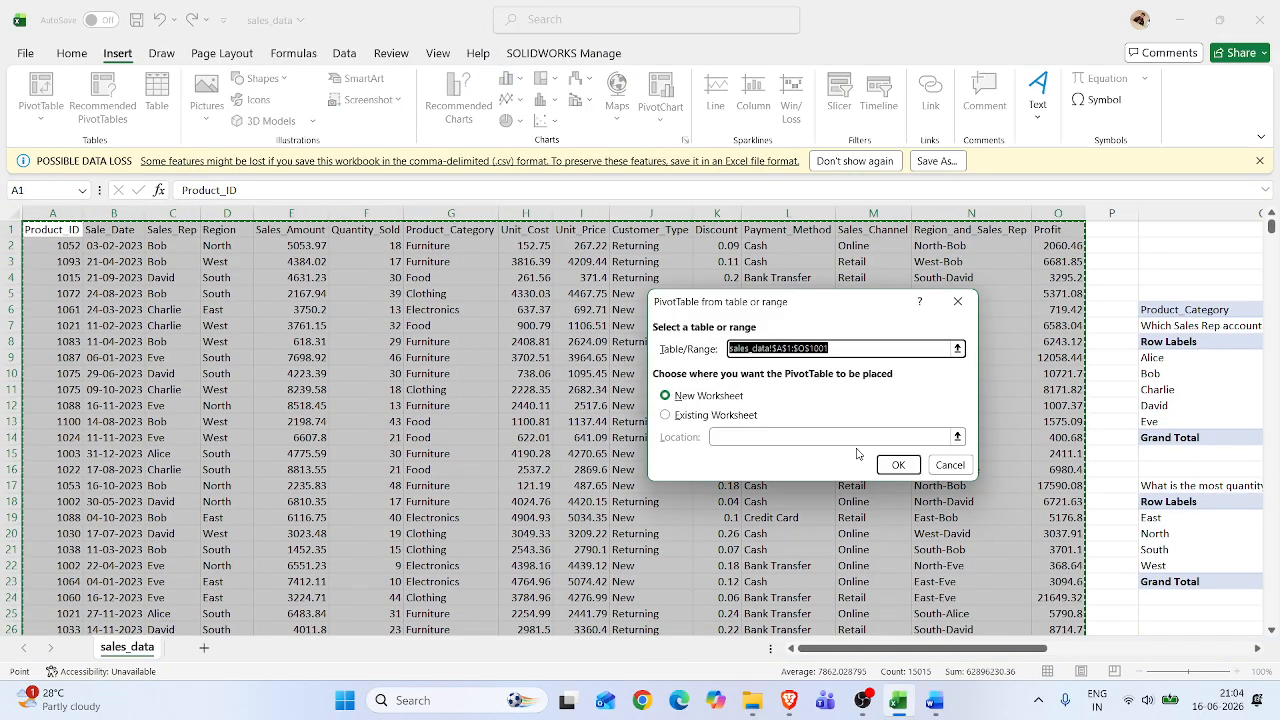
left_click(722, 415)
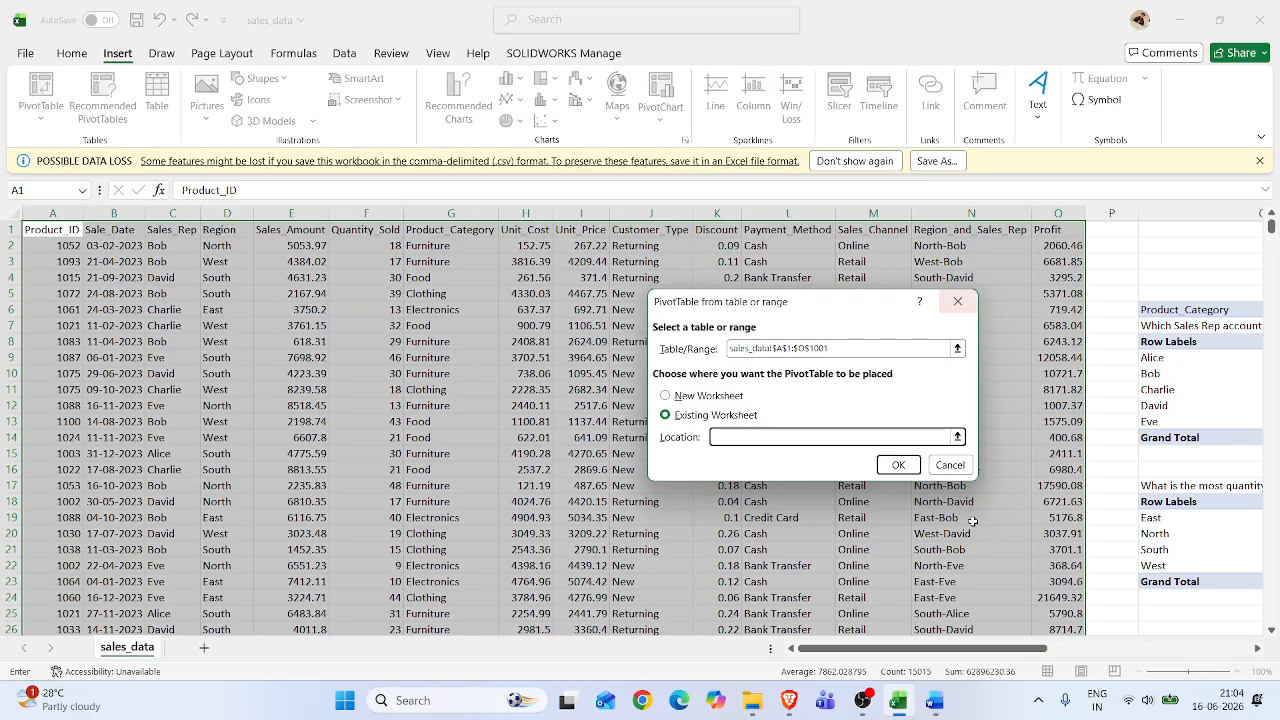
left_click_drag(1000, 650, 1237, 660)
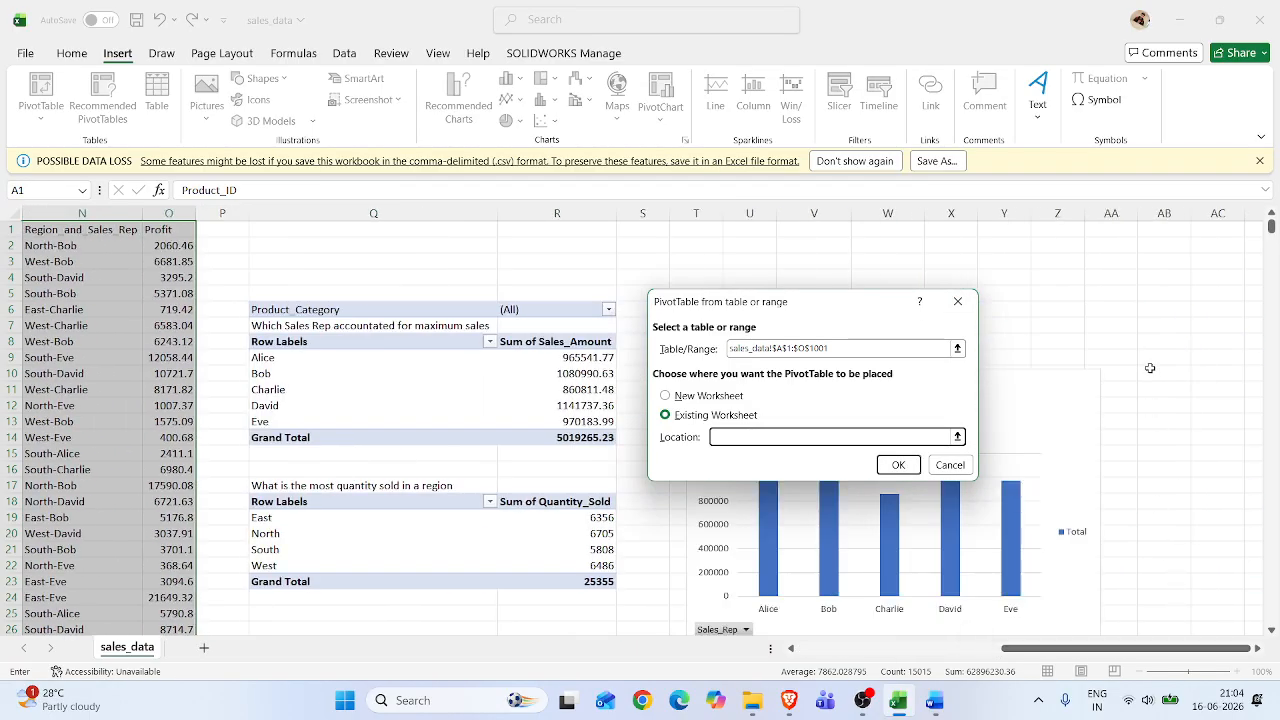
left_click(1128, 307)
left_click(911, 470)
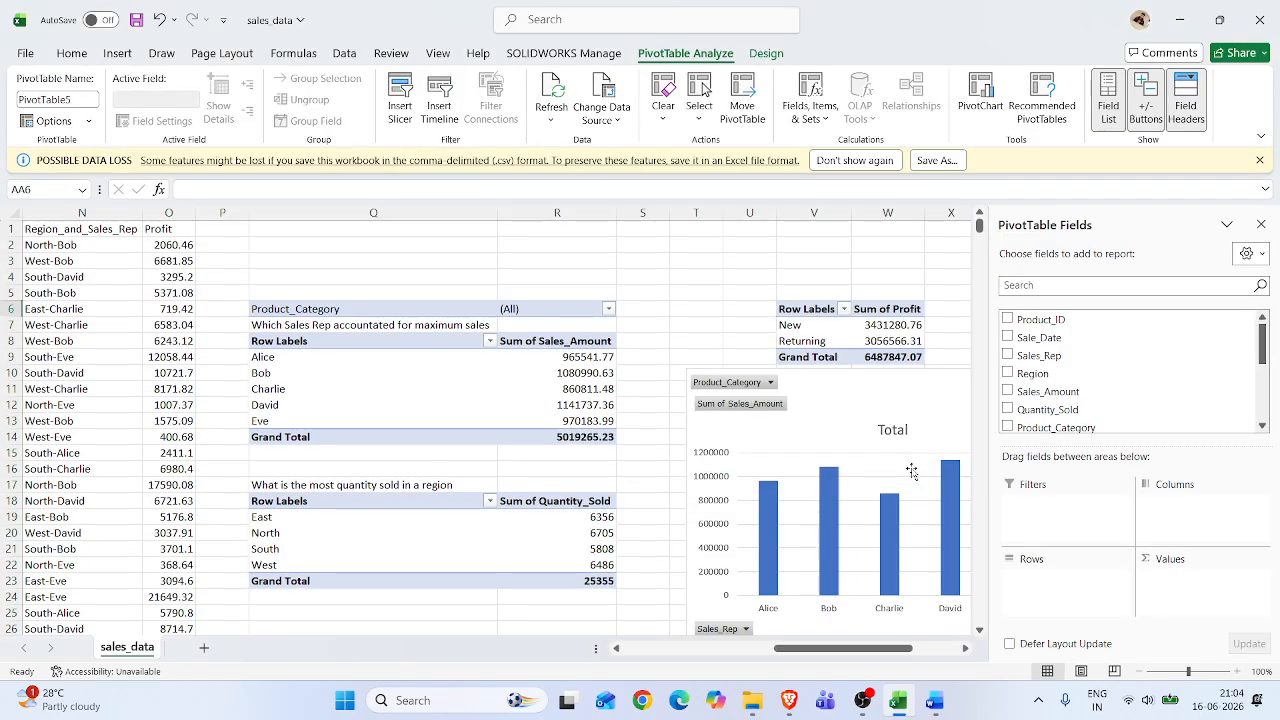
Move the sales PivotChart left, clear of the empty PivotTable, and select that PivotTable at AA6
left_click_drag(868, 648, 915, 660)
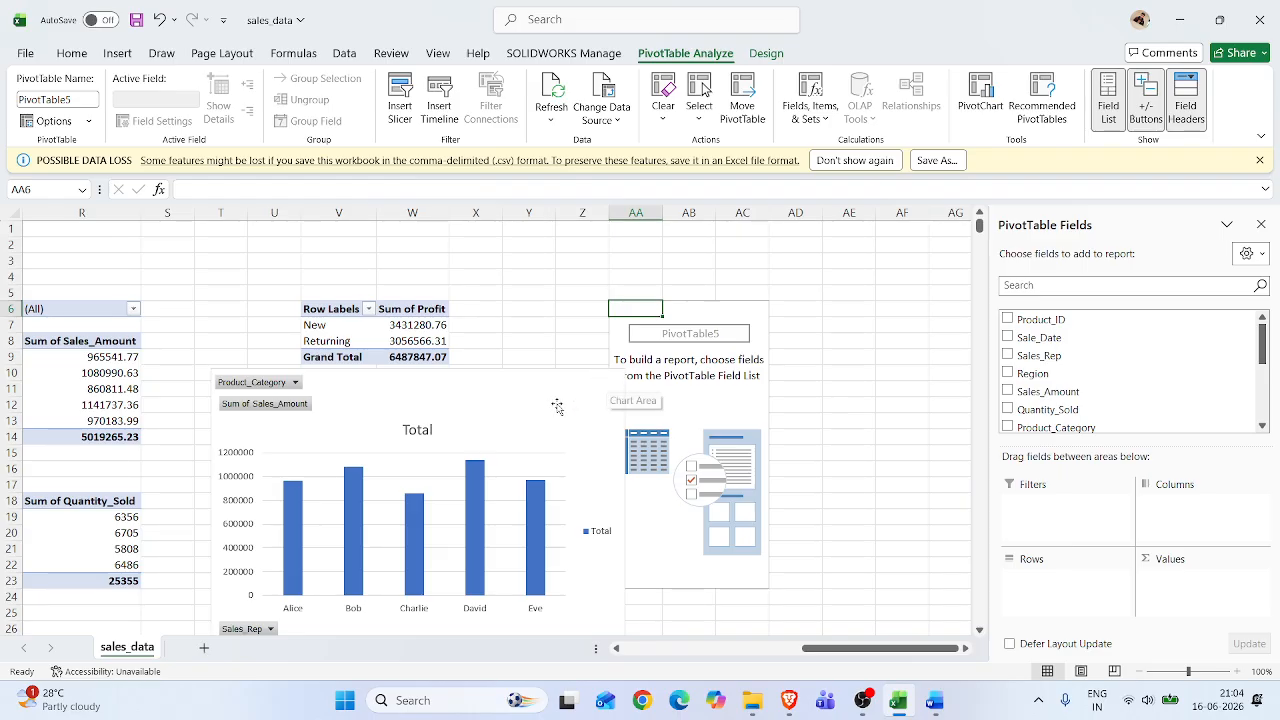
left_click(619, 398)
left_click_drag(625, 376, 421, 423)
left_click(682, 326)
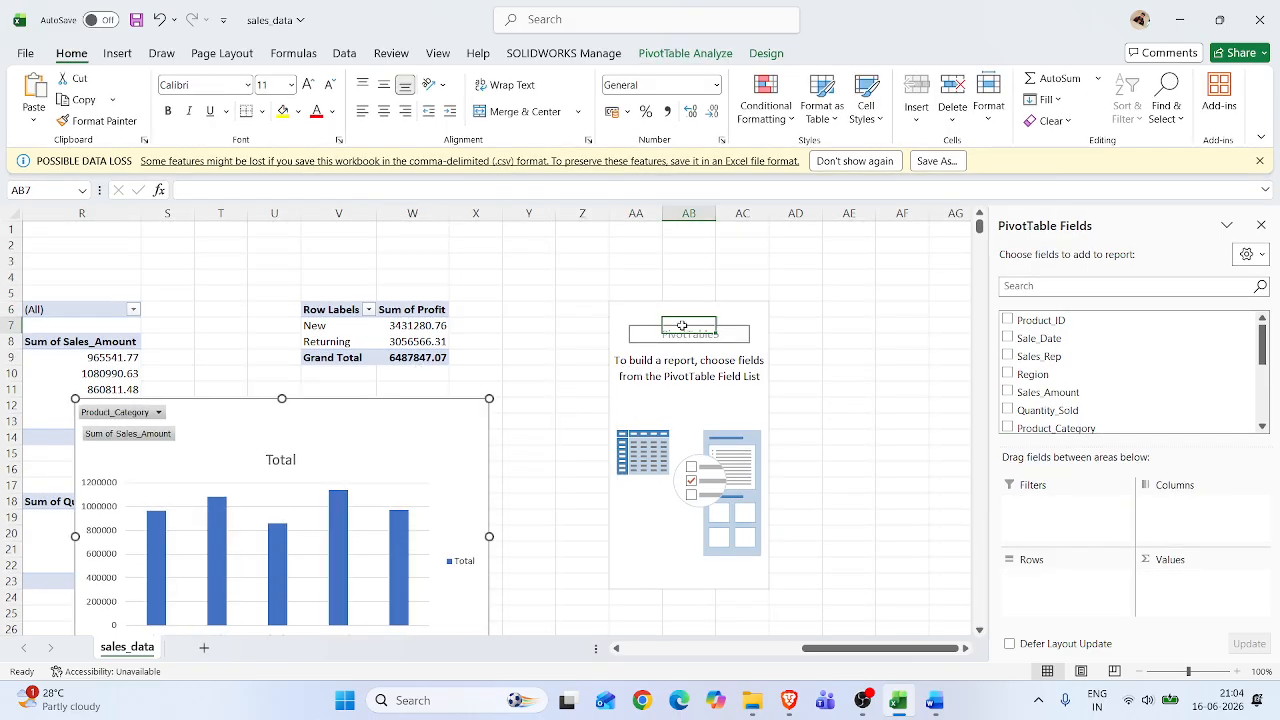
left_click(615, 316)
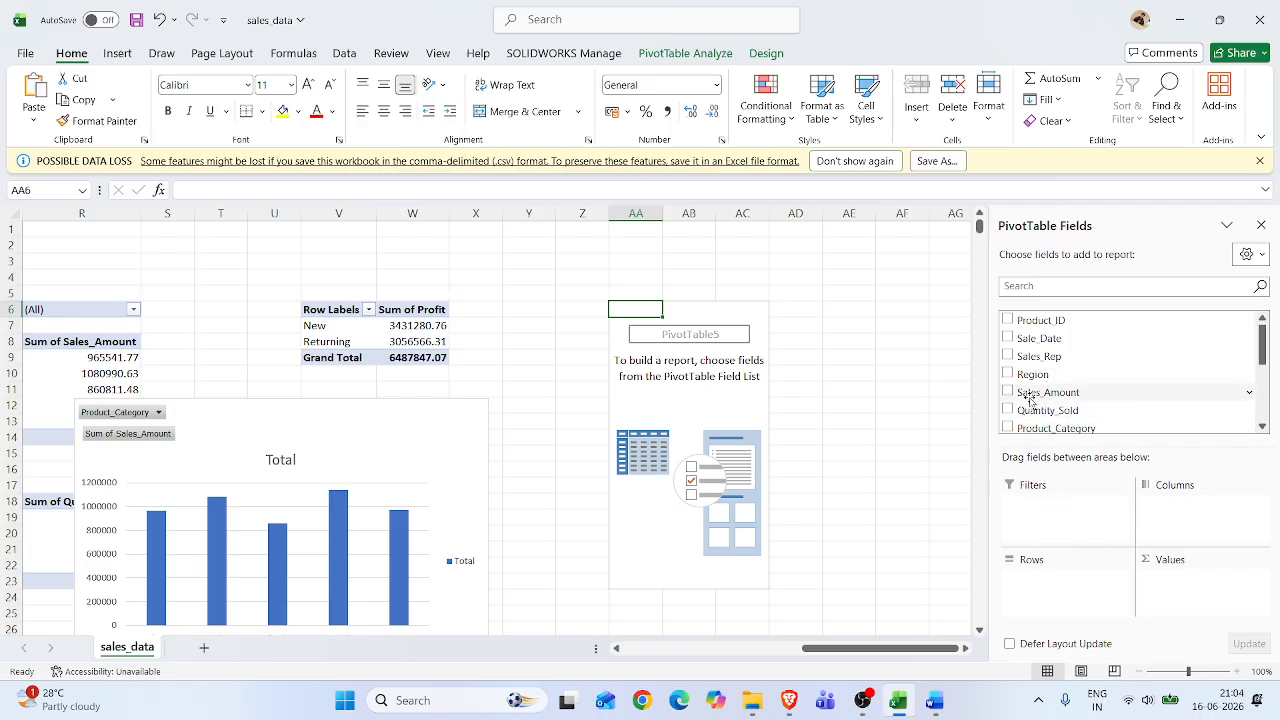
Build the PivotTable with Region as rows, Sales_Rep as columns and Sum of Quantity_Sold as values
left_click_drag(1034, 381, 1035, 582)
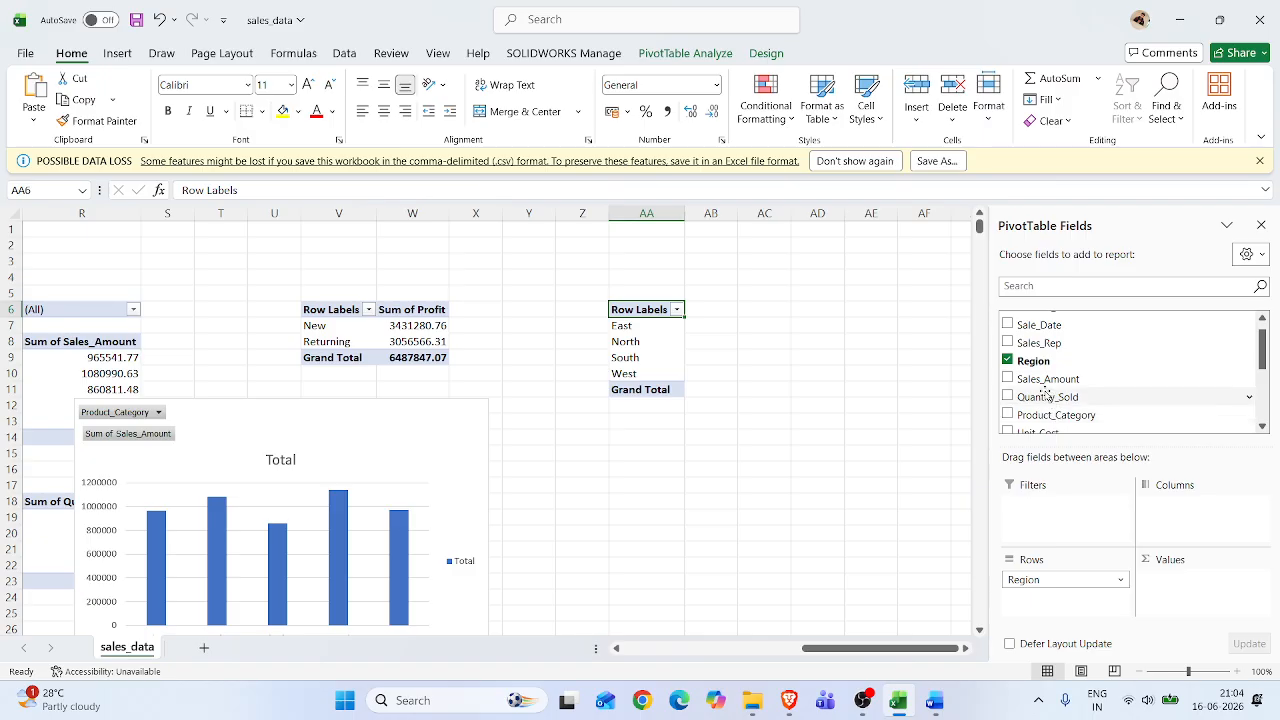
left_click_drag(1185, 522, 1172, 510)
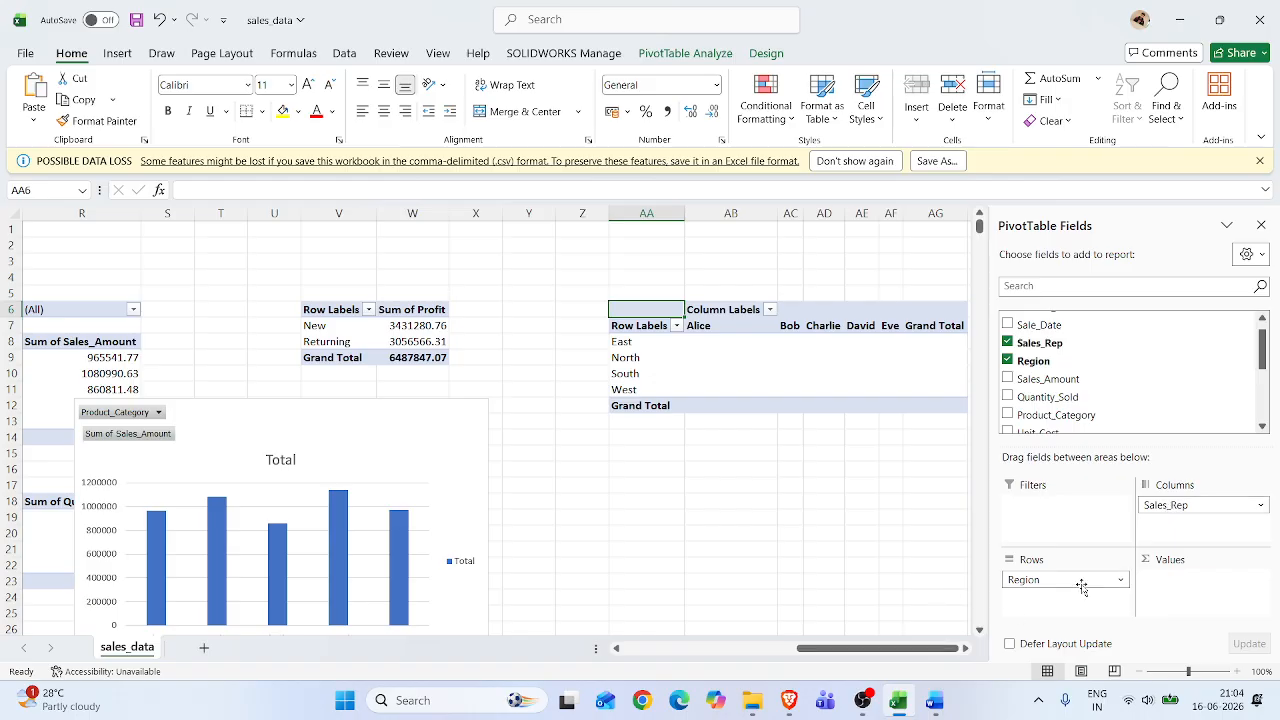
left_click_drag(1045, 397, 1203, 585)
left_click_drag(877, 652, 912, 650)
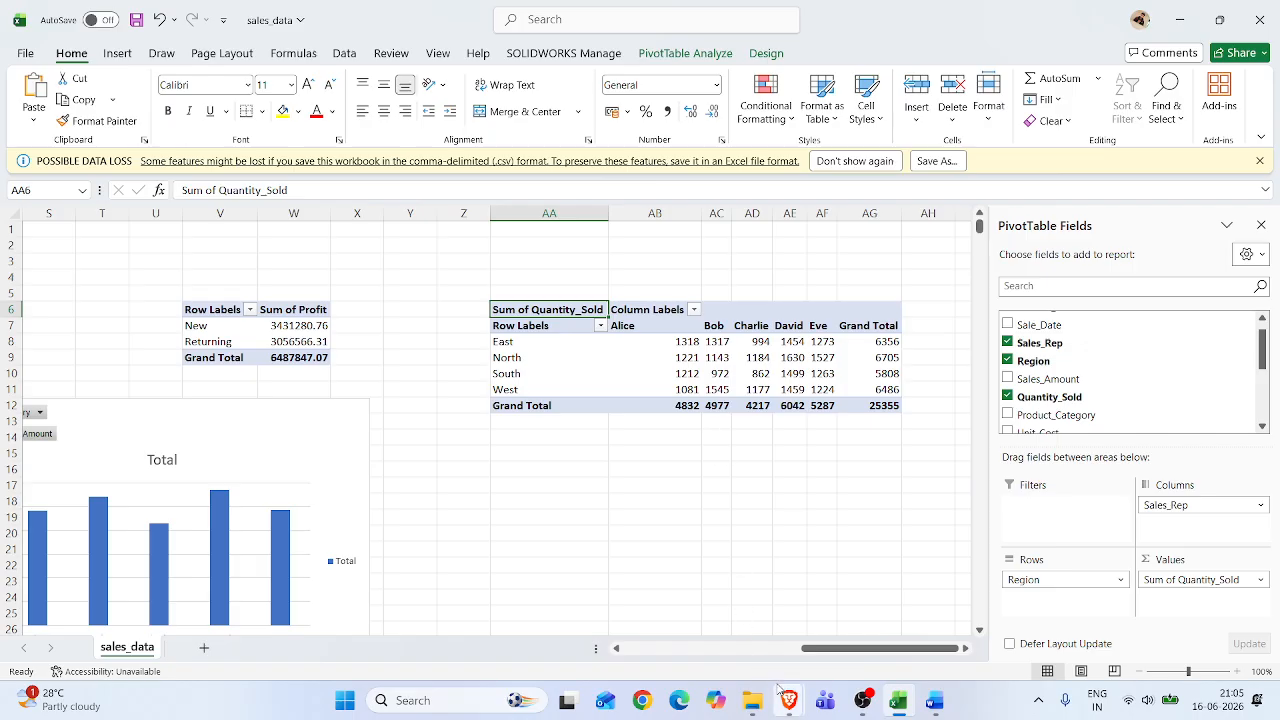
Switch to the Google Meet call in Brave and admit all guests waiting to join
mouse_move(779, 688)
left_click(730, 680)
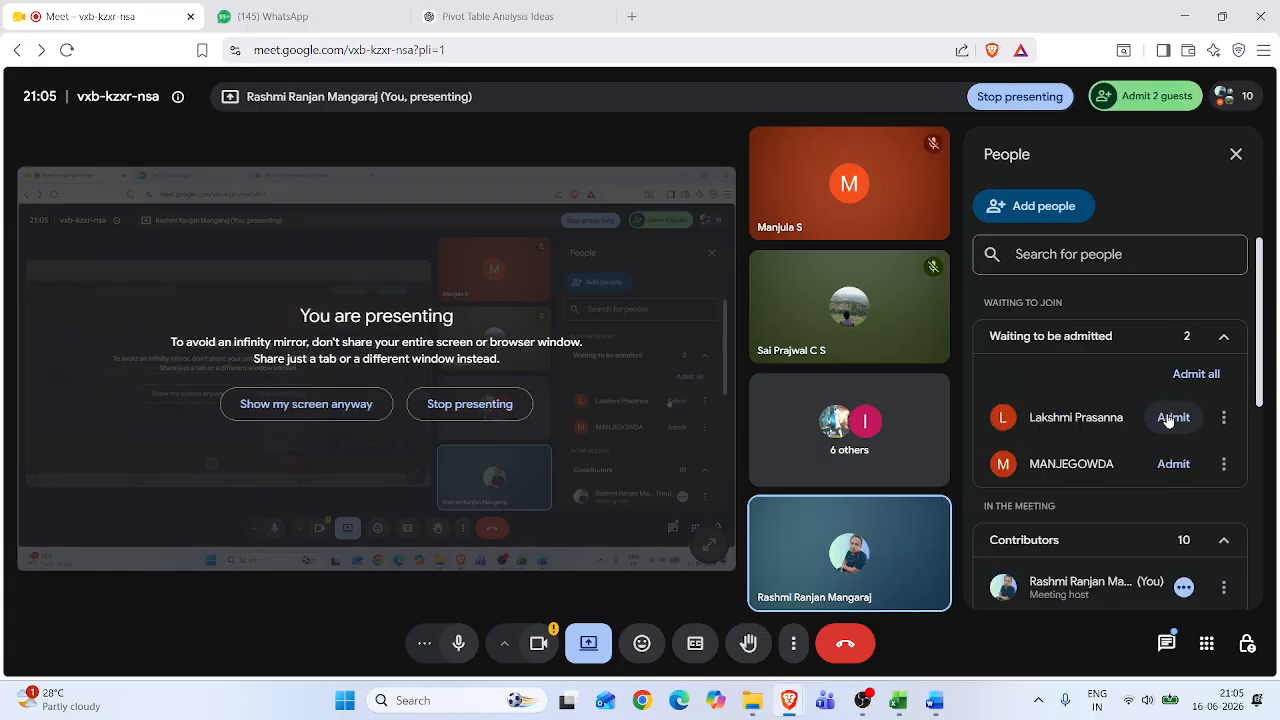
left_click(1195, 374)
left_click(718, 414)
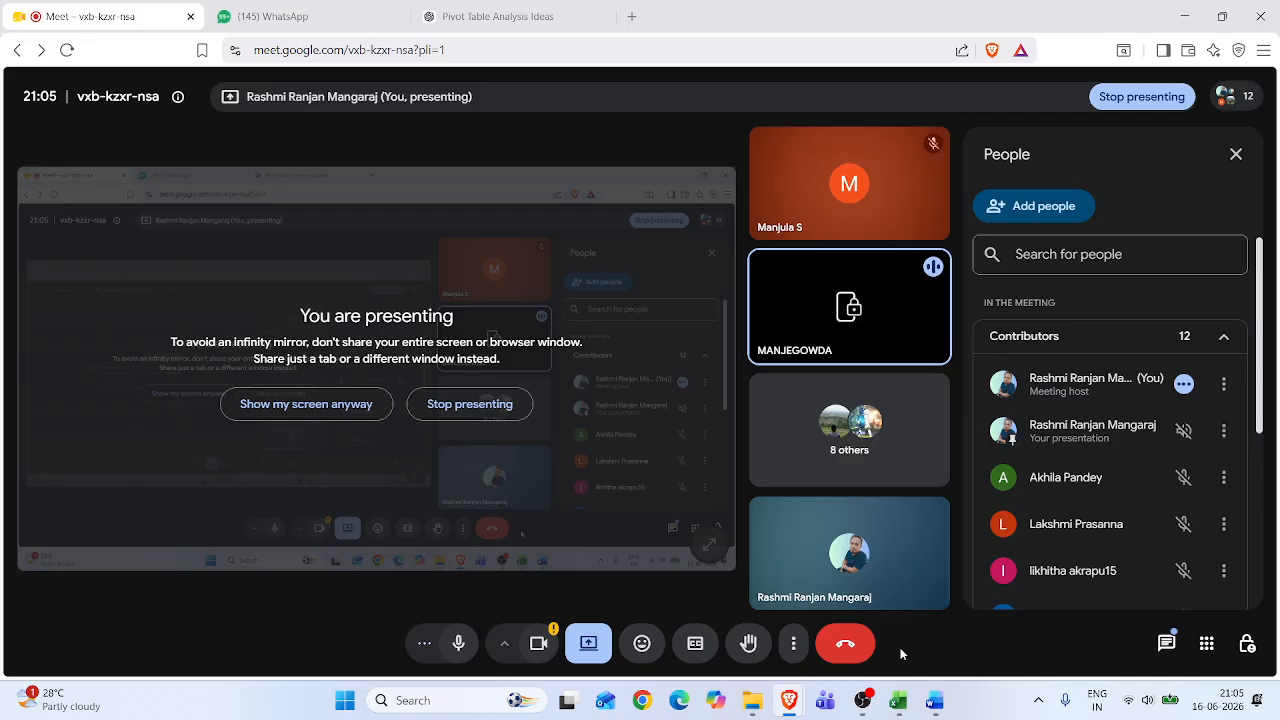
Look through the list of meeting contributors and return to Excel
mouse_move(886, 306)
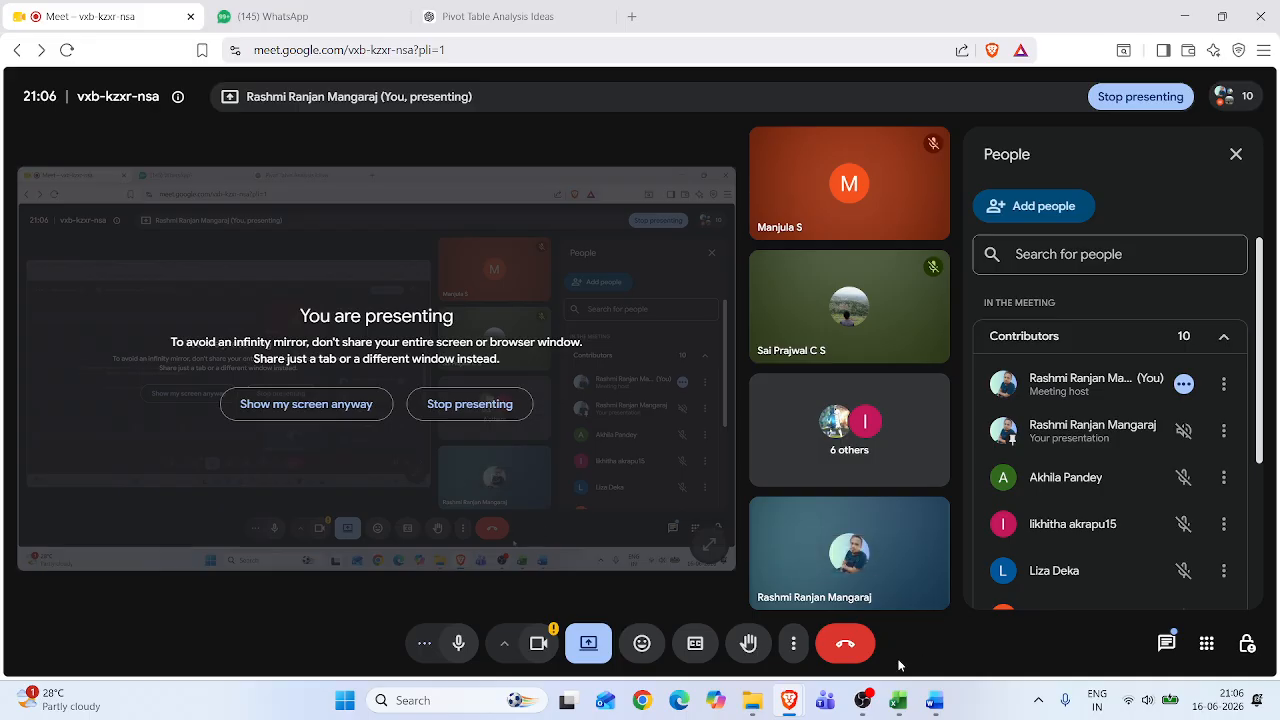
scroll(1085, 534, "down", 3)
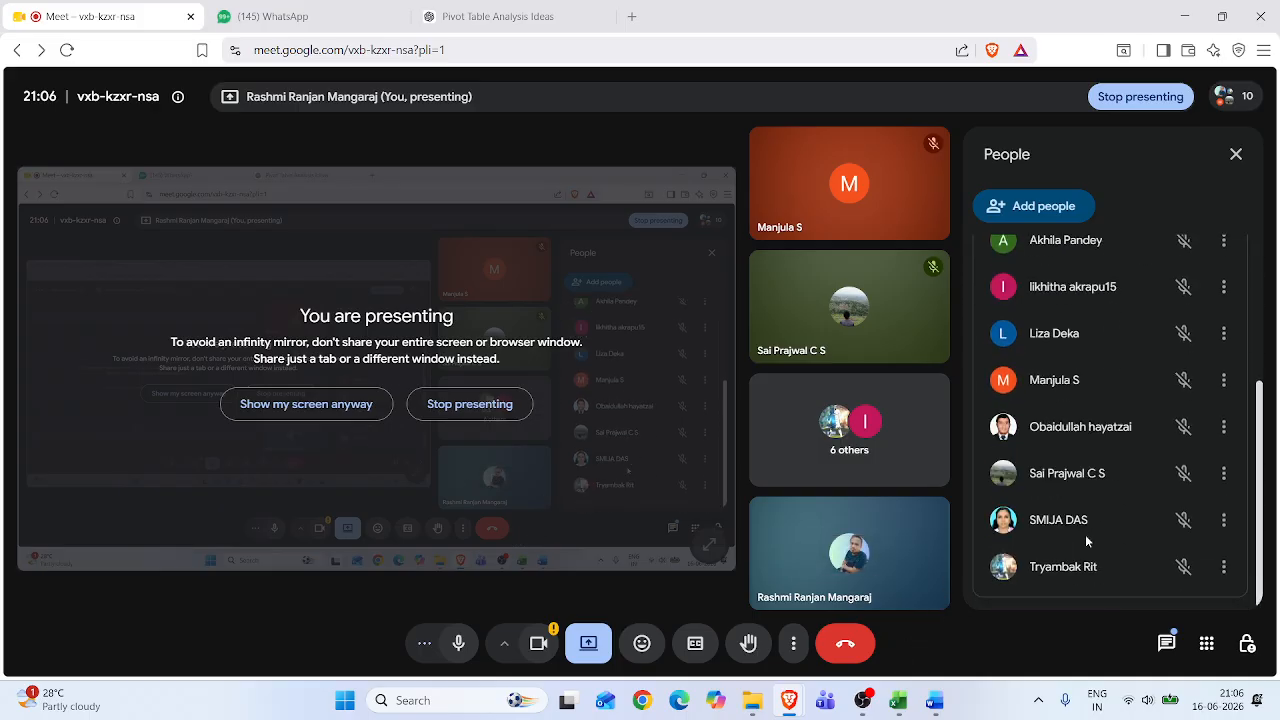
scroll(1085, 534, "up", 3)
scroll(1085, 540, "down", 3)
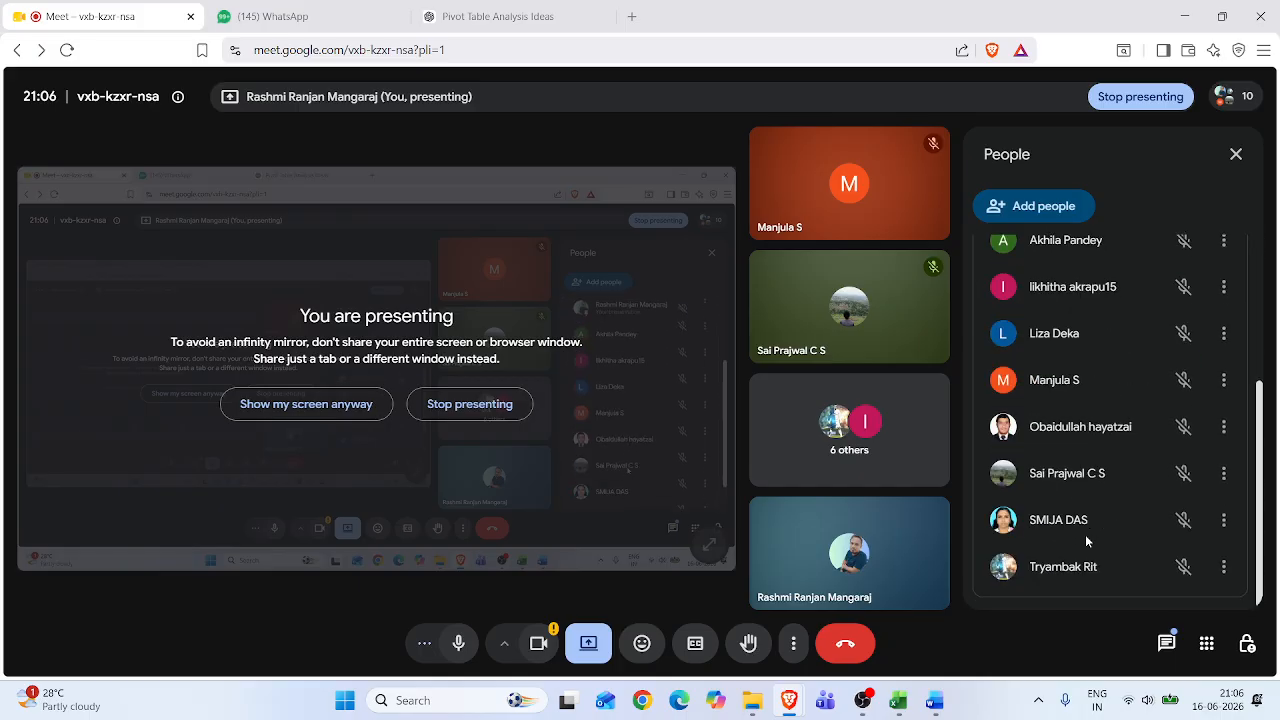
scroll(1085, 540, "up", 2)
scroll(1088, 540, "up", 2)
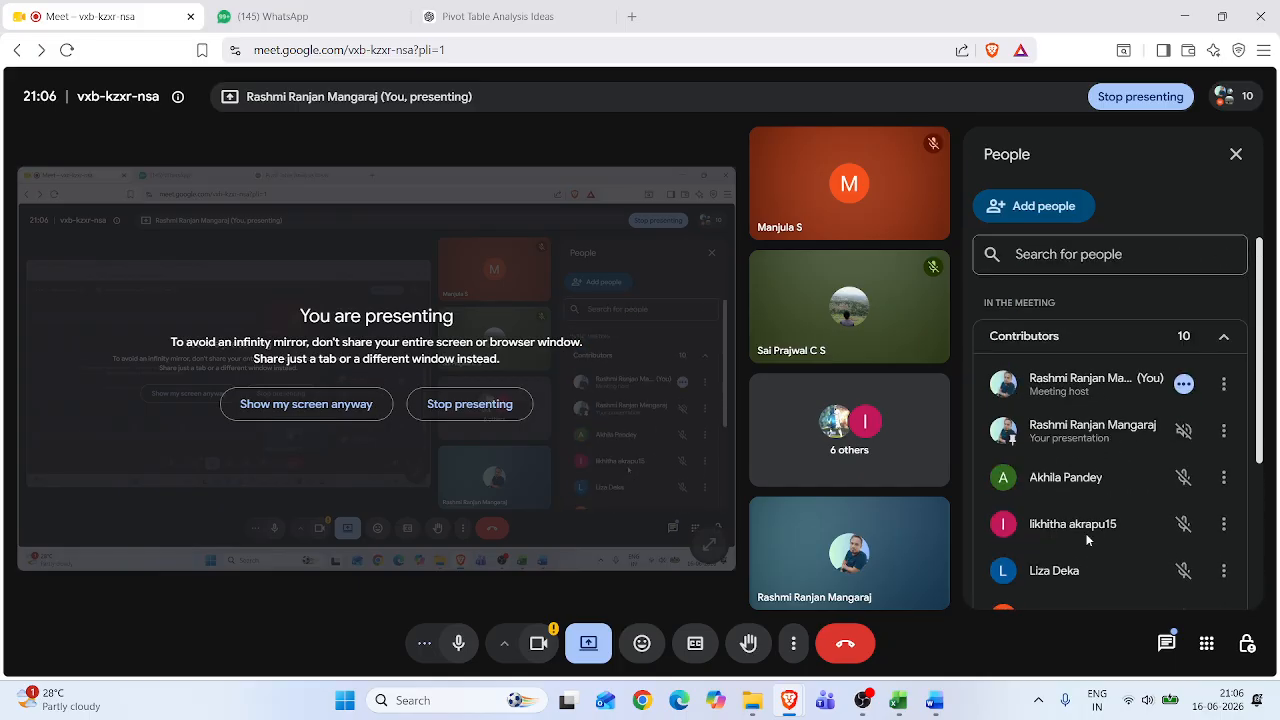
left_click(898, 700)
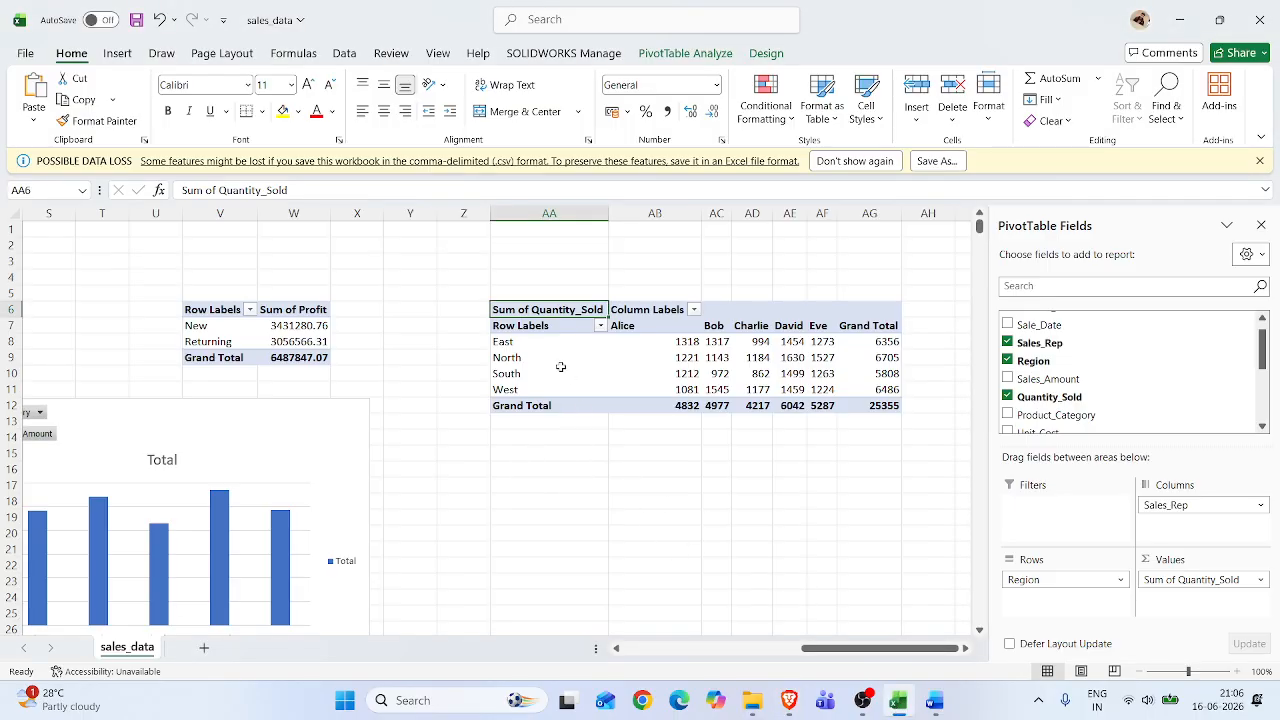
Insert a Clustered Column PivotChart from the PivotTable of quantity sold by region and sales rep
left_click_drag(510, 326, 854, 402)
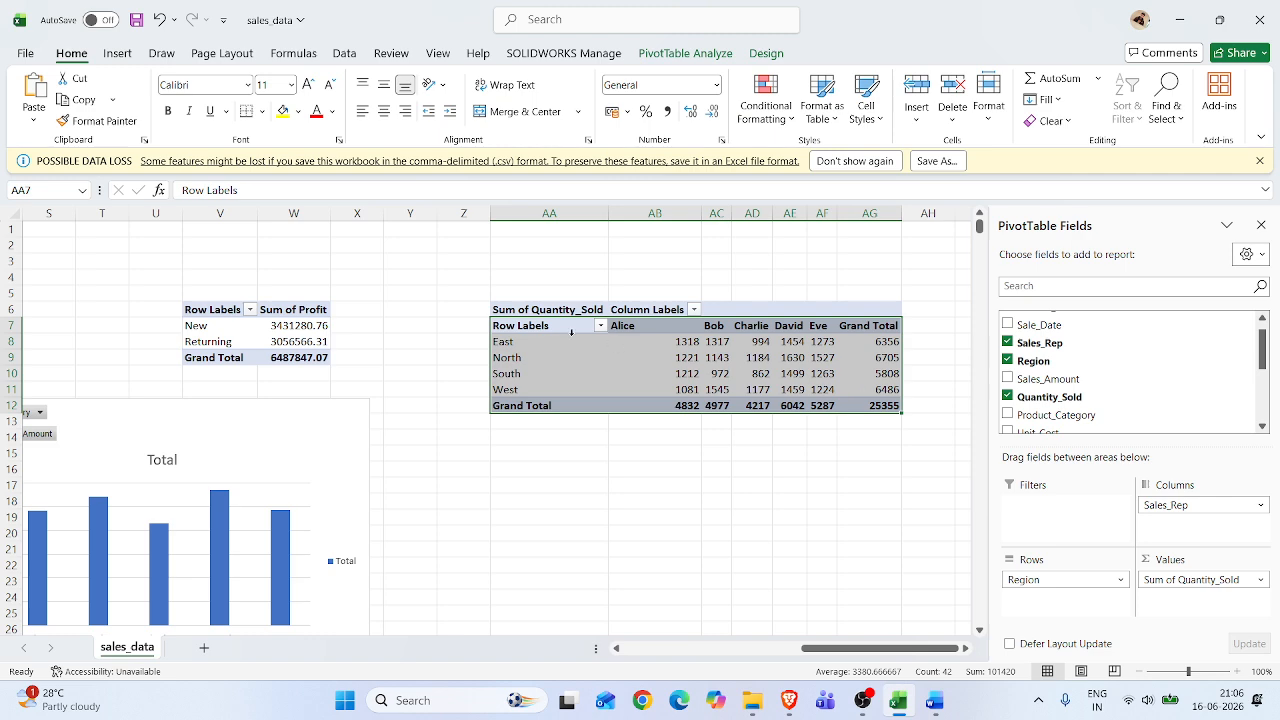
left_click(117, 53)
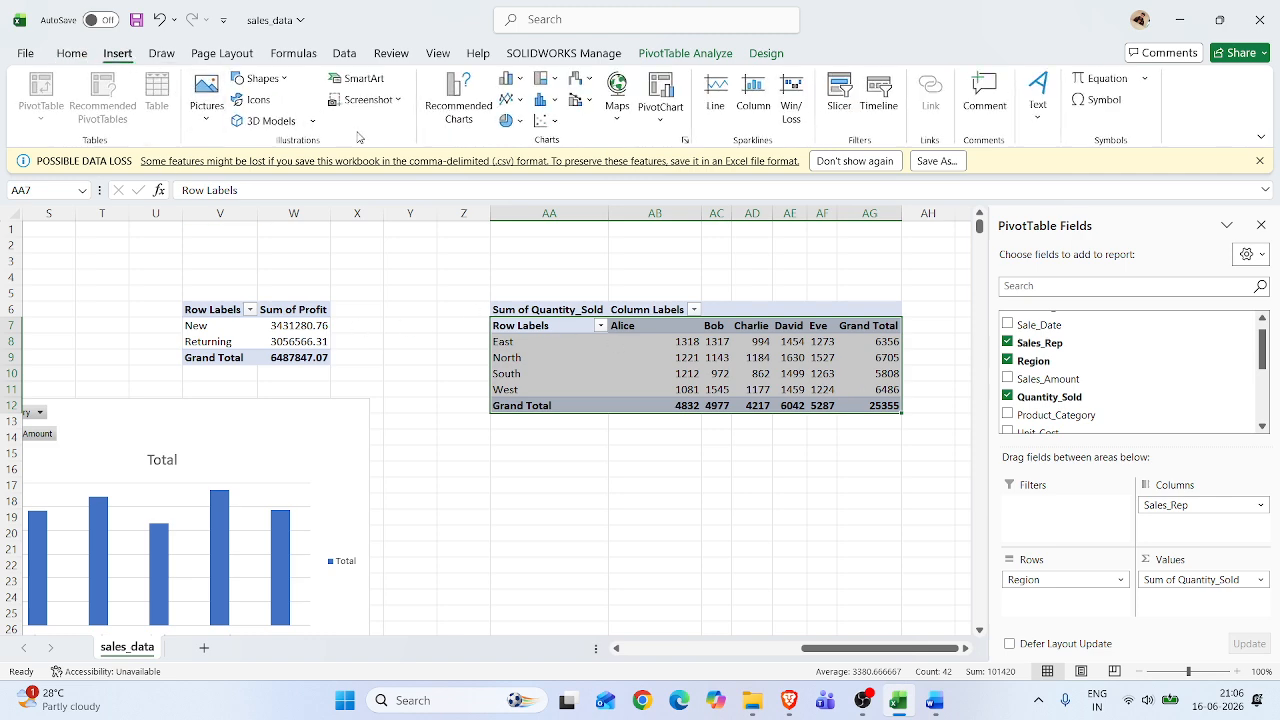
left_click(452, 119)
mouse_move(573, 311)
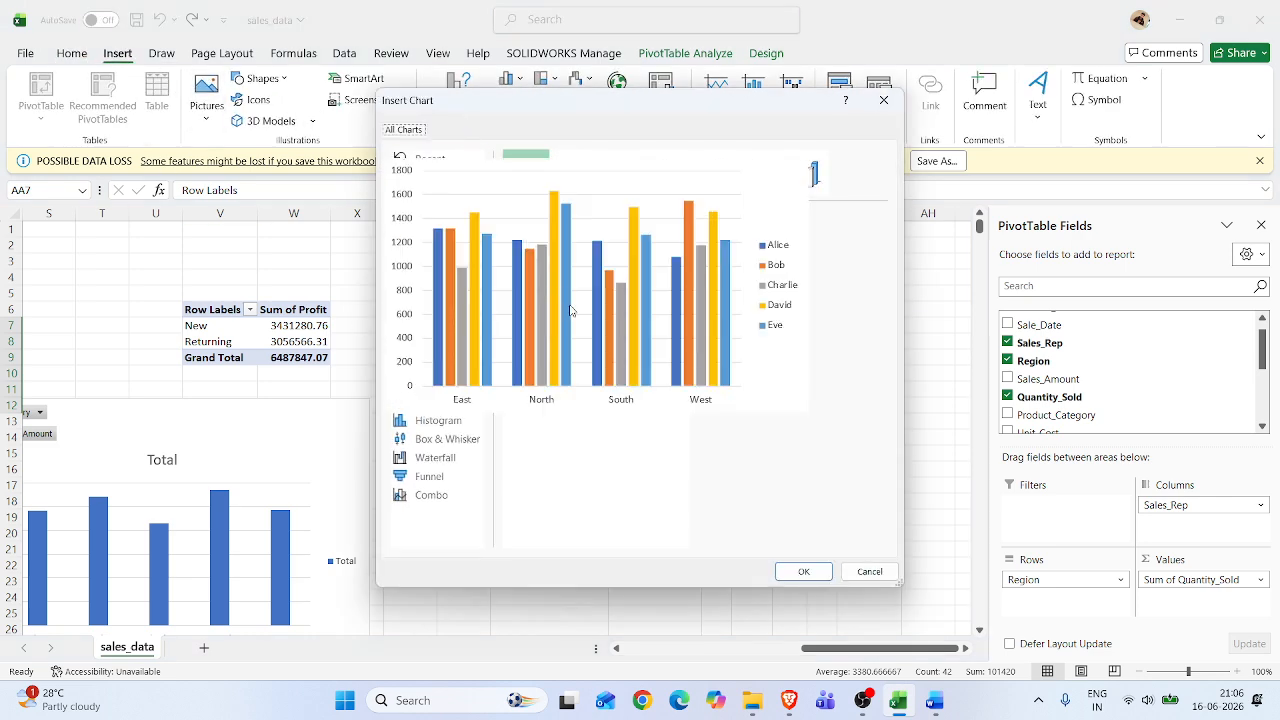
left_click(803, 571)
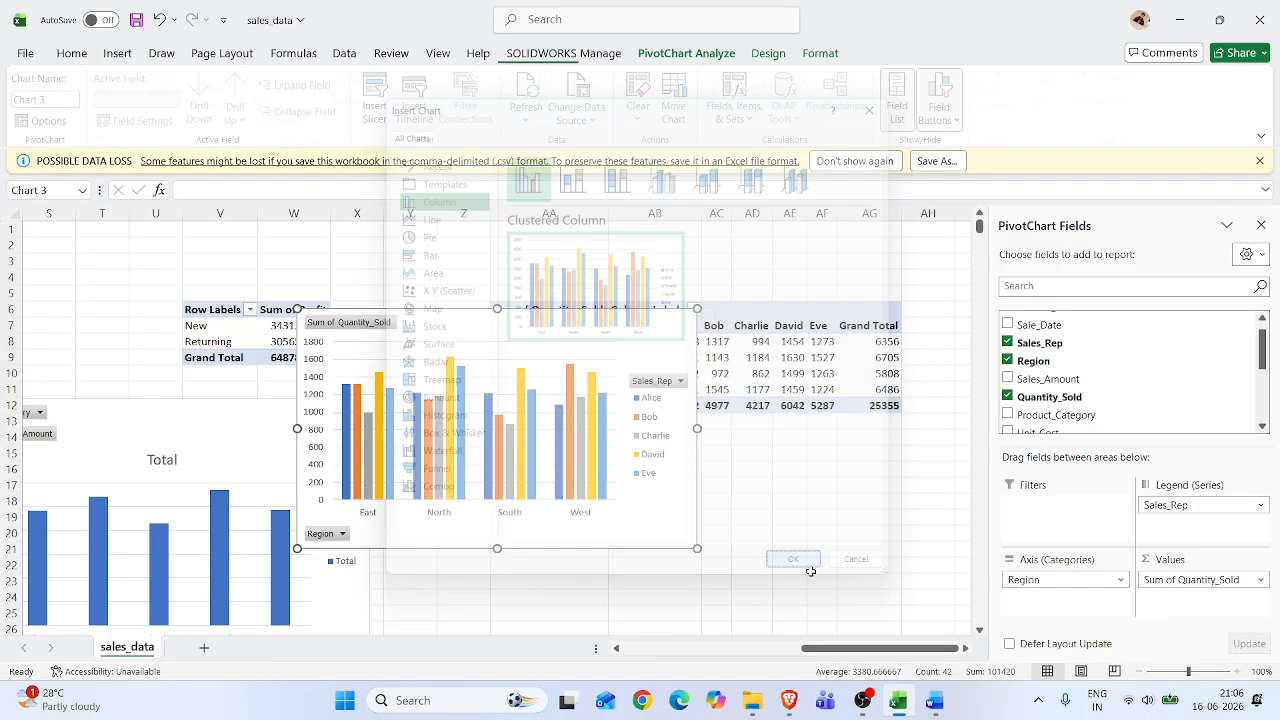
Undo the accidental plot area shift and place the new PivotChart directly below its source PivotTable
left_click_drag(472, 406, 553, 439)
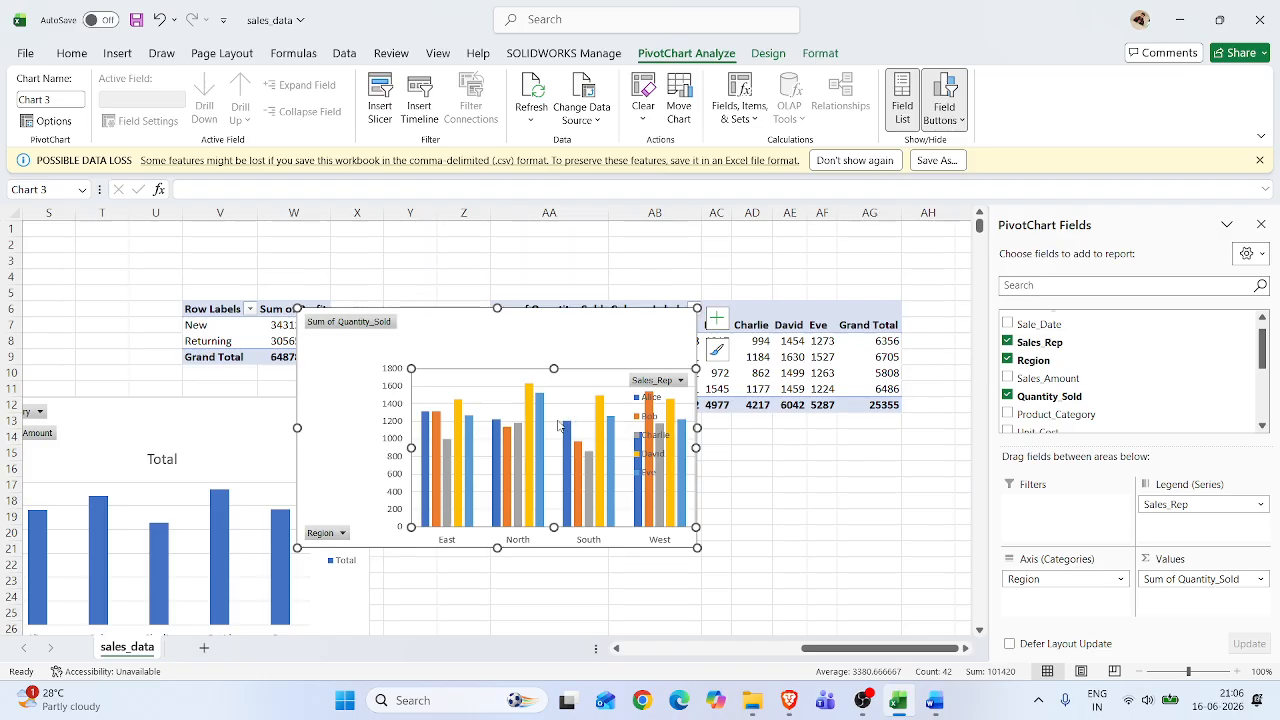
key("ctrl+z")
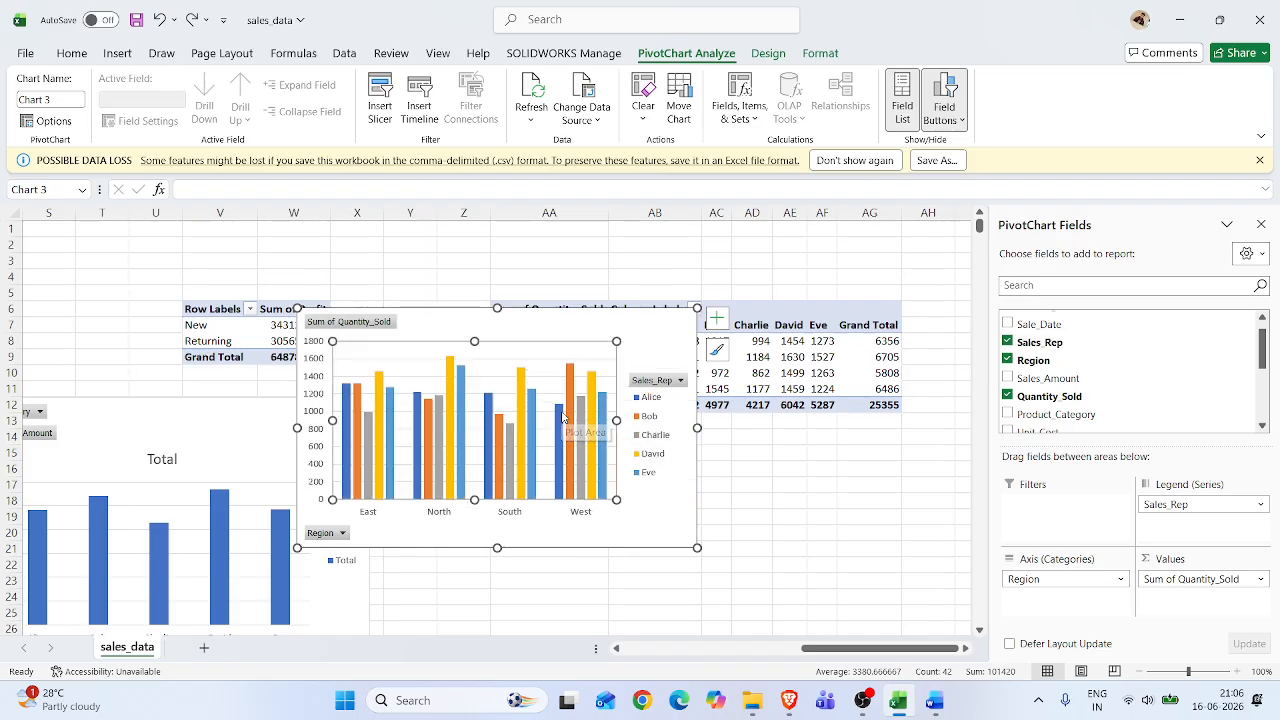
left_click_drag(508, 324, 696, 440)
scroll(926, 505, "down", 2)
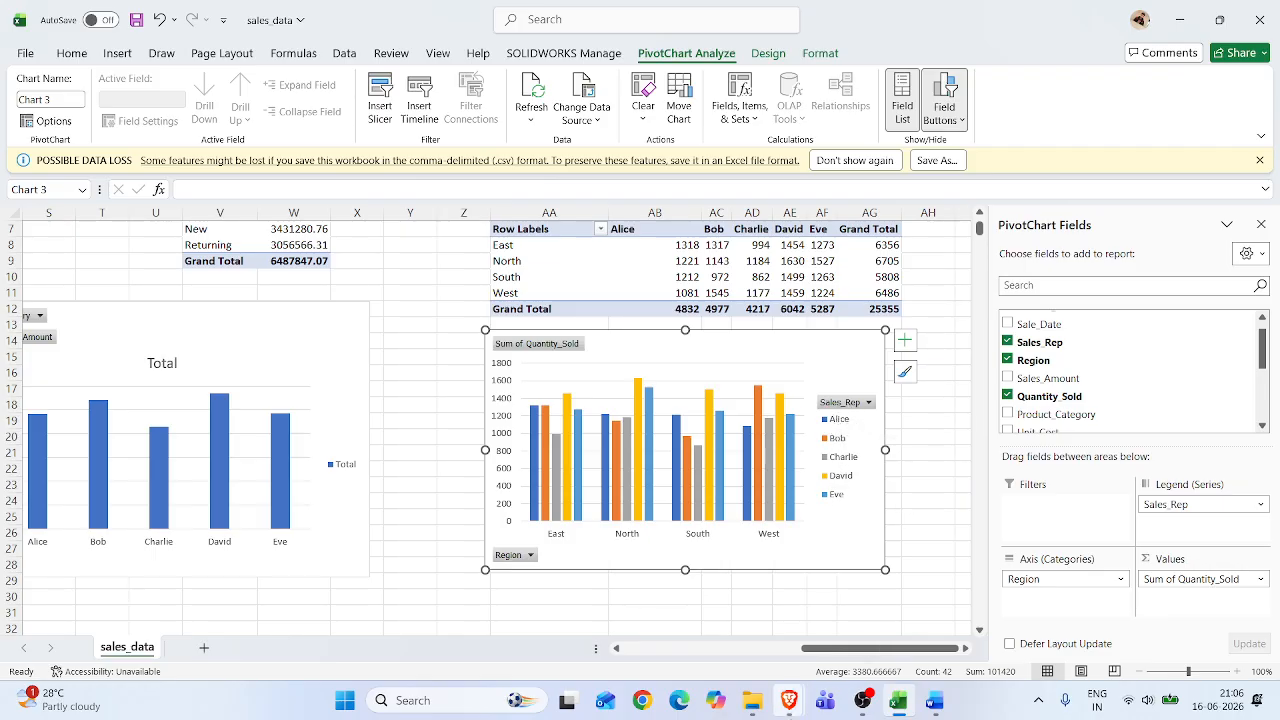
Switch to the Google Meet call in Brave, admit the one waiting guest and return to the sales_data workbook
mouse_move(789, 700)
left_click(687, 607)
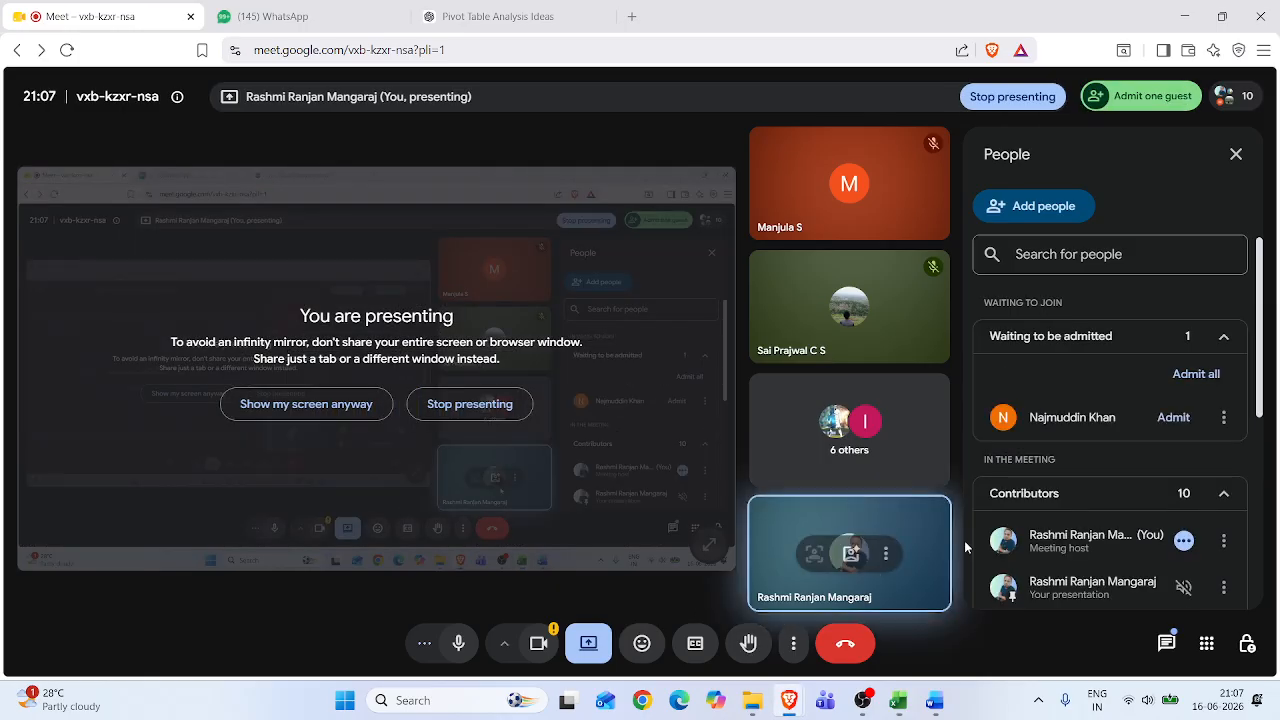
left_click(1168, 417)
mouse_move(898, 700)
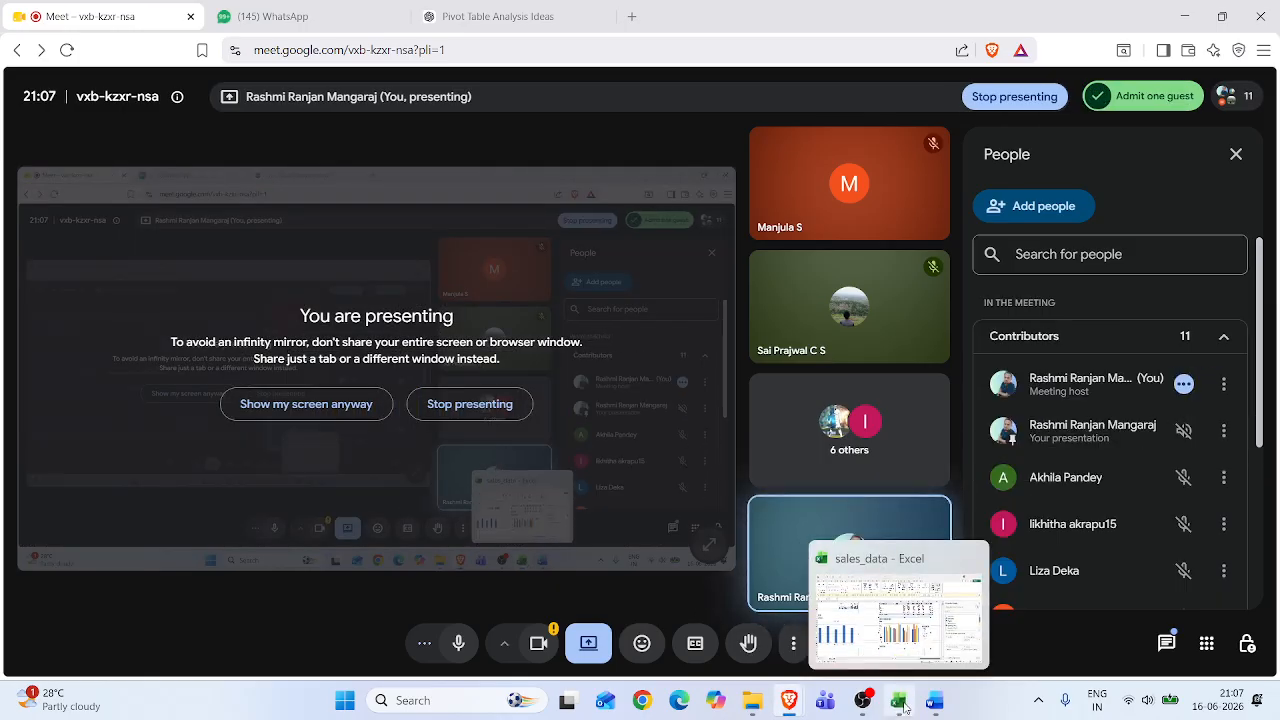
left_click(897, 610)
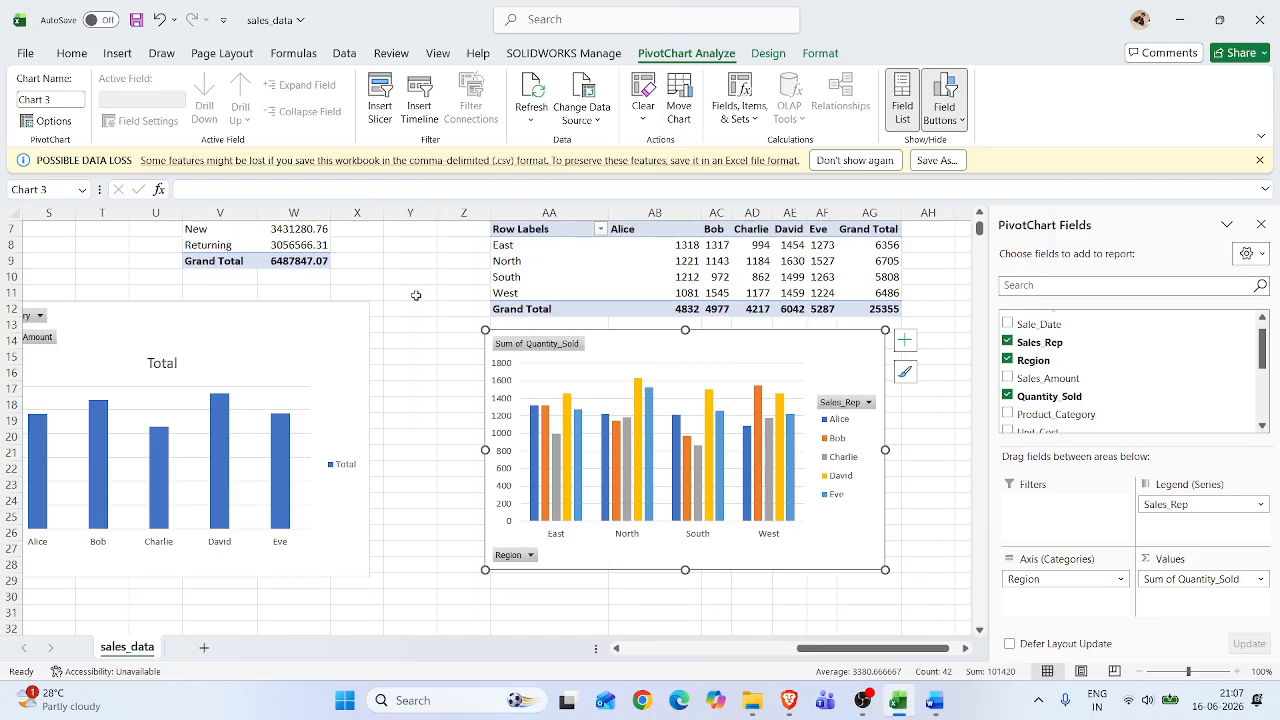
Switch to the que pivot table document in Word and look through the practice questions from Customer Analysis to Profitability Analysis
left_click_drag(906, 656, 683, 654)
scroll(326, 405, "up", 2)
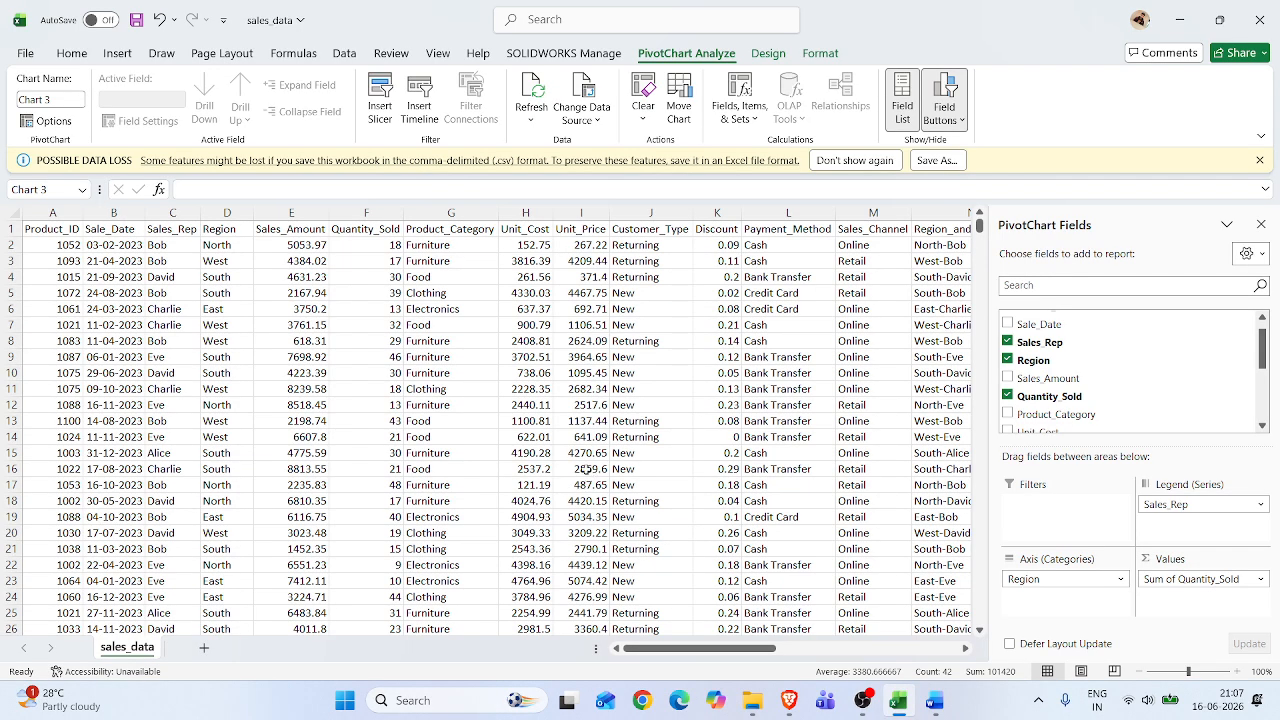
mouse_move(934, 700)
left_click(733, 590)
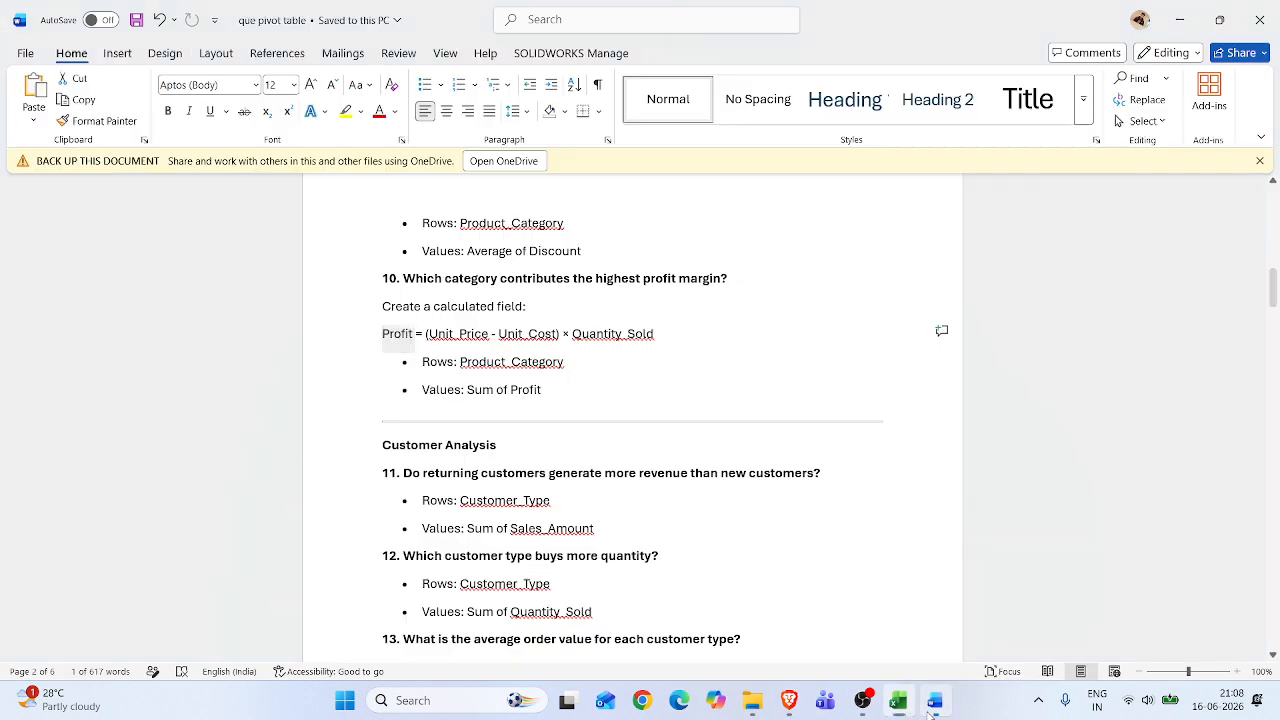
scroll(597, 448, "down", 1)
scroll(596, 450, "down", 10)
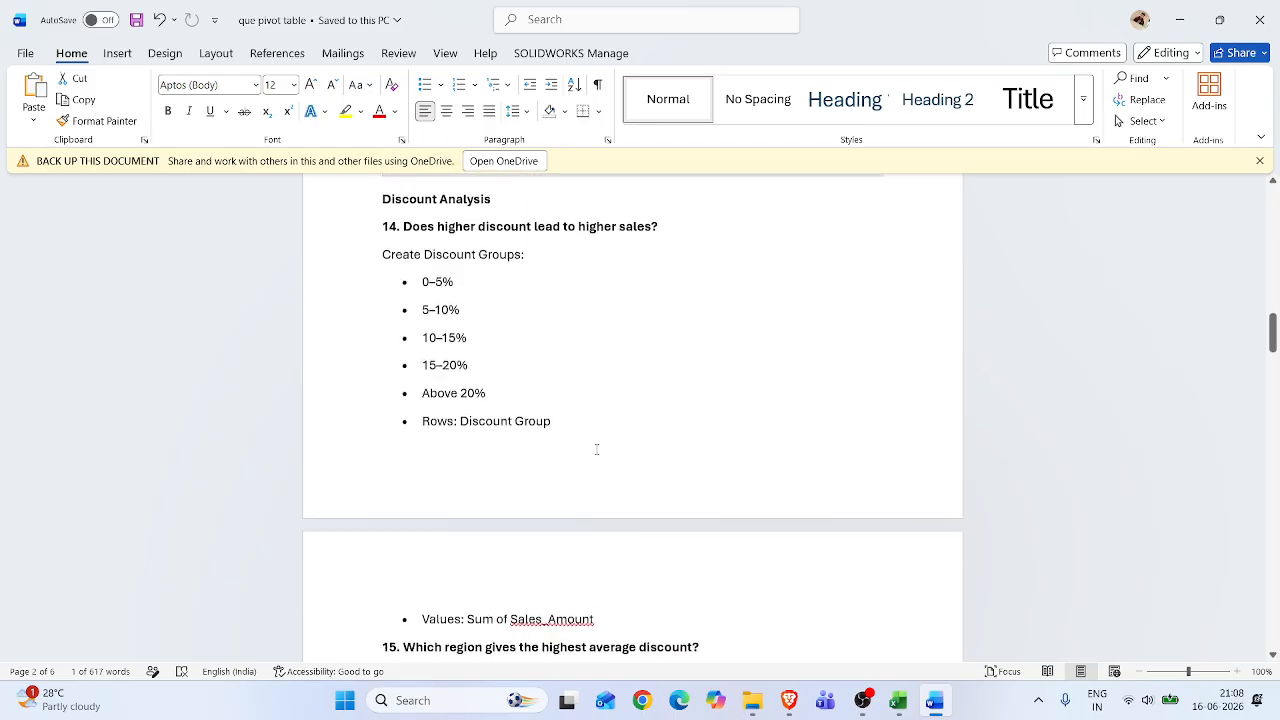
scroll(596, 450, "down", 3)
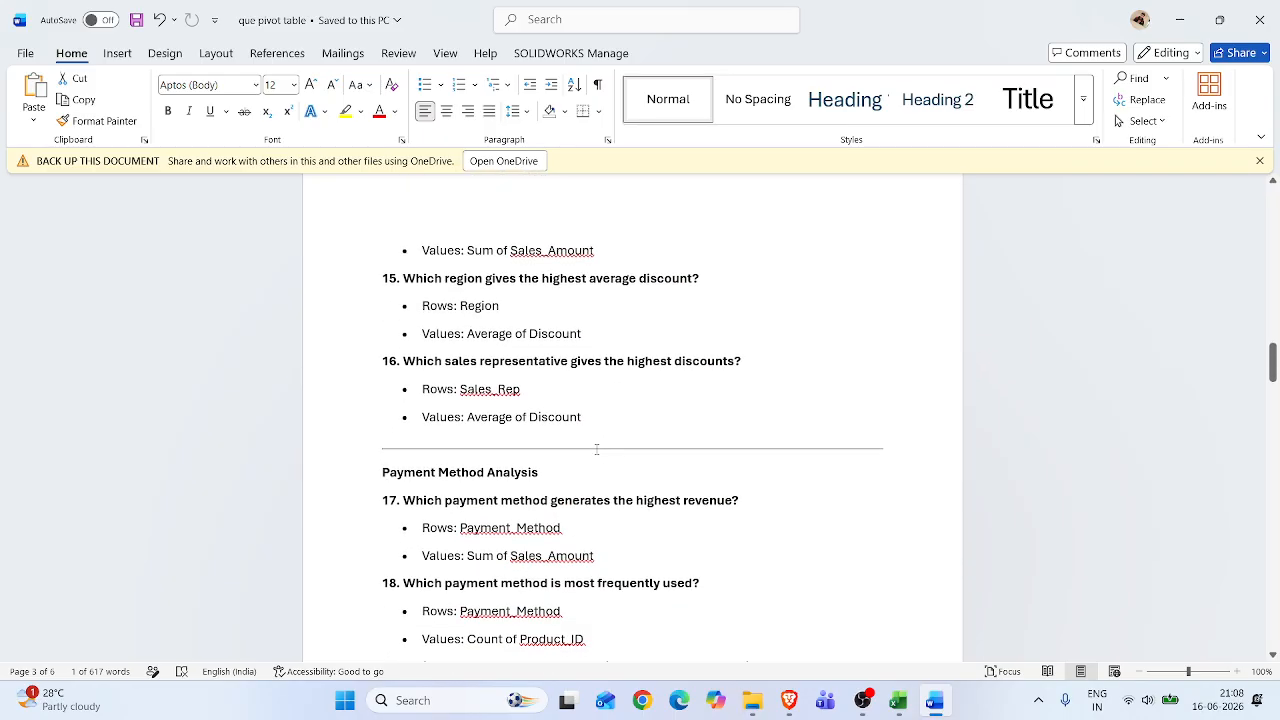
scroll(596, 450, "down", 3)
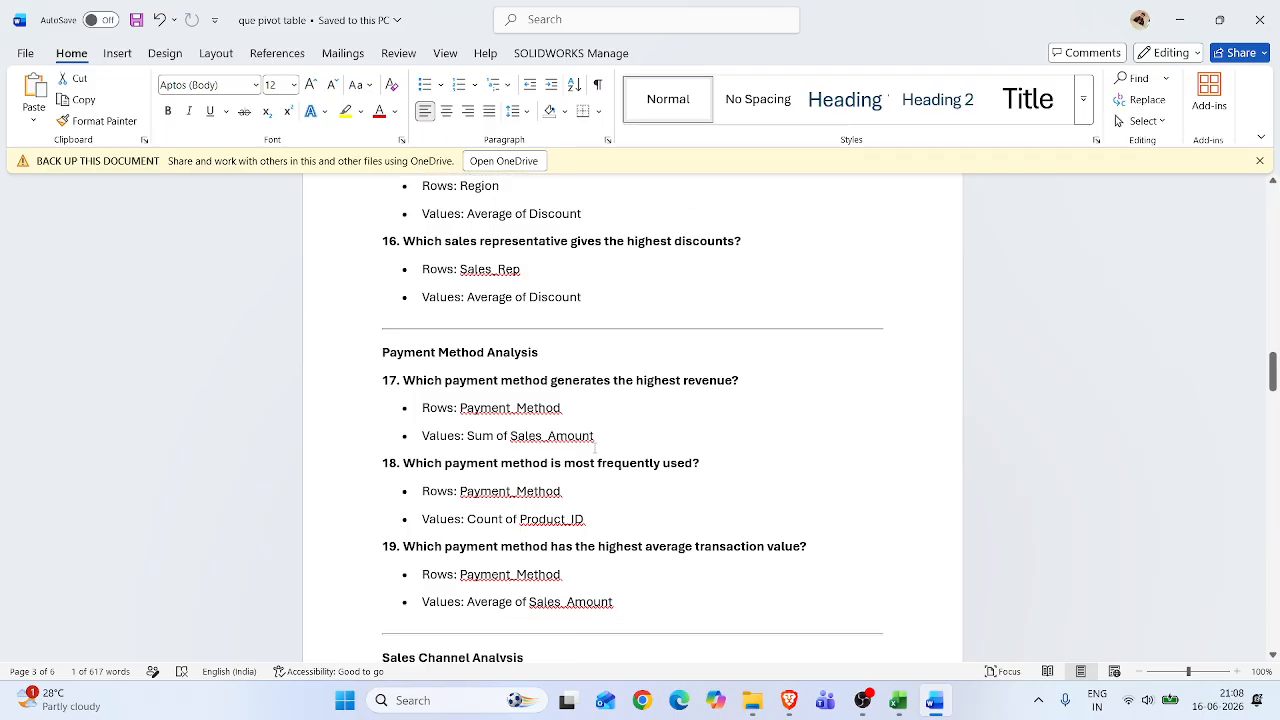
scroll(595, 448, "down", 10)
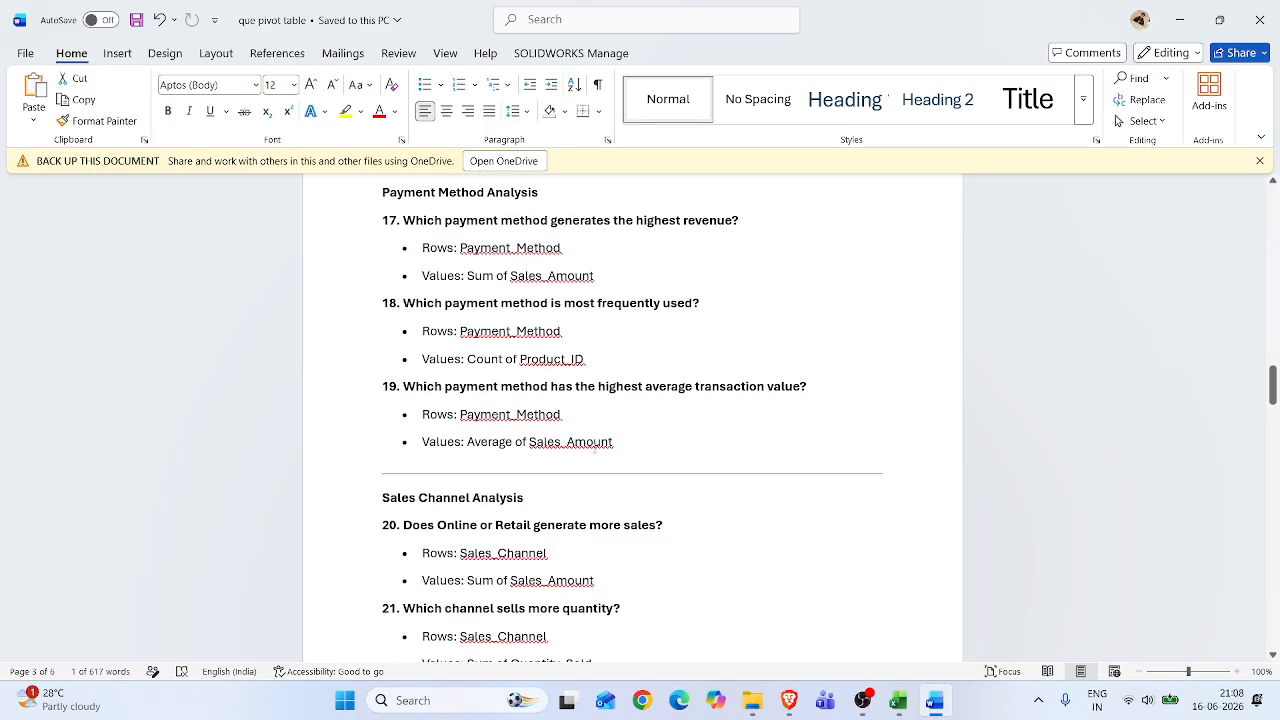
scroll(595, 448, "down", 15)
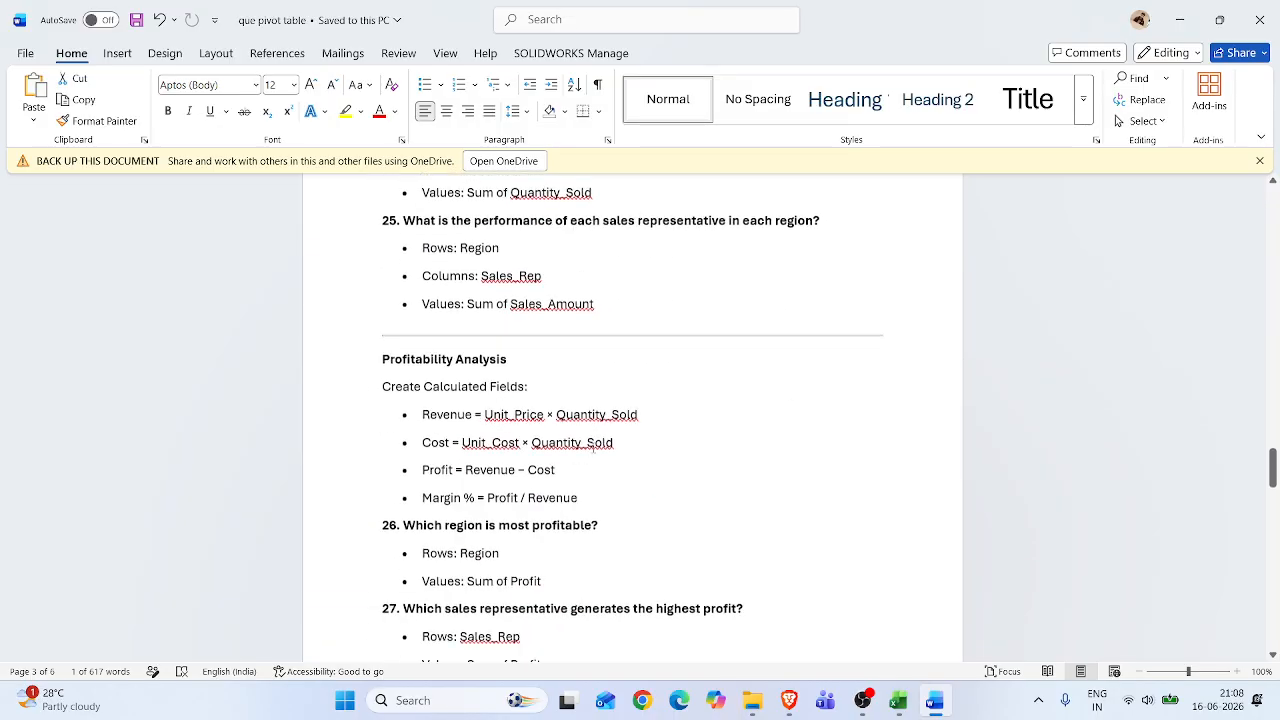
Review the Regional Analysis and Sales Channel Analysis questions, going back from question 25 to question 20
scroll(593, 448, "up", 12)
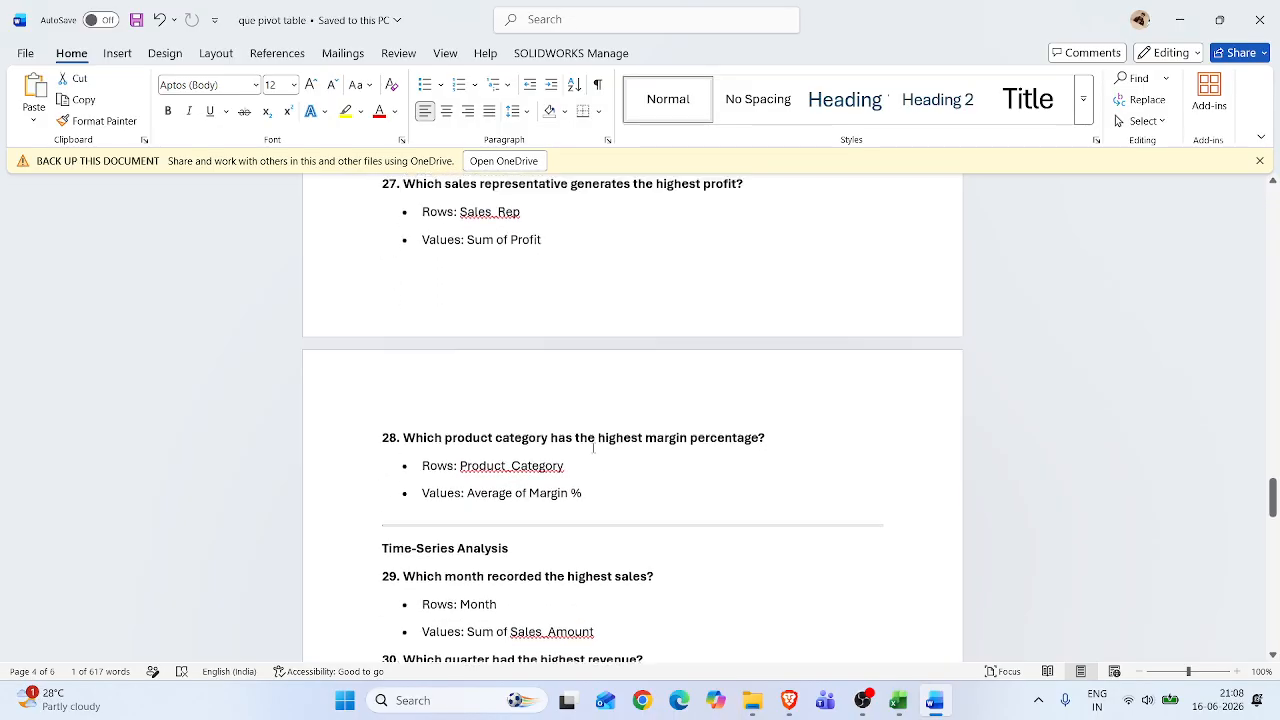
scroll(593, 448, "up", 3)
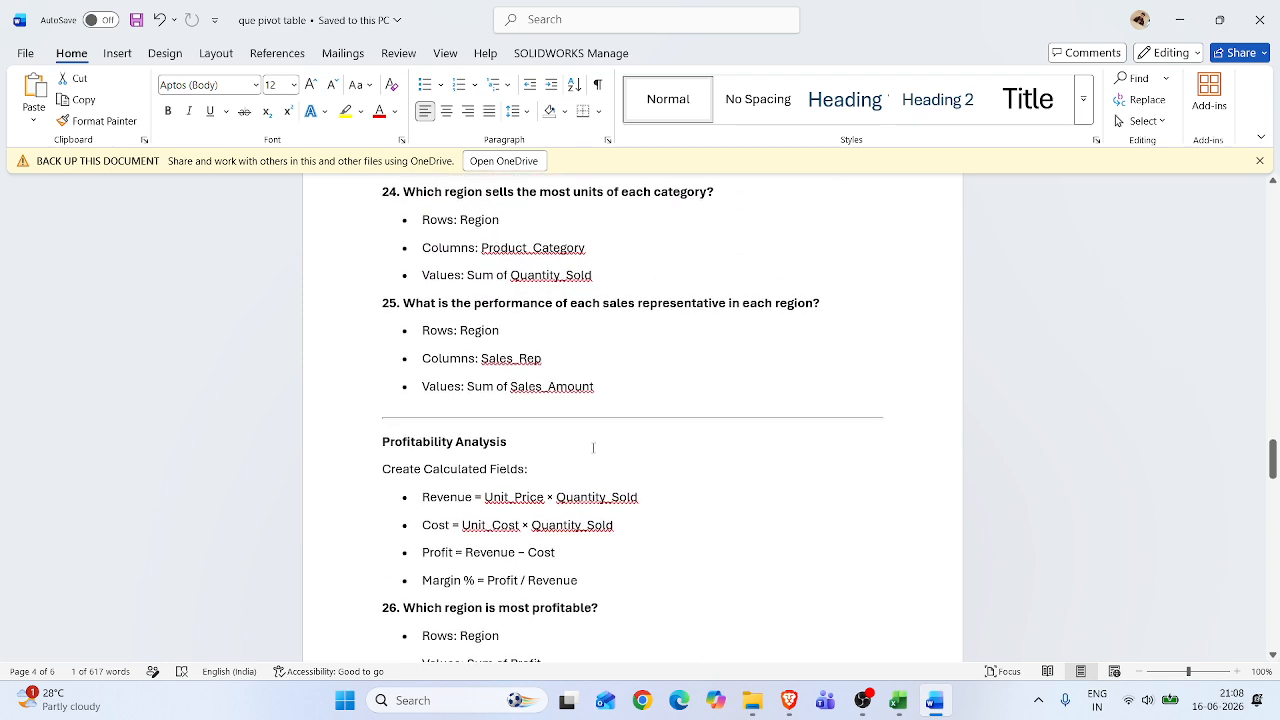
scroll(593, 448, "up", 2)
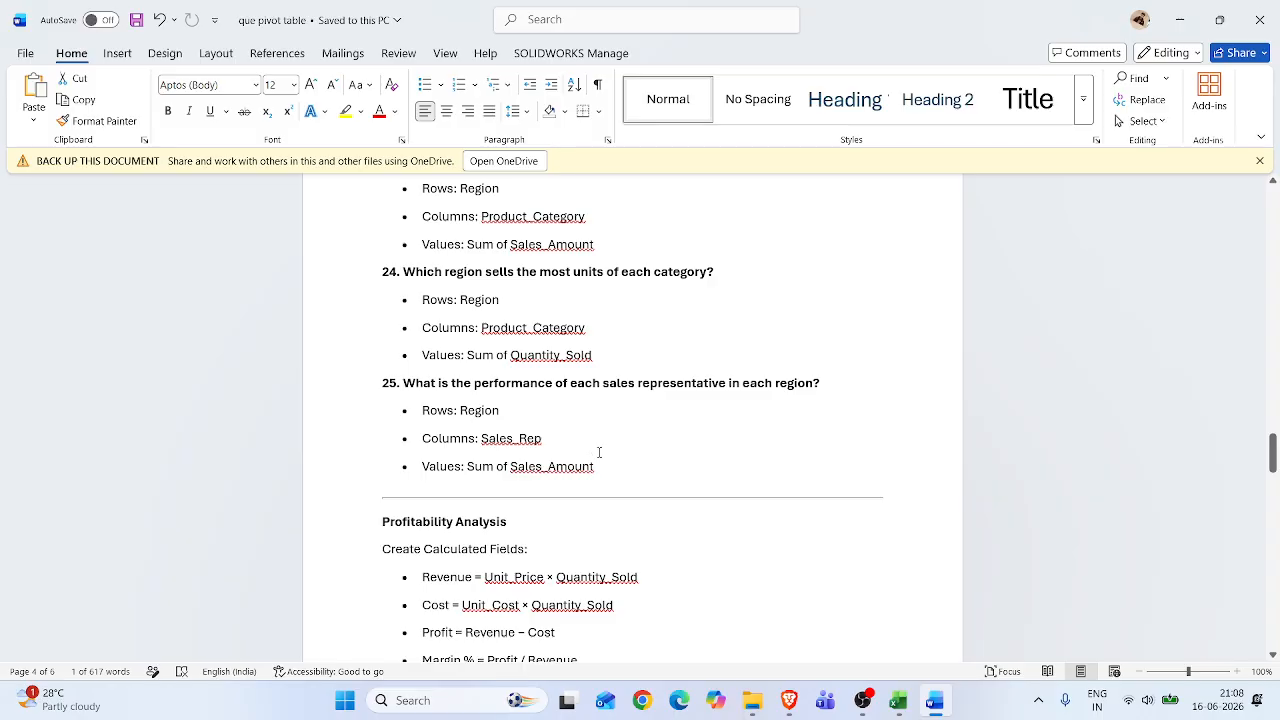
scroll(599, 452, "up", 3)
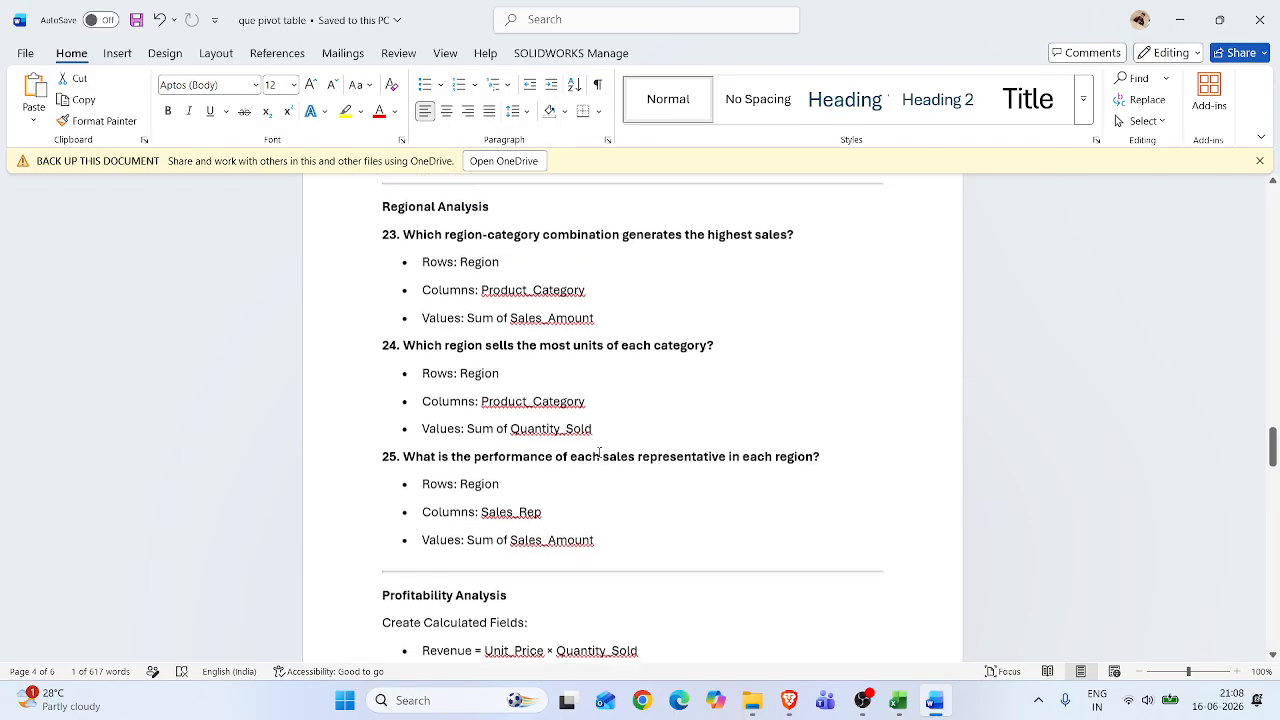
scroll(599, 452, "up", 3)
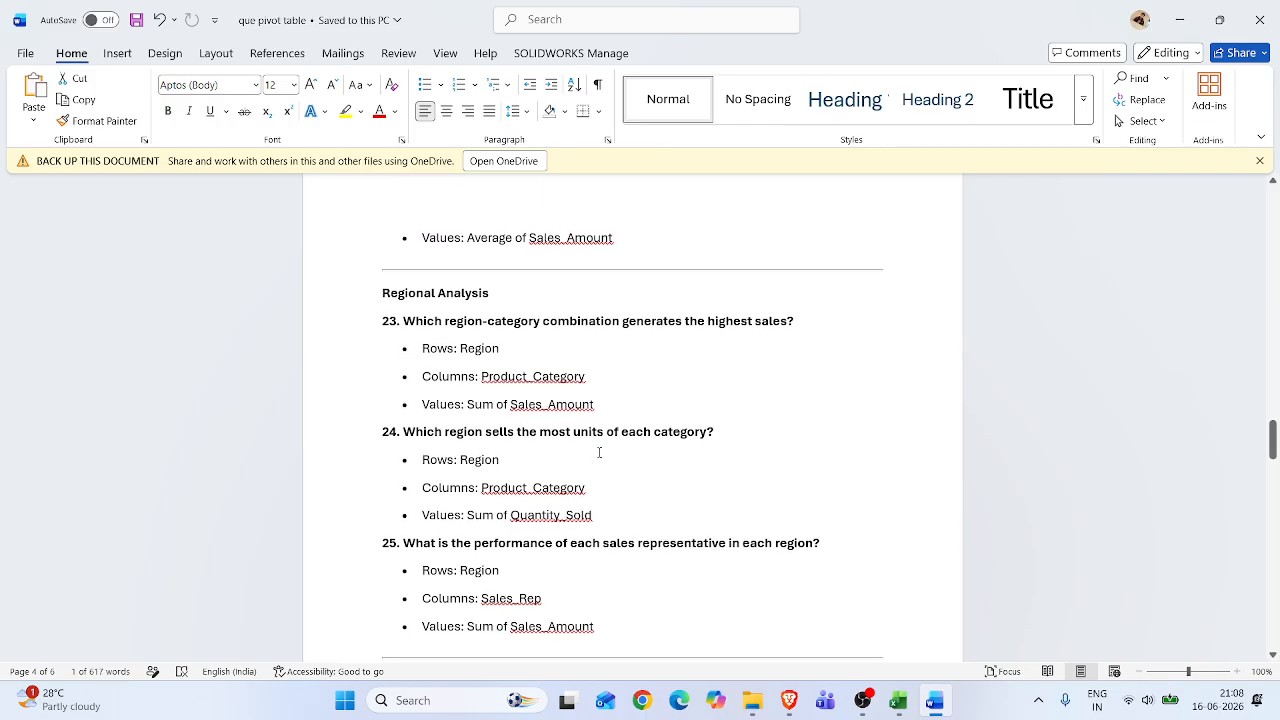
scroll(599, 452, "up", 3)
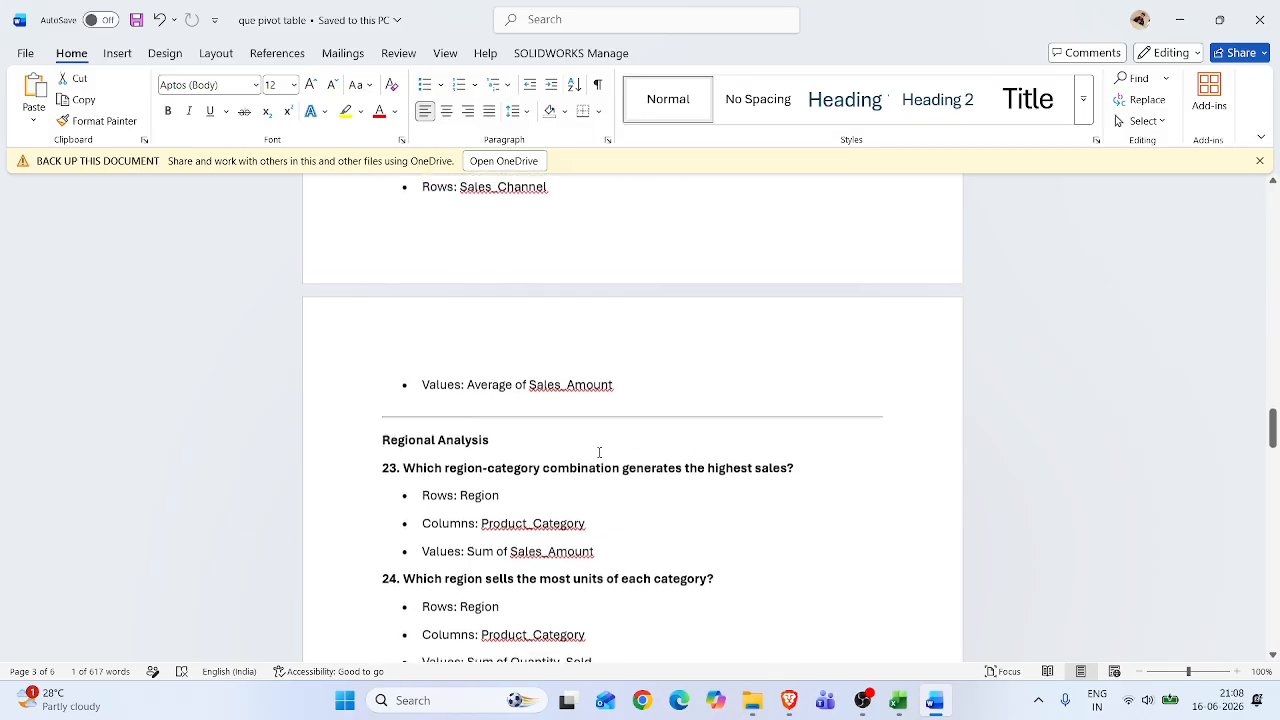
scroll(599, 452, "up", 2)
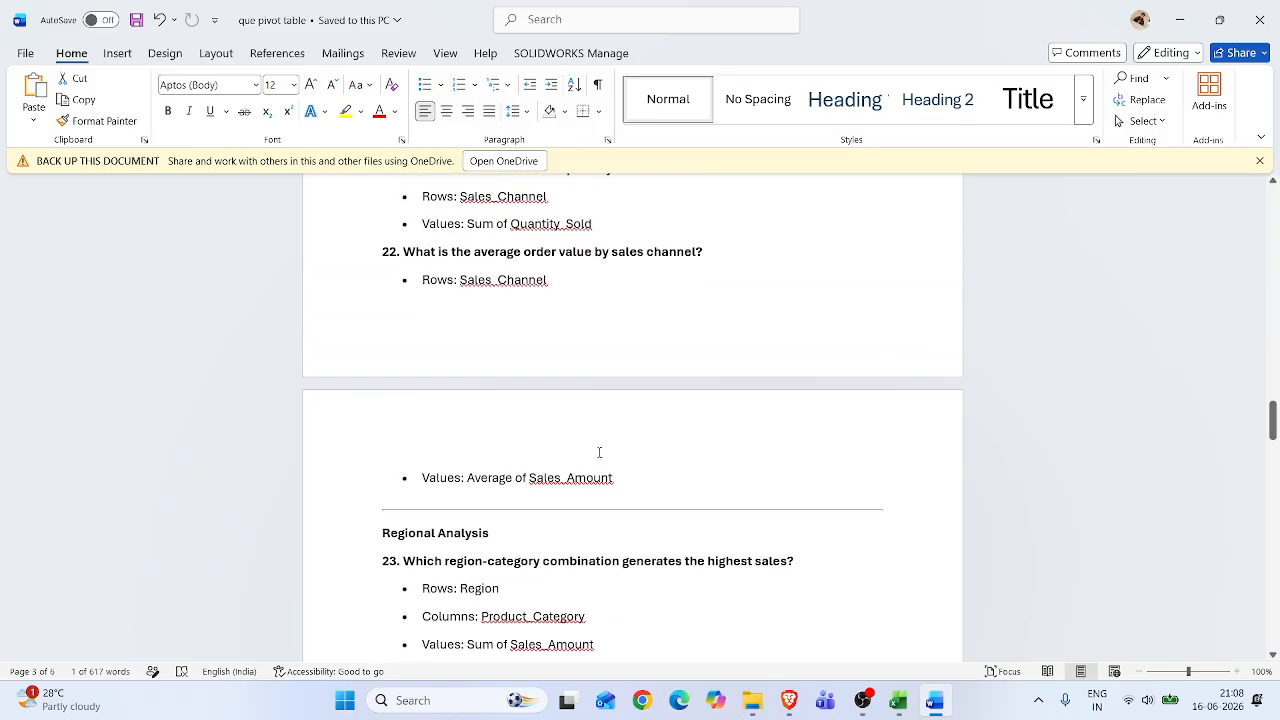
scroll(599, 452, "up", 3)
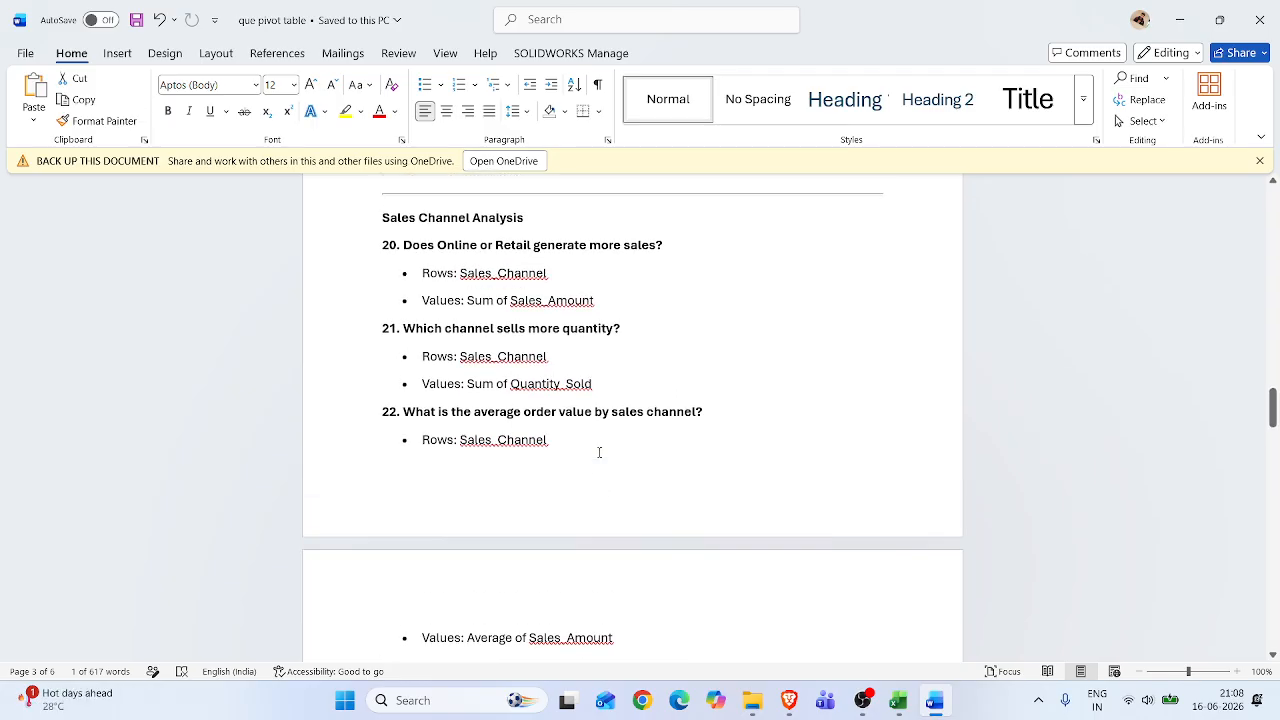
scroll(599, 452, "up", 2)
scroll(599, 452, "up", 1)
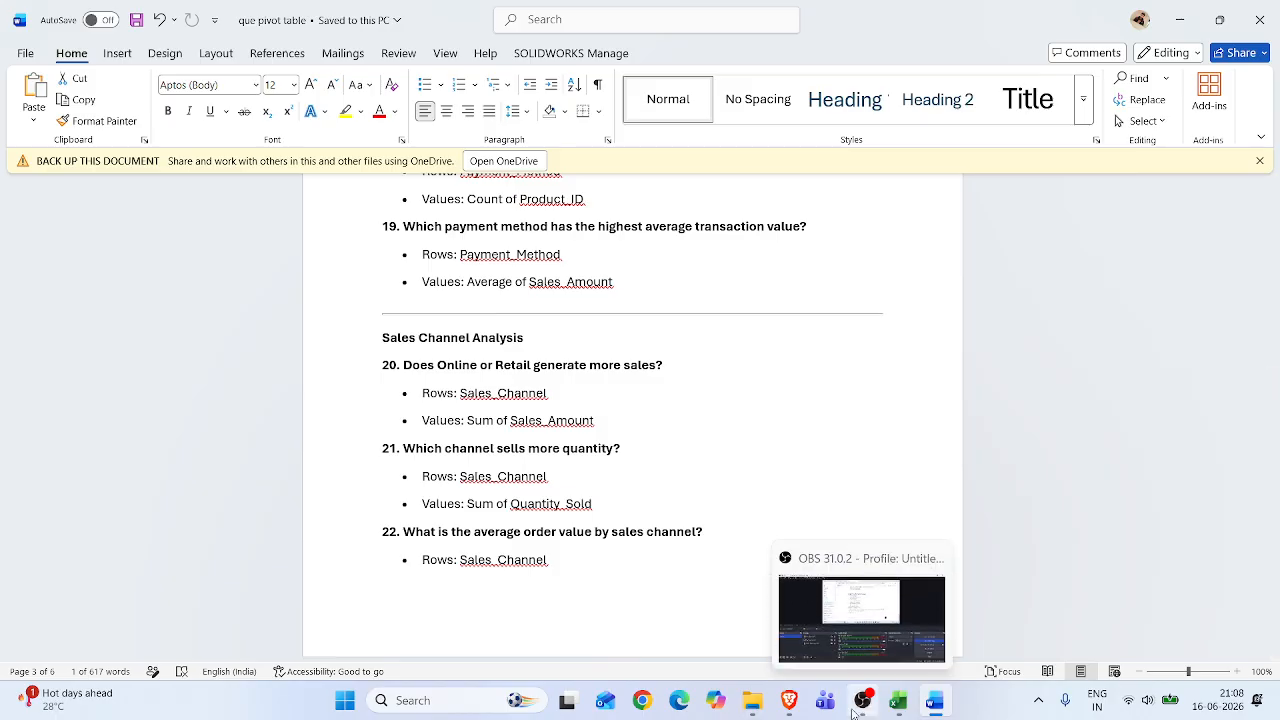
Switch to the Google Meet call in Brave and leave the meeting
left_click(789, 700)
left_click(716, 607)
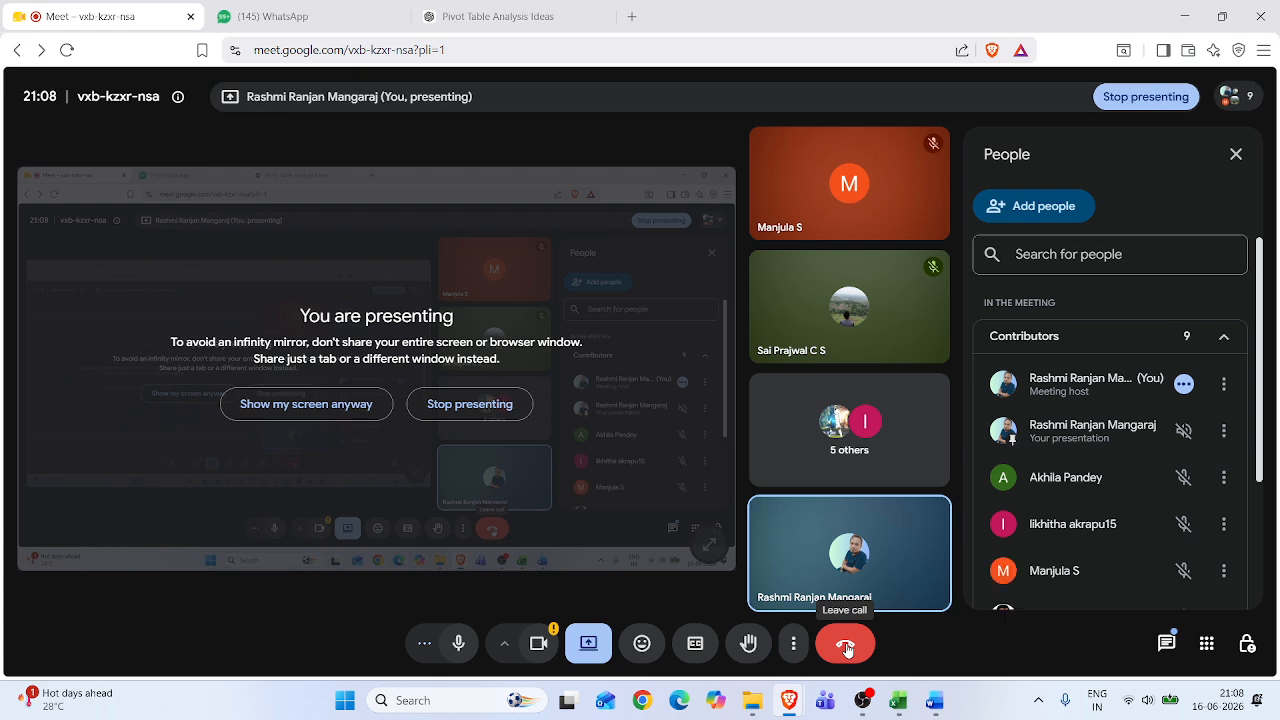
left_click(846, 646)
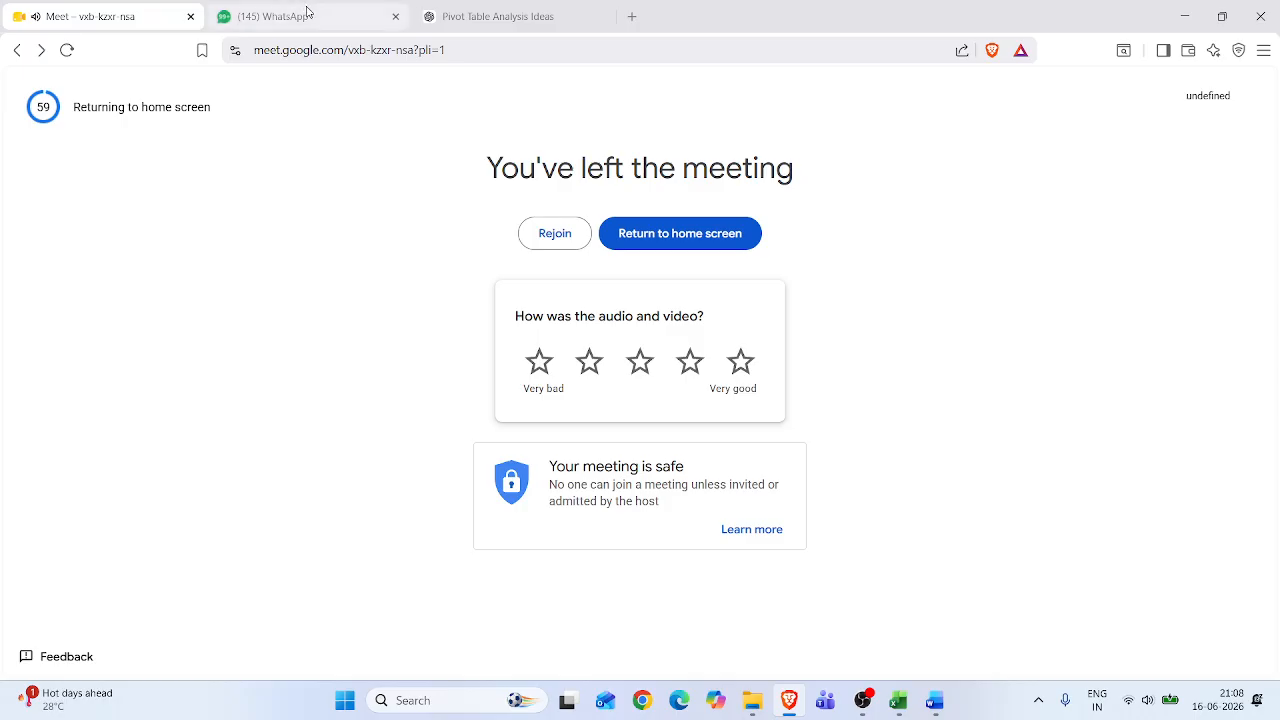
Close the Pivot Table Analysis Ideas ChatGPT page and open the most recent unread chat in WhatsApp
left_click(517, 20)
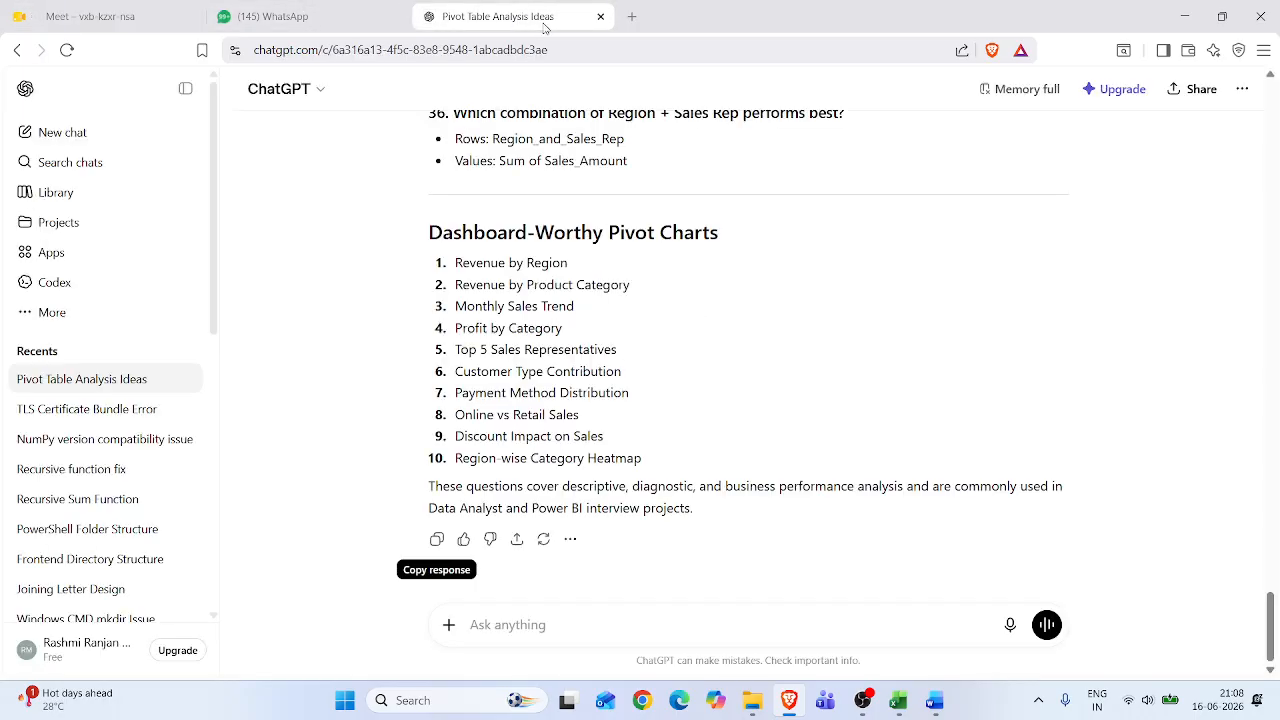
left_click(600, 18)
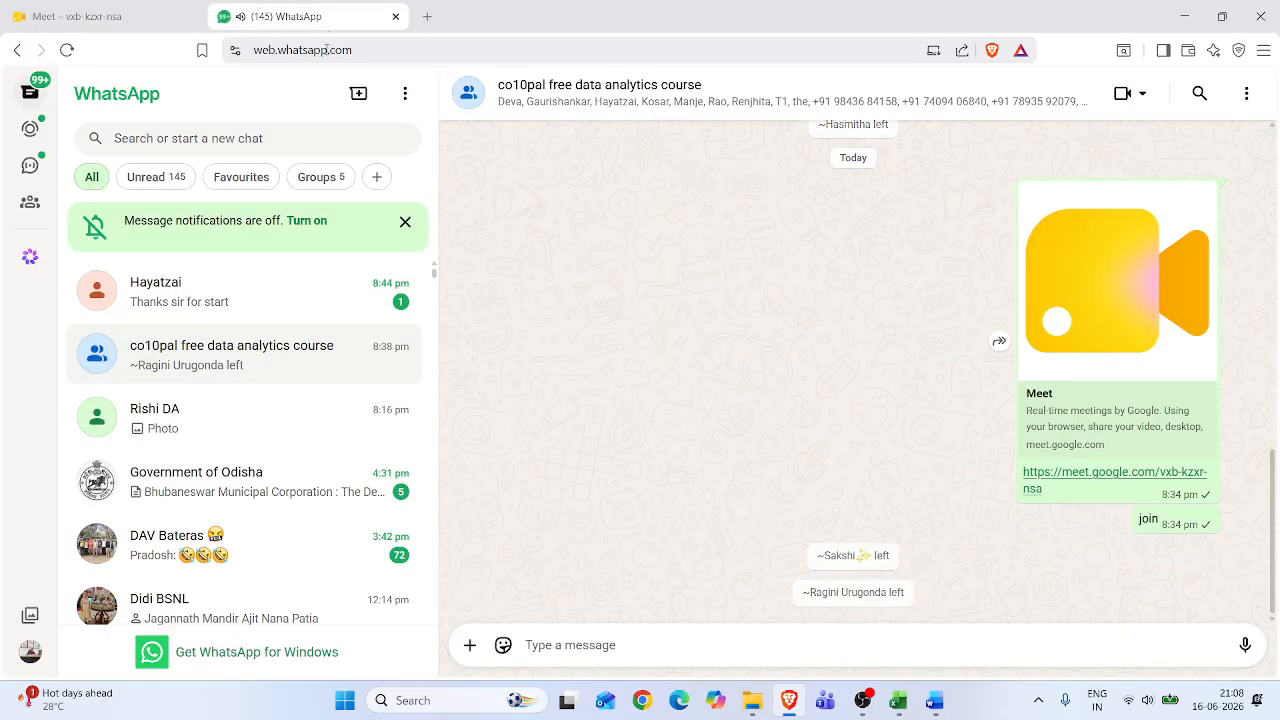
left_click(260, 293)
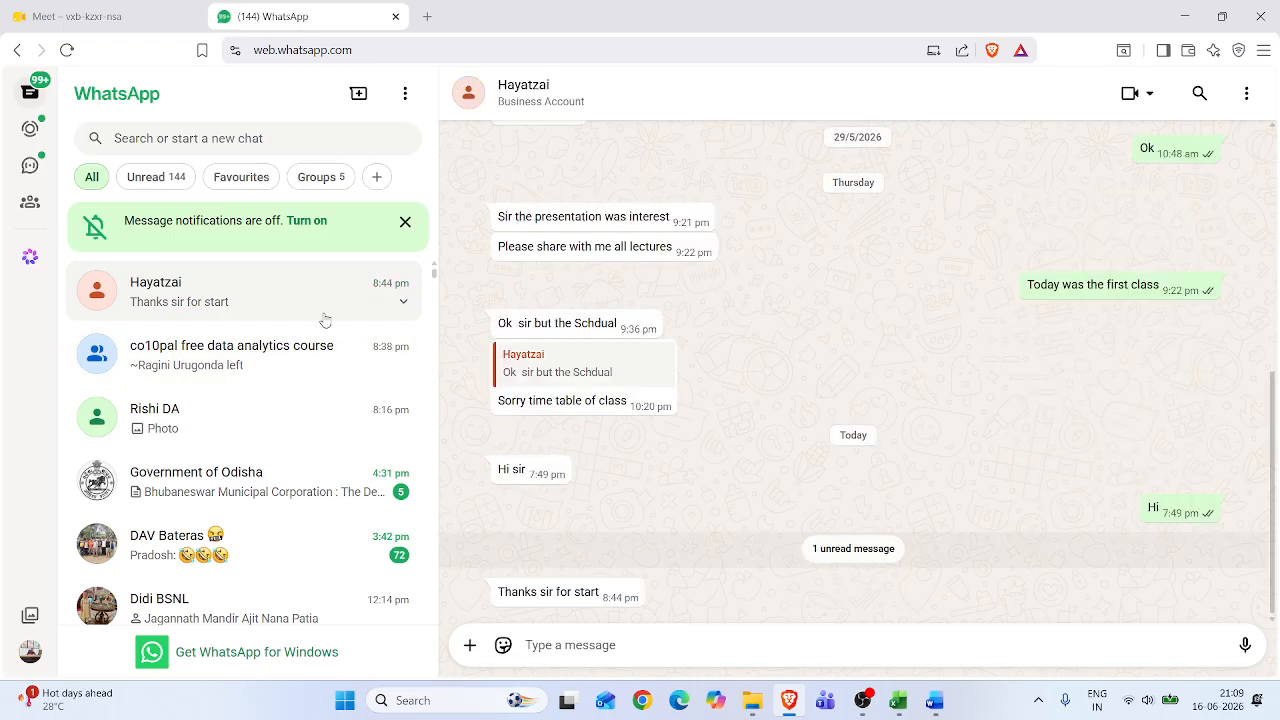